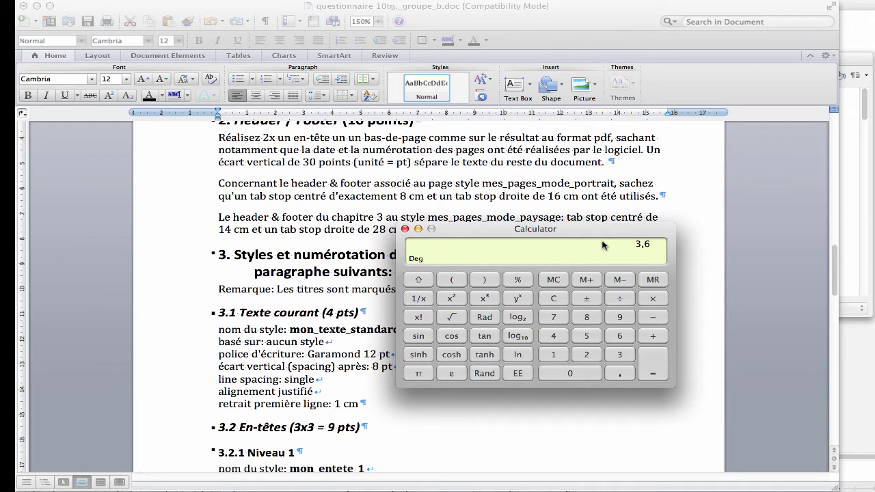
Close the calculator and scroll the Word questionnaire down to section 3.1.
{"action": "left_click", "coordinate": [406, 229]}
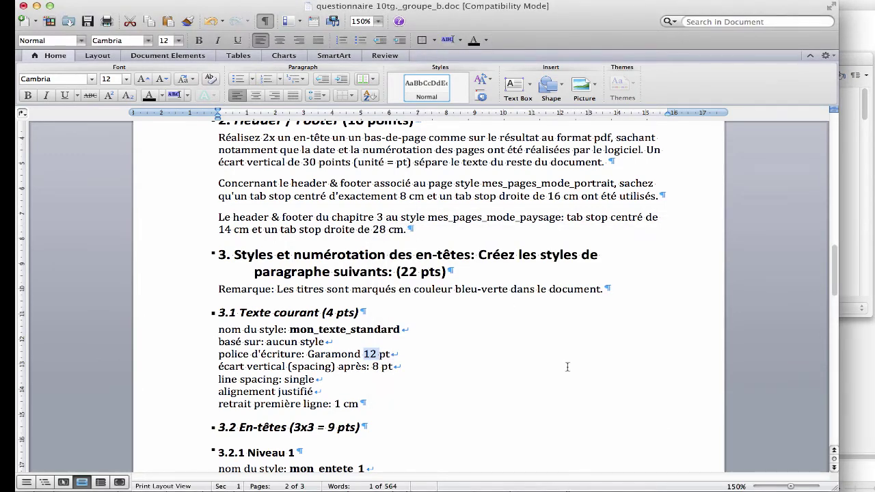
{"action": "scroll", "coordinate": [567, 367], "scroll_direction": "down", "scroll_amount": 1}
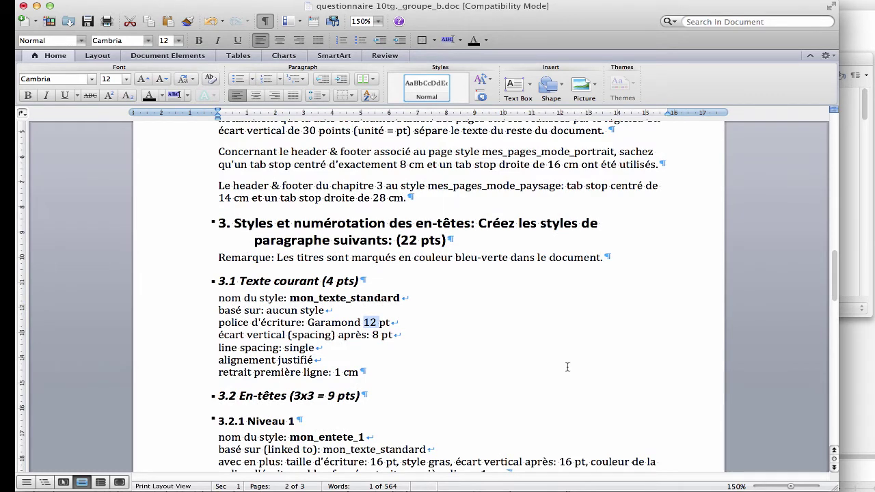
{"action": "scroll", "coordinate": [568, 367], "scroll_direction": "down", "scroll_amount": 1}
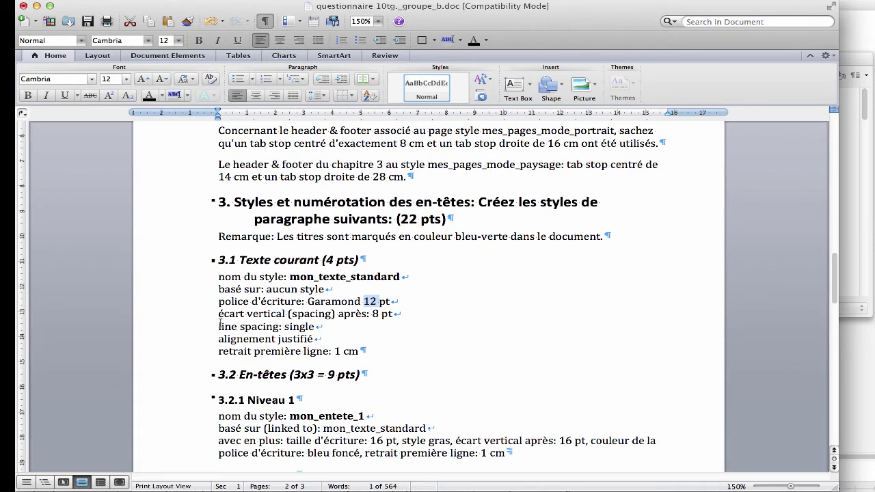
Highlight the line spacing, justified alignment and 1 cm first-line indent requirements, then switch to LibreOffice Writer.
{"action": "left_click_drag", "start_coordinate": [220, 325], "coordinate": [316, 325]}
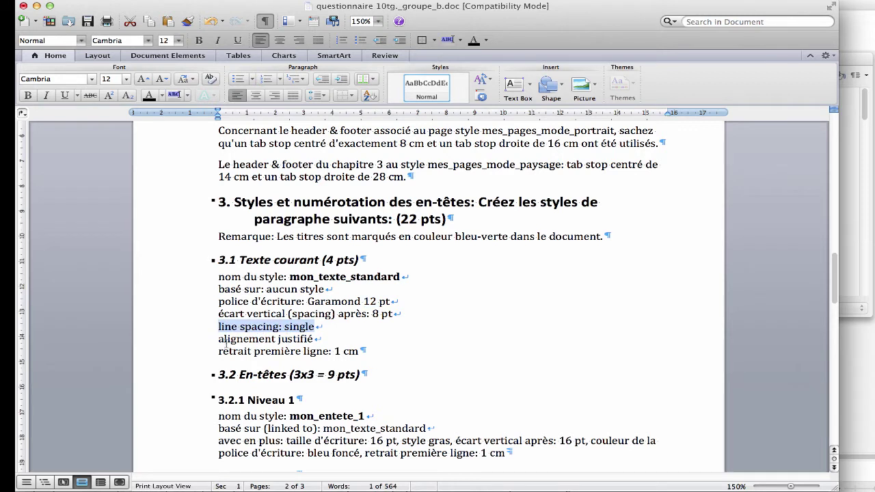
{"action": "left_click_drag", "start_coordinate": [218, 339], "coordinate": [321, 340]}
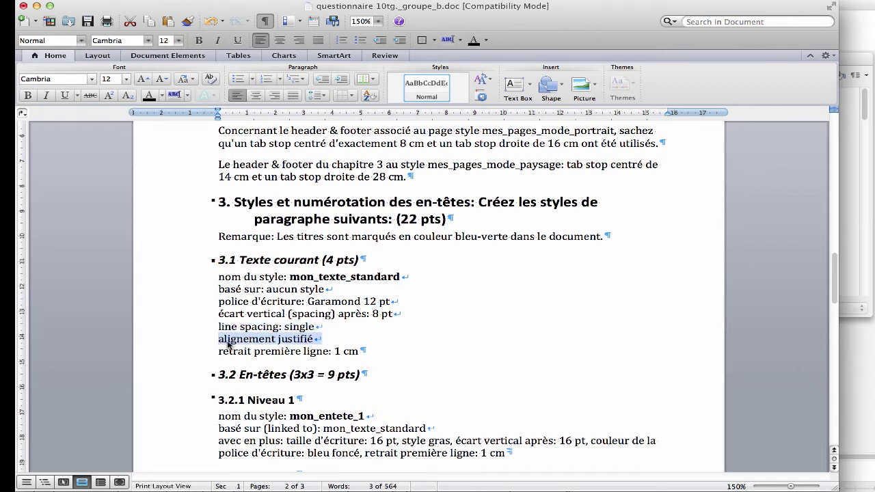
{"action": "left_click_drag", "start_coordinate": [219, 351], "coordinate": [372, 352]}
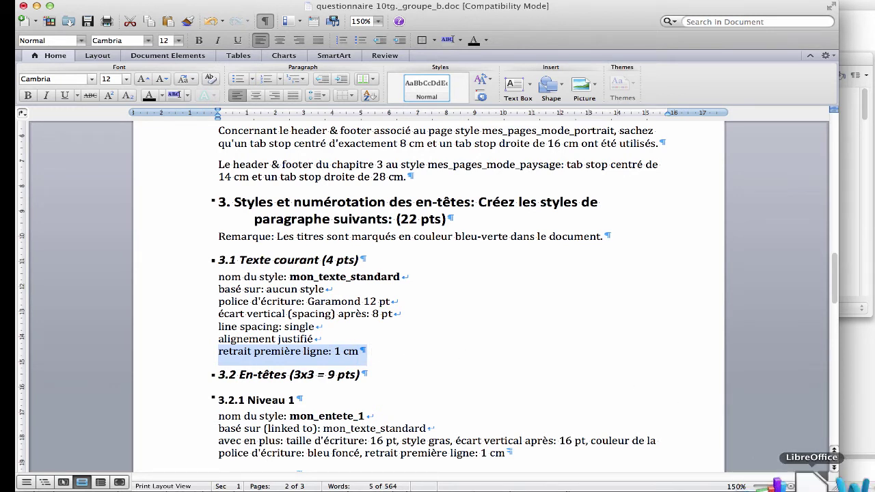
{"action": "left_click", "coordinate": [369, 0]}
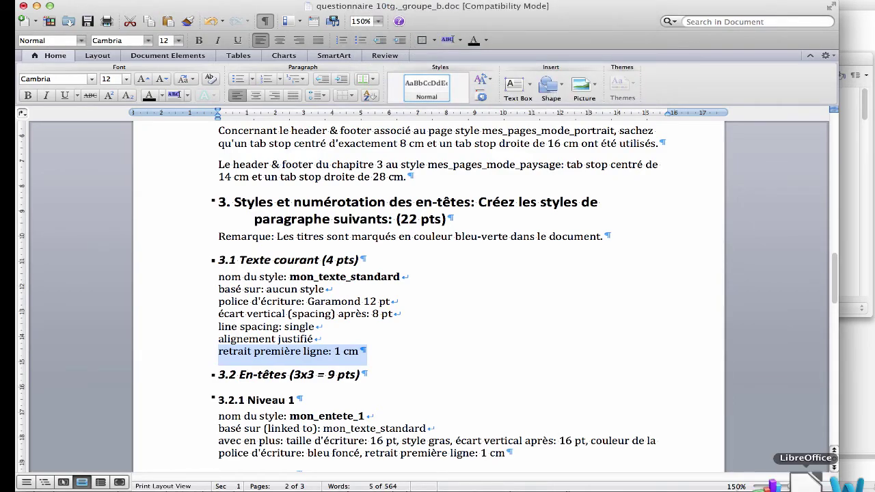
{"action": "left_click", "coordinate": [807, 482]}
Create a new paragraph style named mon_texte_standard with Linked with set to – None –.
{"action": "scroll", "coordinate": [429, 271], "scroll_direction": "down", "scroll_amount": 2}
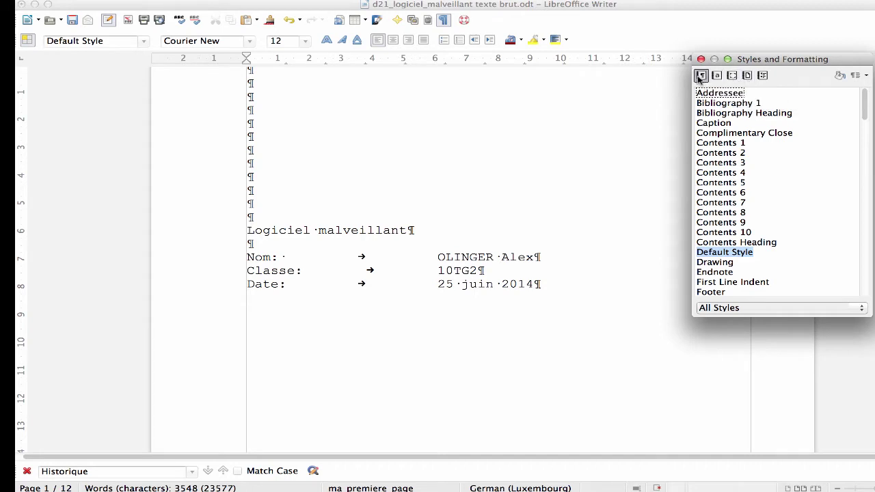
{"action": "right_click", "coordinate": [813, 176]}
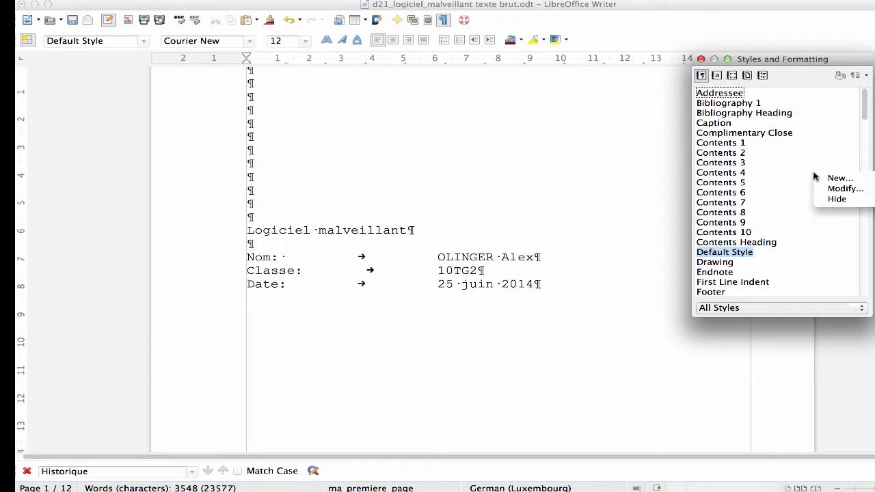
{"action": "left_click", "coordinate": [834, 182]}
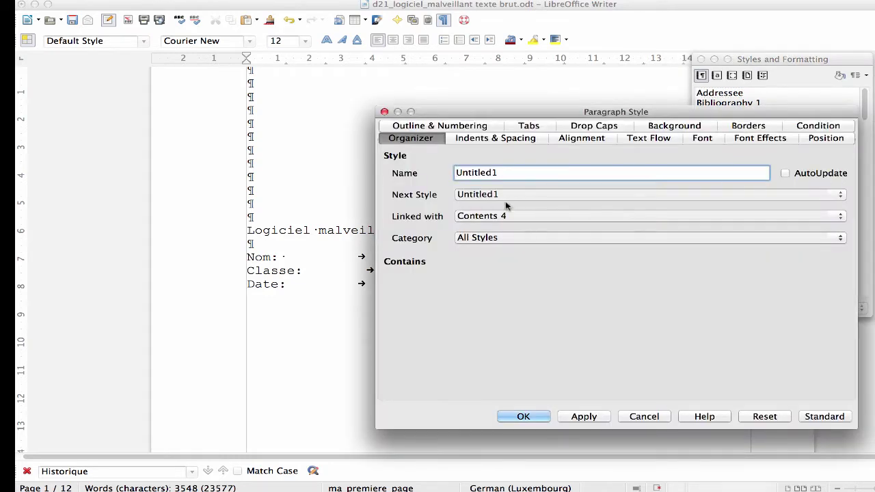
{"action": "type", "text": "mon_texte"}
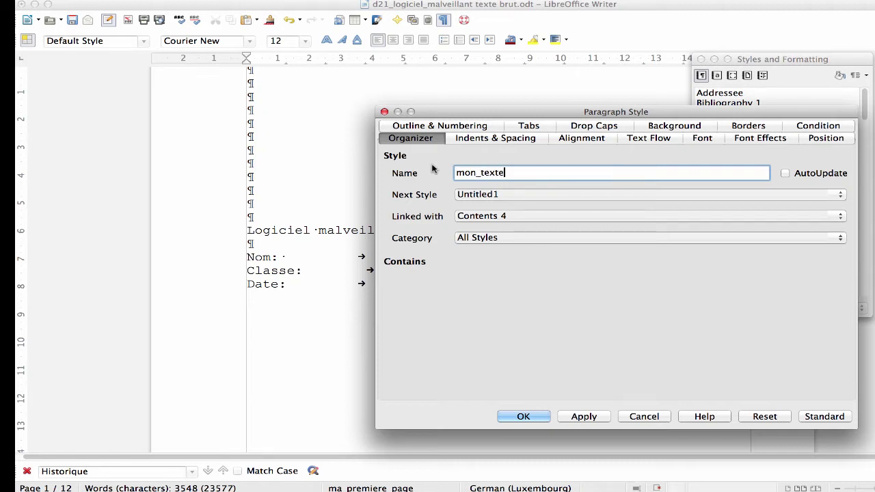
{"action": "type", "text": "_standard"}
{"action": "left_click", "coordinate": [544, 217]}
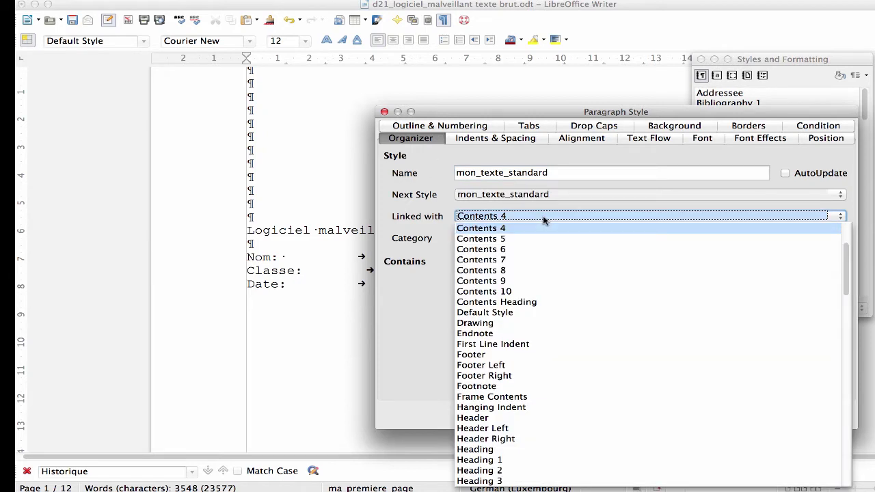
{"action": "scroll", "coordinate": [847, 268], "scroll_direction": "up", "scroll_amount": 1}
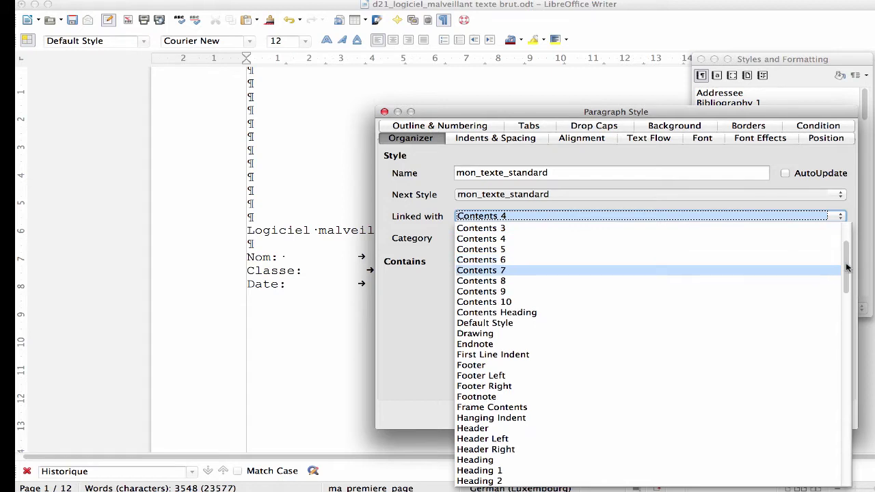
{"action": "scroll", "coordinate": [846, 268], "scroll_direction": "up", "scroll_amount": 3}
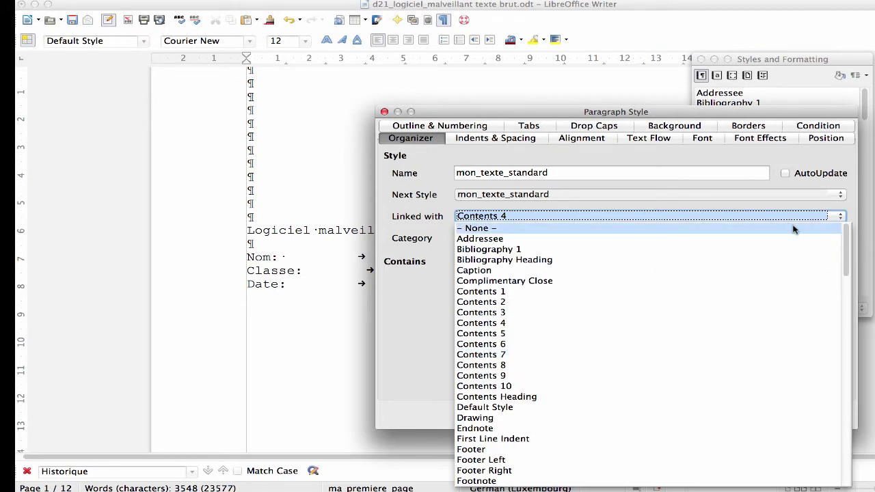
{"action": "left_click", "coordinate": [771, 230]}
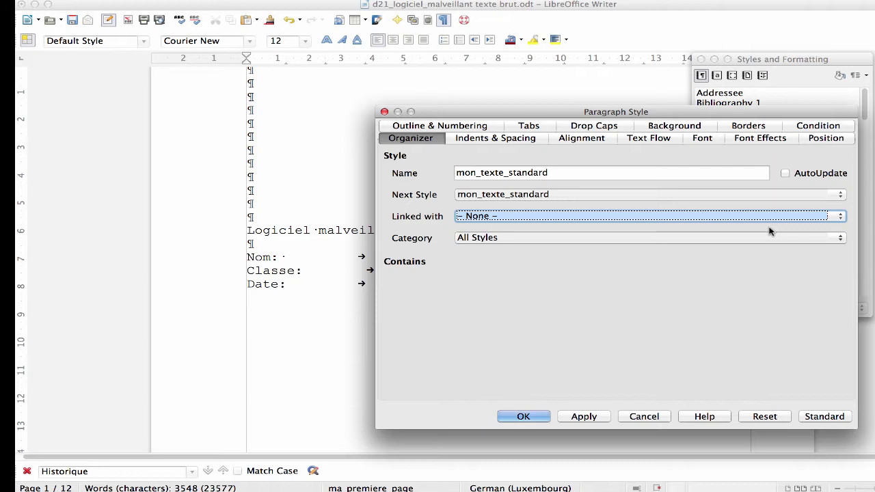
Set the style's font family to Garamond with the Regular typeface.
{"action": "left_click", "coordinate": [711, 141]}
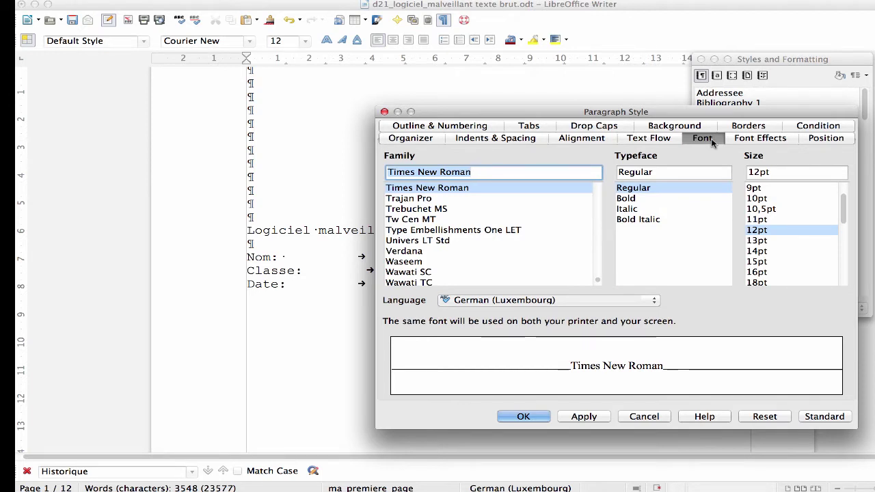
{"action": "left_click", "coordinate": [423, 212]}
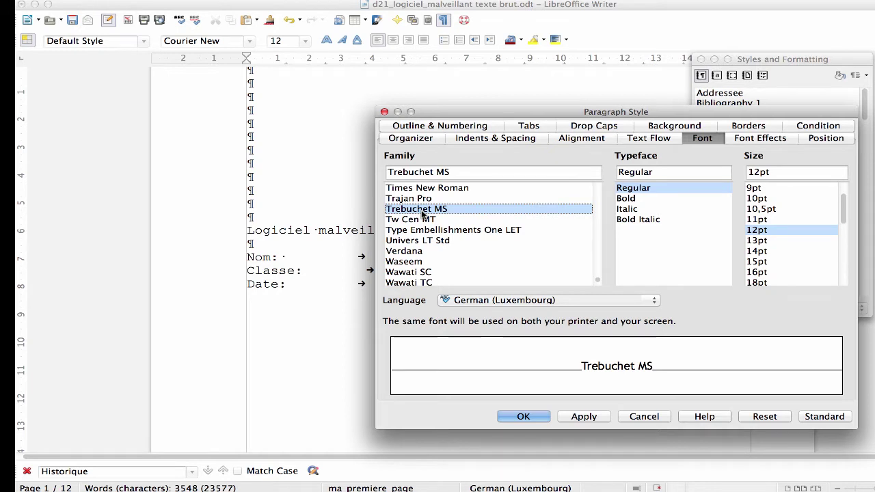
{"action": "key", "text": "g"}
{"action": "key", "text": "Up"}
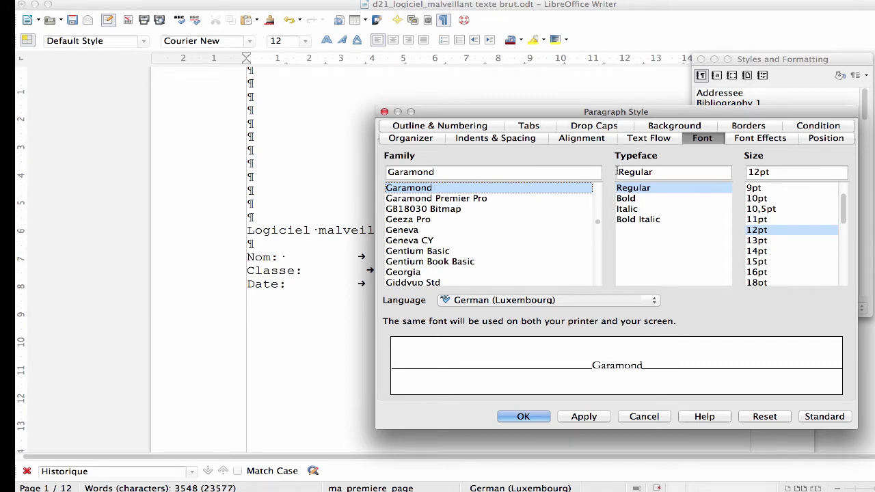
{"action": "left_click", "coordinate": [632, 200]}
{"action": "left_click", "coordinate": [632, 209]}
{"action": "left_click", "coordinate": [641, 219]}
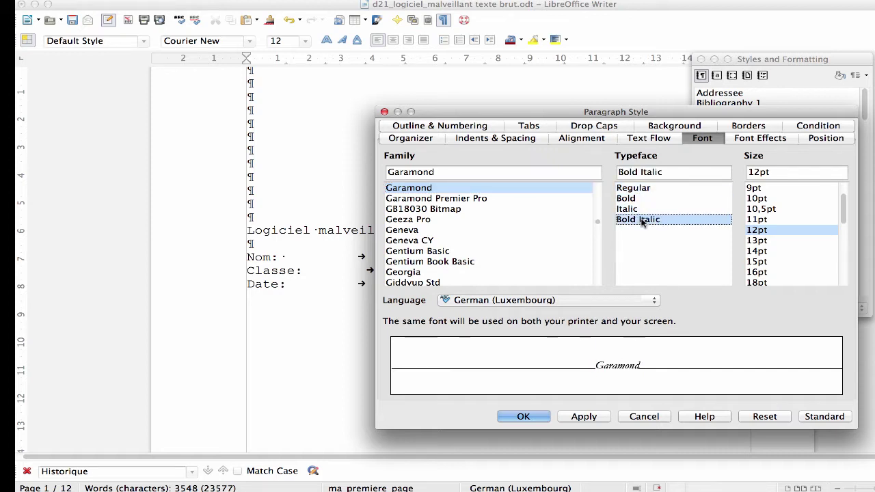
{"action": "left_click", "coordinate": [642, 191]}
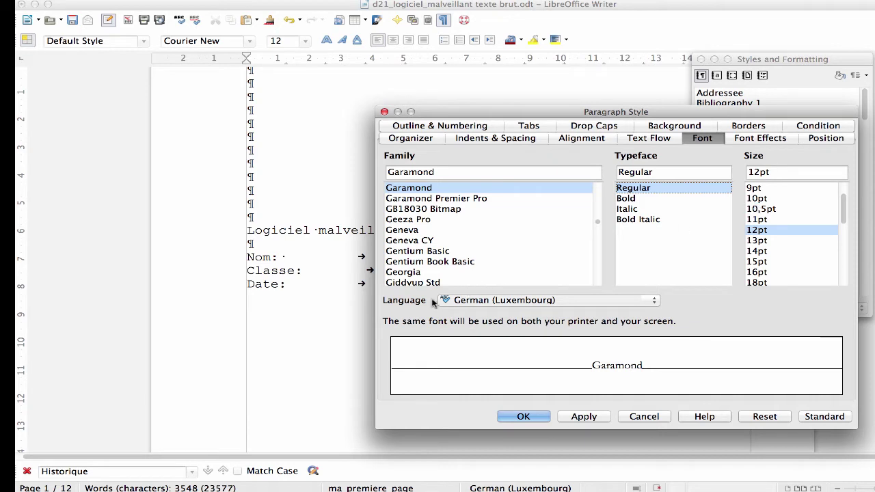
Set the style's text language to French (Luxembourg).
{"action": "left_click", "coordinate": [507, 304]}
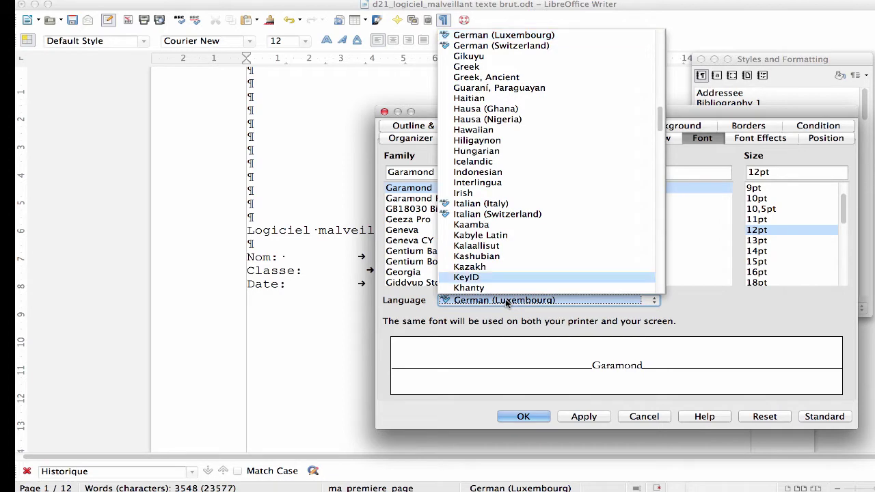
{"action": "scroll", "coordinate": [506, 145], "scroll_direction": "up", "scroll_amount": 5}
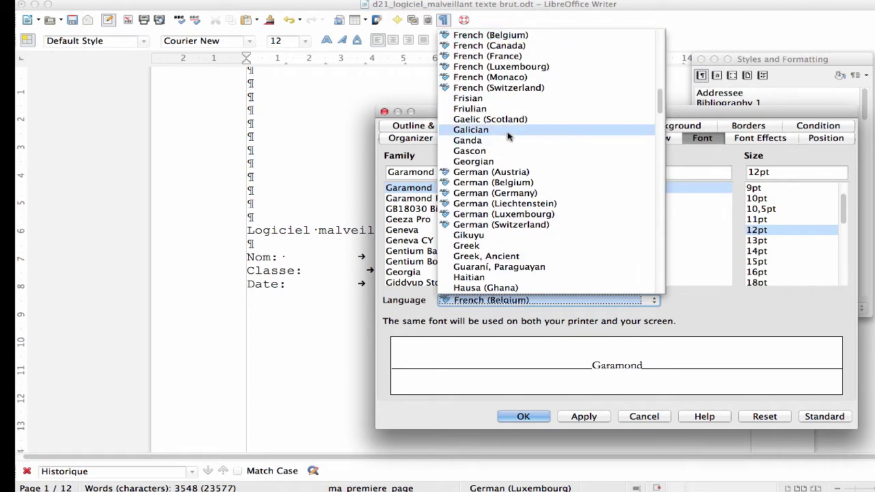
{"action": "left_click", "coordinate": [525, 66]}
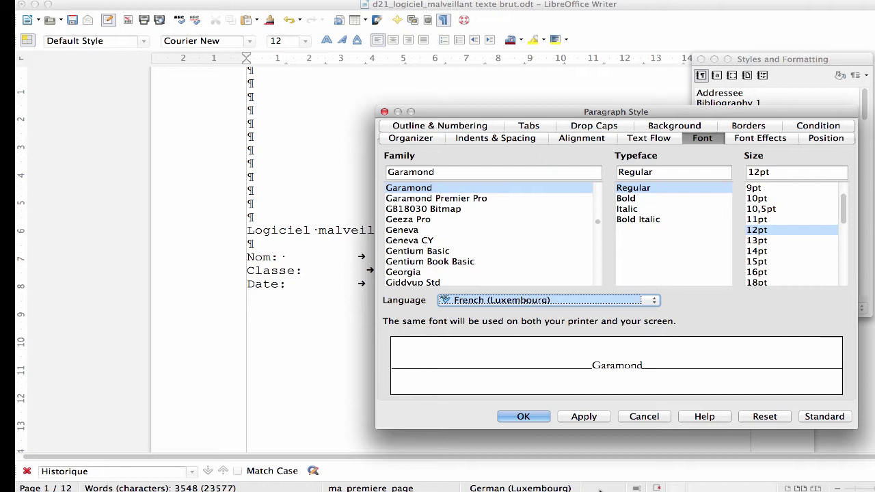
{"action": "left_click", "coordinate": [655, 300]}
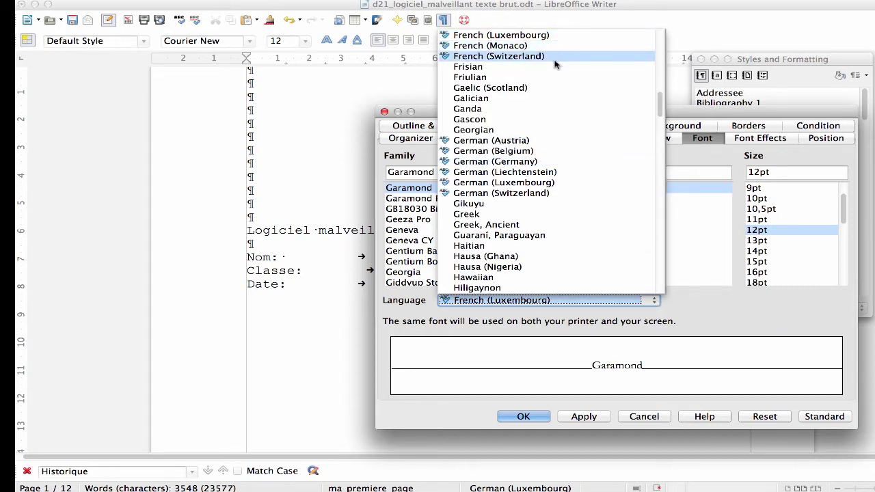
{"action": "left_click", "coordinate": [738, 354]}
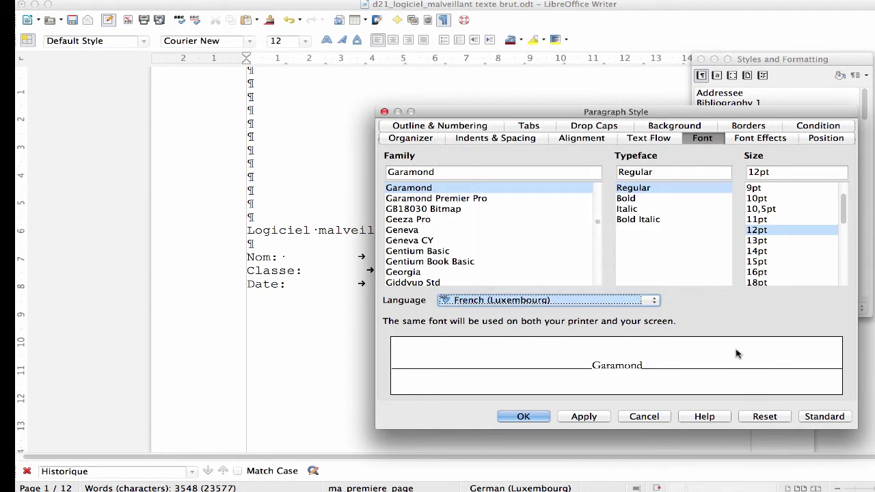
Show the Indents & Spacing settings of the mon_texte_standard style.
{"action": "left_click", "coordinate": [497, 138]}
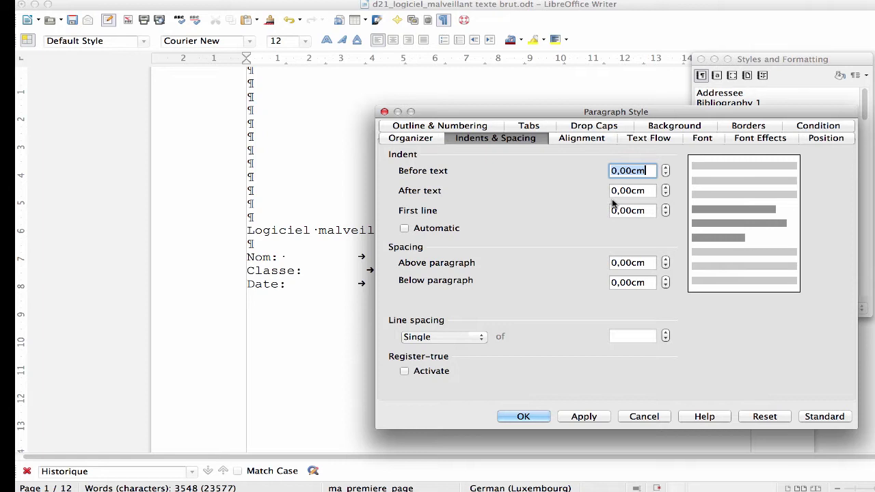
Highlight the 'retrait première ligne: 1 cm' requirement in Word, then return to Writer.
{"action": "left_click", "coordinate": [811, 484]}
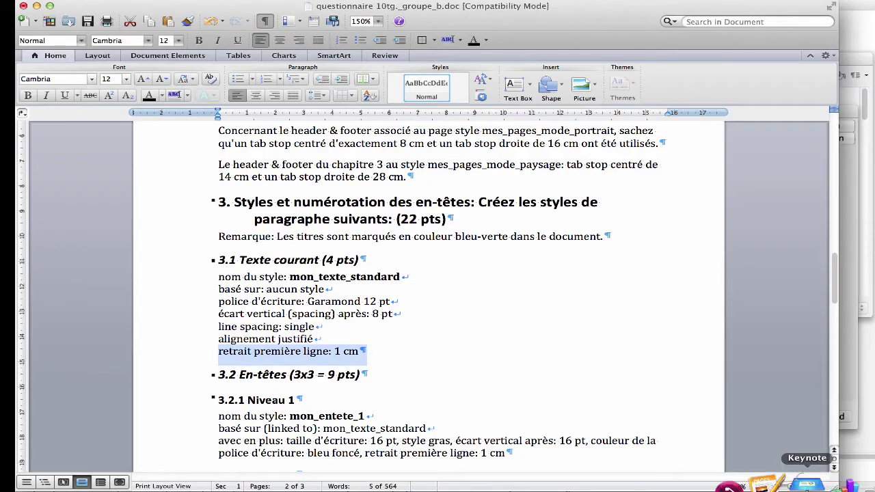
{"action": "left_click", "coordinate": [460, 337]}
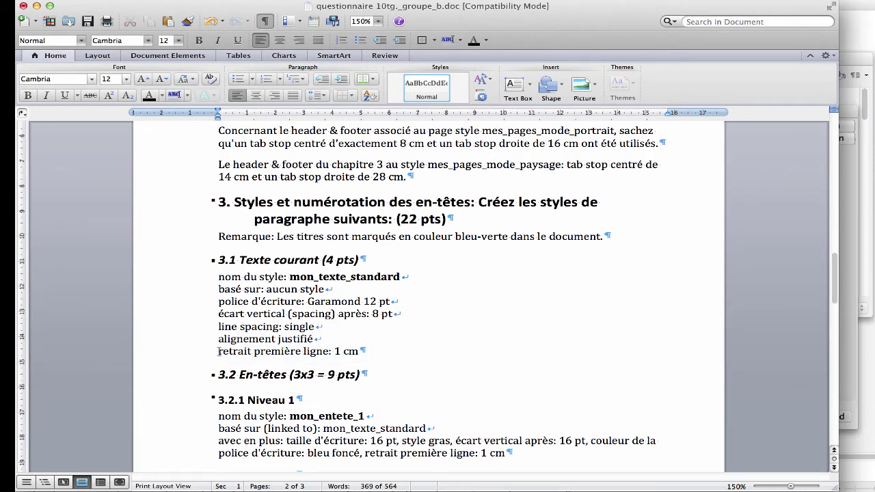
{"action": "left_click_drag", "start_coordinate": [218, 350], "coordinate": [360, 350]}
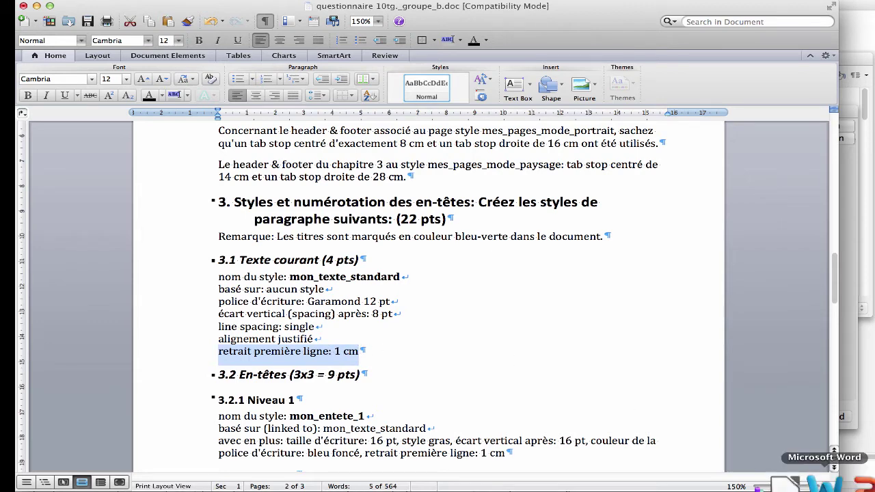
{"action": "left_click", "coordinate": [786, 483]}
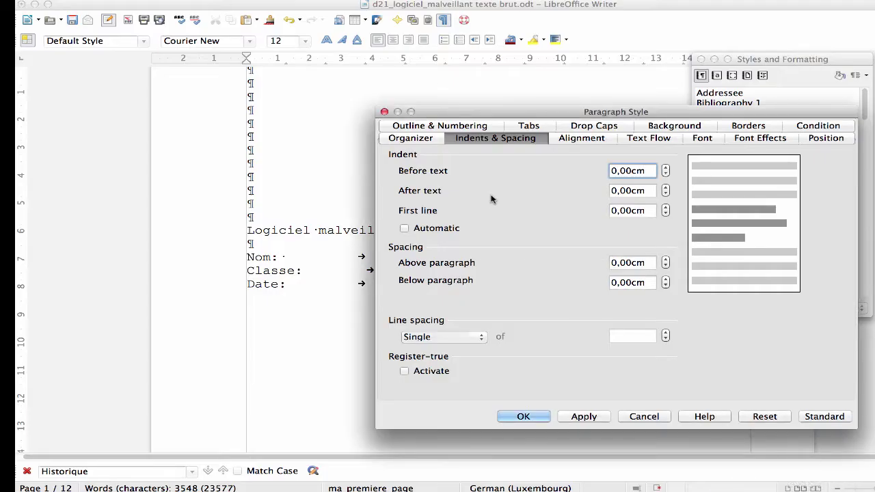
Set the First line indent to 1 cm and leave line spacing at Single.
{"action": "left_click", "coordinate": [650, 209]}
{"action": "left_click_drag", "start_coordinate": [650, 210], "coordinate": [593, 212]}
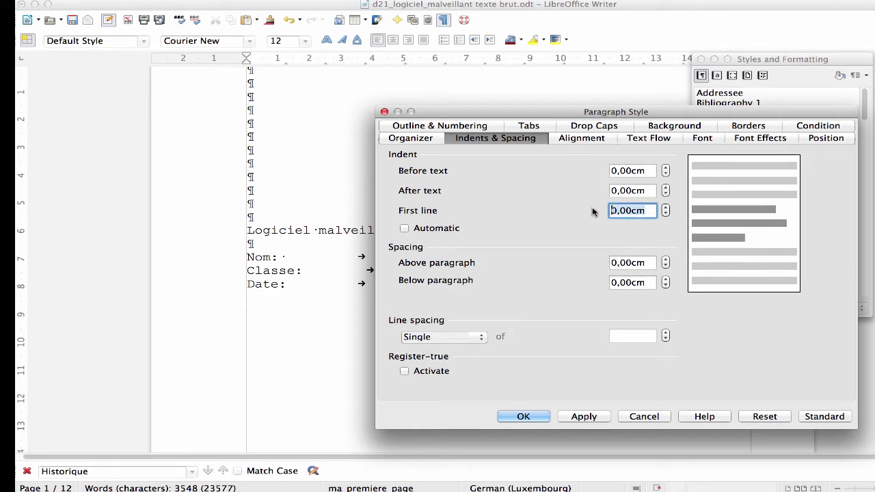
{"action": "type", "text": "1 cm"}
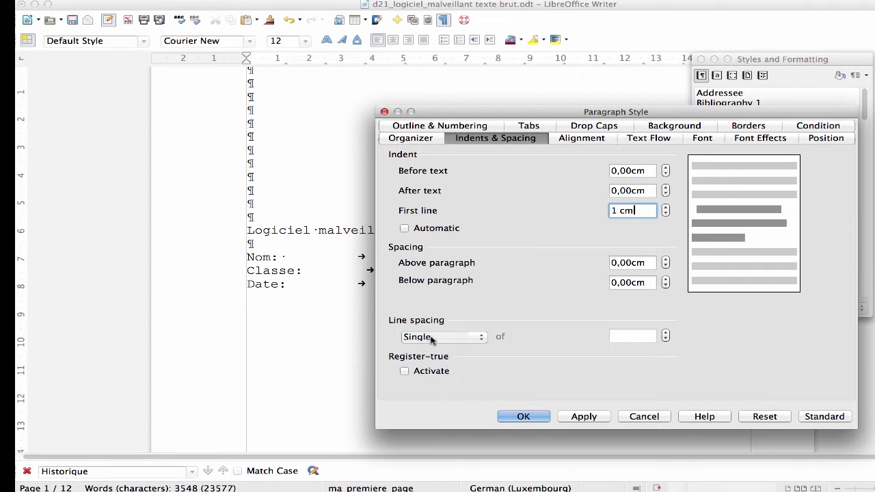
{"action": "left_click", "coordinate": [432, 338]}
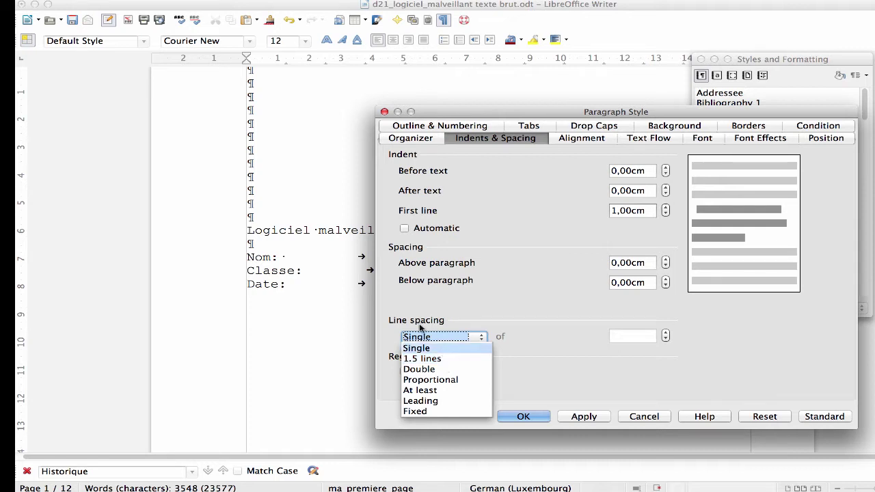
{"action": "left_click", "coordinate": [425, 336]}
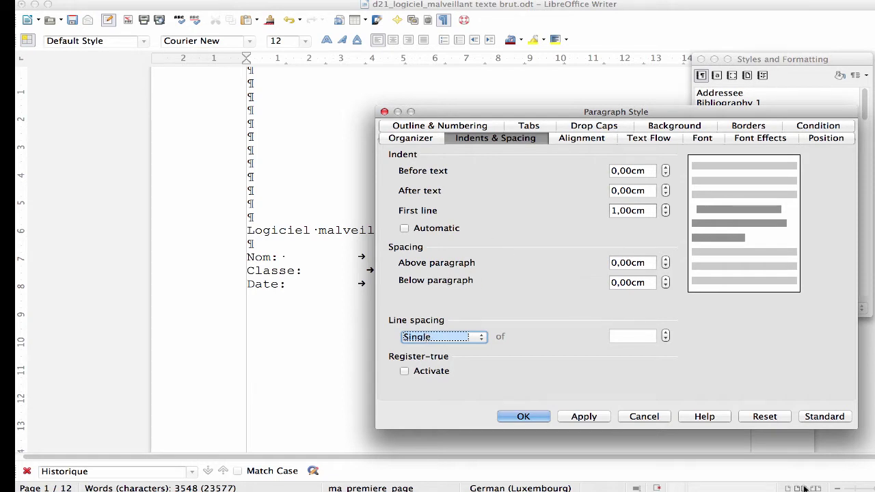
Highlight the 'écart vertical (spacing) après: 8 pt' requirement in Word, then return to Writer.
{"action": "left_click", "coordinate": [850, 486]}
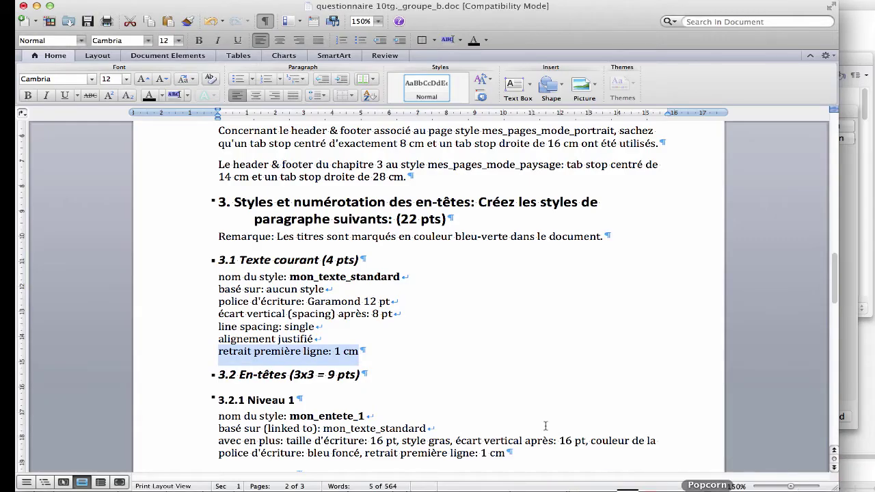
{"action": "left_click", "coordinate": [367, 353]}
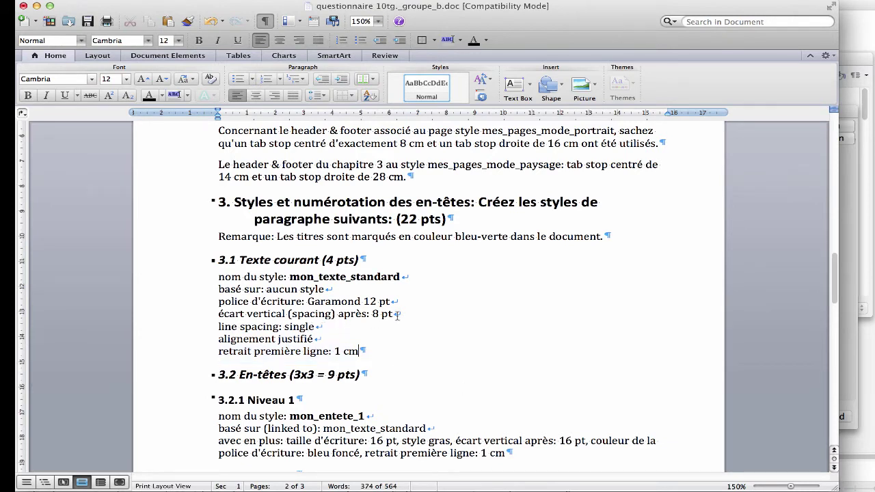
{"action": "left_click_drag", "start_coordinate": [399, 314], "coordinate": [228, 318]}
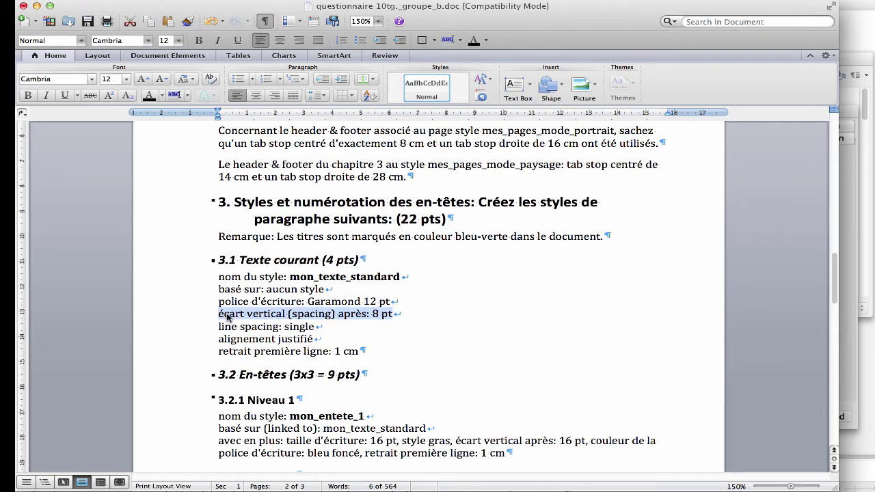
{"action": "mouse_move", "coordinate": [851, 479]}
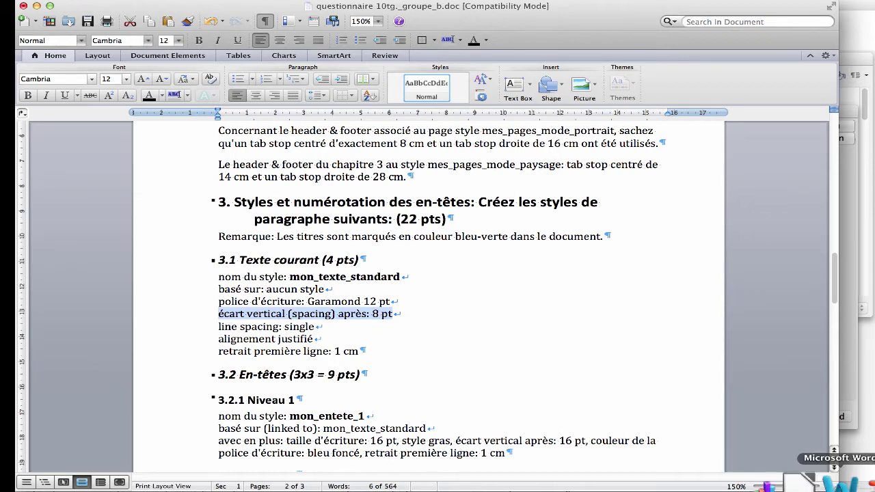
{"action": "left_click", "coordinate": [821, 481]}
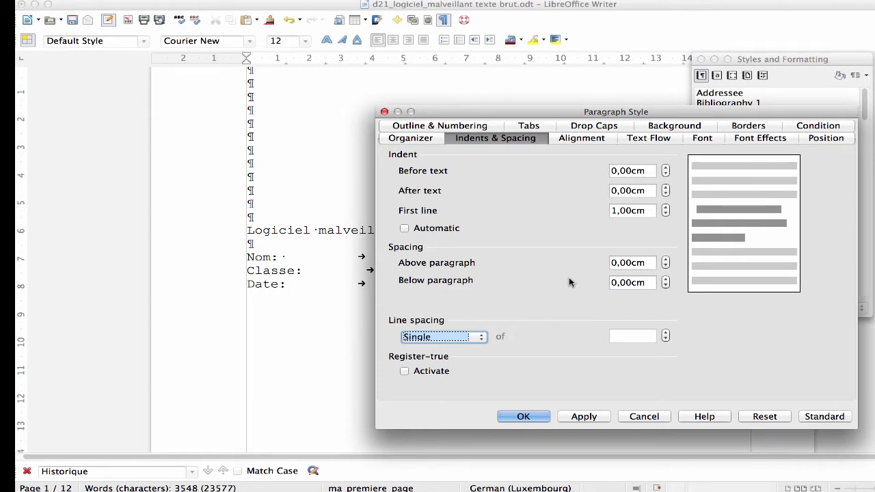
Enter 8 pt in Below paragraph spacing, which converts to 0,28cm.
{"action": "left_click", "coordinate": [647, 282]}
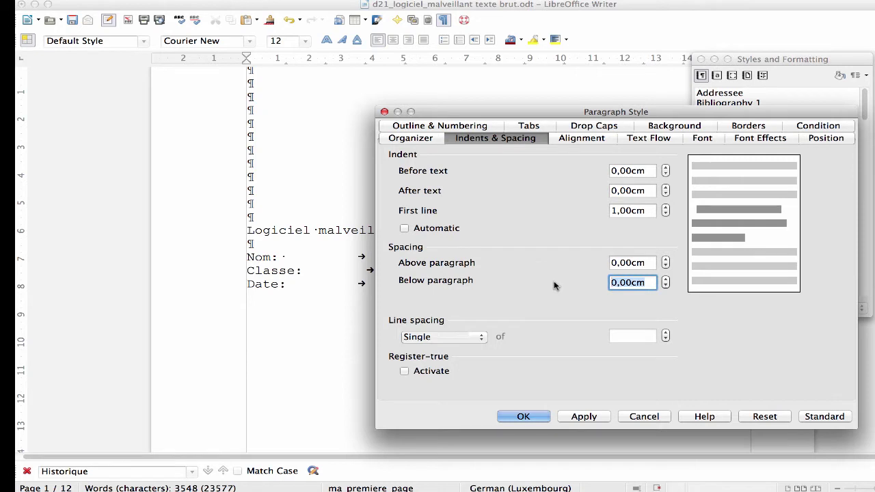
{"action": "type", "text": "8"}
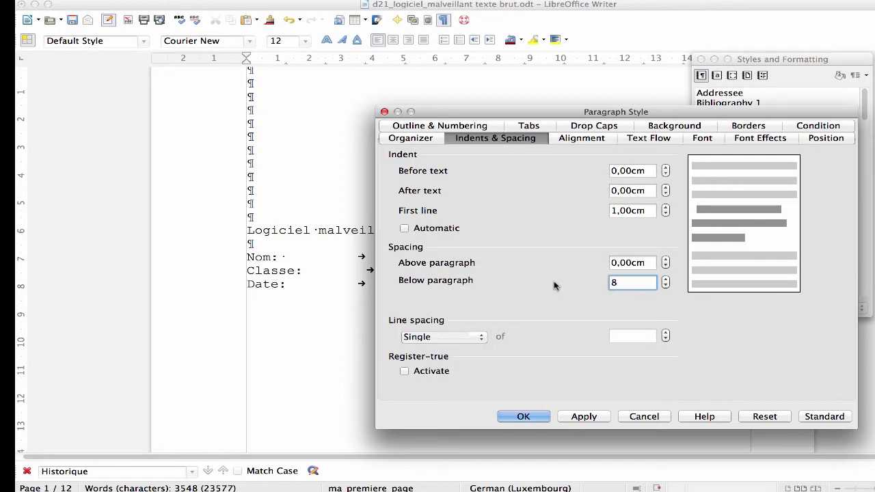
{"action": "left_click", "coordinate": [636, 264]}
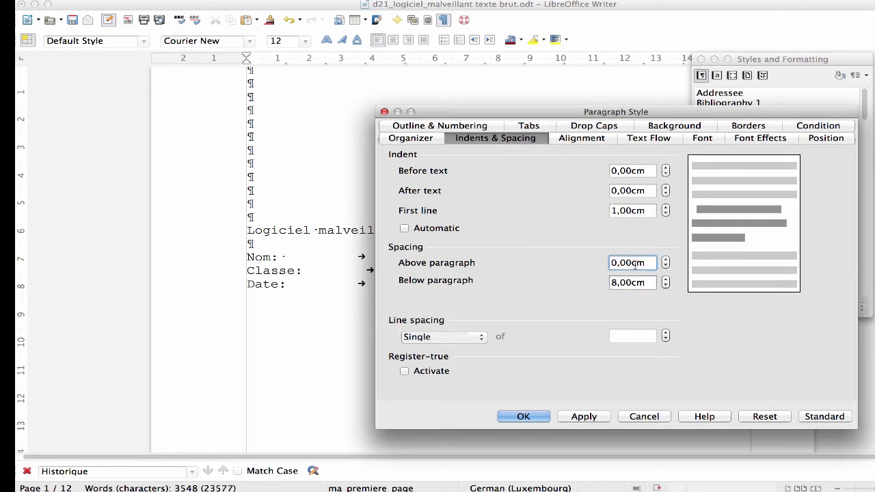
{"action": "left_click", "coordinate": [649, 283]}
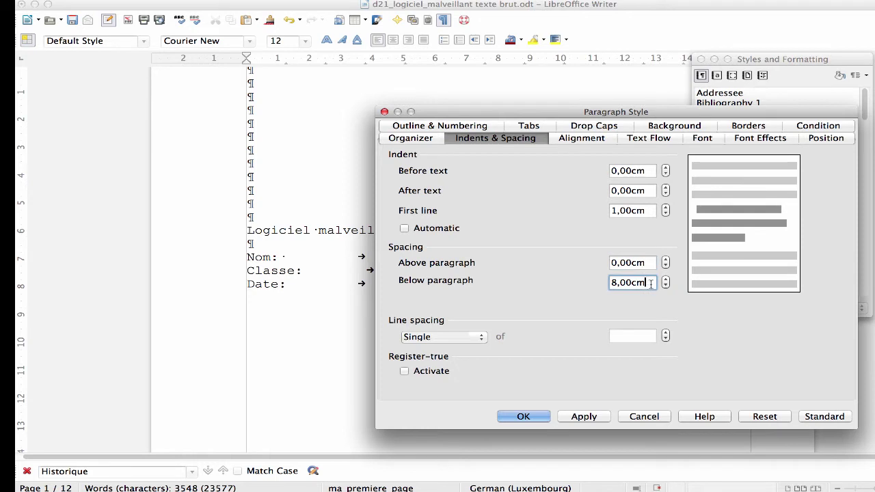
{"action": "left_click_drag", "start_coordinate": [652, 283], "coordinate": [599, 282]}
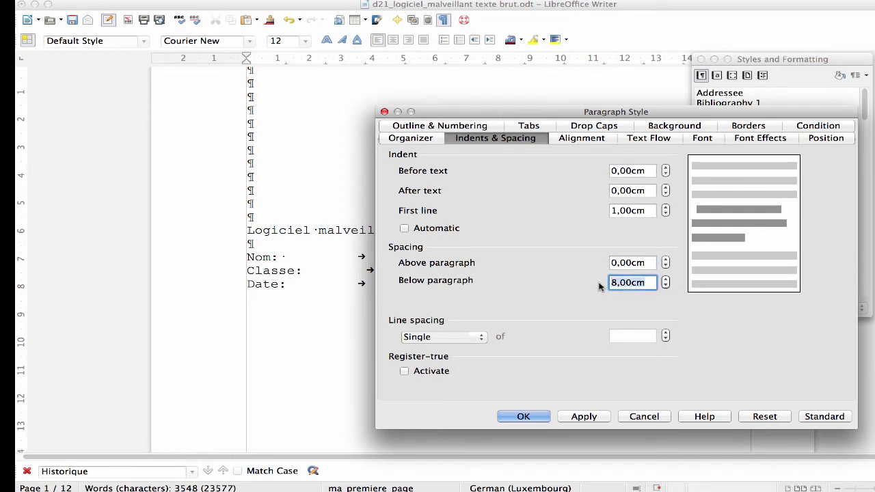
{"action": "type", "text": "8 pt"}
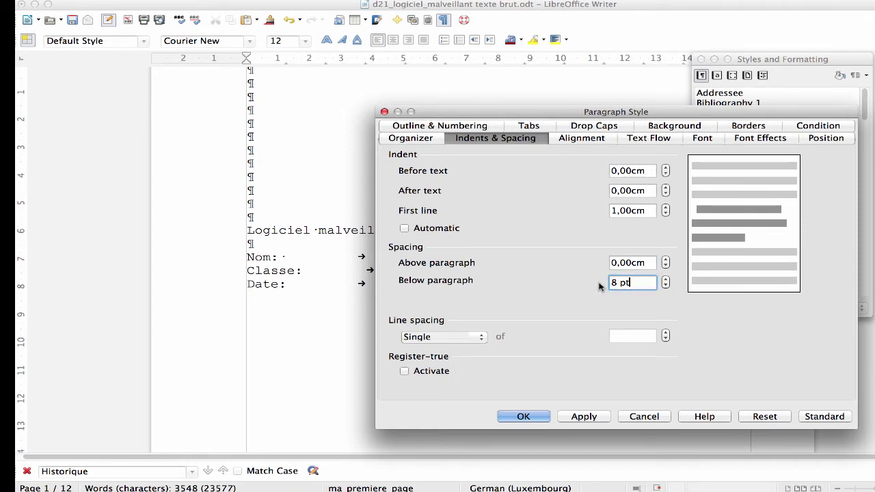
{"action": "left_click", "coordinate": [637, 263]}
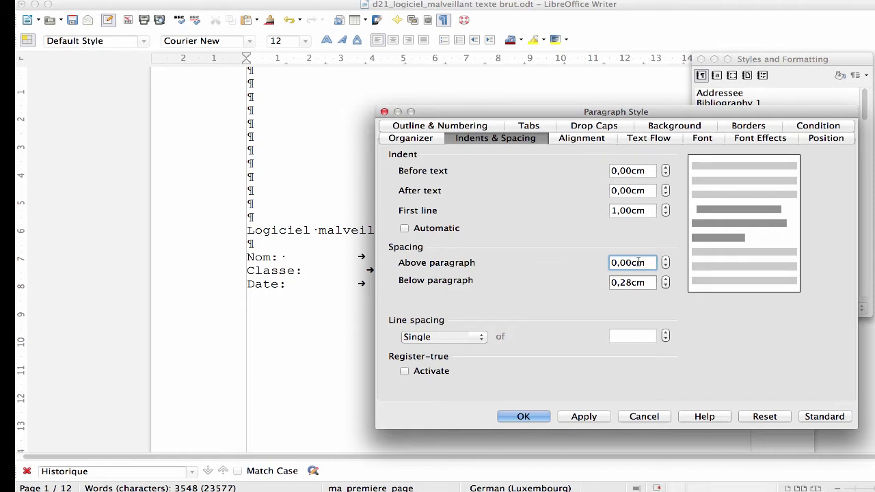
Try 12 pt spacing (0,42cm), then restore Below paragraph spacing to 8 pt.
{"action": "key", "text": "Tab"}
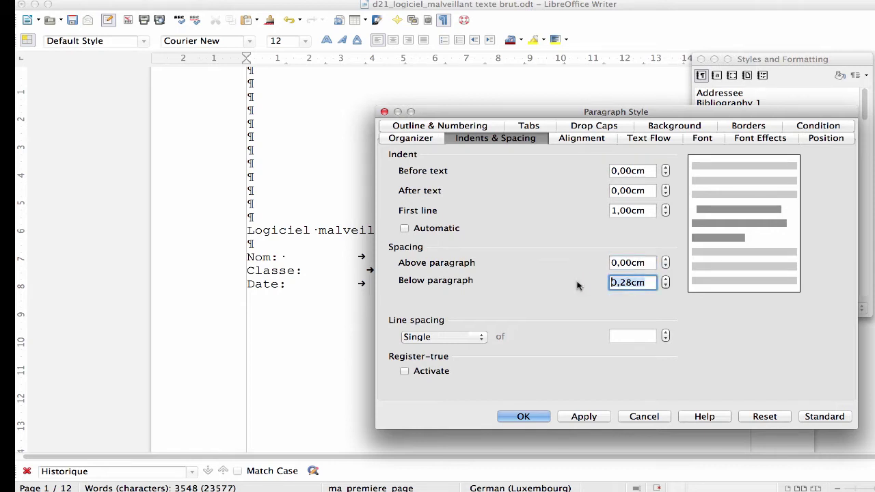
{"action": "type", "text": "12 pt"}
{"action": "left_click", "coordinate": [645, 260]}
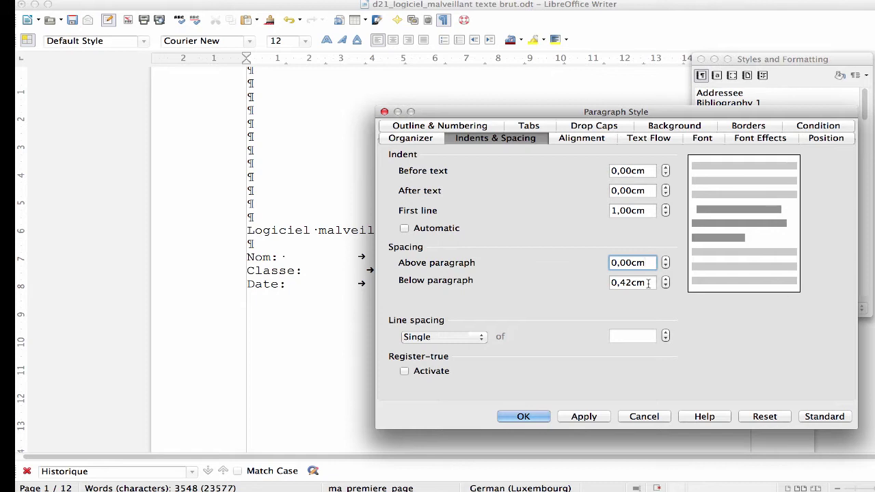
{"action": "left_click_drag", "start_coordinate": [648, 283], "coordinate": [568, 285]}
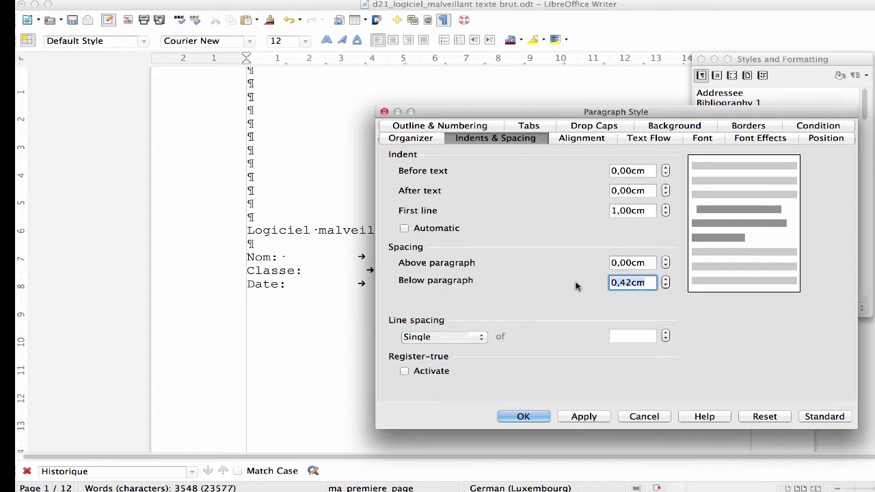
{"action": "type", "text": "8"}
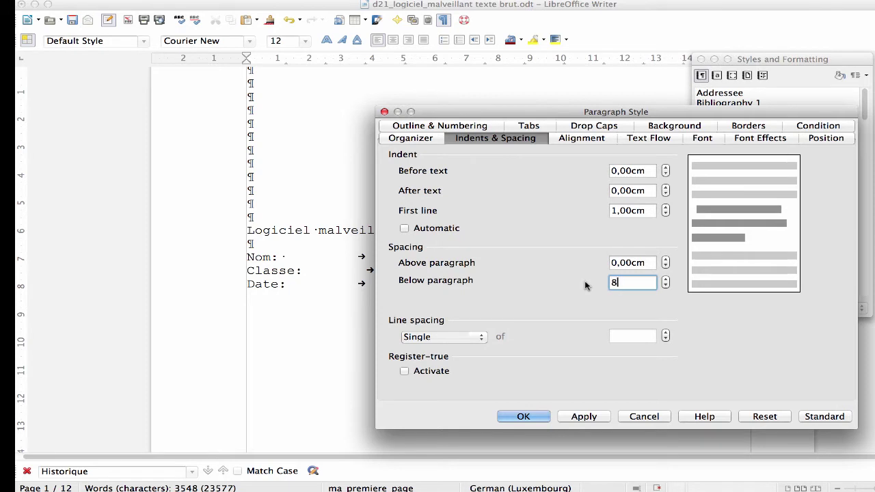
{"action": "type", "text": " pt"}
{"action": "left_click", "coordinate": [638, 262]}
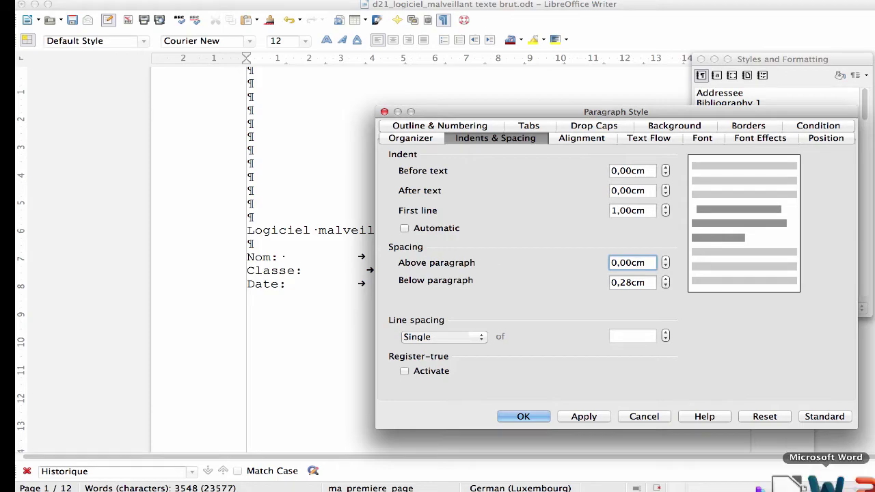
{"action": "left_click", "coordinate": [827, 484]}
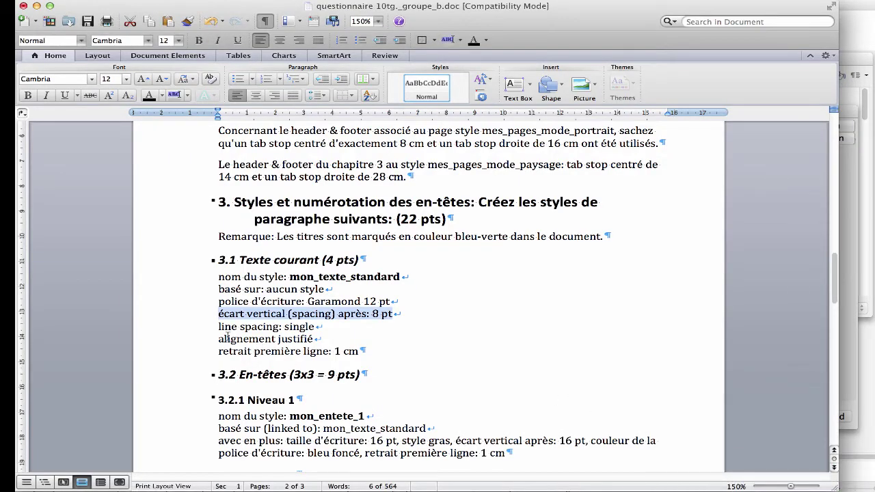
{"action": "left_click_drag", "start_coordinate": [219, 339], "coordinate": [326, 339]}
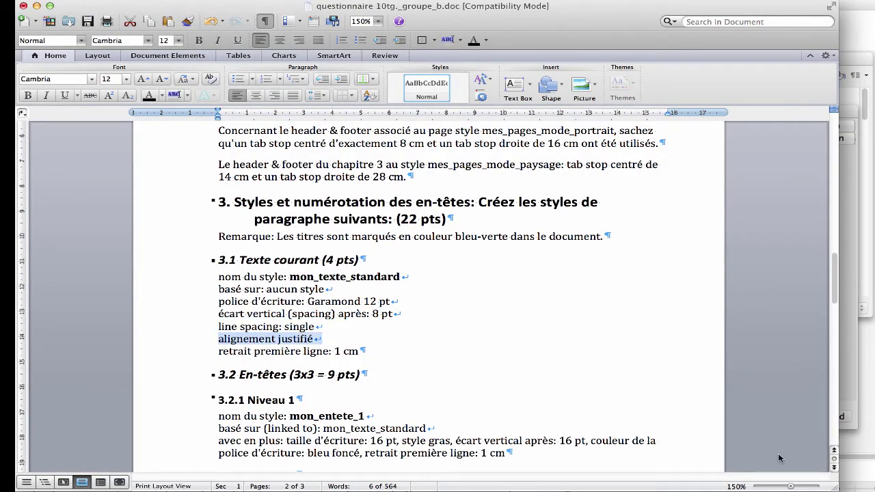
{"action": "left_click", "coordinate": [814, 484]}
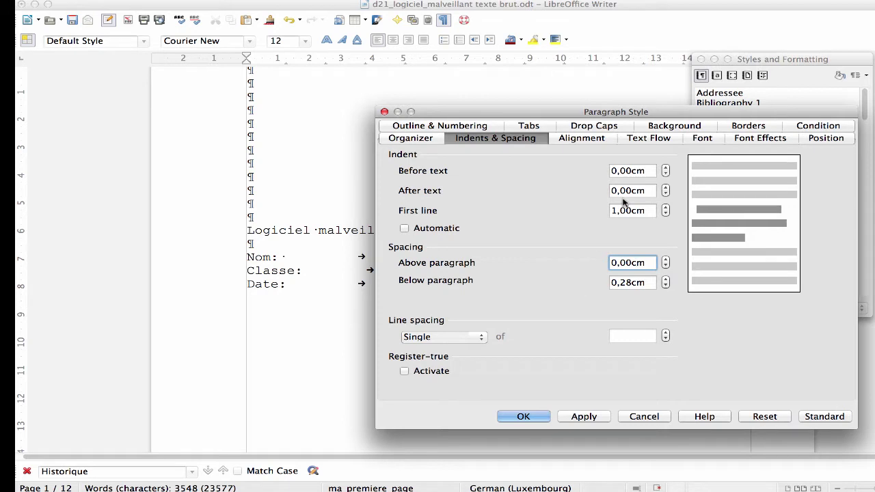
Choose Justified alignment for mon_texte_standard, then recheck its Font and Indents & Spacing settings.
{"action": "left_click", "coordinate": [589, 140]}
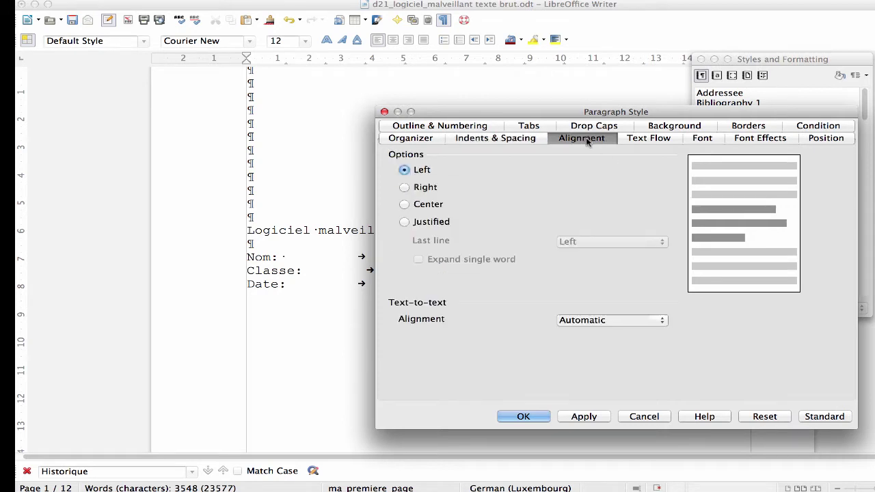
{"action": "left_click", "coordinate": [405, 222]}
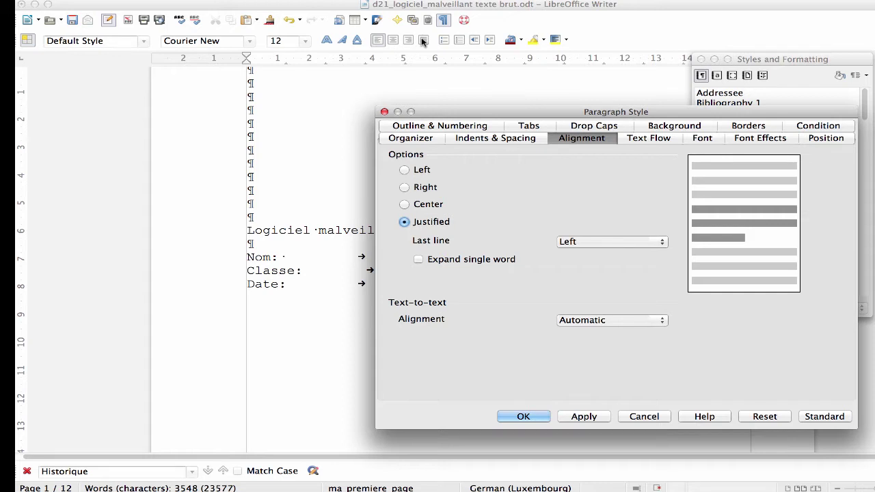
{"action": "left_click", "coordinate": [708, 139]}
{"action": "left_click", "coordinate": [595, 139]}
{"action": "left_click", "coordinate": [518, 140]}
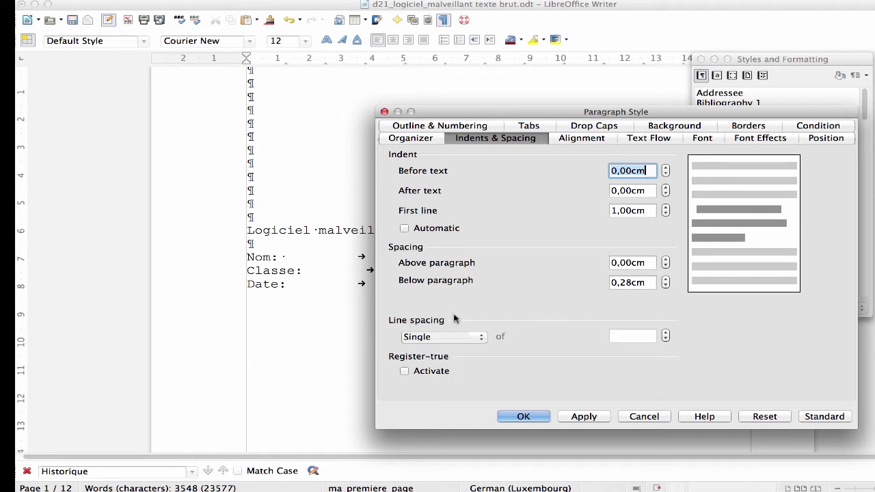
Save the style with OK and filter the Styles and Formatting list to Custom Styles.
{"action": "left_click", "coordinate": [524, 417]}
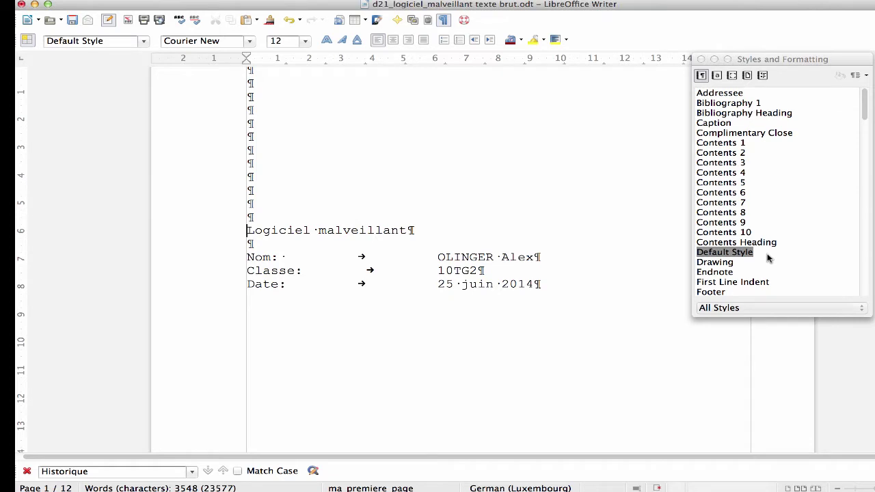
{"action": "left_click", "coordinate": [735, 313]}
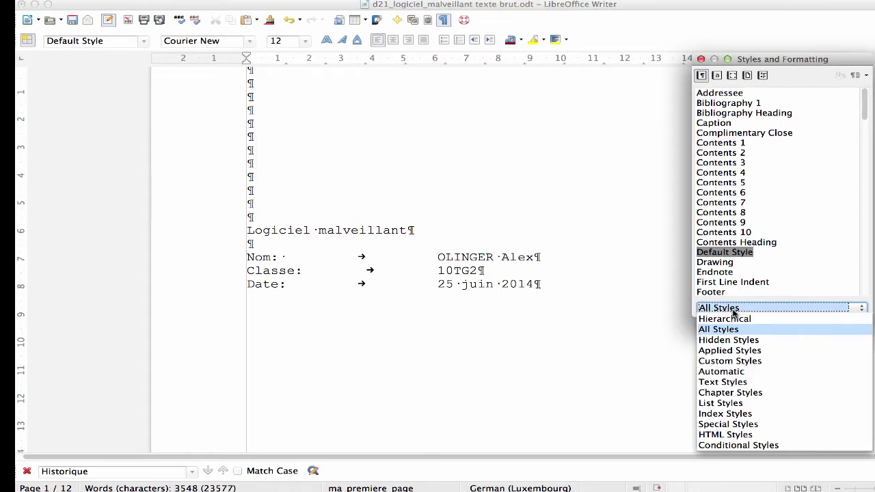
{"action": "left_click", "coordinate": [735, 361]}
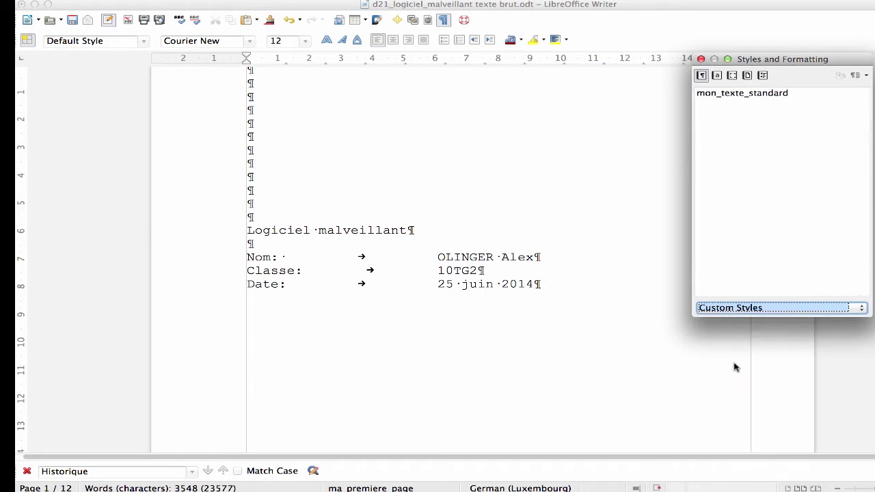
Select mon_texte_standard in the list, then select the title block from 'Logiciel malveillant' to Date.
{"action": "left_click", "coordinate": [722, 94]}
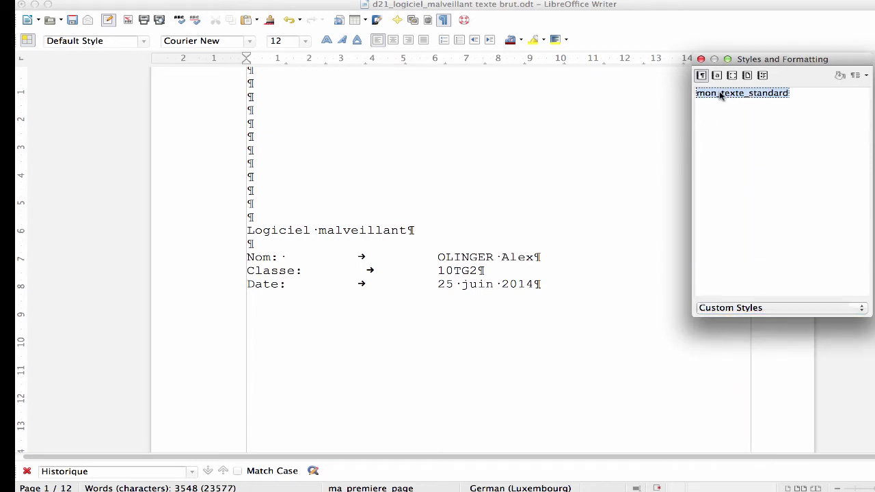
{"action": "right_click", "coordinate": [722, 95]}
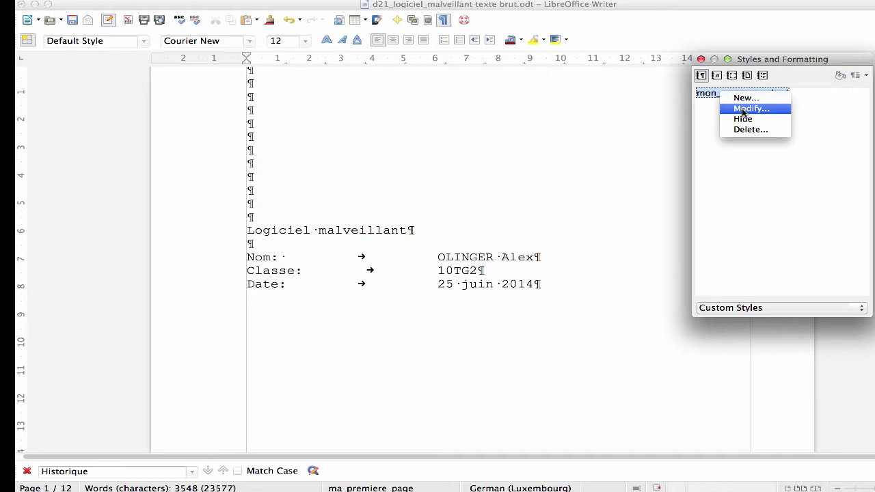
{"action": "left_click", "coordinate": [749, 190]}
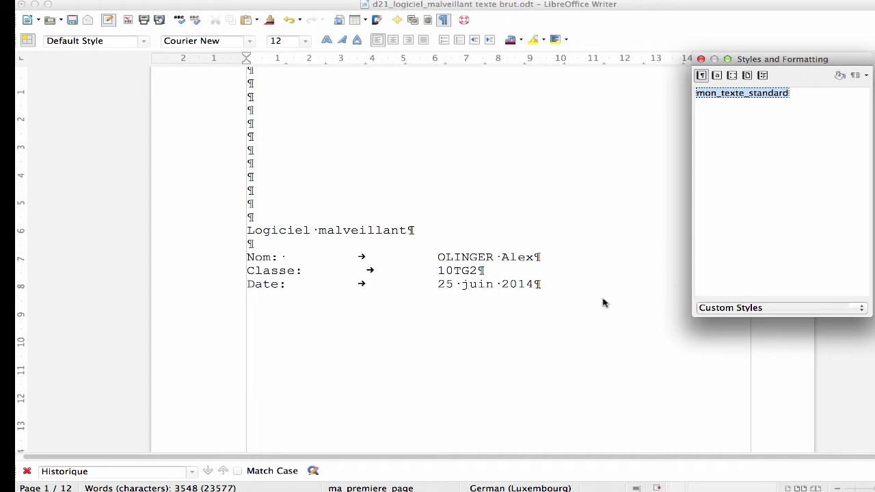
{"action": "left_click", "coordinate": [537, 303]}
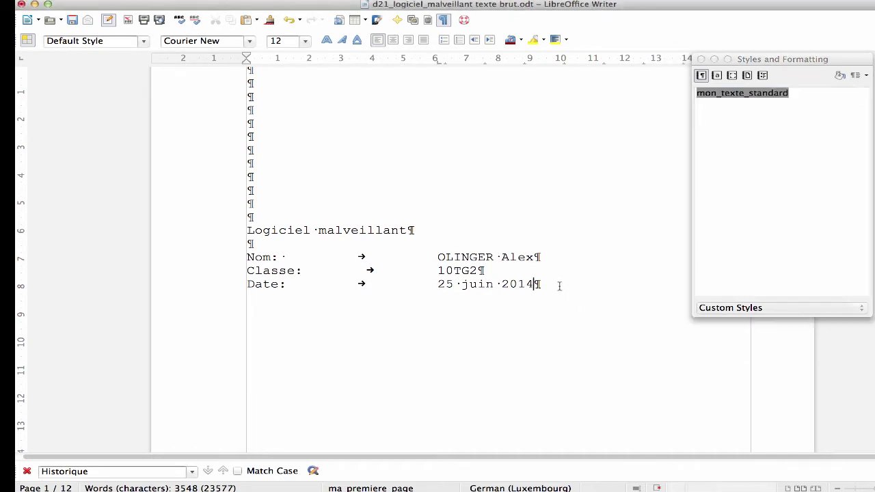
{"action": "left_click_drag", "start_coordinate": [560, 286], "coordinate": [231, 234]}
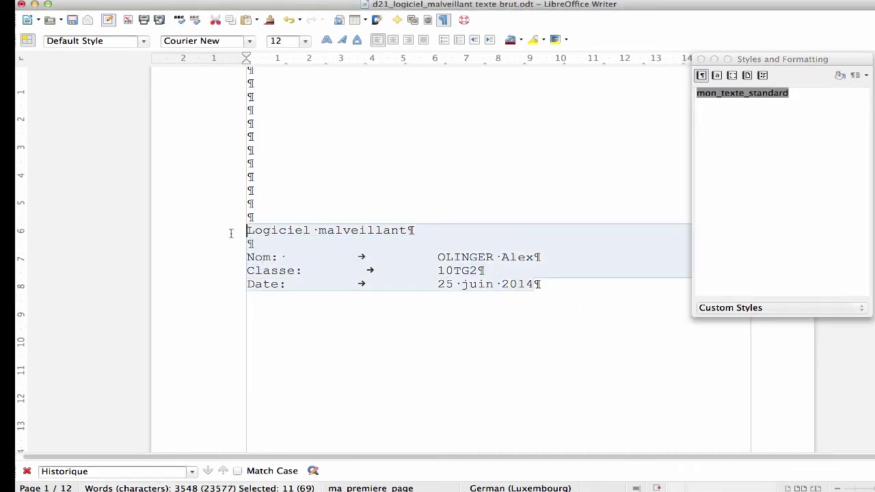
Apply mon_texte_standard to the title lines through the Date line and check their Garamond formatting.
{"action": "double_click", "coordinate": [730, 96]}
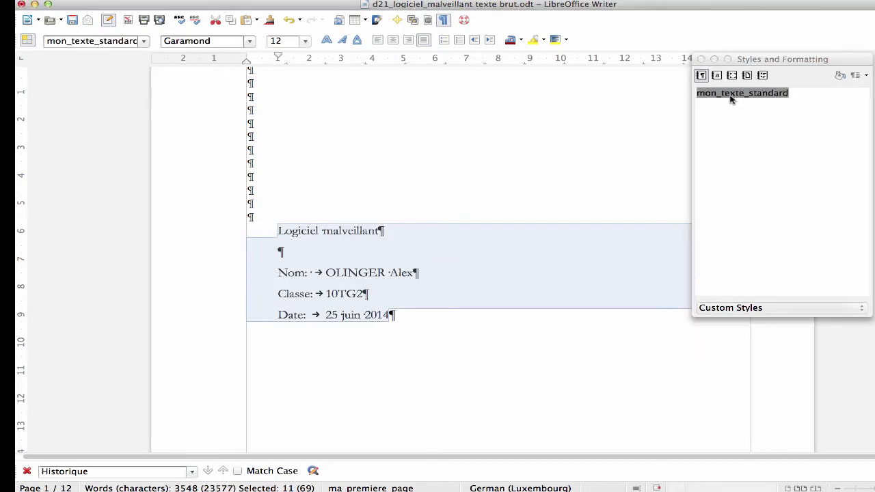
{"action": "left_click", "coordinate": [553, 202]}
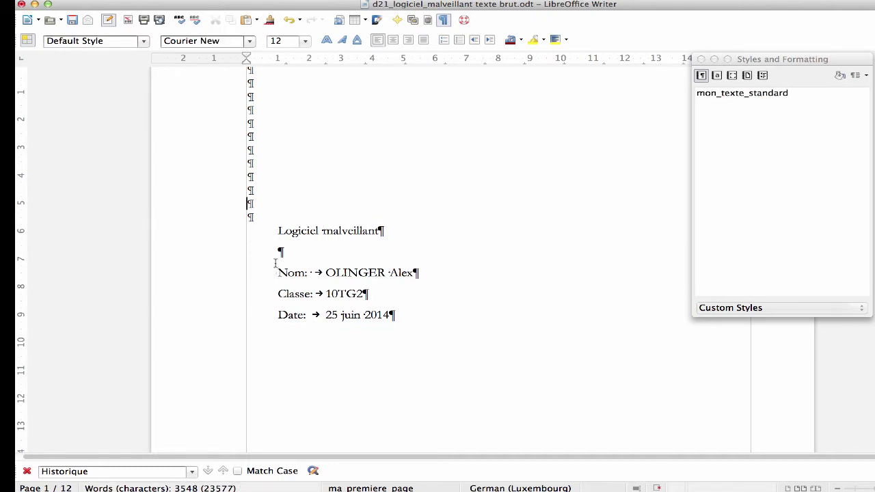
{"action": "left_click_drag", "start_coordinate": [275, 272], "coordinate": [426, 273]}
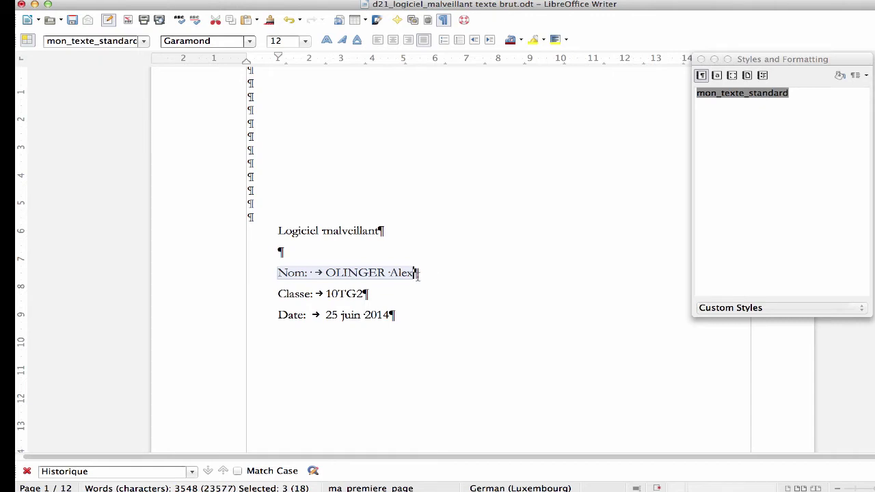
{"action": "left_click", "coordinate": [319, 230]}
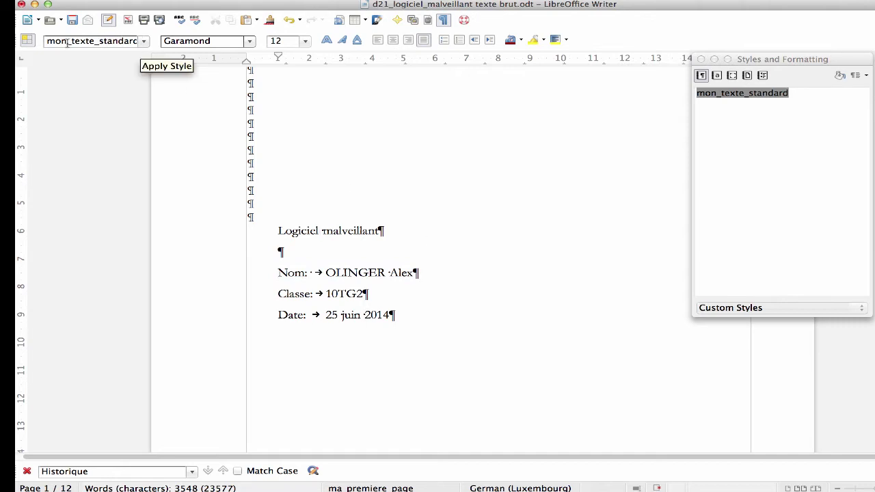
{"action": "left_click", "coordinate": [143, 42]}
{"action": "left_click", "coordinate": [143, 42]}
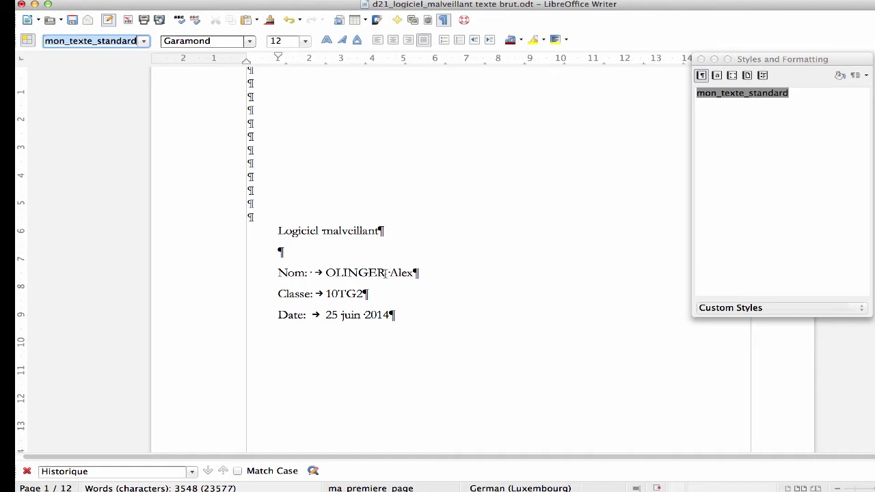
Style the paragraphs from 'Un logiciel malveillant' through the GDT2 line with mon_texte_standard.
{"action": "scroll", "coordinate": [387, 272], "scroll_direction": "down", "scroll_amount": 10}
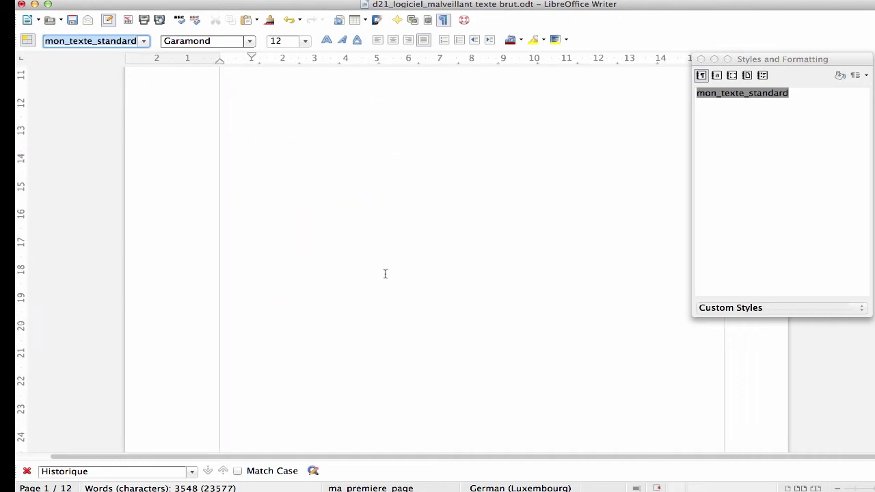
{"action": "scroll", "coordinate": [385, 275], "scroll_direction": "down", "scroll_amount": 5}
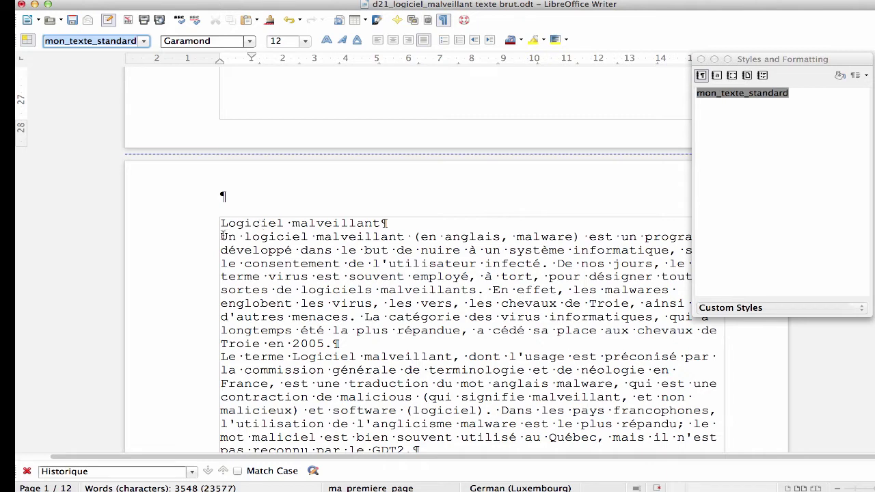
{"action": "left_click_drag", "start_coordinate": [221, 237], "coordinate": [429, 396]}
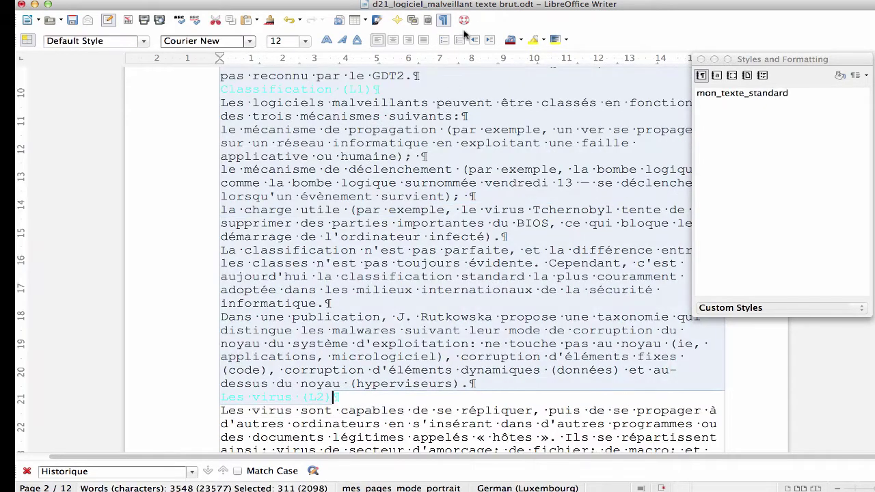
{"action": "left_click", "coordinate": [409, 196]}
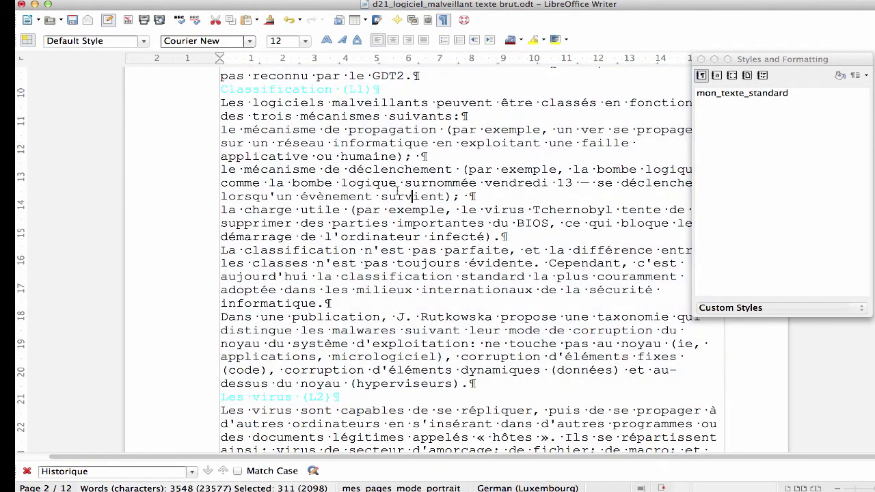
{"action": "scroll", "coordinate": [300, 175], "scroll_direction": "up", "scroll_amount": 4}
{"action": "scroll", "coordinate": [301, 175], "scroll_direction": "up", "scroll_amount": 2}
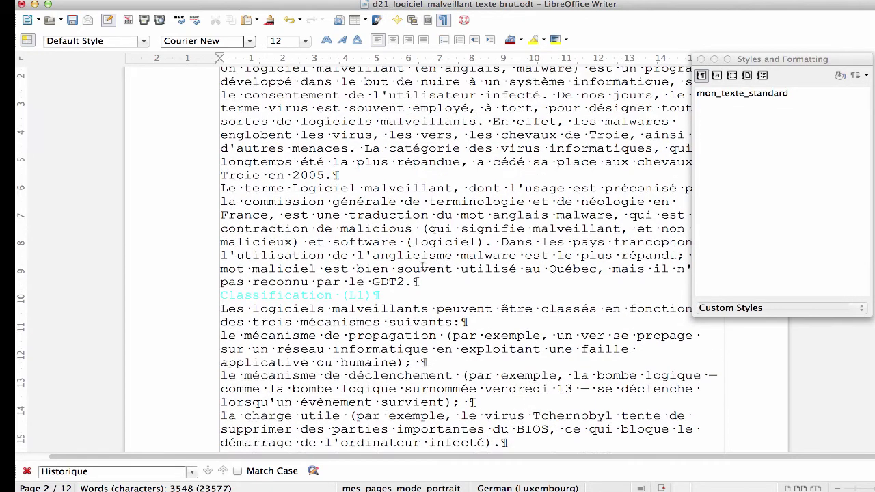
{"action": "left_click_drag", "start_coordinate": [416, 282], "coordinate": [289, 277]}
{"action": "scroll", "coordinate": [289, 277], "scroll_direction": "up", "scroll_amount": 2}
{"action": "left_click", "coordinate": [289, 277]}
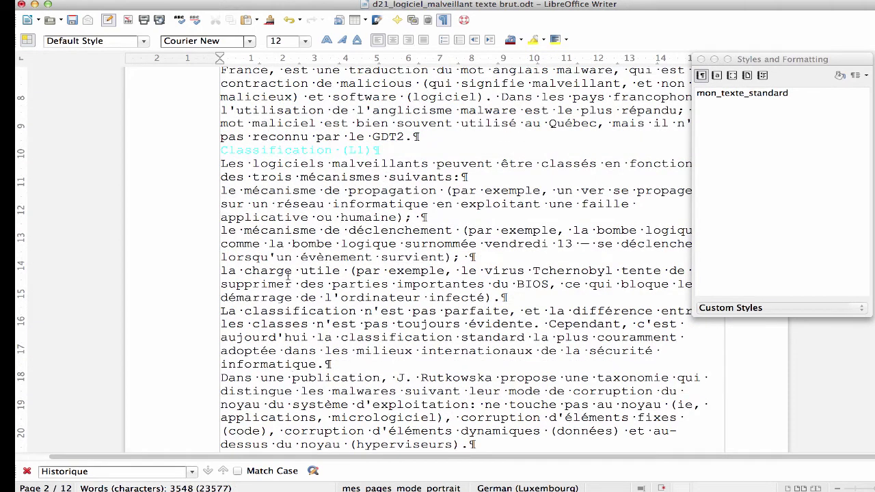
{"action": "scroll", "coordinate": [289, 277], "scroll_direction": "up", "scroll_amount": 10}
{"action": "scroll", "coordinate": [289, 277], "scroll_direction": "down", "scroll_amount": 2}
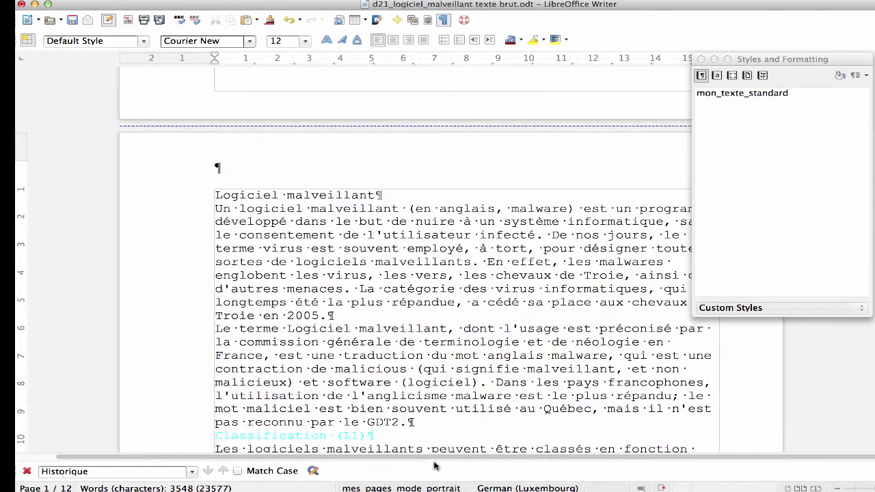
{"action": "left_click", "coordinate": [414, 423]}
{"action": "left_click_drag", "start_coordinate": [414, 422], "coordinate": [214, 209]}
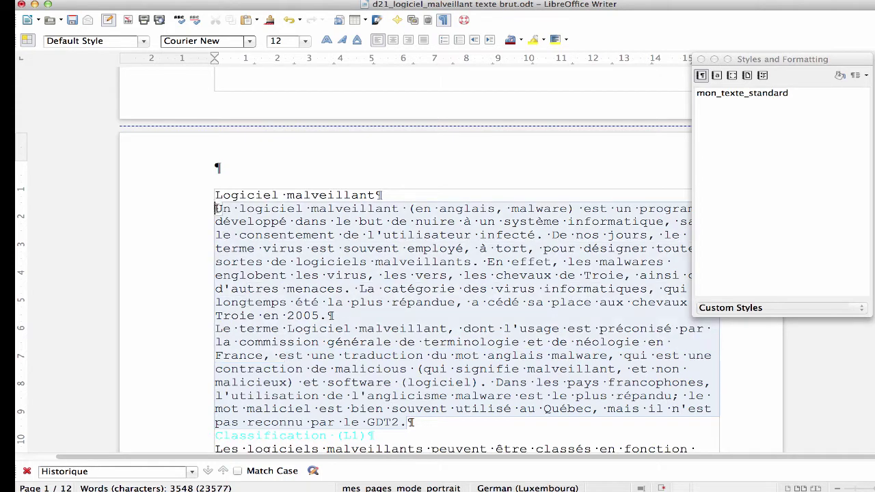
{"action": "double_click", "coordinate": [732, 94]}
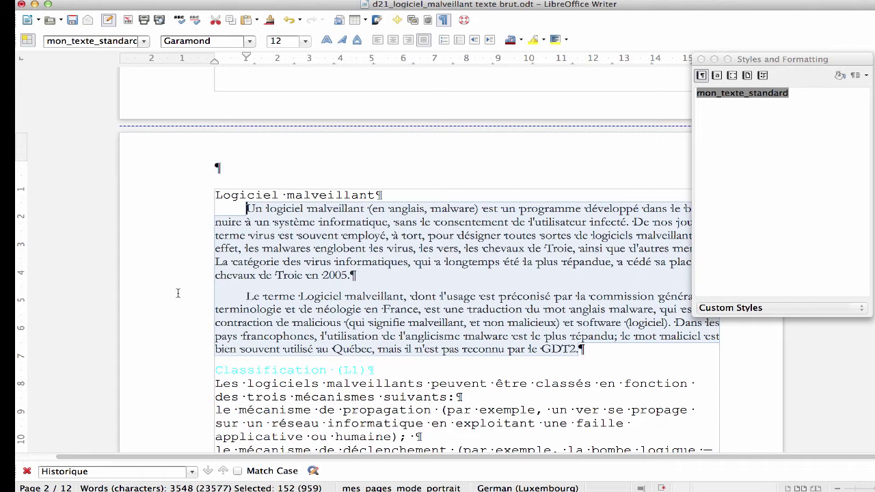
{"action": "right_click", "coordinate": [760, 96]}
{"action": "key", "text": "Escape"}
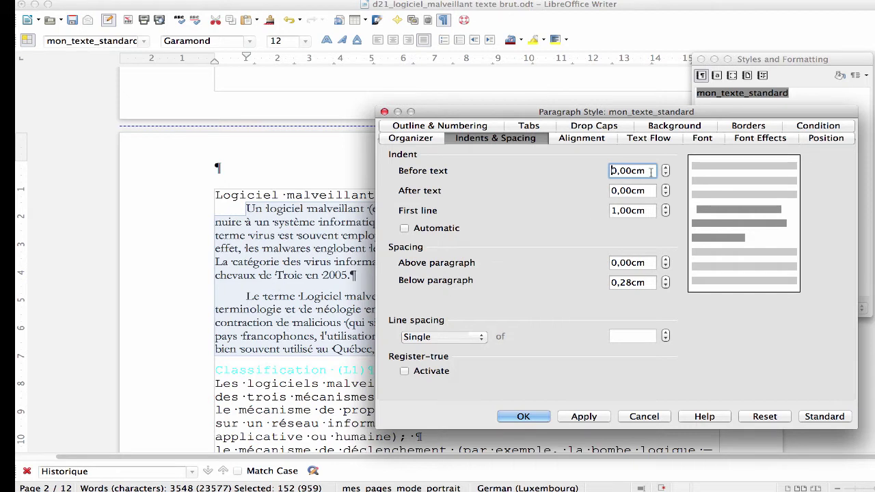
{"action": "left_click_drag", "start_coordinate": [751, 114], "coordinate": [506, 354]}
{"action": "left_click_drag", "start_coordinate": [471, 397], "coordinate": [708, 162]}
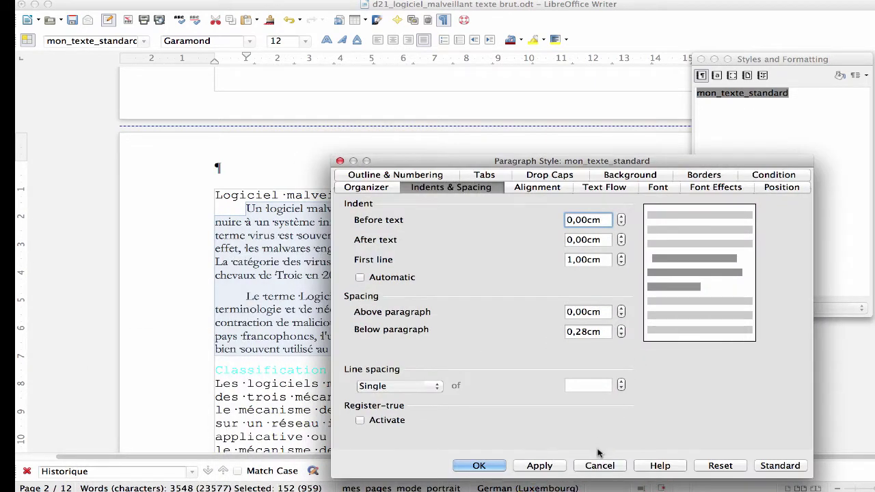
{"action": "left_click", "coordinate": [599, 466]}
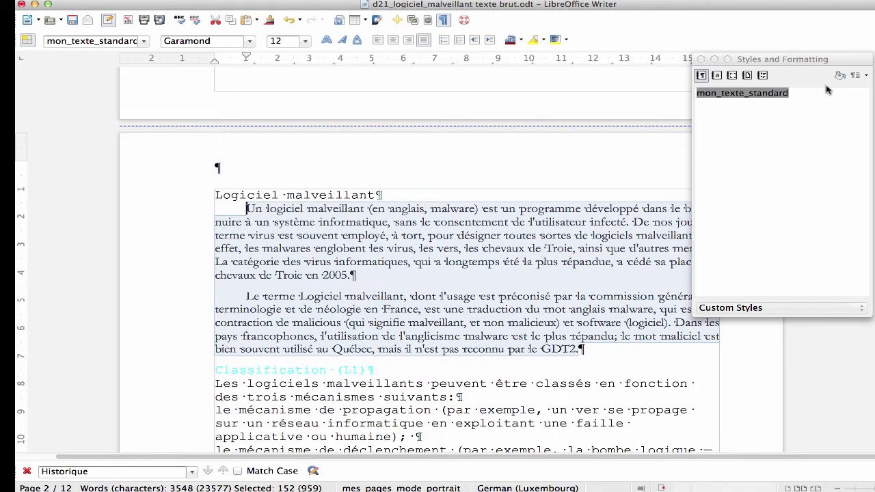
Apply mon_texte_standard to the Classification body paragraphs starting at 'Les logiciels'.
{"action": "left_click_drag", "start_coordinate": [801, 58], "coordinate": [544, 45]}
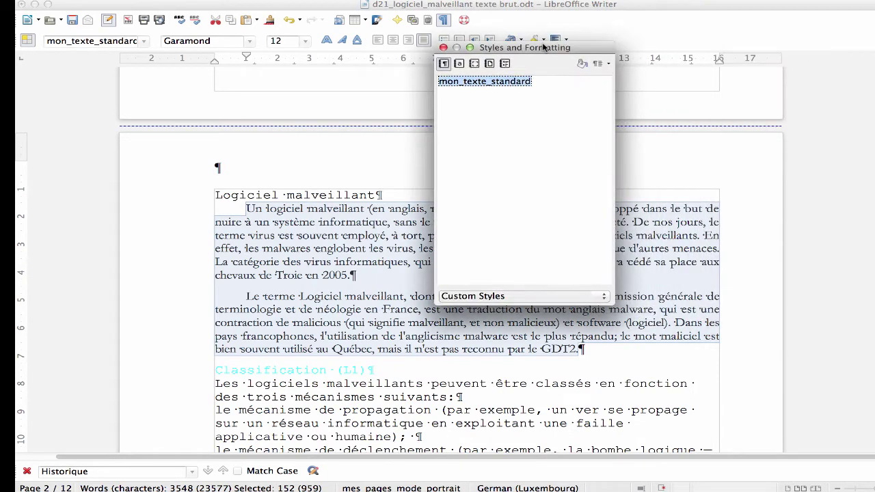
{"action": "left_click", "coordinate": [533, 366]}
{"action": "scroll", "coordinate": [532, 366], "scroll_direction": "down", "scroll_amount": 5}
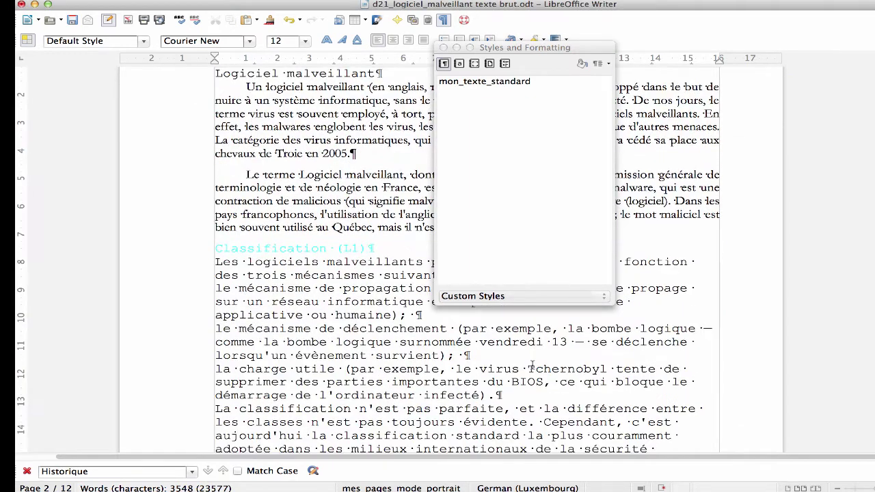
{"action": "scroll", "coordinate": [532, 366], "scroll_direction": "down", "scroll_amount": 2}
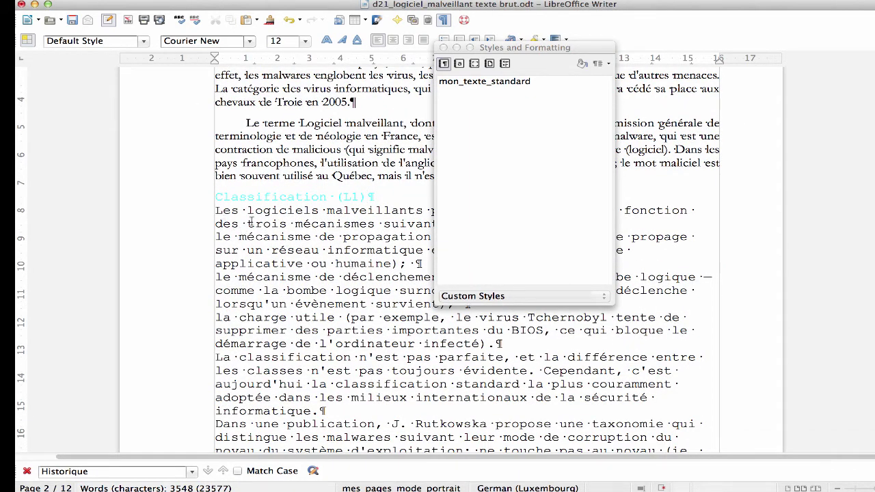
{"action": "left_click_drag", "start_coordinate": [215, 210], "coordinate": [686, 260]}
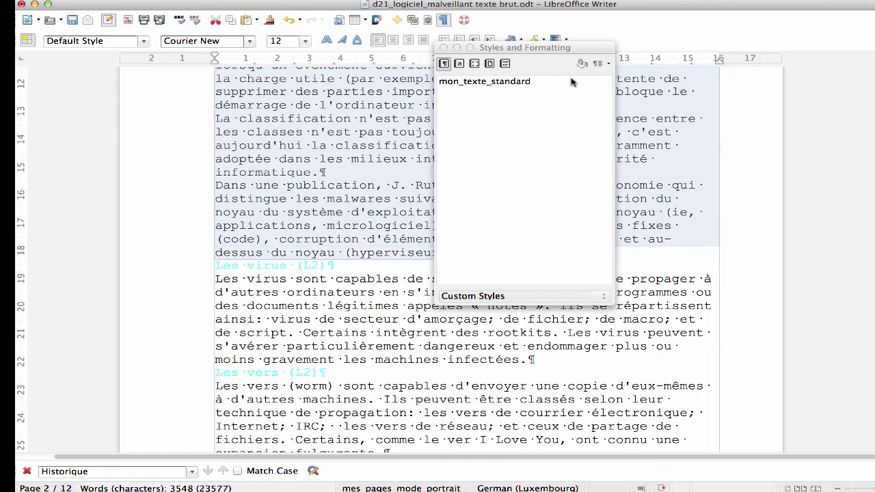
{"action": "double_click", "coordinate": [521, 81]}
Apply mon_texte_standard to the Les virus body paragraph.
{"action": "left_click", "coordinate": [250, 254]}
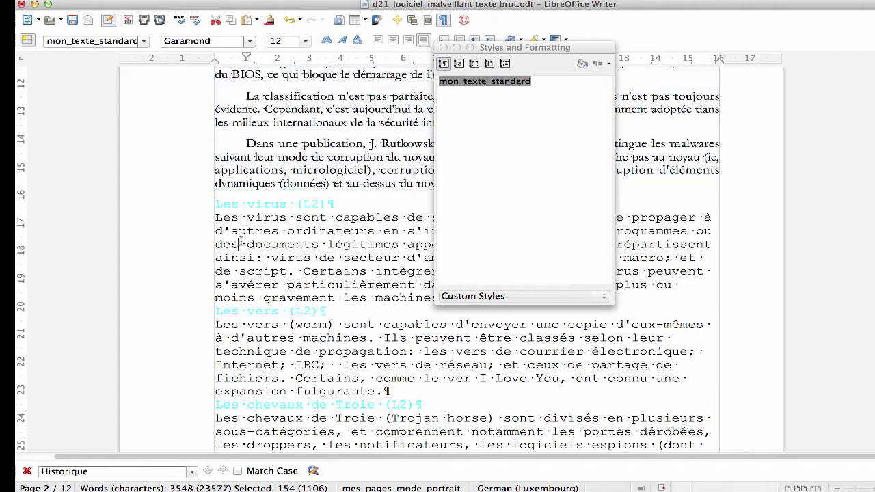
{"action": "left_click_drag", "start_coordinate": [215, 218], "coordinate": [555, 296]}
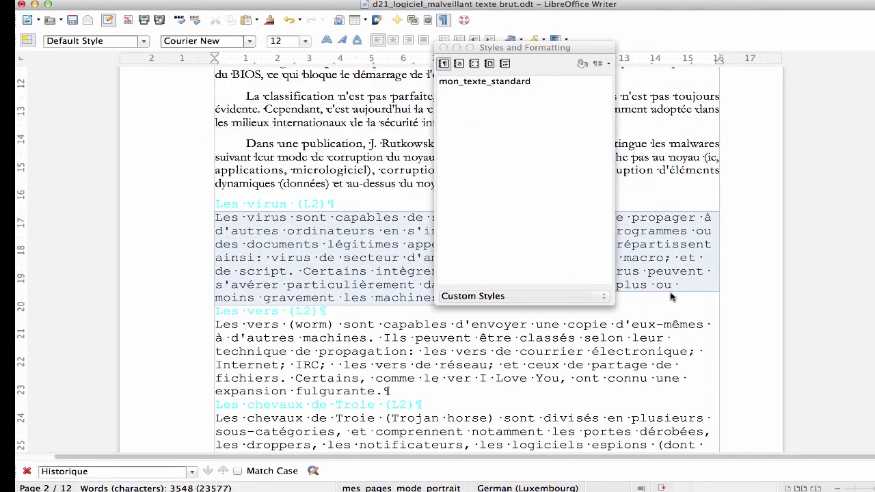
{"action": "left_click", "coordinate": [506, 82]}
{"action": "double_click", "coordinate": [506, 81]}
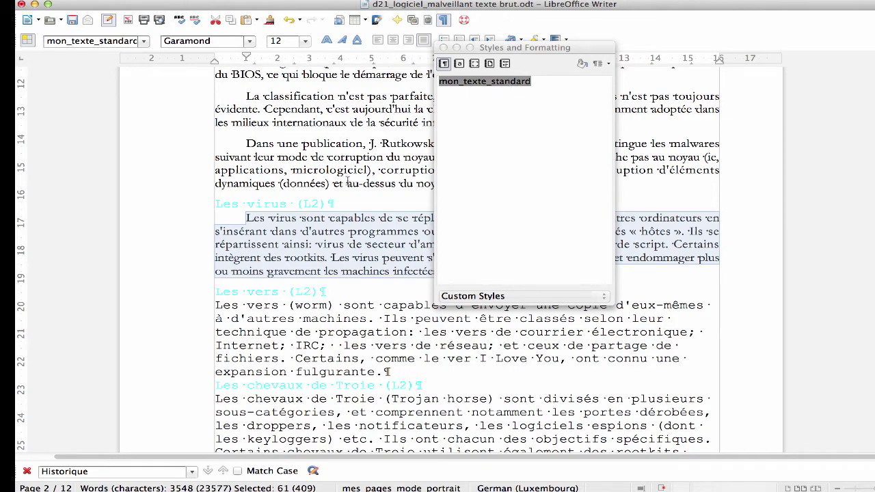
Hide formatting marks to check the restyled layout.
{"action": "scroll", "coordinate": [347, 182], "scroll_direction": "up", "scroll_amount": 3}
{"action": "scroll", "coordinate": [347, 182], "scroll_direction": "up", "scroll_amount": 4}
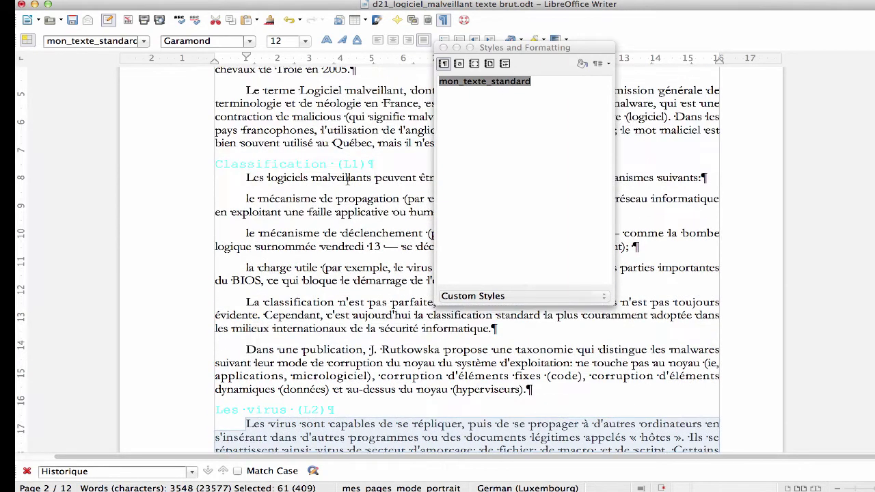
{"action": "scroll", "coordinate": [348, 179], "scroll_direction": "up", "scroll_amount": 3}
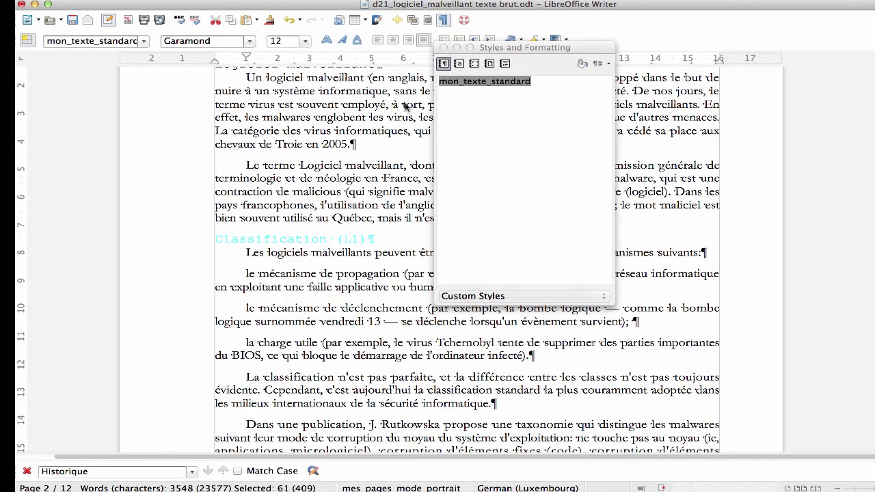
{"action": "left_click", "coordinate": [443, 21]}
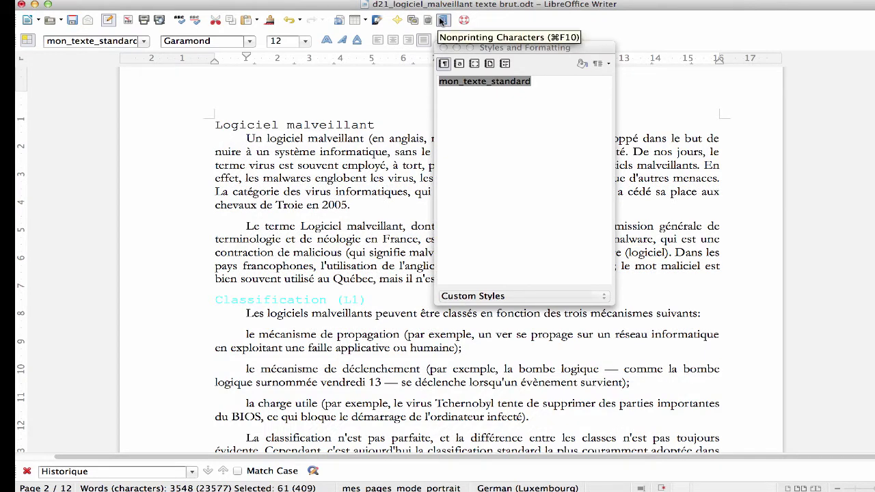
Turn formatting marks back on and return to the Word questionnaire's style requirements.
{"action": "left_click", "coordinate": [443, 20]}
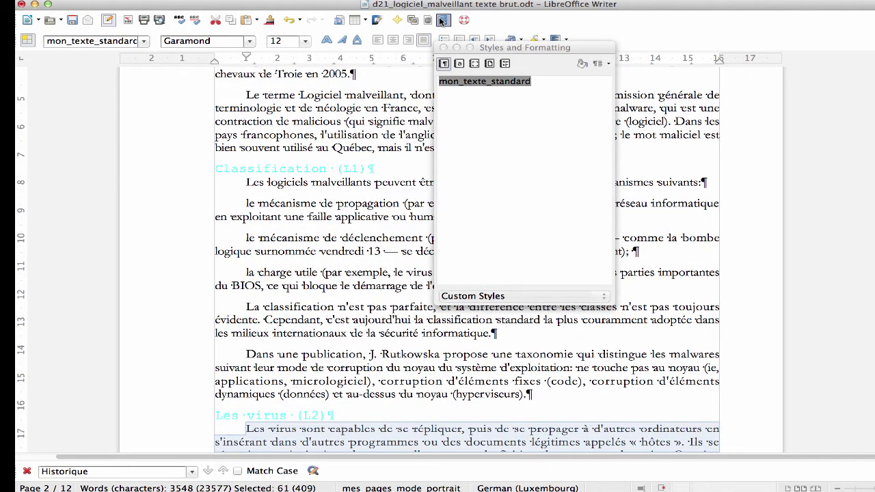
{"action": "left_click", "coordinate": [554, 165]}
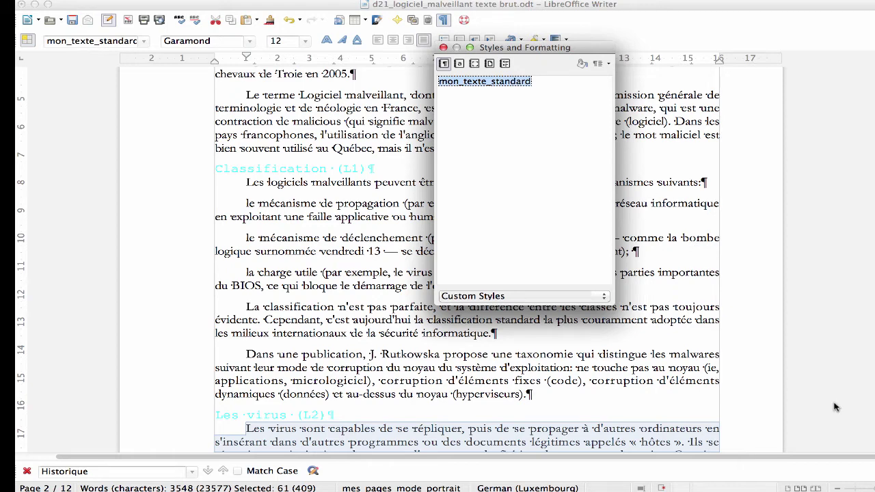
{"action": "left_click", "coordinate": [831, 485]}
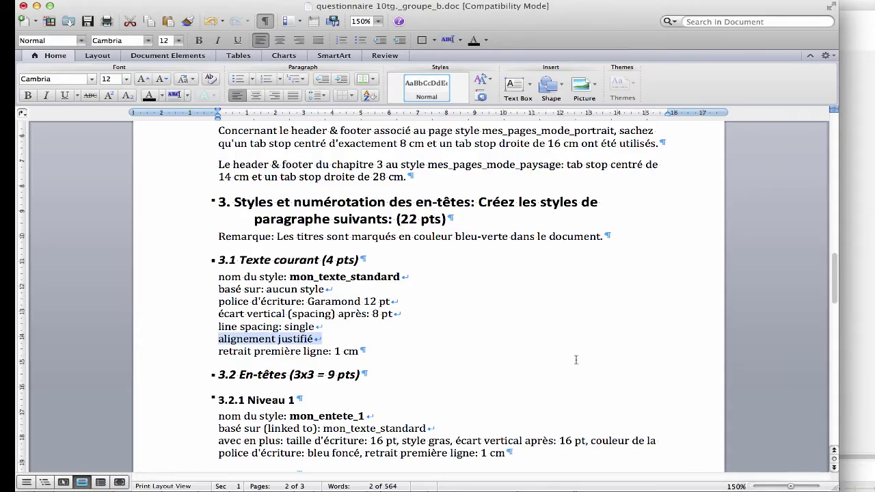
{"action": "scroll", "coordinate": [491, 317], "scroll_direction": "down", "scroll_amount": 1}
{"action": "scroll", "coordinate": [491, 317], "scroll_direction": "up", "scroll_amount": 8}
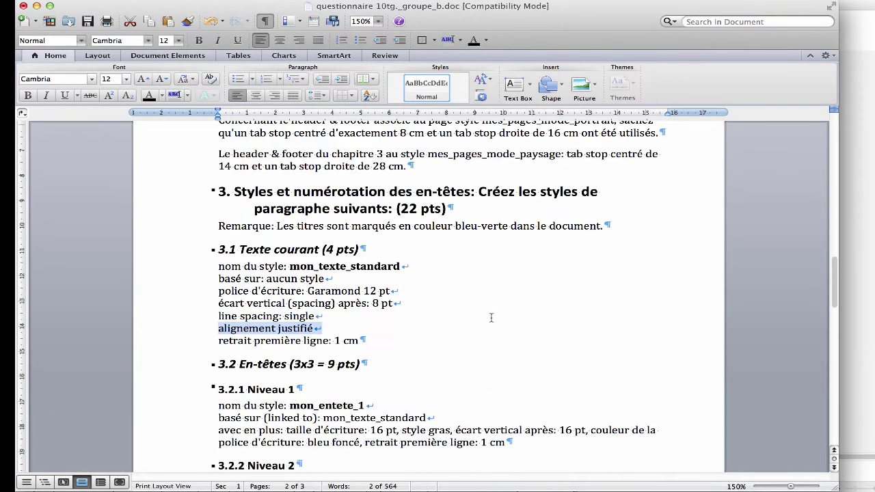
{"action": "scroll", "coordinate": [491, 317], "scroll_direction": "down", "scroll_amount": 8}
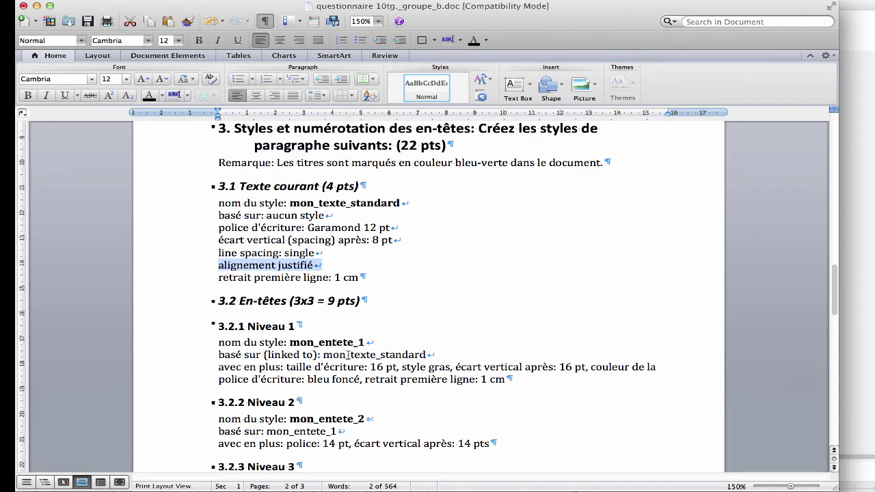
{"action": "left_click_drag", "start_coordinate": [247, 326], "coordinate": [294, 327]}
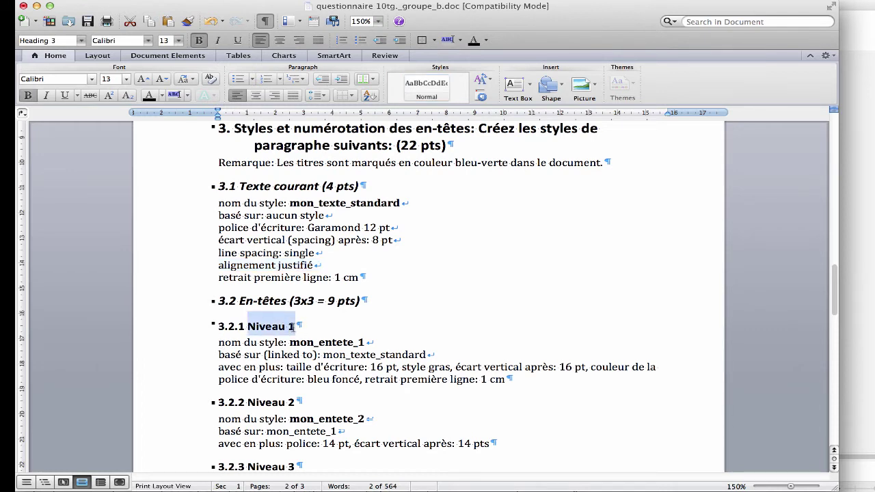
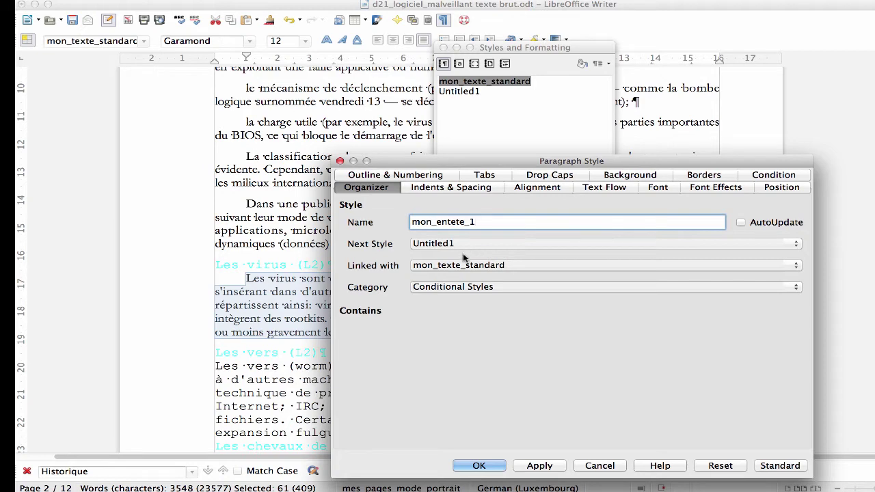
Keep mon_entete_1 linked with mon_texte_standard as its parent style.
{"action": "left_click", "coordinate": [430, 265]}
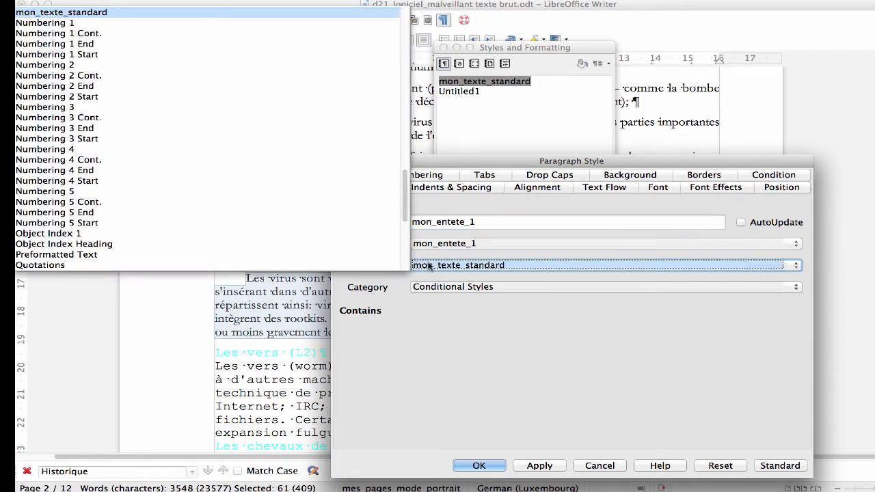
{"action": "left_click", "coordinate": [62, 12]}
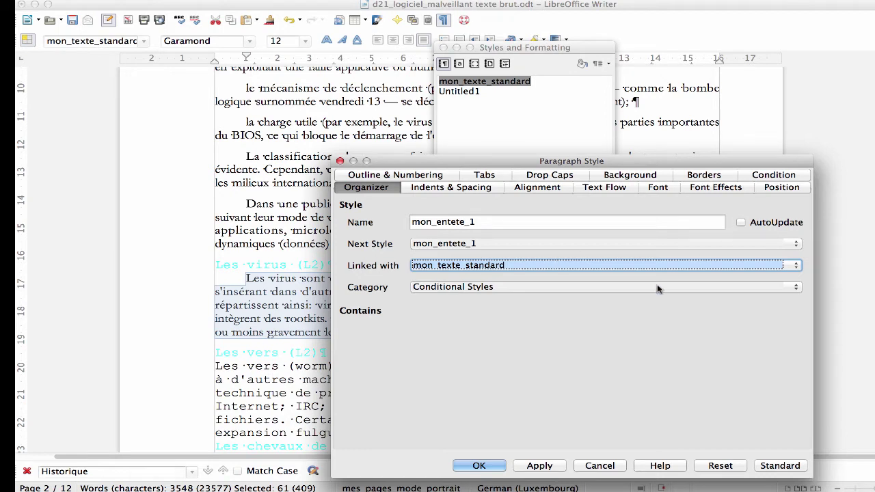
{"action": "left_click", "coordinate": [468, 189]}
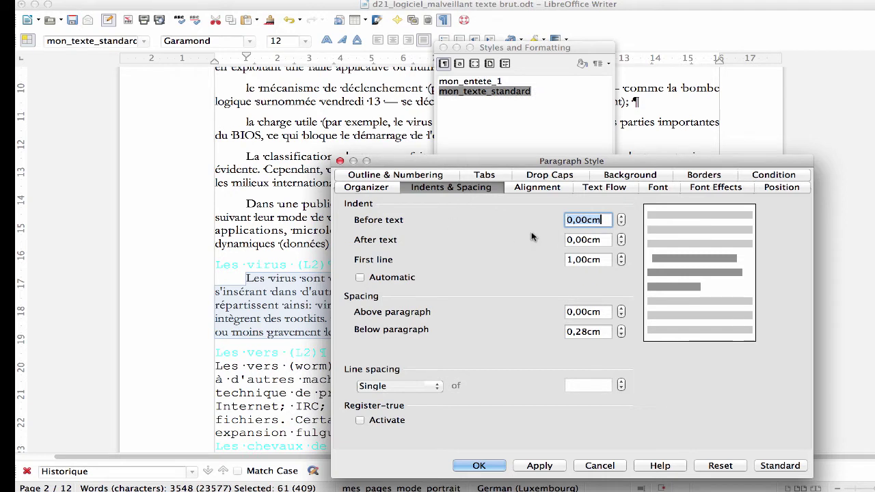
Set the first-line indent to 0 cm and spacing below paragraph to 16 pt.
{"action": "left_click_drag", "start_coordinate": [600, 258], "coordinate": [523, 261]}
{"action": "type", "text": "0 cm"}
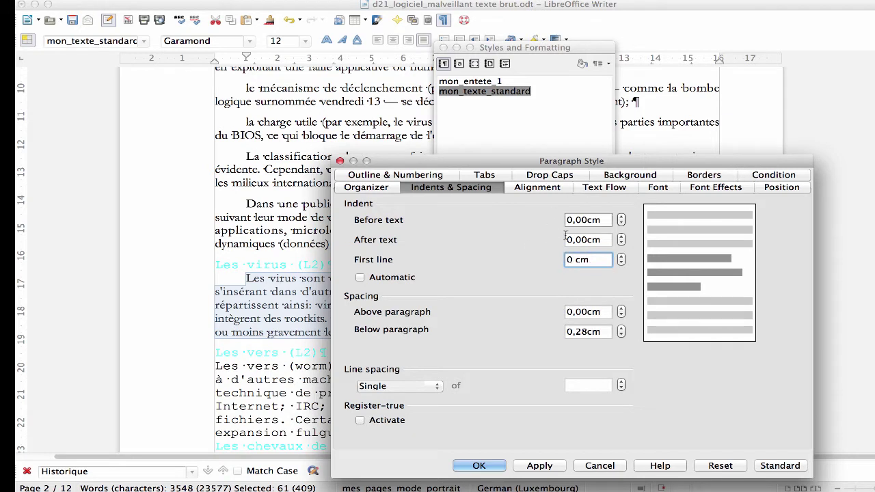
{"action": "left_click", "coordinate": [592, 239]}
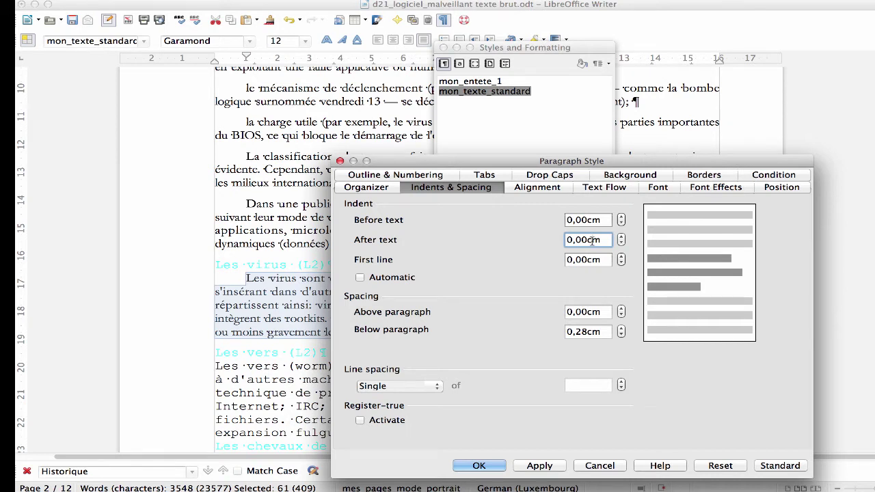
{"action": "double_click", "coordinate": [599, 333]}
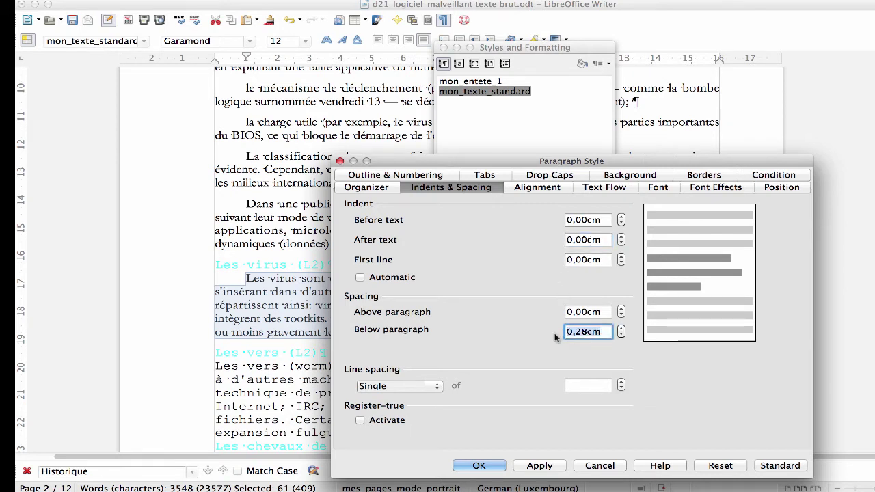
{"action": "type", "text": "16 pt"}
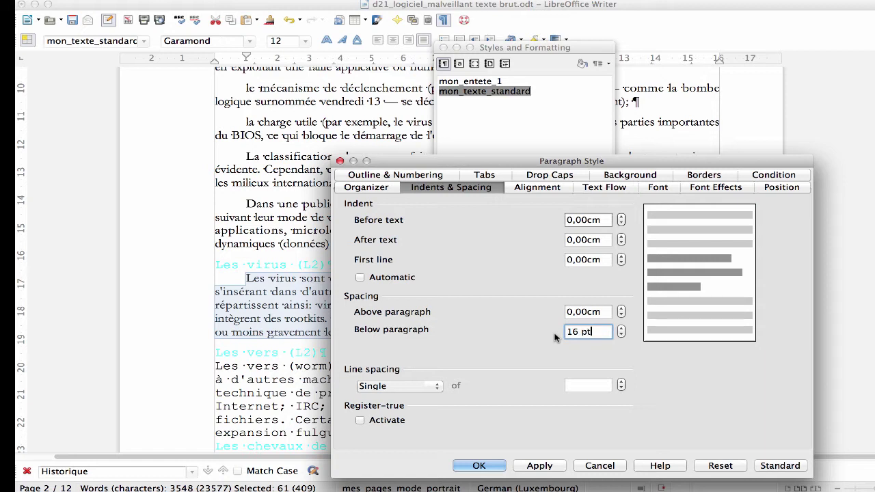
{"action": "left_click", "coordinate": [592, 311]}
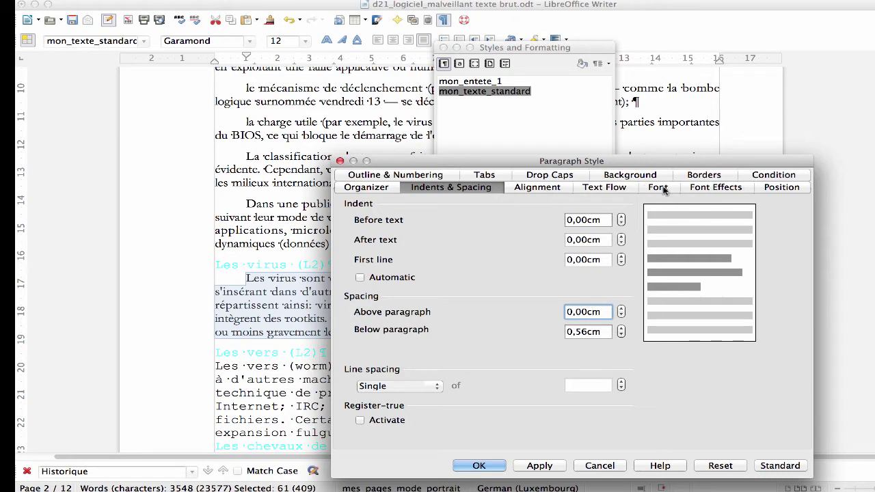
Make the style's Garamond font Bold at 16pt.
{"action": "left_click", "coordinate": [659, 188]}
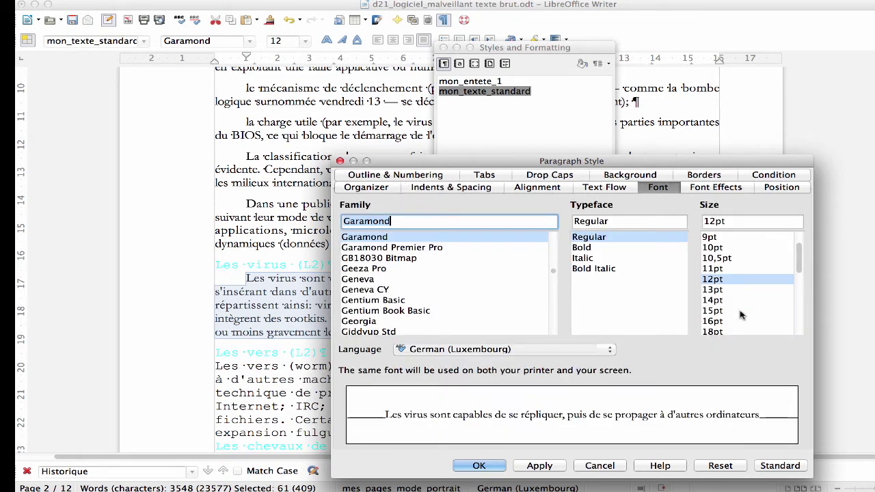
{"action": "left_click", "coordinate": [718, 321]}
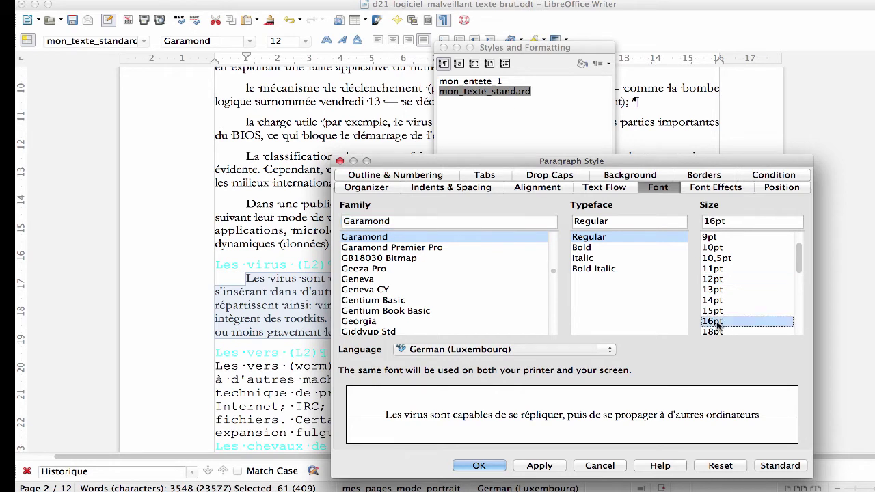
{"action": "left_click", "coordinate": [587, 249]}
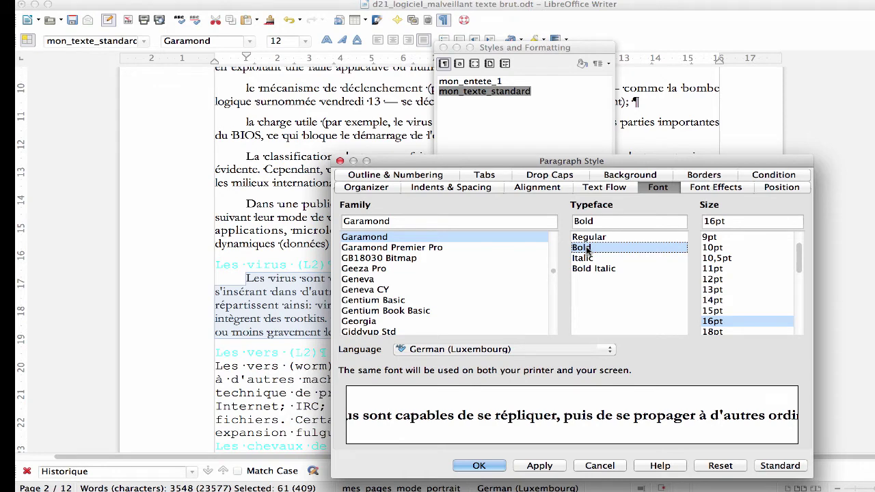
{"action": "left_click", "coordinate": [728, 189]}
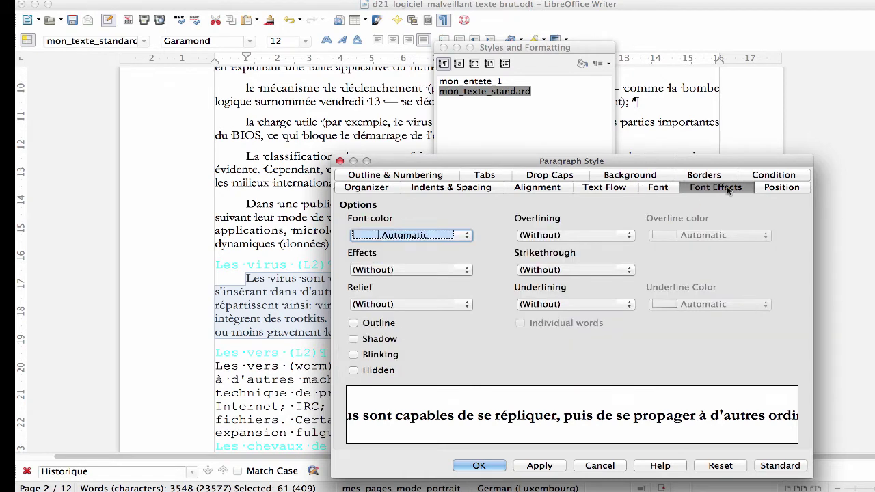
Choose Blue as the font colour for mon_entete_1.
{"action": "left_click", "coordinate": [466, 236]}
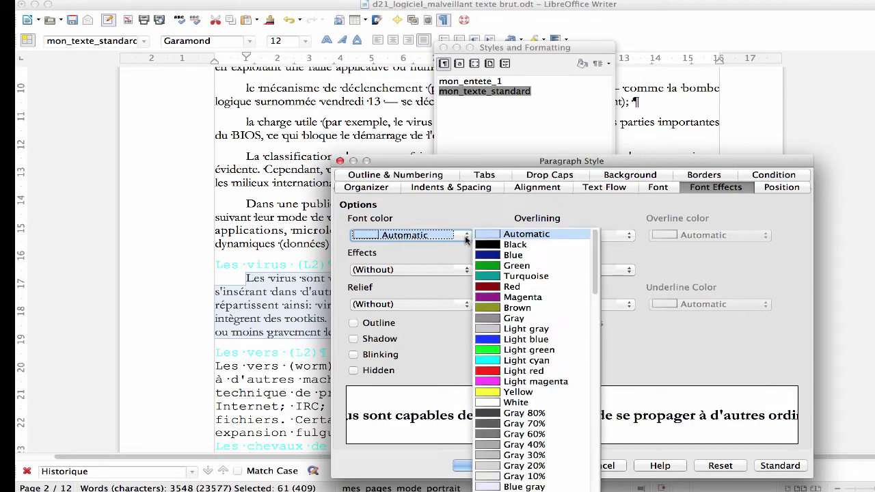
{"action": "left_click", "coordinate": [498, 256]}
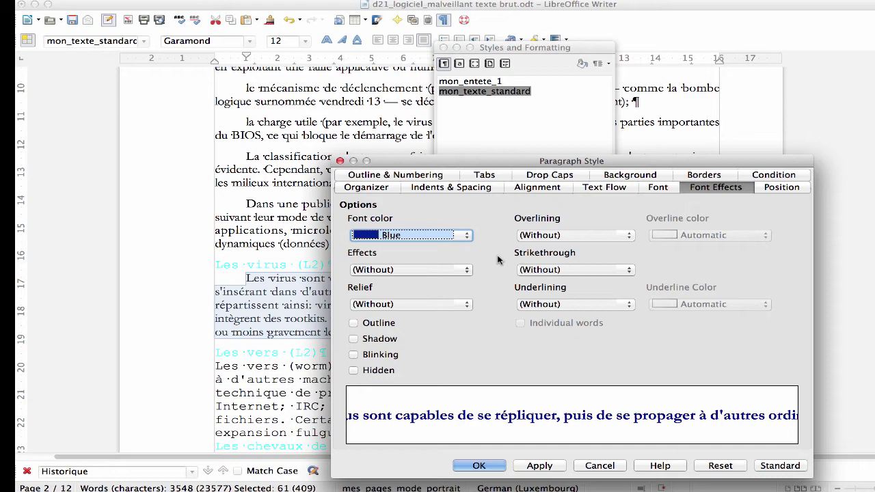
{"action": "left_click", "coordinate": [463, 239]}
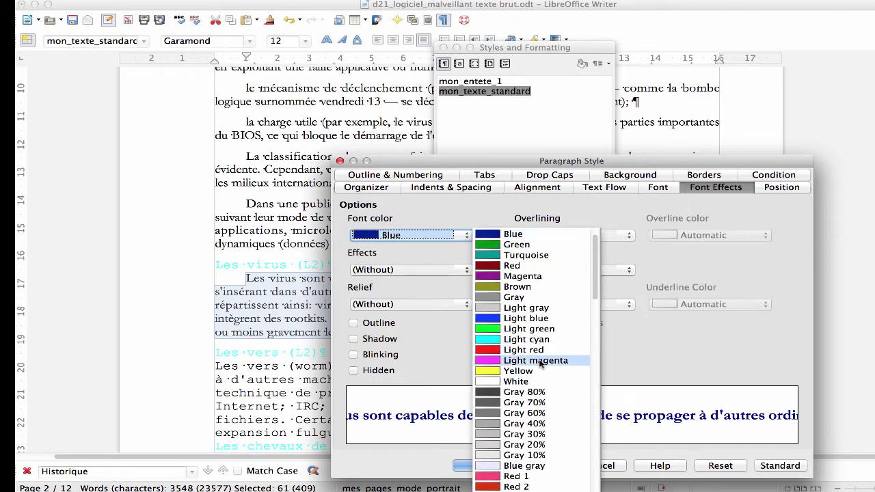
{"action": "scroll", "coordinate": [539, 365], "scroll_direction": "down", "scroll_amount": 5}
{"action": "scroll", "coordinate": [540, 365], "scroll_direction": "down", "scroll_amount": 7}
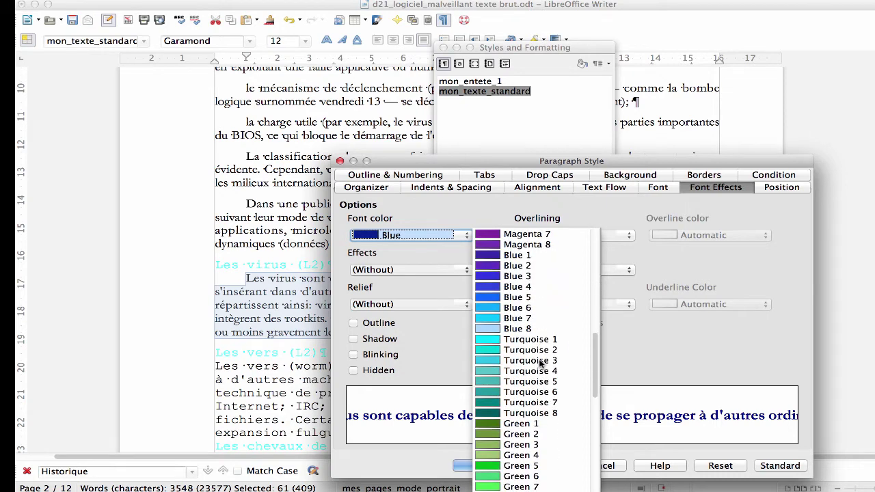
{"action": "scroll", "coordinate": [540, 365], "scroll_direction": "up", "scroll_amount": 12}
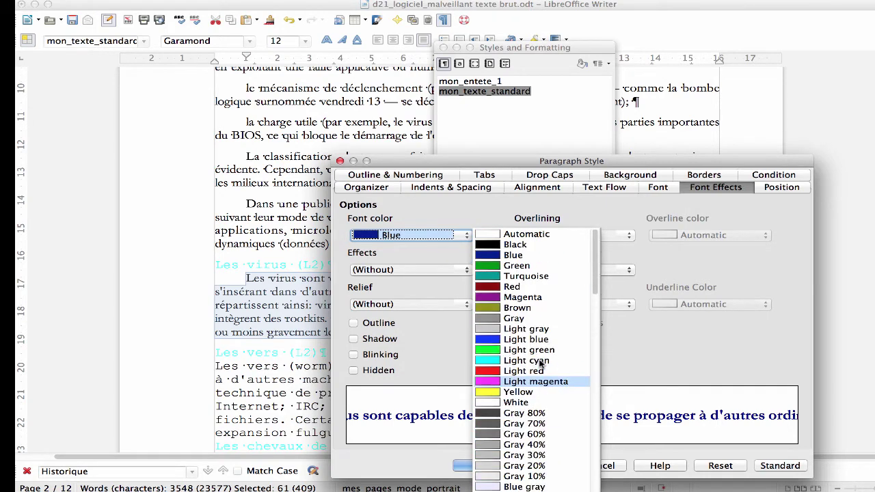
{"action": "left_click", "coordinate": [513, 255]}
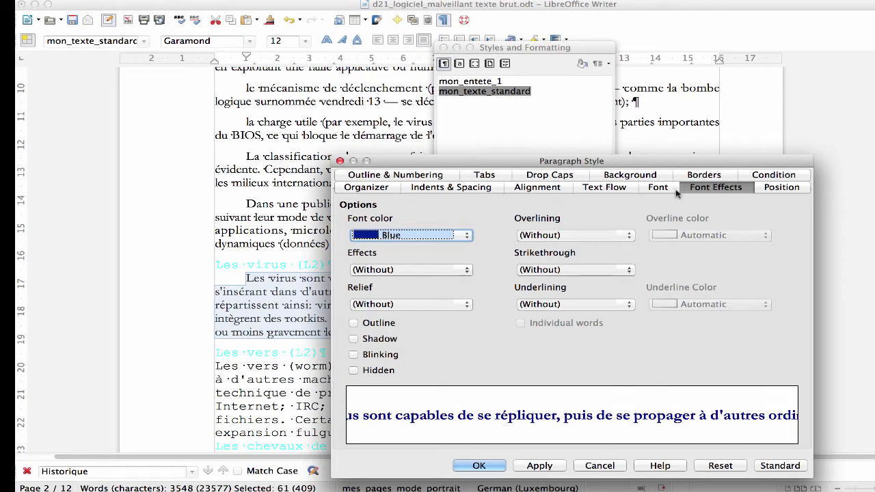
{"action": "left_click", "coordinate": [713, 177]}
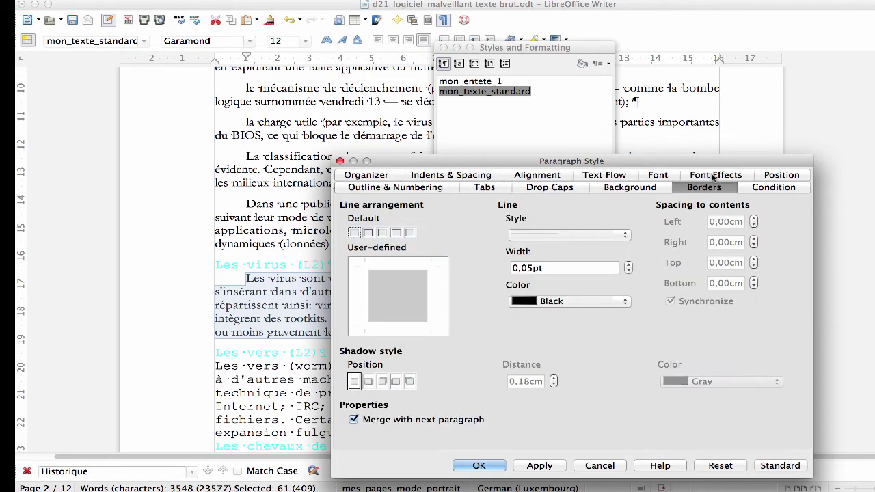
Review the Background, Drop Caps and Font settings, then switch to the Word questionnaire.
{"action": "left_click", "coordinate": [647, 189]}
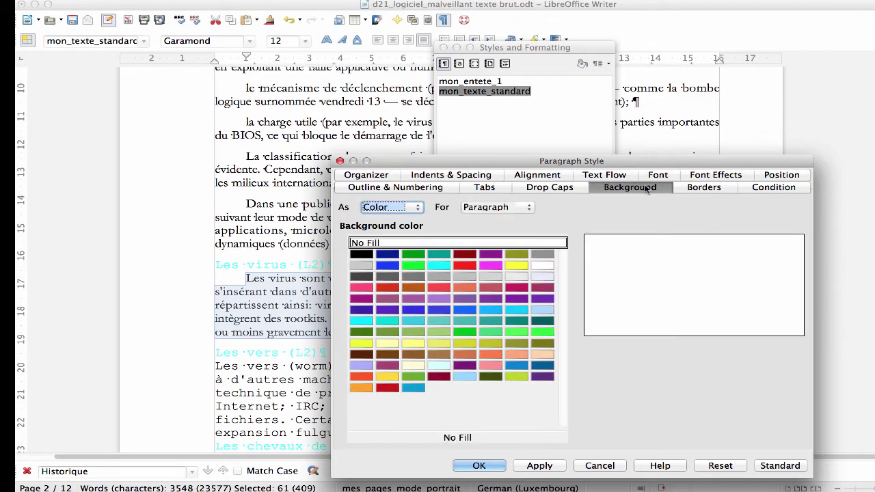
{"action": "left_click", "coordinate": [565, 191]}
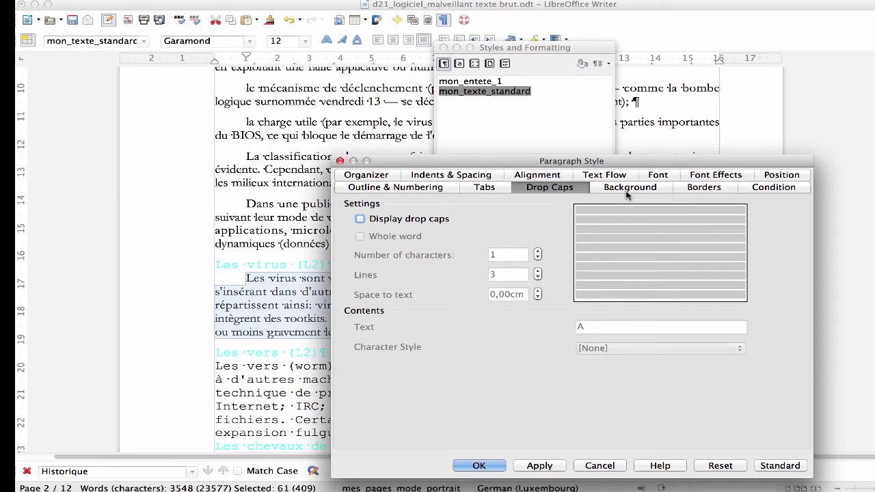
{"action": "left_click", "coordinate": [660, 177]}
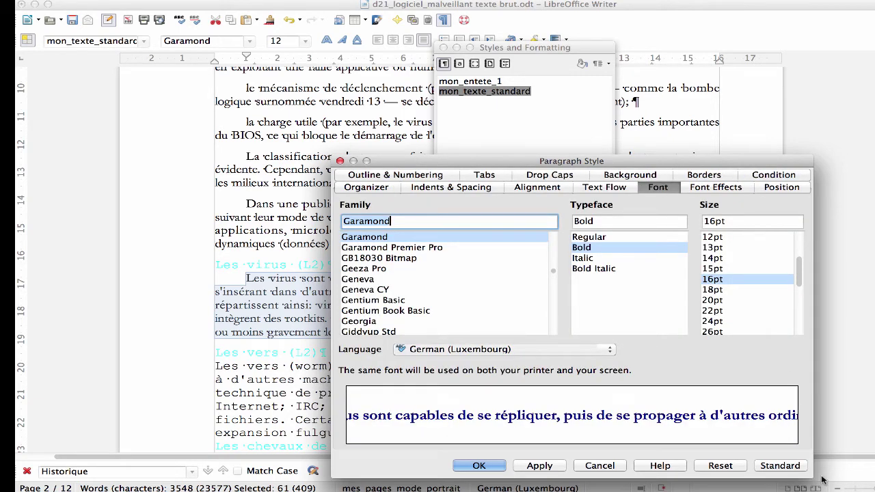
{"action": "key", "text": "super+Tab"}
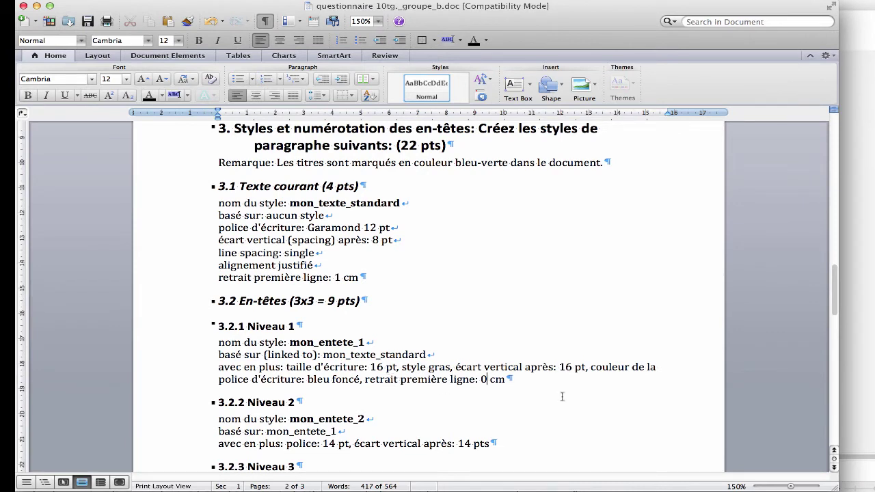
Go back from the Word questionnaire to Writer's paragraph style dialog.
{"action": "mouse_move", "coordinate": [824, 481]}
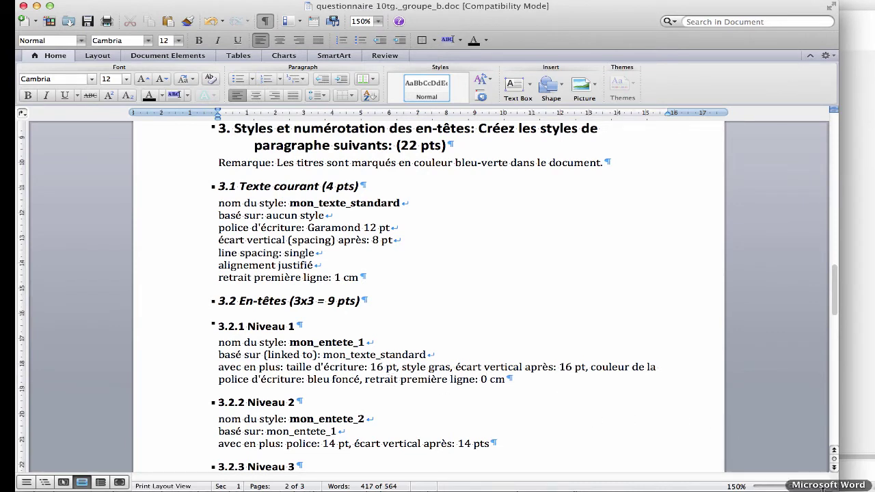
{"action": "left_click", "coordinate": [794, 482]}
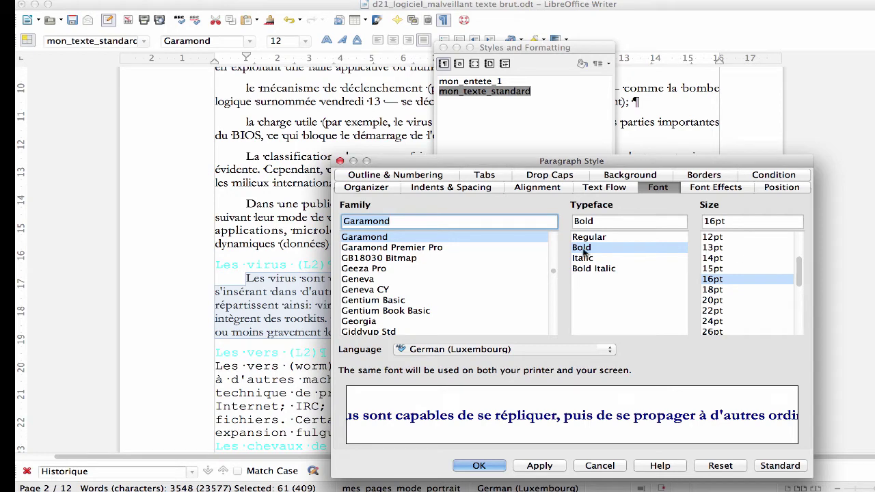
Save mon_entete_1, then create a new paragraph style named mon_entete_2.
{"action": "left_click", "coordinate": [481, 466]}
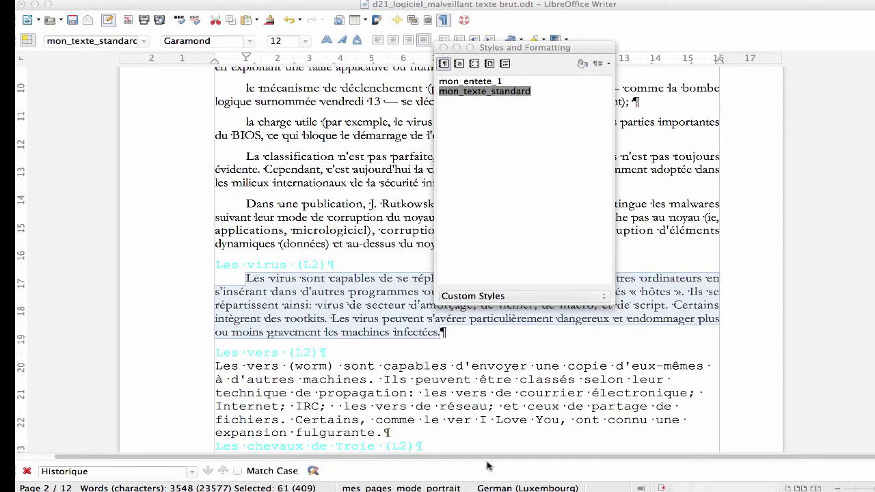
{"action": "right_click", "coordinate": [487, 170]}
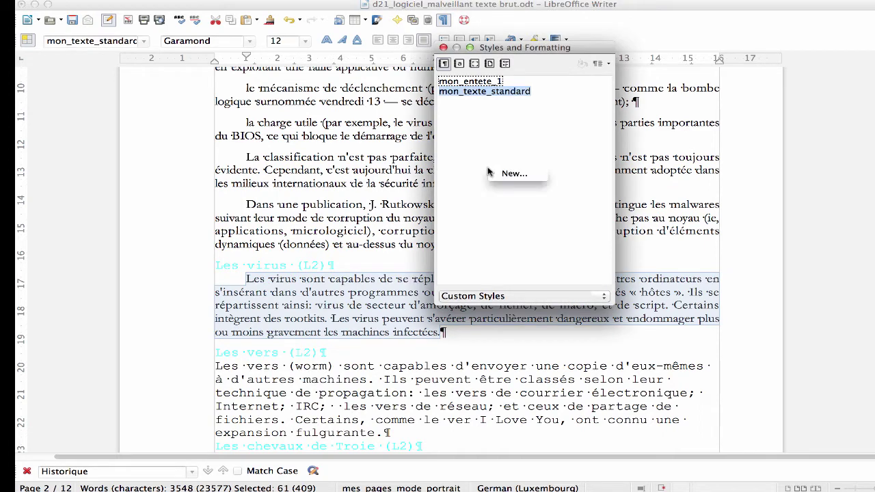
{"action": "left_click", "coordinate": [506, 175]}
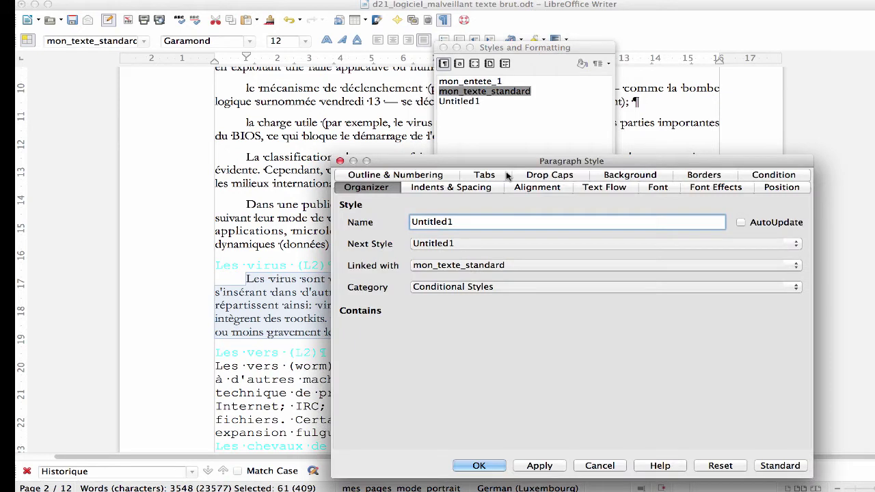
{"action": "left_click_drag", "start_coordinate": [471, 222], "coordinate": [380, 223]}
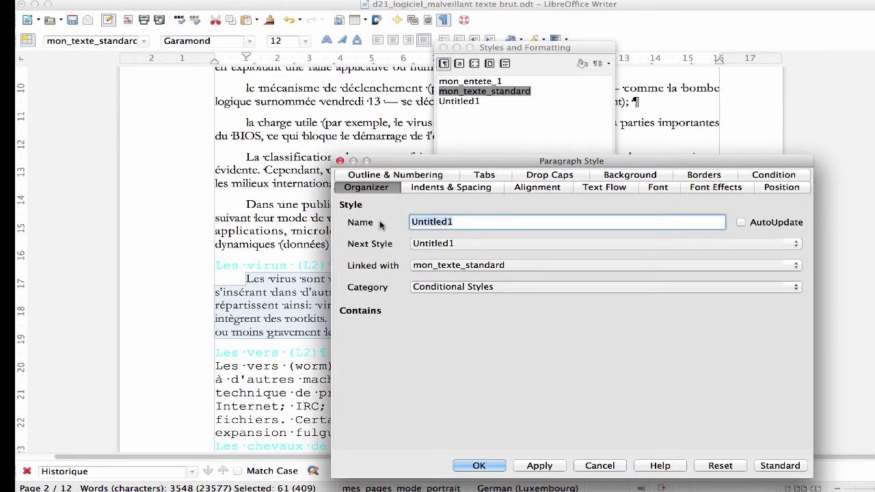
{"action": "type", "text": "mon_entet"}
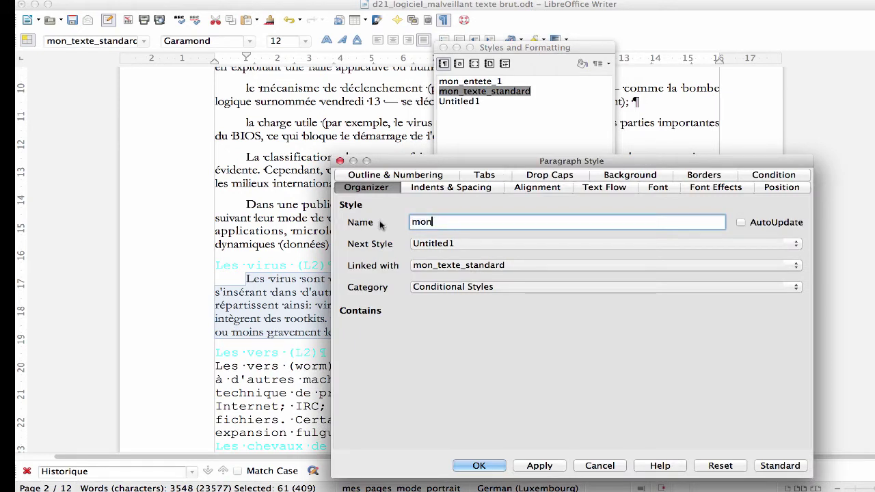
{"action": "type", "text": "e_2"}
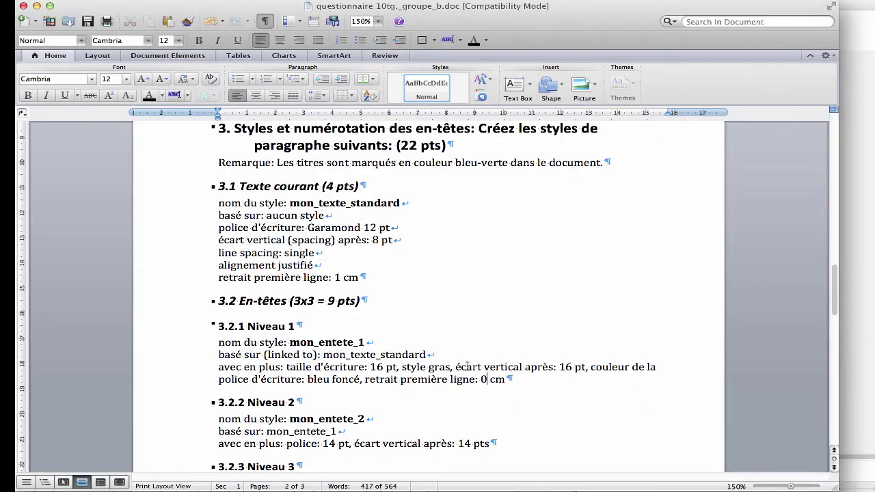
{"action": "scroll", "coordinate": [468, 368], "scroll_direction": "down", "scroll_amount": 1}
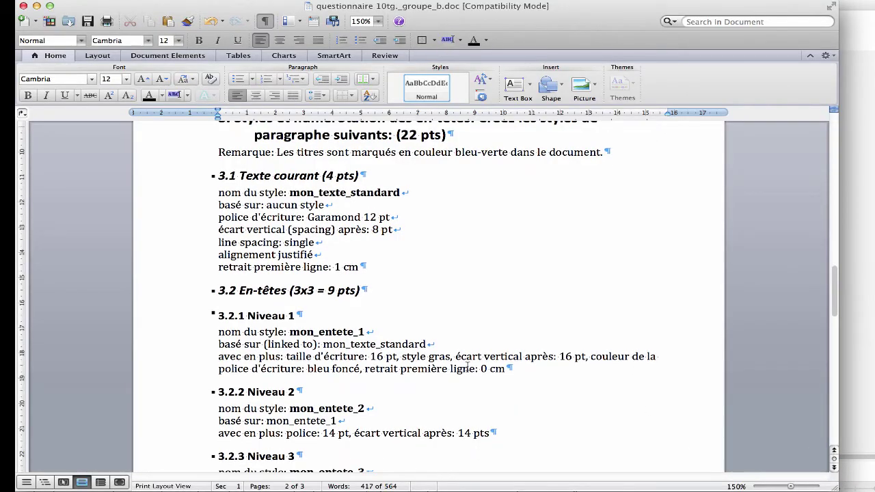
In Word, check mon_entete_2's spec (based on mon_entete_1, 14 pt), then return to Writer.
{"action": "left_click_drag", "start_coordinate": [266, 421], "coordinate": [352, 420]}
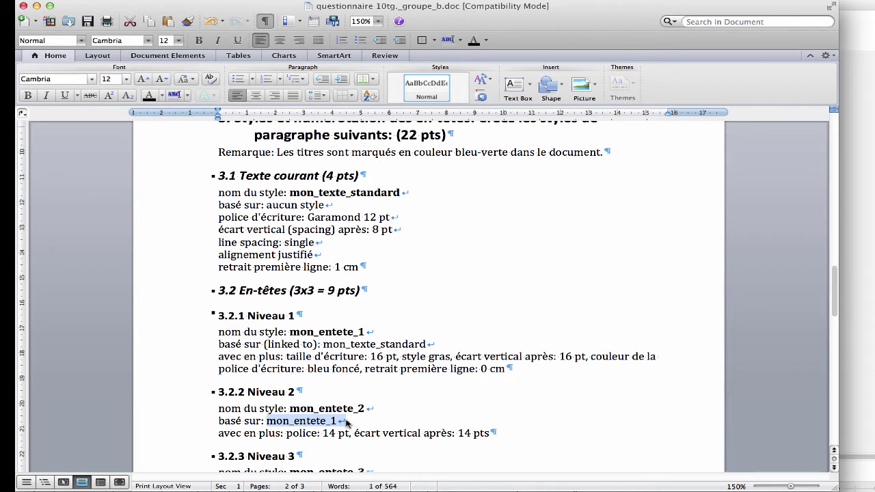
{"action": "left_click", "coordinate": [312, 433]}
{"action": "left_click_drag", "start_coordinate": [324, 433], "coordinate": [350, 433]}
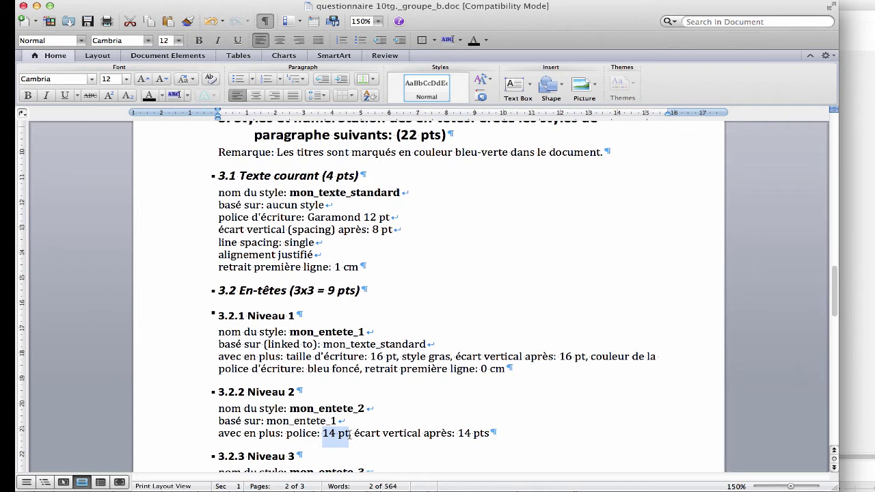
{"action": "left_click", "coordinate": [476, 433]}
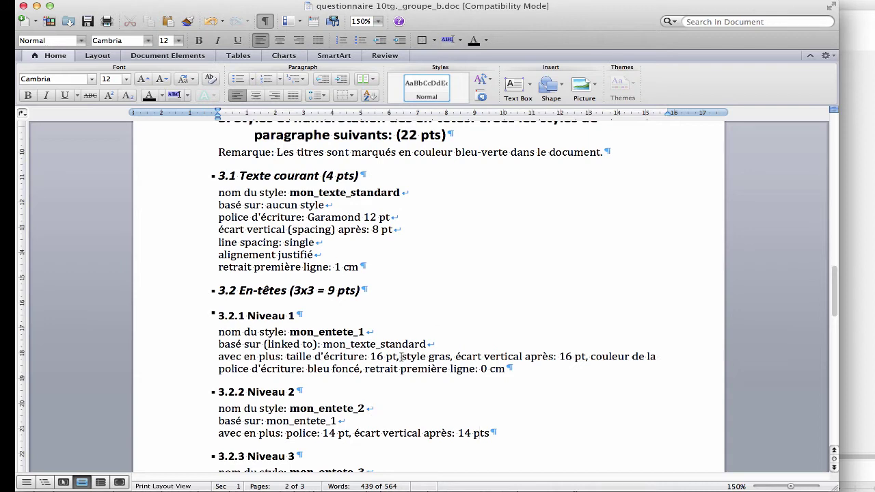
{"action": "left_click_drag", "start_coordinate": [402, 356], "coordinate": [448, 359]}
{"action": "left_click", "coordinate": [448, 359]}
{"action": "left_click", "coordinate": [815, 474]}
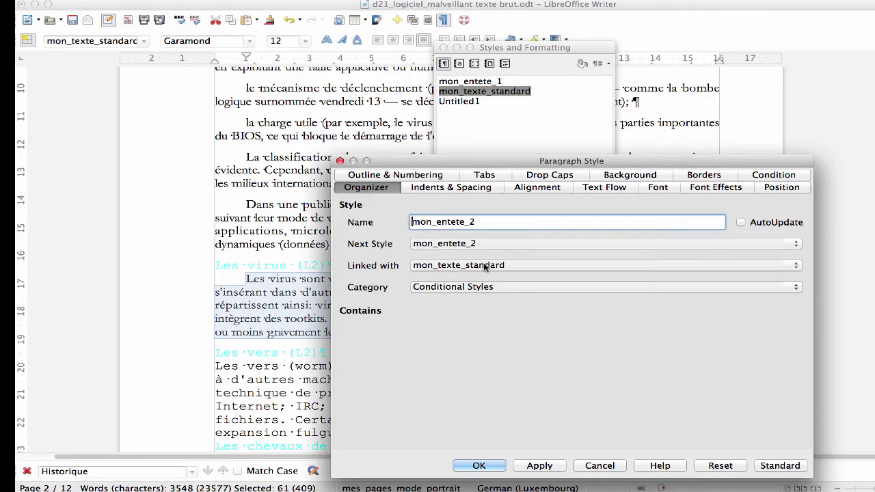
Link mon_entete_2 to mon_entete_1.
{"action": "left_click", "coordinate": [521, 266]}
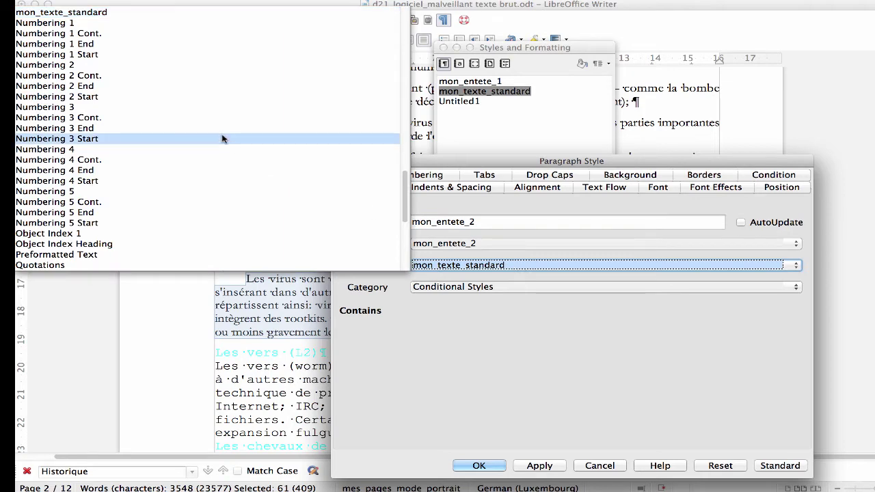
{"action": "scroll", "coordinate": [222, 139], "scroll_direction": "up", "scroll_amount": 4}
{"action": "scroll", "coordinate": [222, 139], "scroll_direction": "down", "scroll_amount": 4}
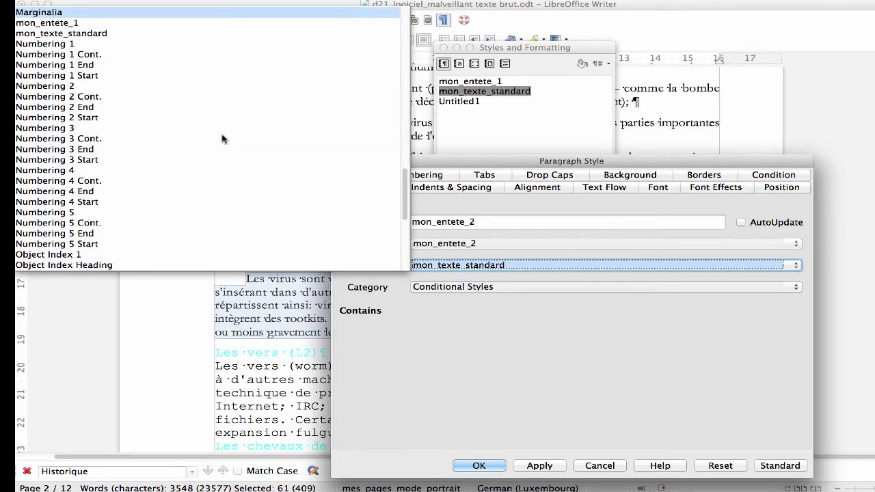
{"action": "left_click", "coordinate": [78, 12]}
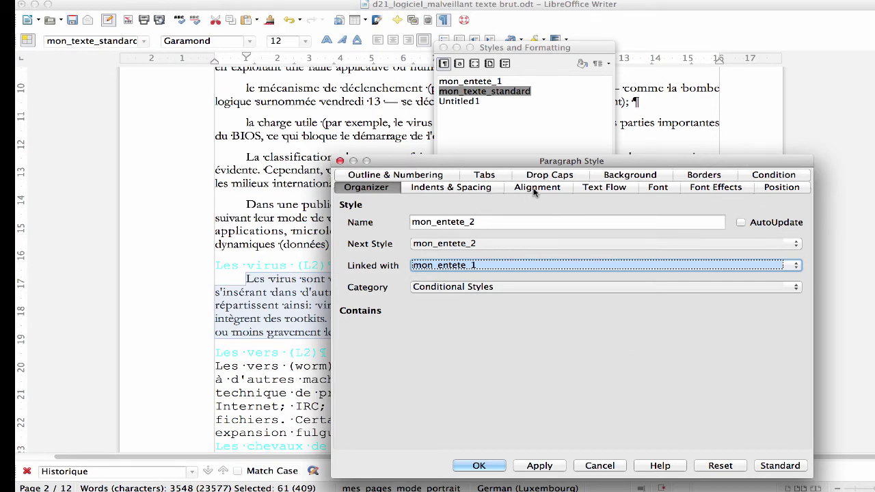
Give mon_entete_2 a 14pt font and 14 pt spacing below, then save it.
{"action": "left_click", "coordinate": [657, 188]}
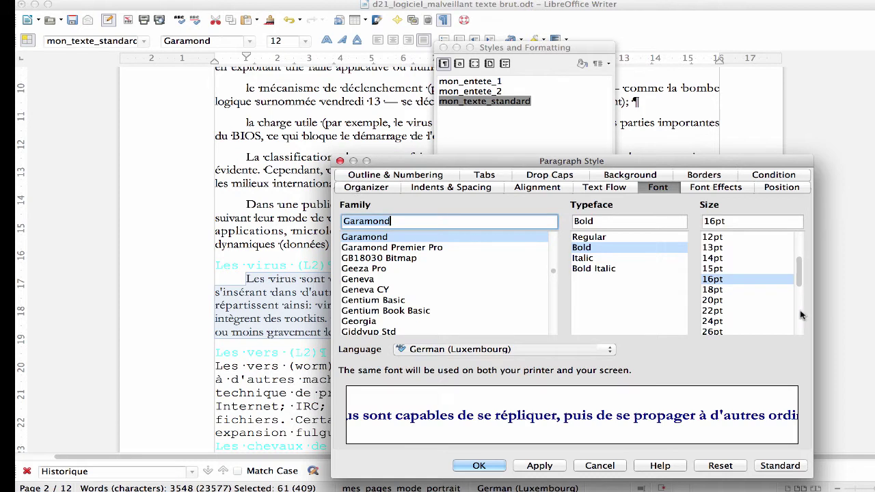
{"action": "left_click", "coordinate": [714, 260]}
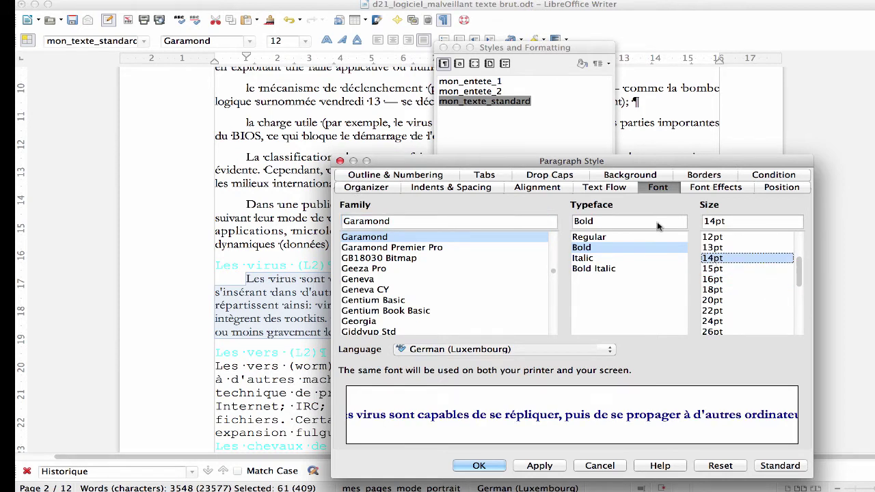
{"action": "left_click", "coordinate": [429, 193]}
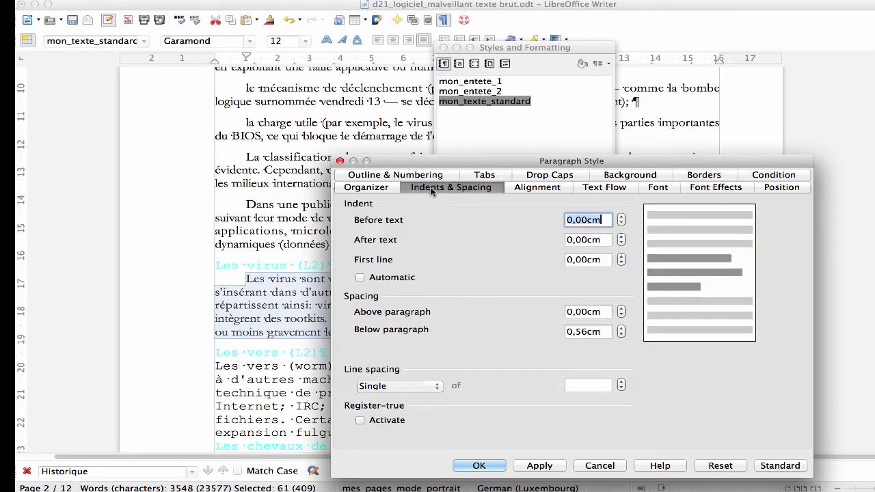
{"action": "double_click", "coordinate": [606, 333]}
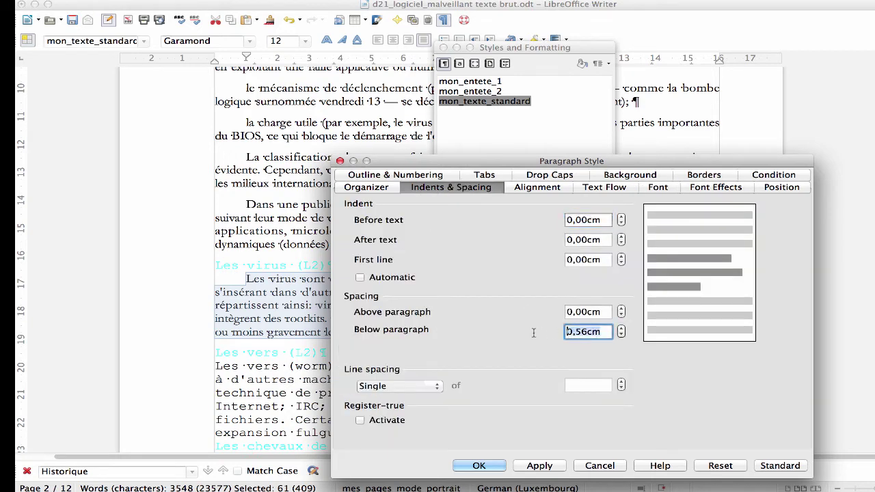
{"action": "type", "text": "14 pt"}
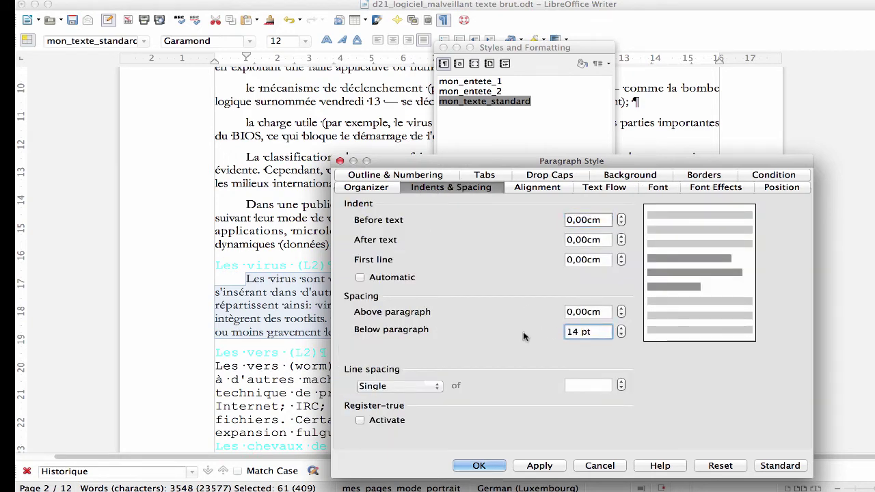
{"action": "left_click", "coordinate": [379, 192]}
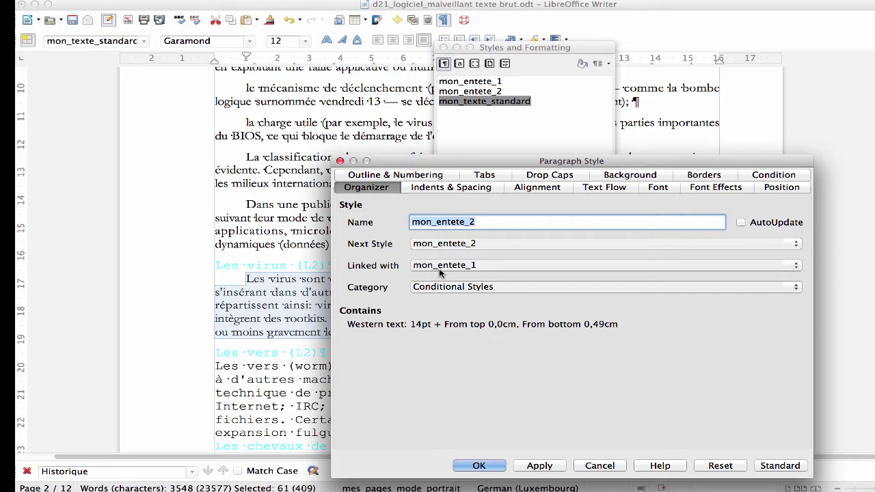
{"action": "left_click", "coordinate": [480, 465]}
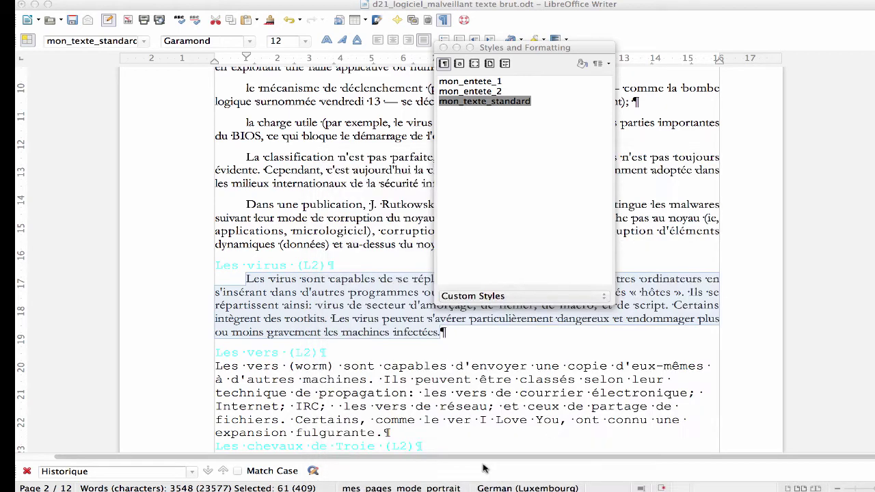
Create a new paragraph style named mon_entete_3 from the Styles list.
{"action": "left_click", "coordinate": [497, 126]}
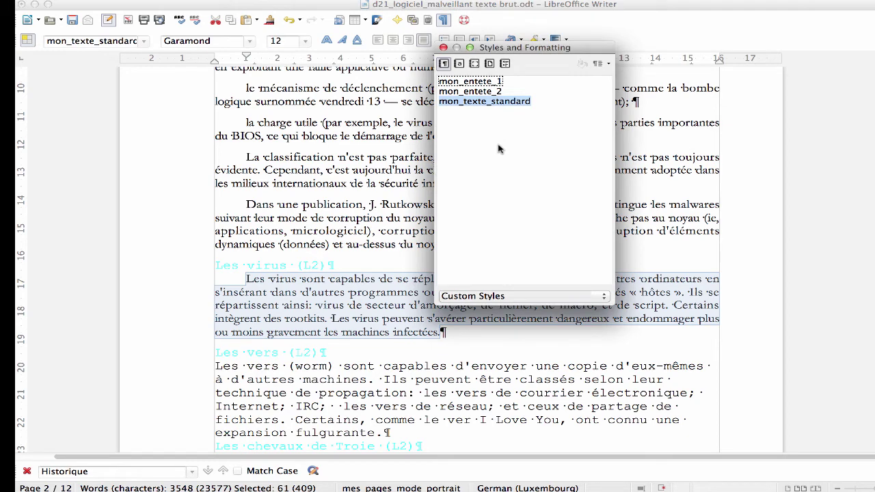
{"action": "right_click", "coordinate": [498, 145]}
{"action": "left_click", "coordinate": [510, 152]}
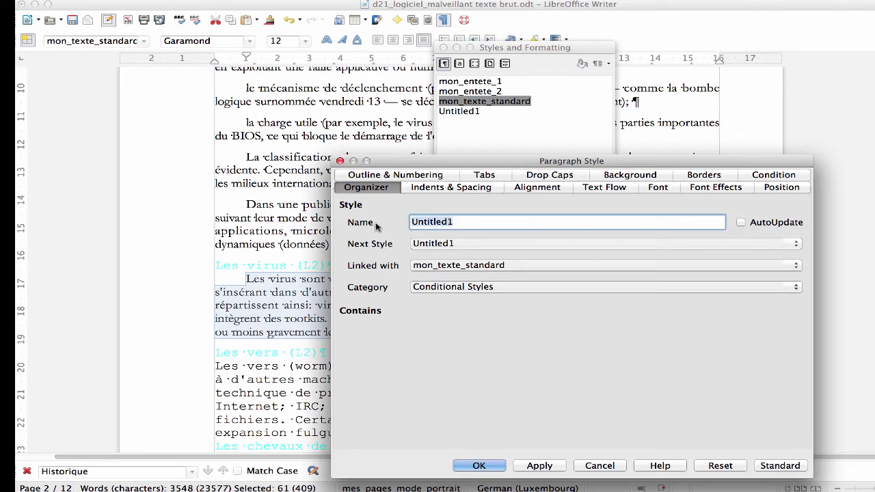
{"action": "type", "text": "mon_entete_3"}
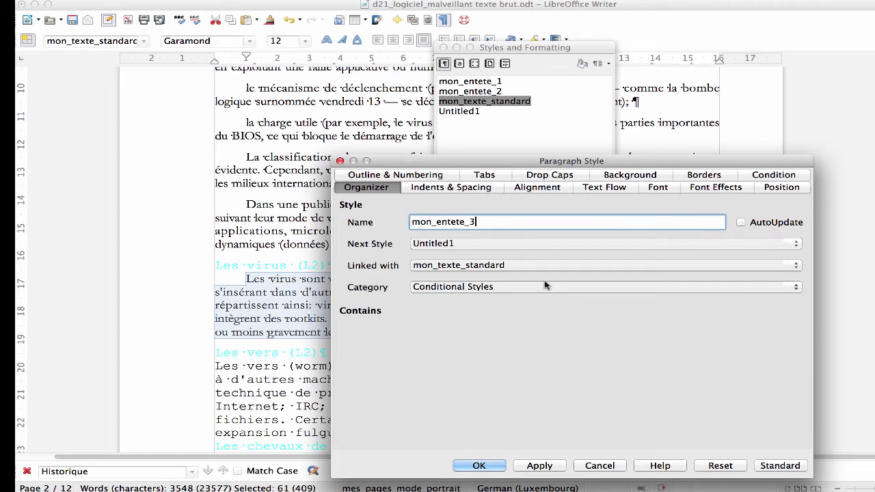
{"action": "mouse_move", "coordinate": [822, 477]}
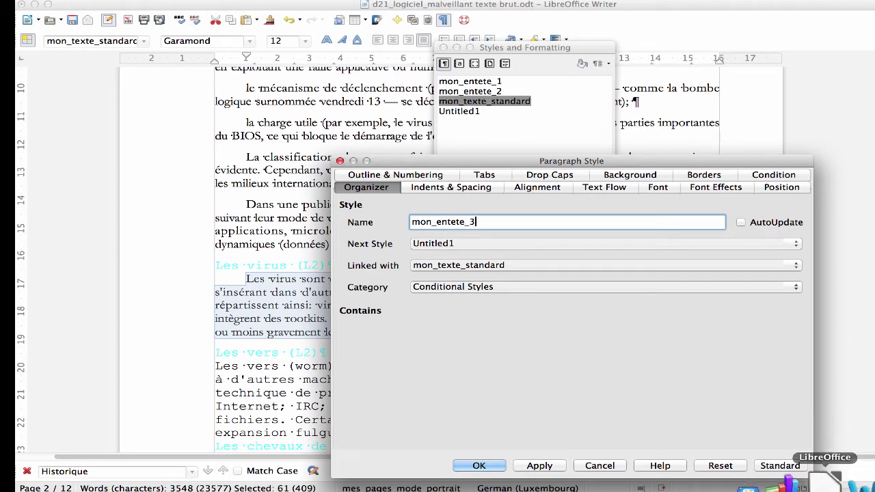
{"action": "left_click", "coordinate": [829, 480]}
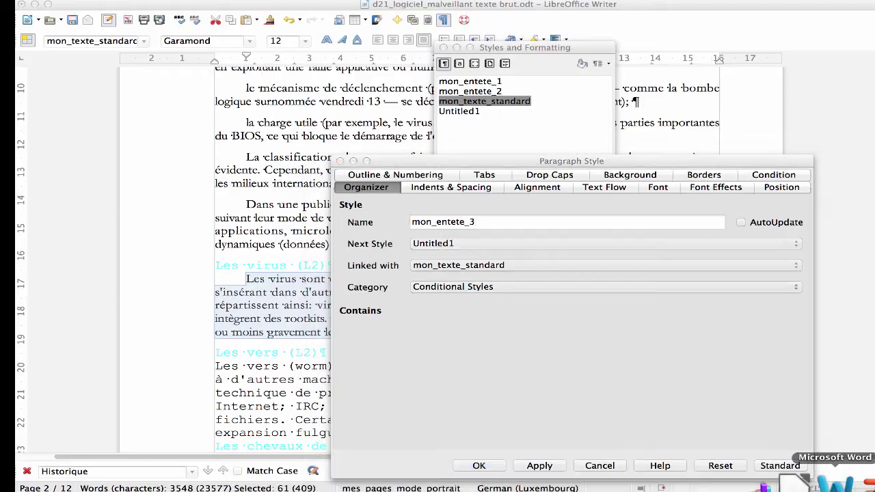
Read section 3.2.3's mon_entete_3 requirements (12 pt, italic bold) and return to Writer.
{"action": "scroll", "coordinate": [651, 398], "scroll_direction": "down", "scroll_amount": 2}
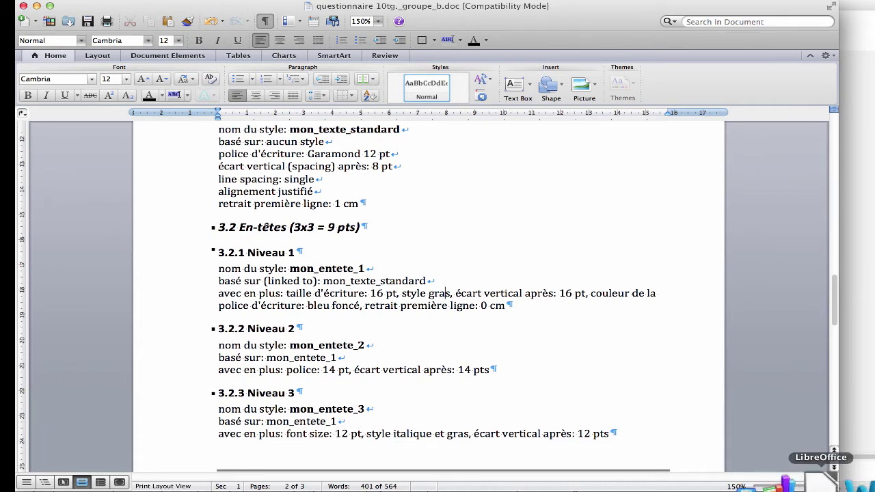
{"action": "left_click", "coordinate": [824, 482]}
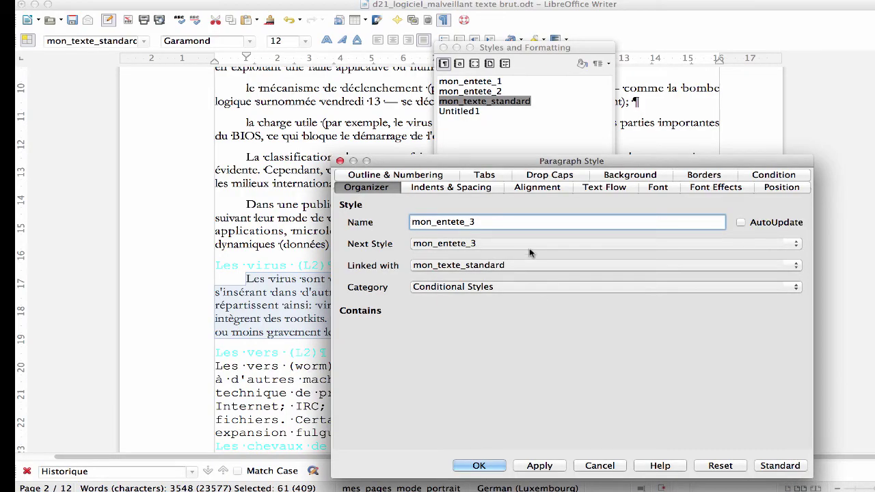
Set mon_entete_3's spacing below paragraph to 12 pt and first-line indent to 0 cm.
{"action": "left_click", "coordinate": [444, 189]}
{"action": "left_click", "coordinate": [597, 331]}
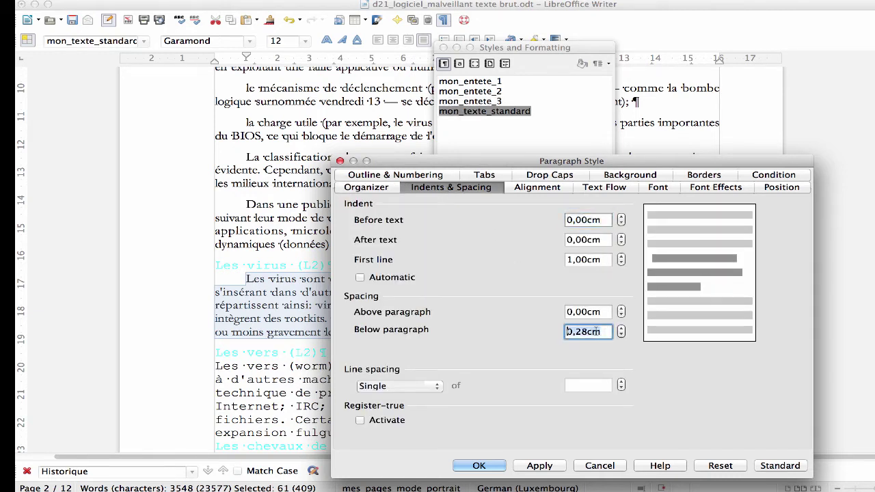
{"action": "type", "text": "12 pt"}
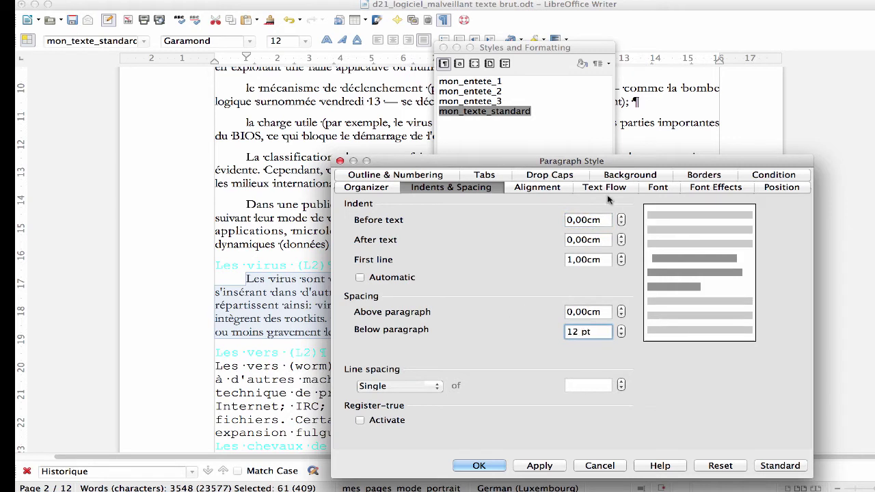
{"action": "left_click", "coordinate": [602, 260]}
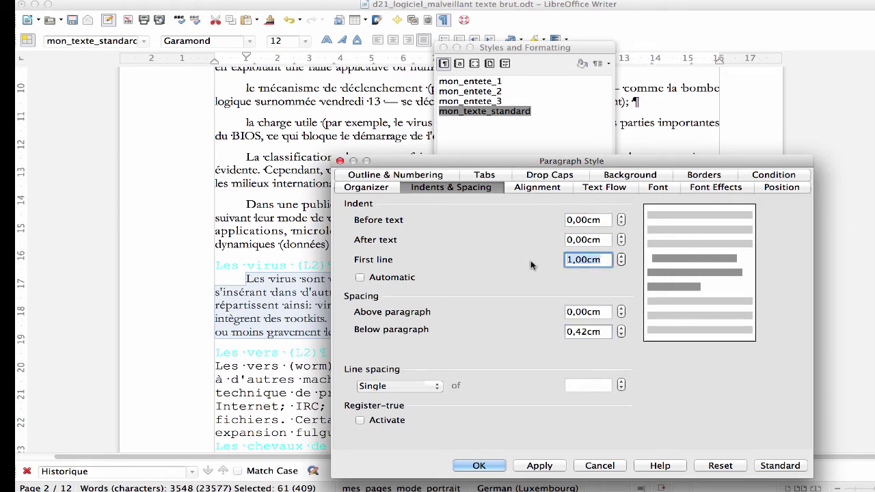
{"action": "type", "text": "0 cm"}
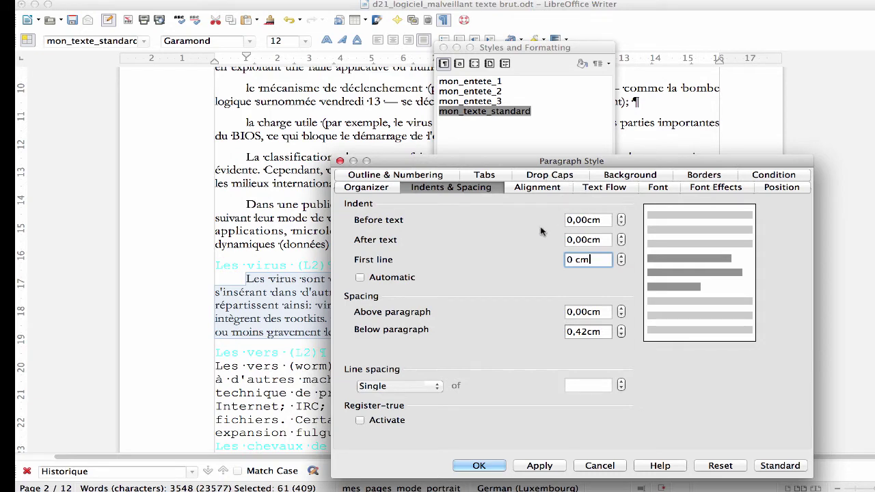
Make the mon_entete_3 font Bold Italic 12pt and save the style.
{"action": "left_click", "coordinate": [669, 187]}
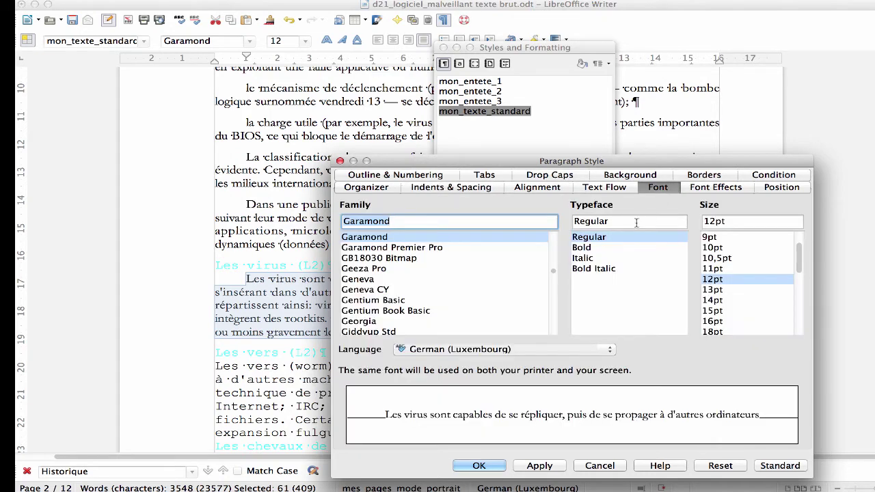
{"action": "left_click", "coordinate": [599, 268]}
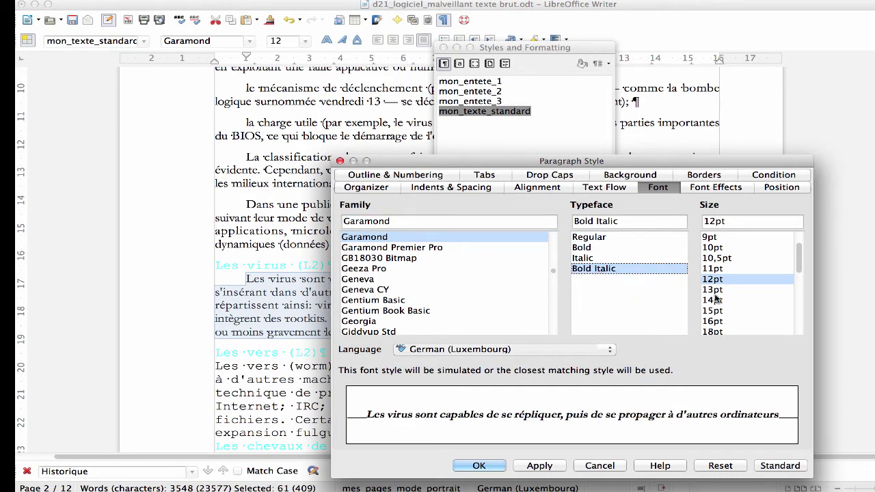
{"action": "left_click", "coordinate": [483, 467]}
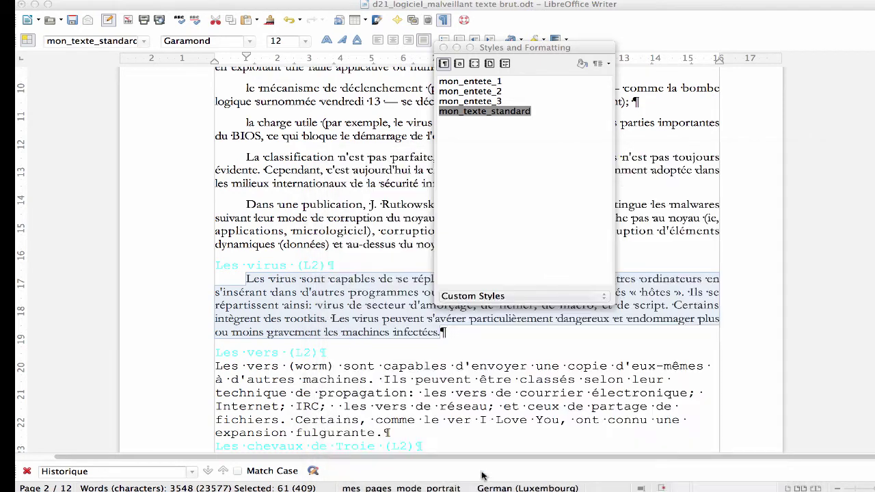
{"action": "left_click", "coordinate": [485, 93]}
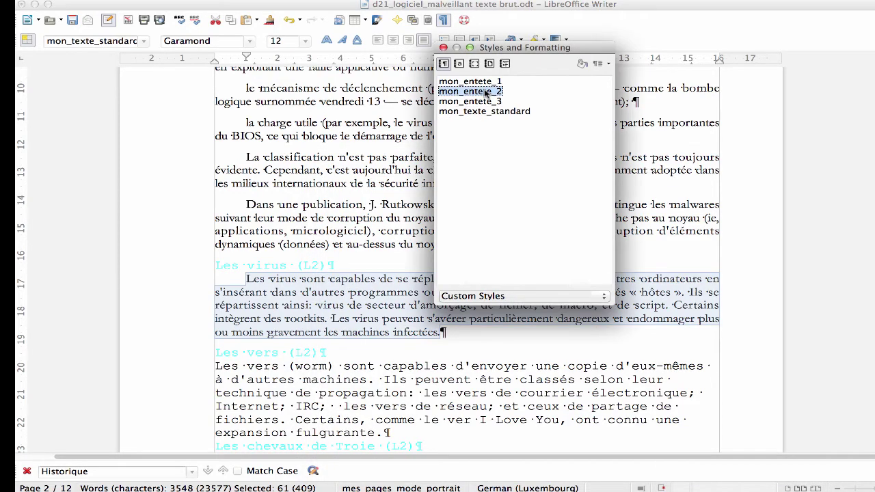
{"action": "right_click", "coordinate": [486, 93]}
{"action": "left_click", "coordinate": [510, 106]}
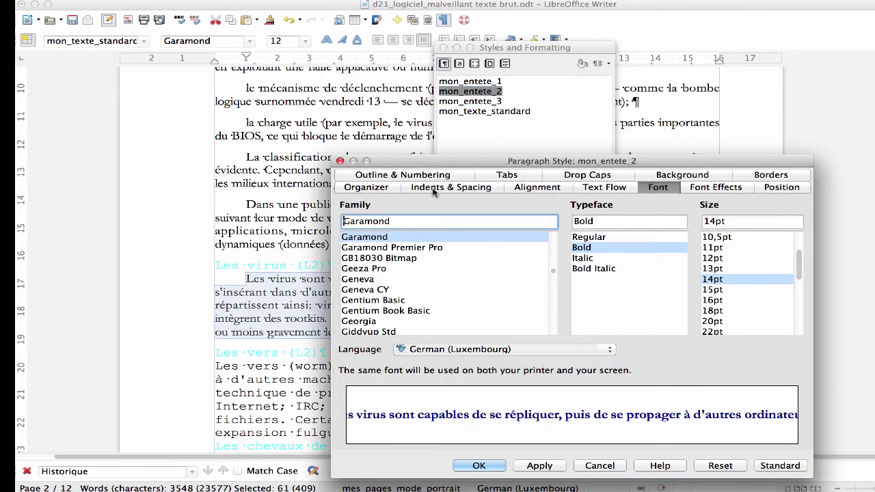
{"action": "left_click", "coordinate": [392, 193]}
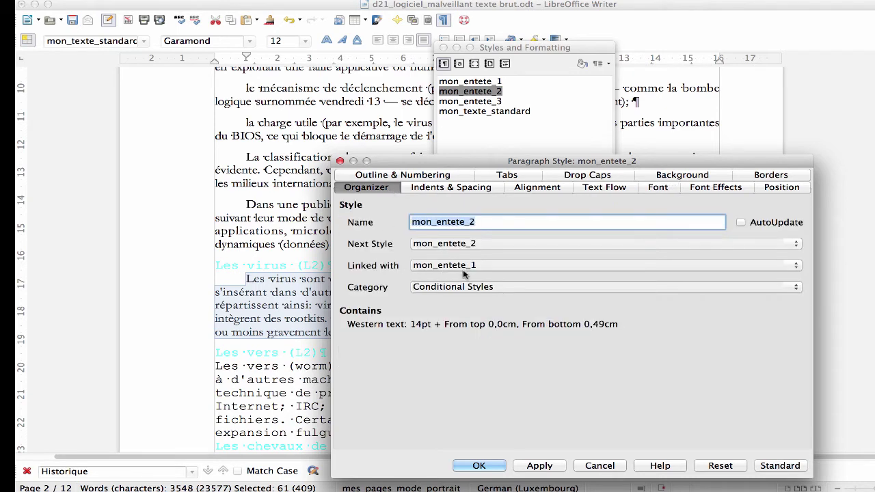
{"action": "left_click", "coordinate": [457, 188]}
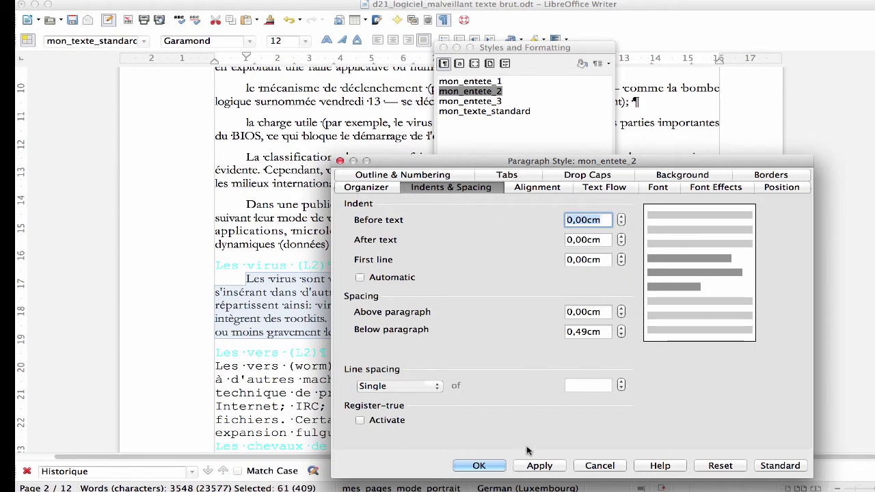
{"action": "left_click", "coordinate": [600, 467]}
{"action": "left_click", "coordinate": [488, 102]}
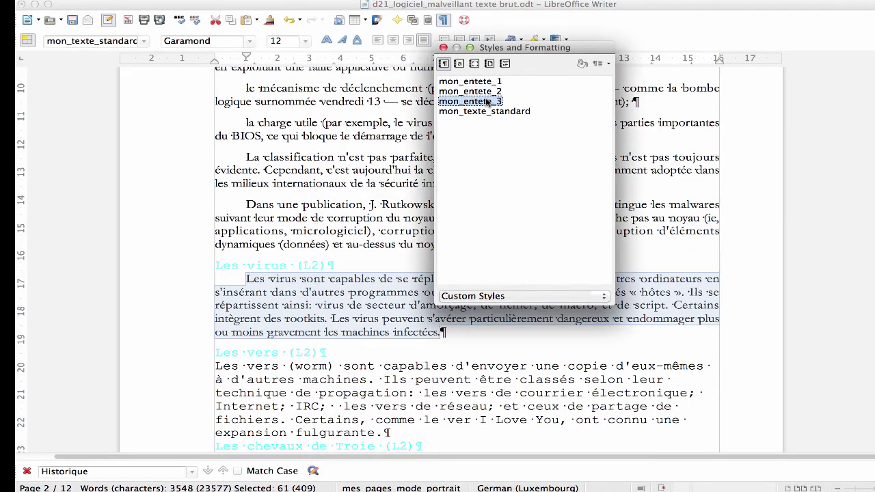
{"action": "right_click", "coordinate": [488, 101]}
{"action": "left_click", "coordinate": [497, 113]}
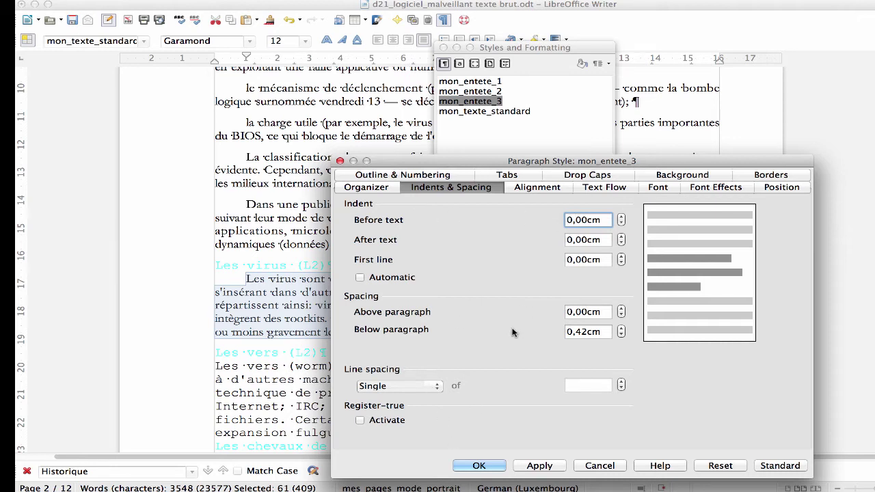
{"action": "left_click", "coordinate": [483, 466]}
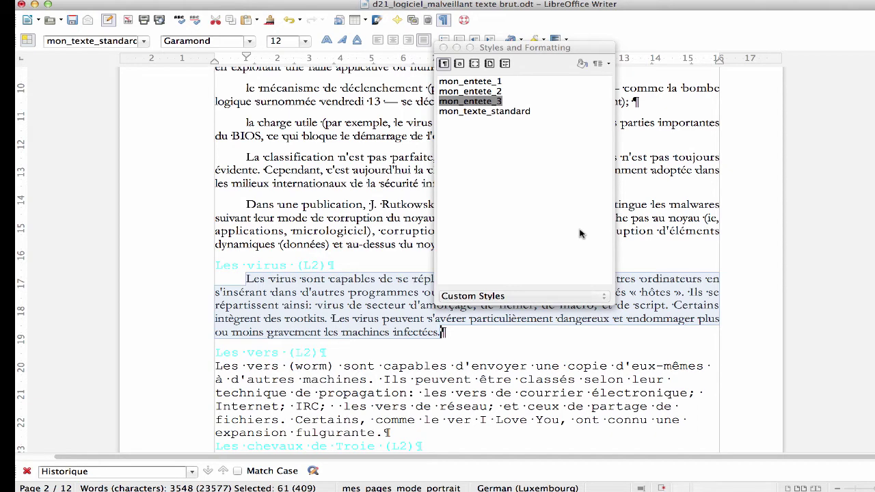
{"action": "left_click", "coordinate": [342, 247]}
{"action": "scroll", "coordinate": [342, 248], "scroll_direction": "up", "scroll_amount": 10}
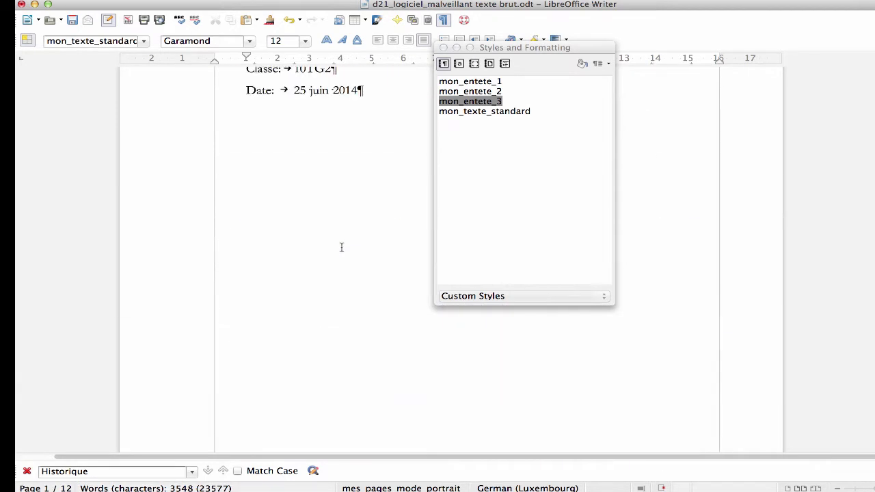
{"action": "scroll", "coordinate": [341, 248], "scroll_direction": "up", "scroll_amount": 6}
{"action": "scroll", "coordinate": [342, 247], "scroll_direction": "down", "scroll_amount": 8}
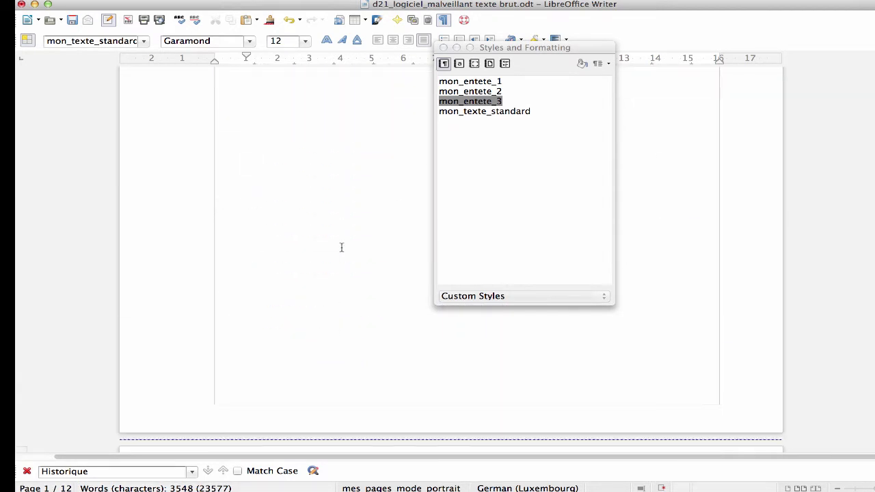
{"action": "scroll", "coordinate": [342, 247], "scroll_direction": "down", "scroll_amount": 10}
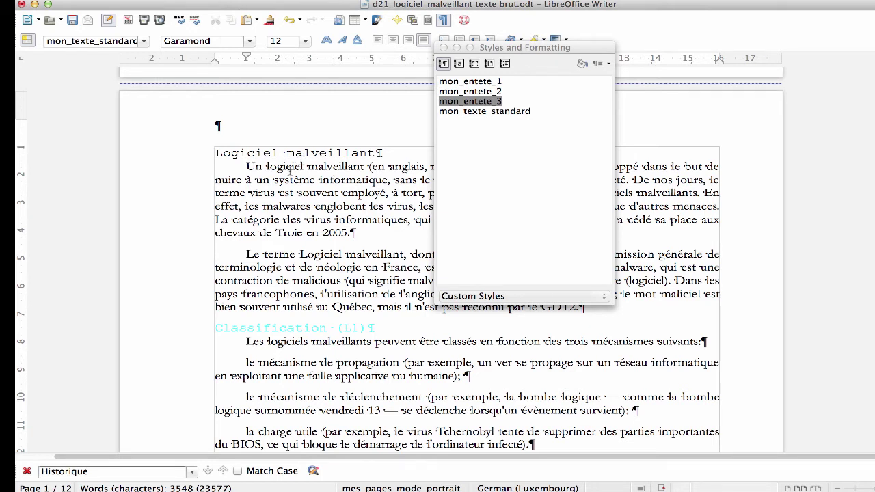
{"action": "left_click", "coordinate": [284, 328]}
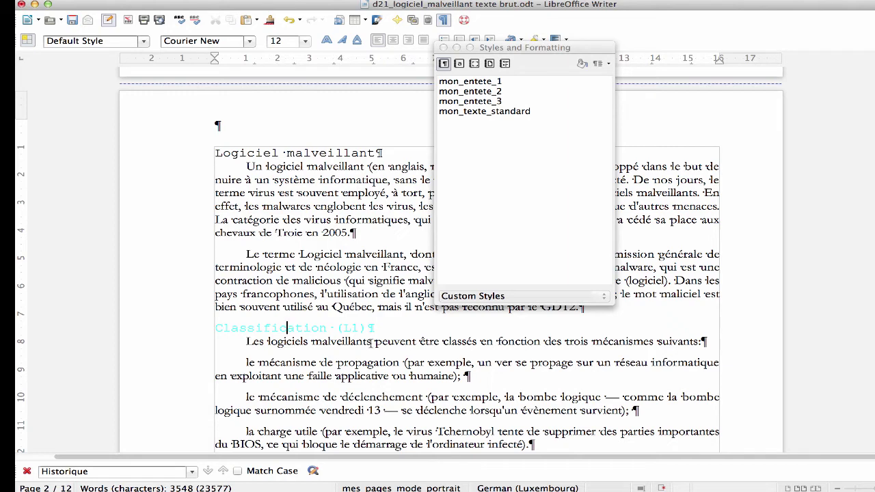
Style Classification as mon_entete_1, and Les virus, Les vers, Les chevaux de Troie as mon_entete_2.
{"action": "double_click", "coordinate": [485, 83]}
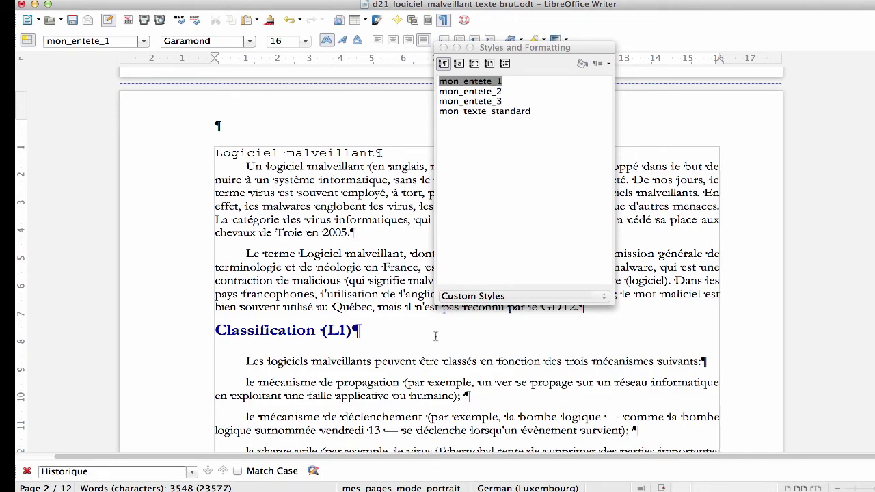
{"action": "scroll", "coordinate": [381, 336], "scroll_direction": "down", "scroll_amount": 7}
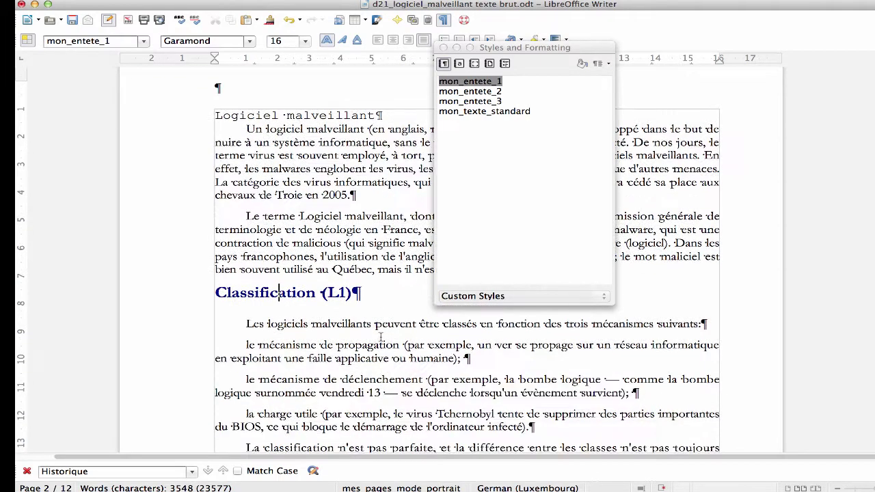
{"action": "left_click", "coordinate": [298, 357]}
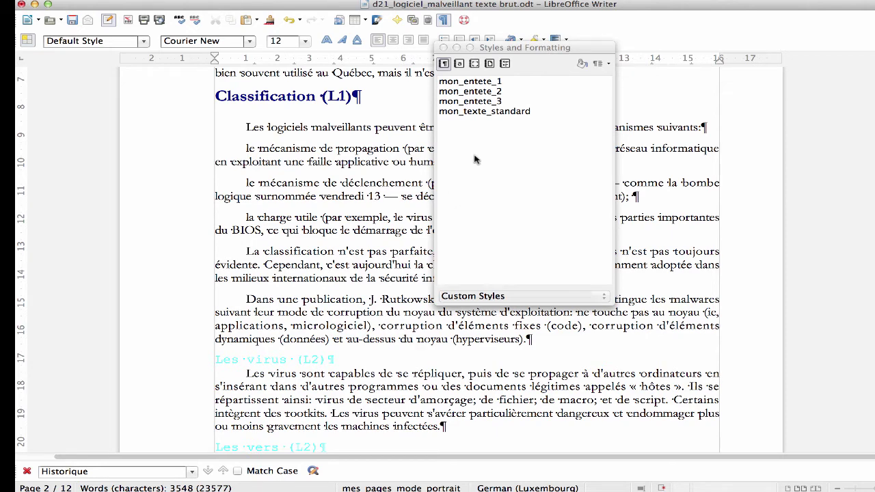
{"action": "double_click", "coordinate": [471, 93]}
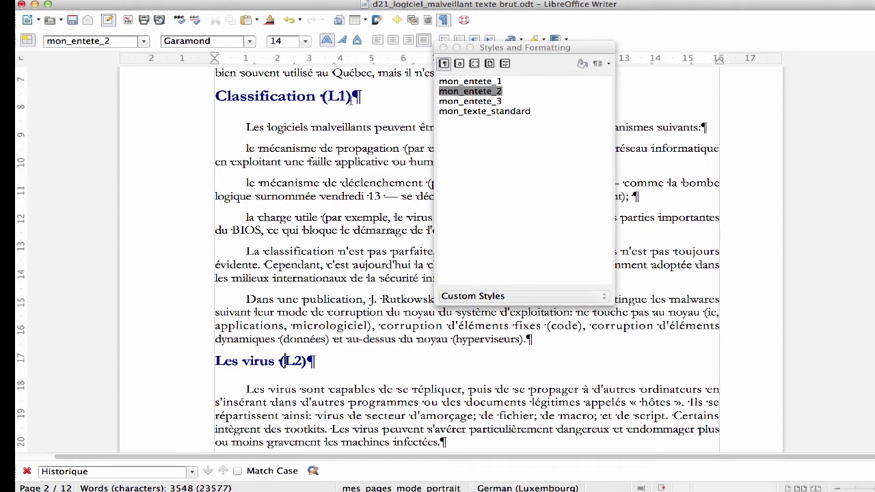
{"action": "scroll", "coordinate": [393, 232], "scroll_direction": "down", "scroll_amount": 5}
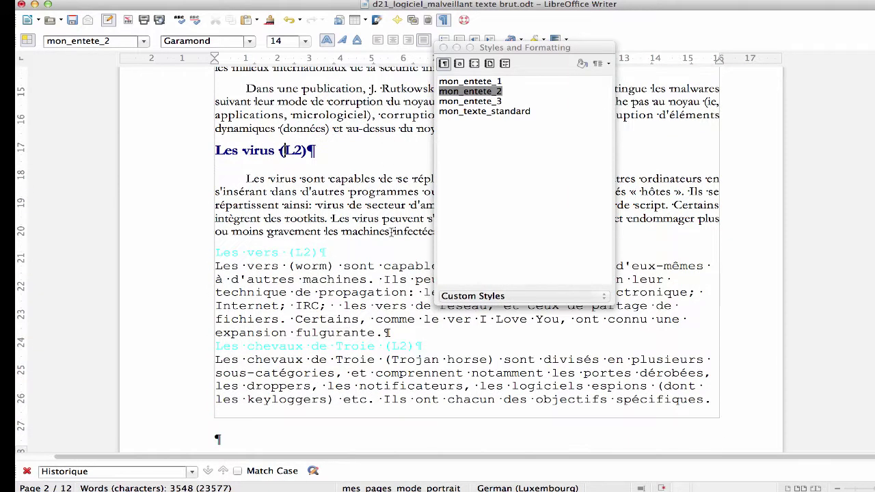
{"action": "left_click", "coordinate": [263, 254]}
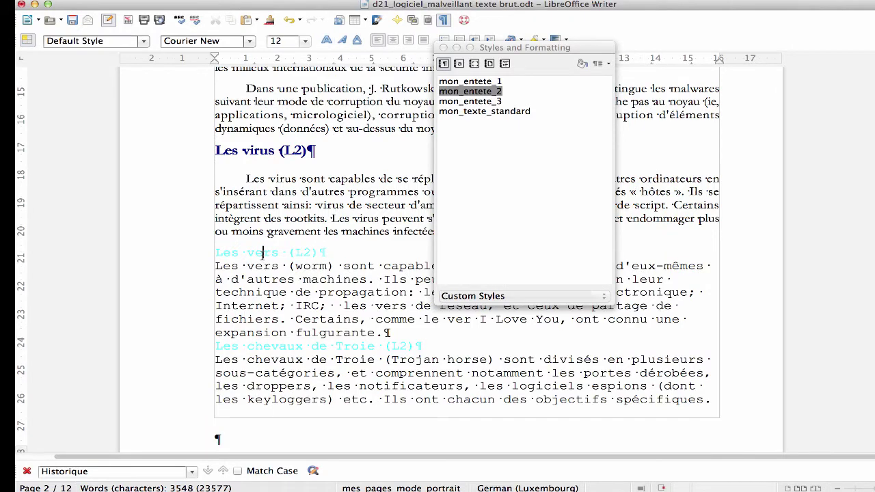
{"action": "double_click", "coordinate": [491, 91]}
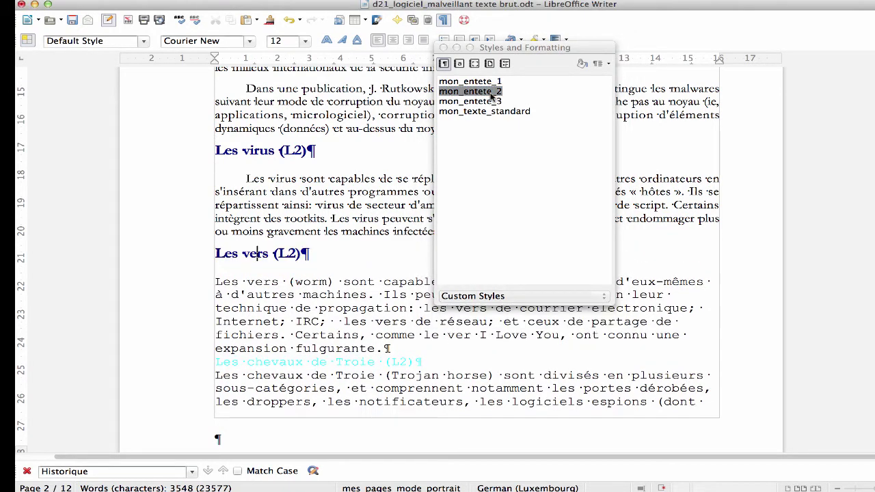
{"action": "left_click", "coordinate": [287, 363]}
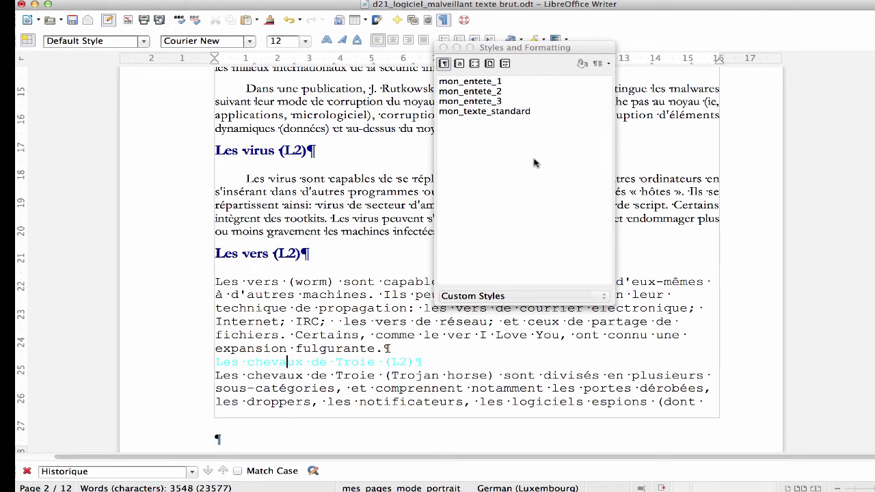
{"action": "double_click", "coordinate": [476, 91]}
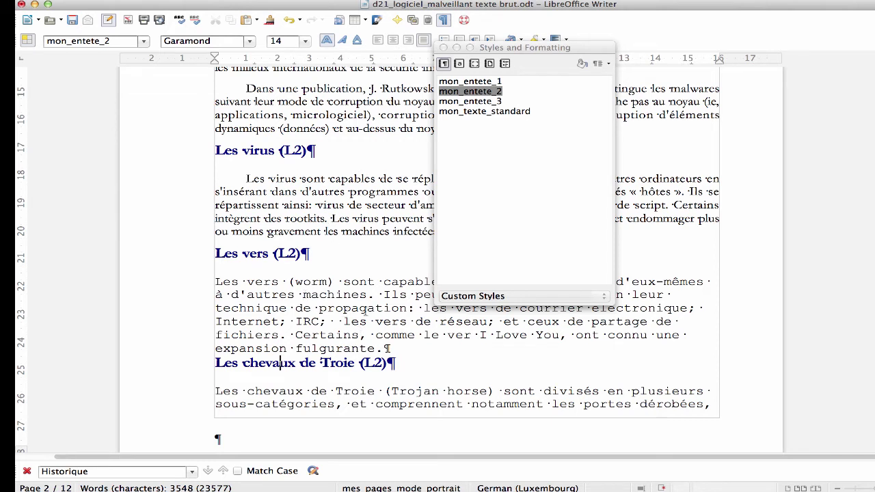
Apply mon_texte_standard to the Les vers and Les chevaux de Troie body paragraphs.
{"action": "left_click", "coordinate": [387, 349]}
{"action": "left_click_drag", "start_coordinate": [387, 349], "coordinate": [195, 285]}
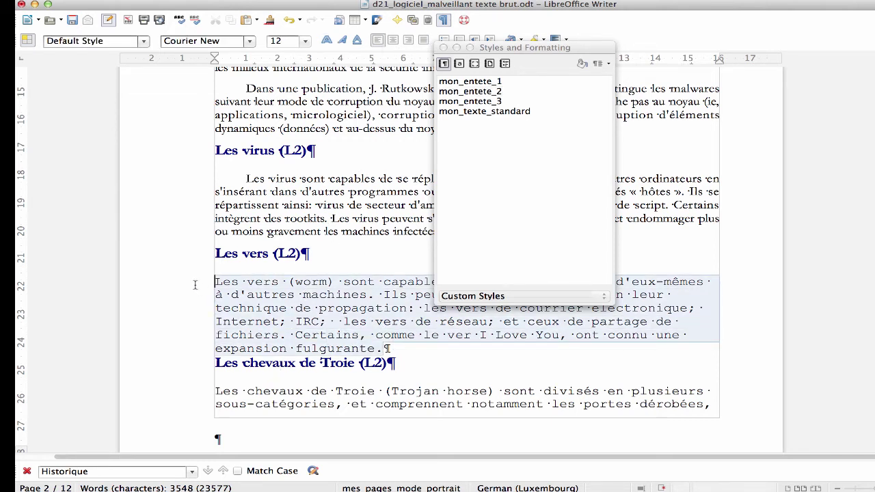
{"action": "double_click", "coordinate": [486, 112]}
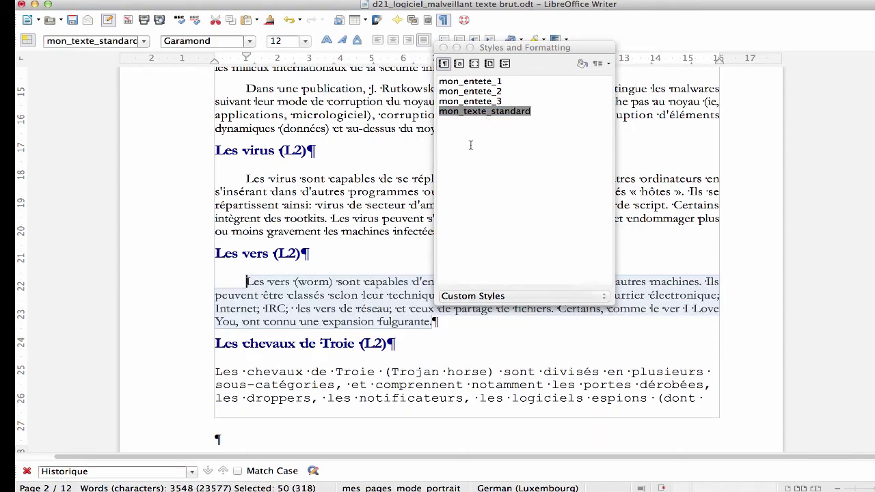
{"action": "scroll", "coordinate": [387, 266], "scroll_direction": "down", "scroll_amount": 5}
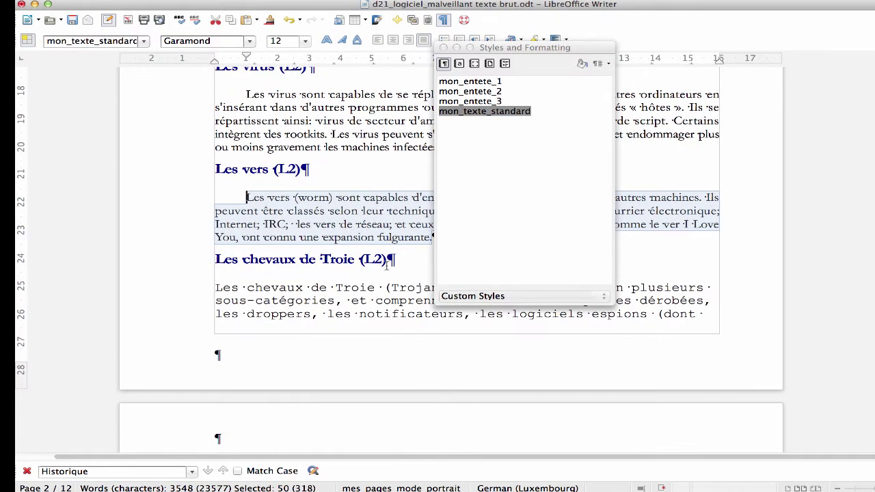
{"action": "scroll", "coordinate": [387, 268], "scroll_direction": "down", "scroll_amount": 1}
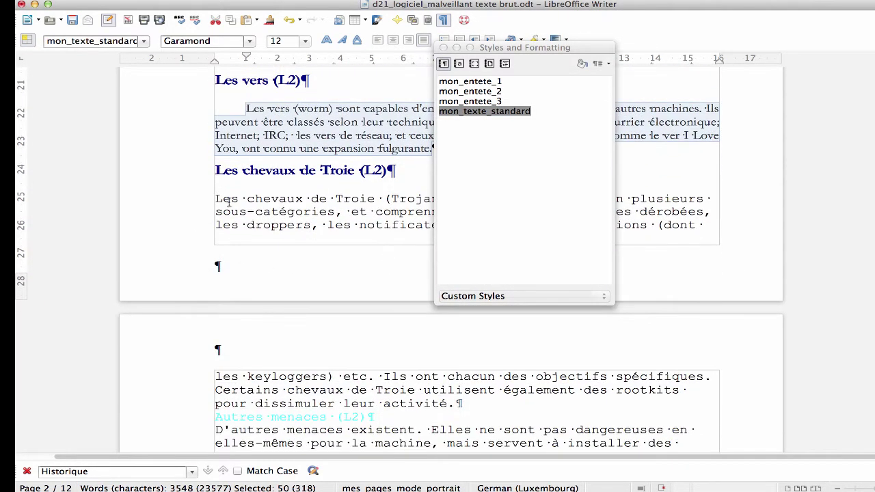
{"action": "left_click_drag", "start_coordinate": [219, 199], "coordinate": [495, 405]}
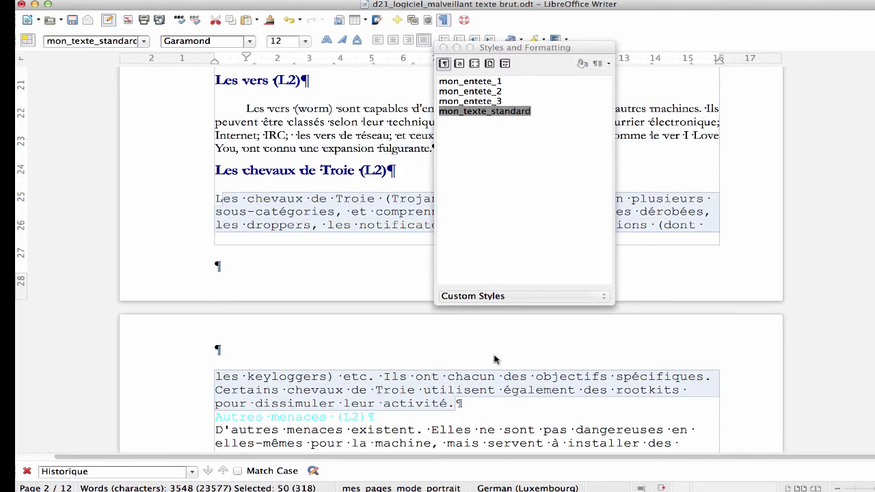
{"action": "double_click", "coordinate": [502, 112]}
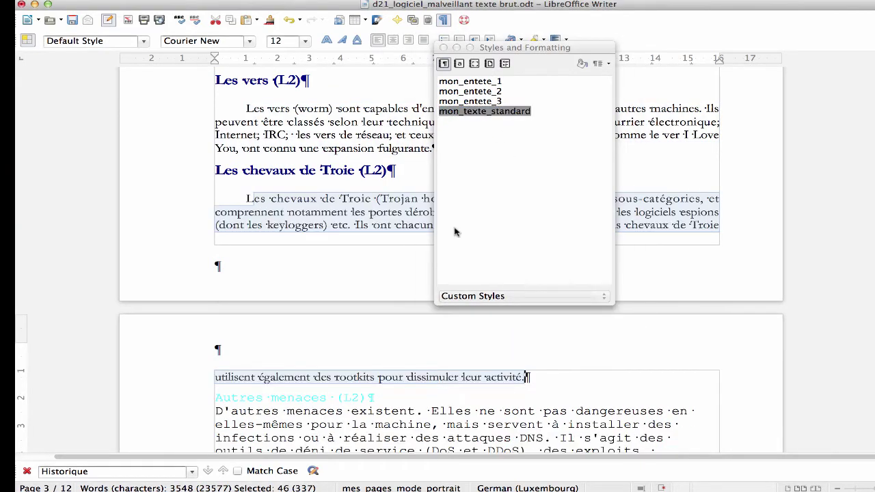
Make Autres menaces a mon_entete_2 heading and its following body text mon_texte_standard.
{"action": "scroll", "coordinate": [424, 282], "scroll_direction": "down", "scroll_amount": 2}
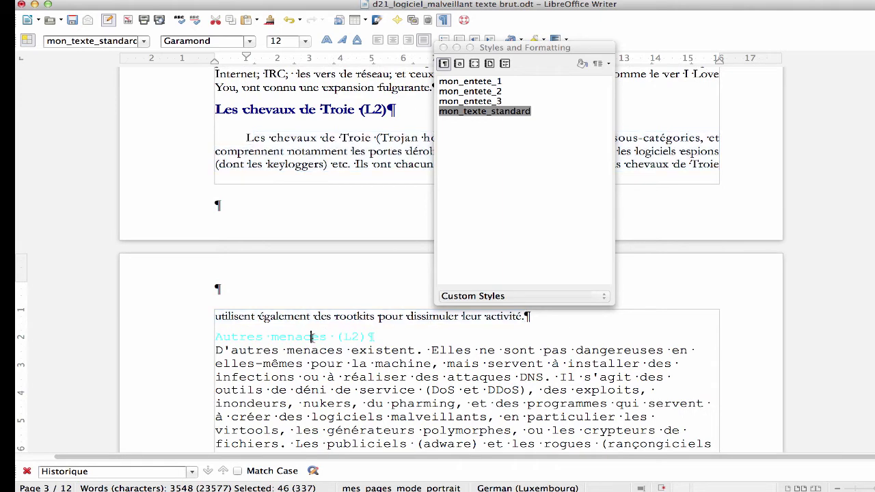
{"action": "left_click", "coordinate": [318, 337]}
{"action": "double_click", "coordinate": [489, 94]}
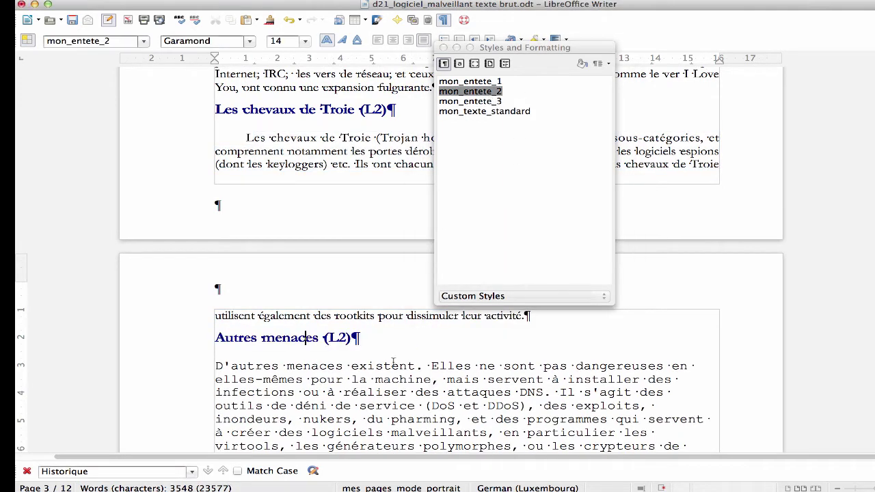
{"action": "scroll", "coordinate": [394, 360], "scroll_direction": "down", "scroll_amount": 2}
{"action": "left_click_drag", "start_coordinate": [218, 319], "coordinate": [682, 442]}
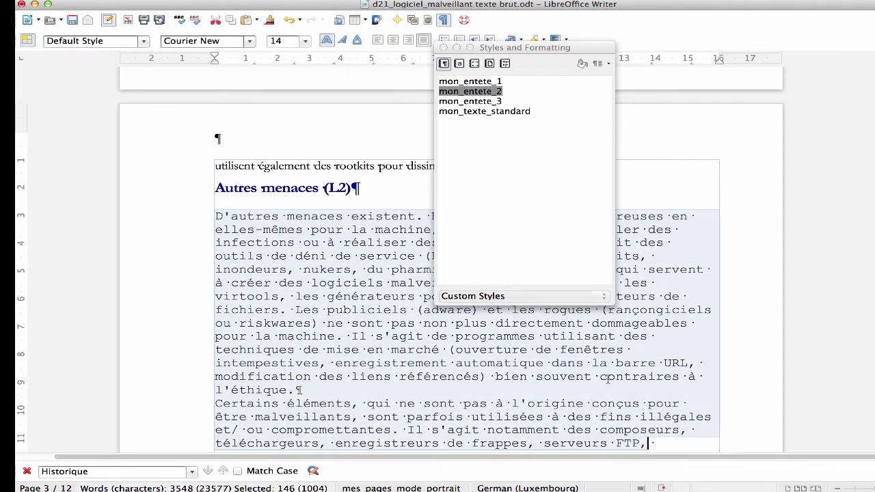
{"action": "left_click", "coordinate": [490, 112]}
{"action": "double_click", "coordinate": [489, 114]}
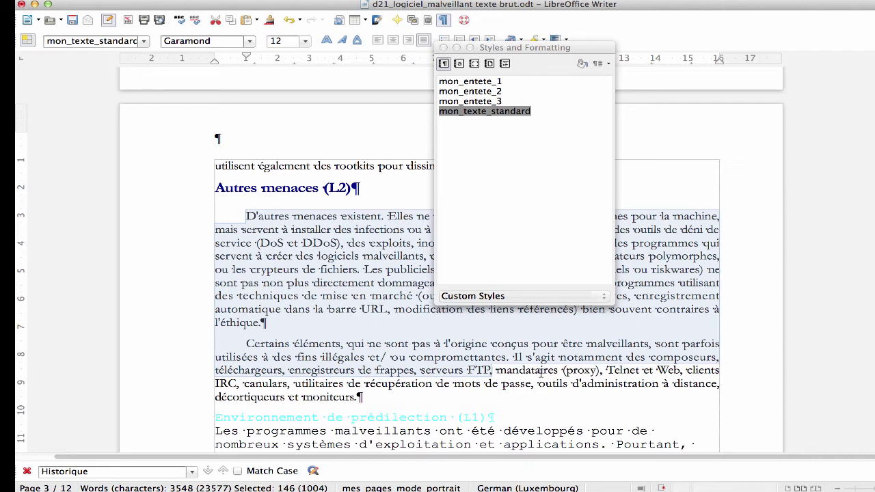
{"action": "left_click", "coordinate": [541, 370]}
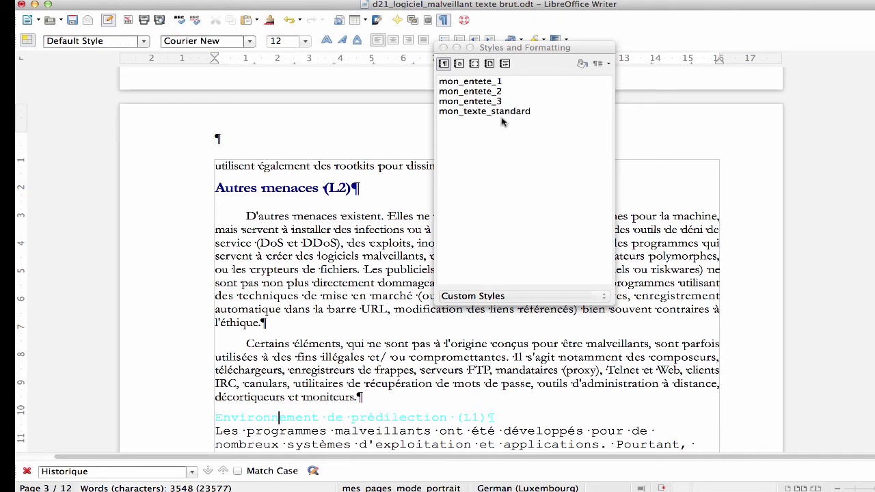
Apply mon_entete_1 to Environnement de prédilection and mon_texte_standard to its monospace paragraph.
{"action": "double_click", "coordinate": [494, 82]}
{"action": "scroll", "coordinate": [381, 215], "scroll_direction": "down", "scroll_amount": 7}
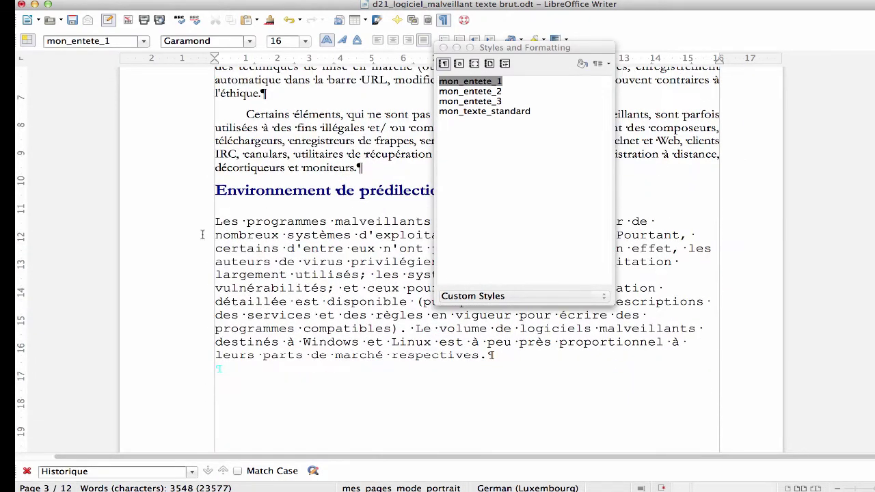
{"action": "left_click_drag", "start_coordinate": [218, 220], "coordinate": [549, 352]}
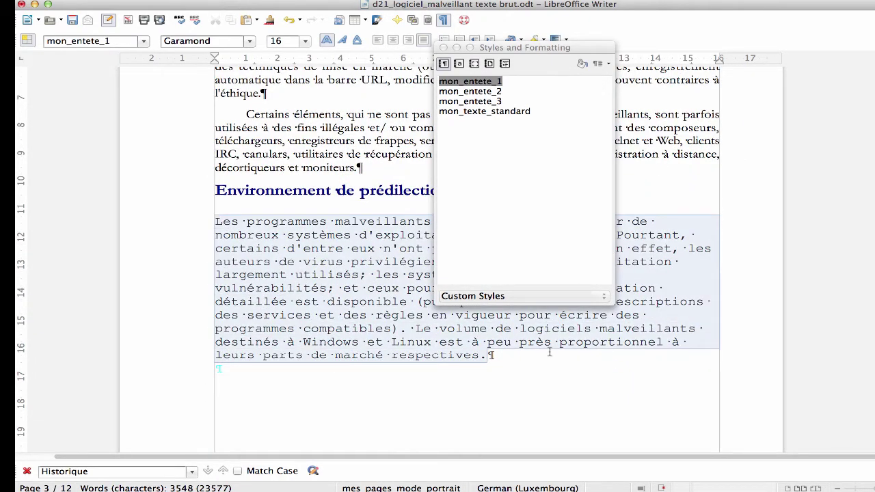
{"action": "double_click", "coordinate": [484, 111]}
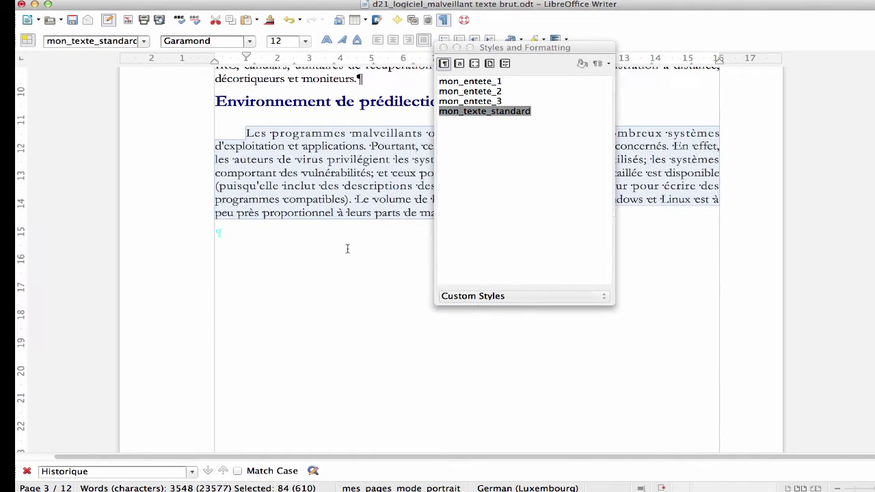
{"action": "scroll", "coordinate": [348, 249], "scroll_direction": "down", "scroll_amount": 15}
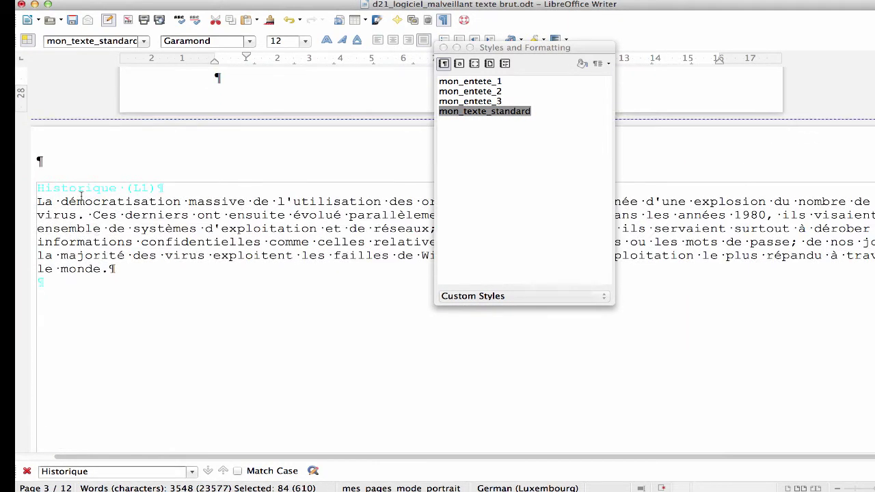
Make Historique a mon_entete_1 heading and its monospace paragraph mon_texte_standard.
{"action": "left_click", "coordinate": [77, 190]}
{"action": "double_click", "coordinate": [470, 81]}
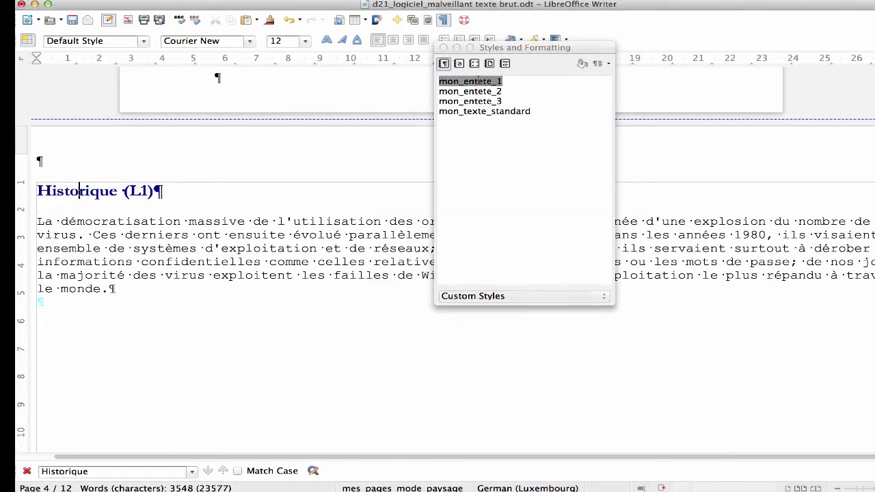
{"action": "left_click_drag", "start_coordinate": [115, 289], "coordinate": [37, 220]}
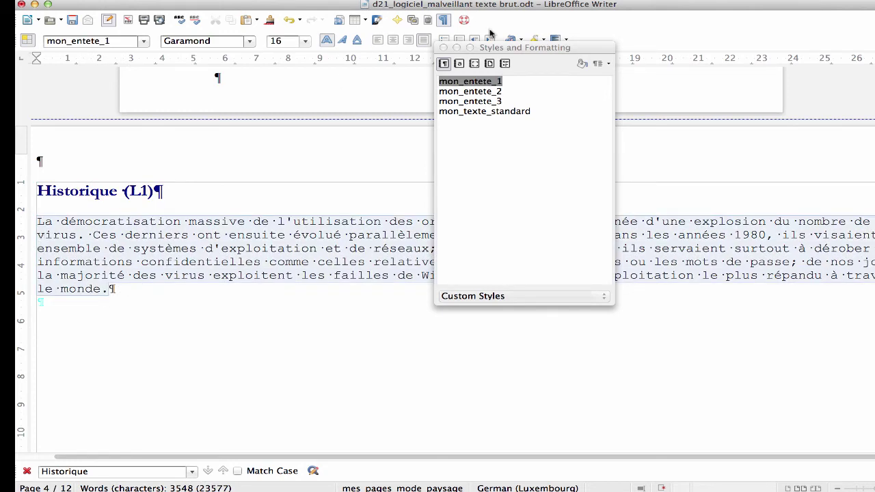
{"action": "double_click", "coordinate": [512, 112]}
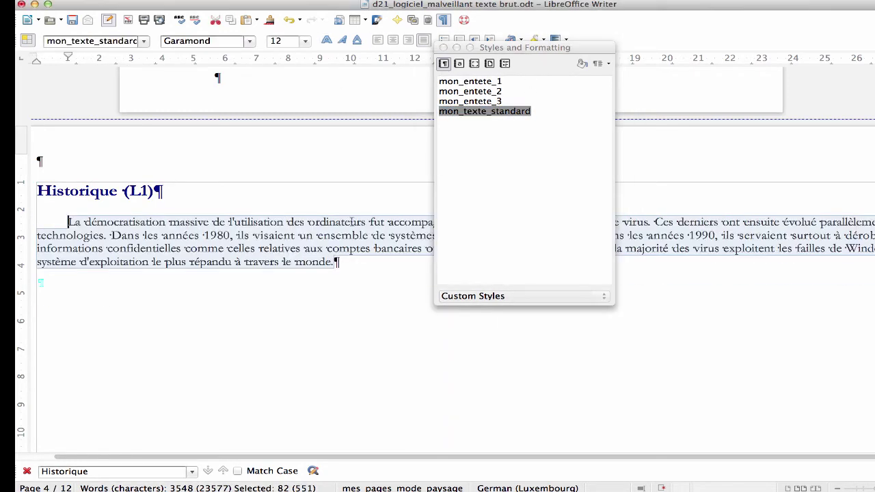
{"action": "scroll", "coordinate": [351, 222], "scroll_direction": "down", "scroll_amount": 5}
{"action": "scroll", "coordinate": [352, 222], "scroll_direction": "down", "scroll_amount": 8}
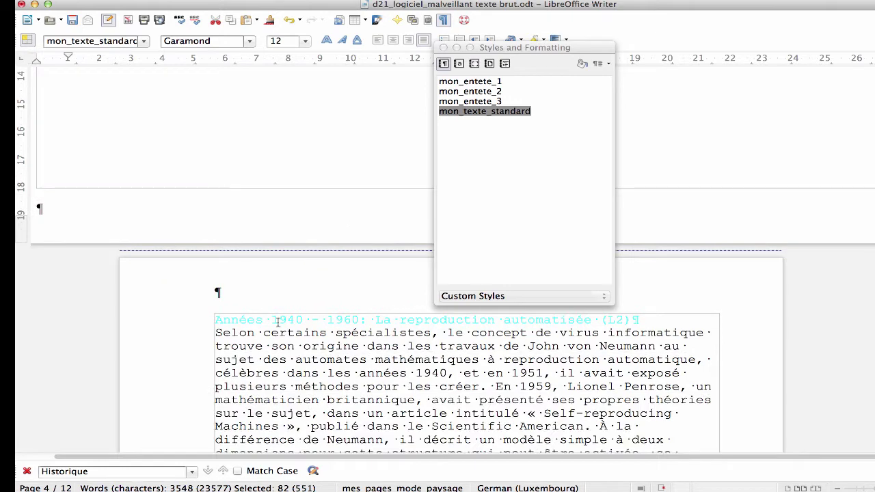
Make Années 1940 - 1960 a mon_entete_2 heading with its body text from Selon in mon_texte_standard.
{"action": "left_click", "coordinate": [279, 320]}
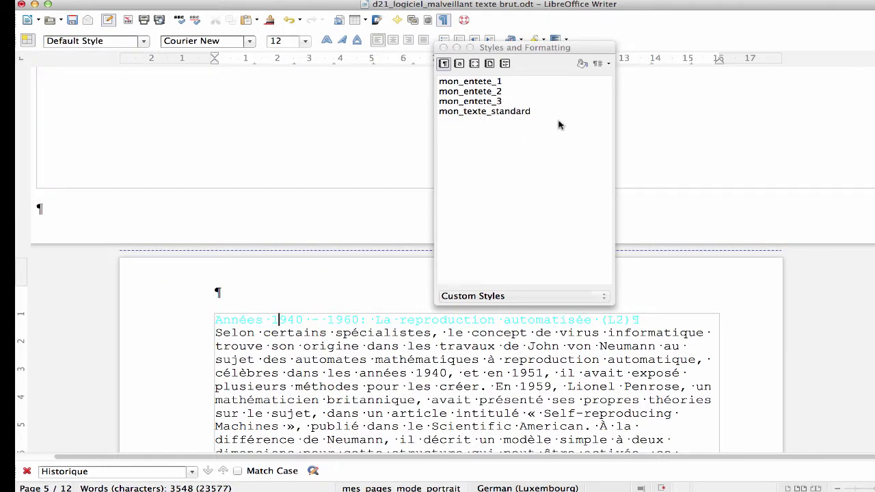
{"action": "double_click", "coordinate": [496, 92]}
{"action": "scroll", "coordinate": [255, 265], "scroll_direction": "down", "scroll_amount": 3}
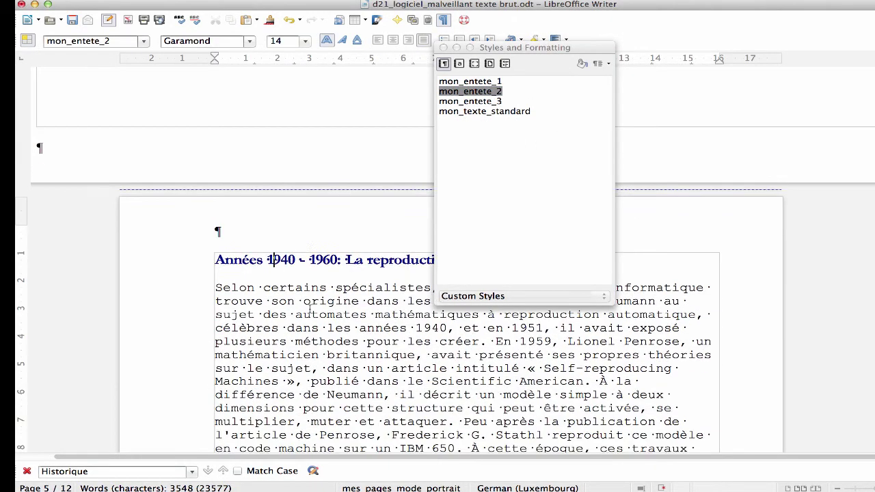
{"action": "left_click_drag", "start_coordinate": [215, 260], "coordinate": [397, 198]}
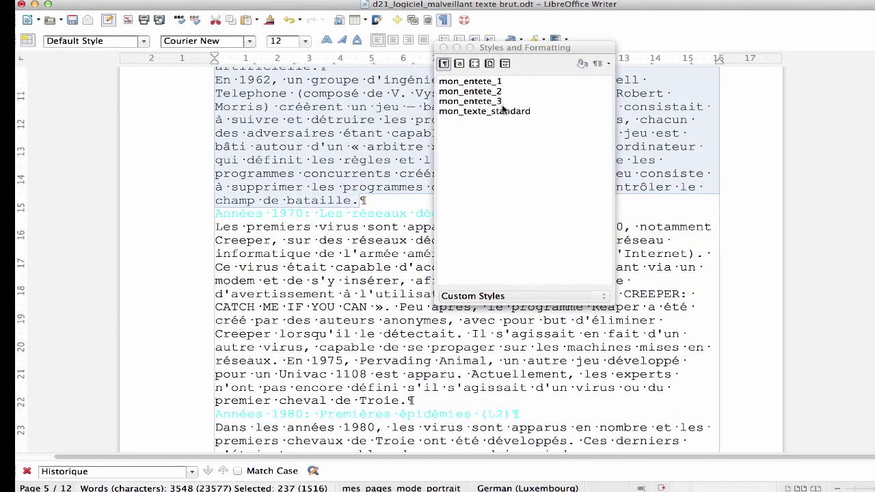
{"action": "double_click", "coordinate": [479, 111]}
{"action": "left_click", "coordinate": [313, 203]}
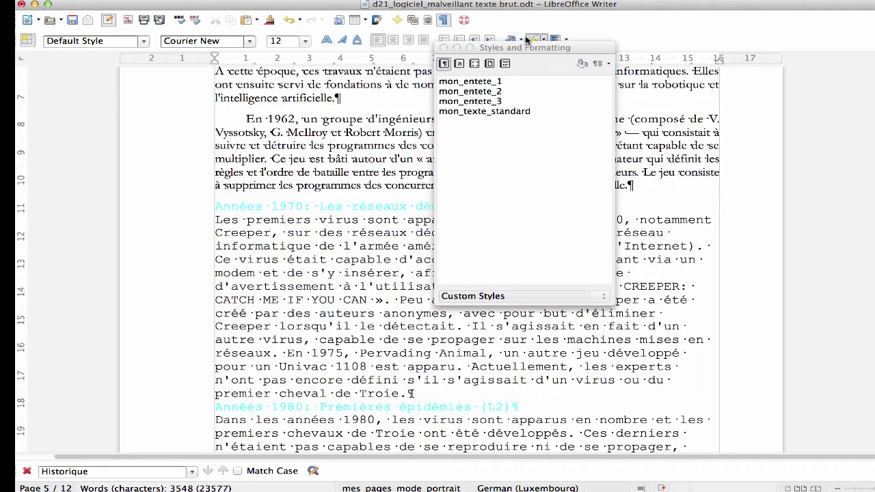
{"action": "left_click_drag", "start_coordinate": [528, 47], "coordinate": [689, 119]}
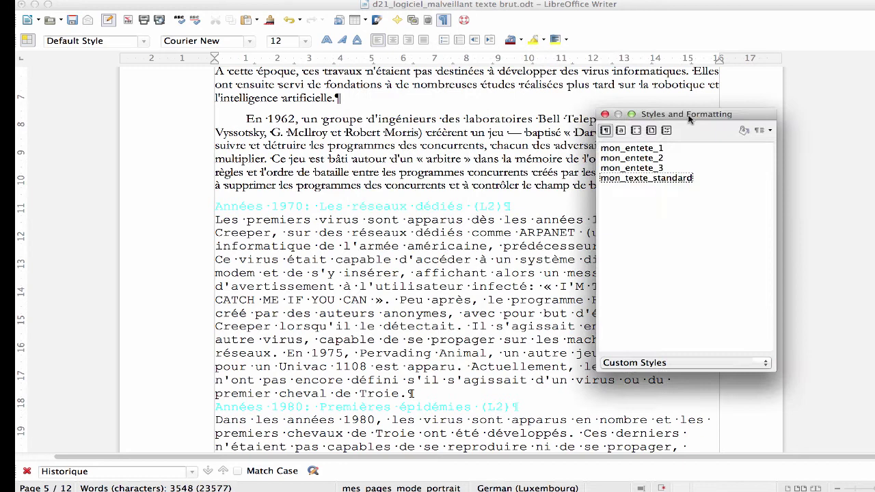
Make Années 1970 a mon_entete_2 heading and Les premiers virus paragraph mon_texte_standard.
{"action": "double_click", "coordinate": [658, 158]}
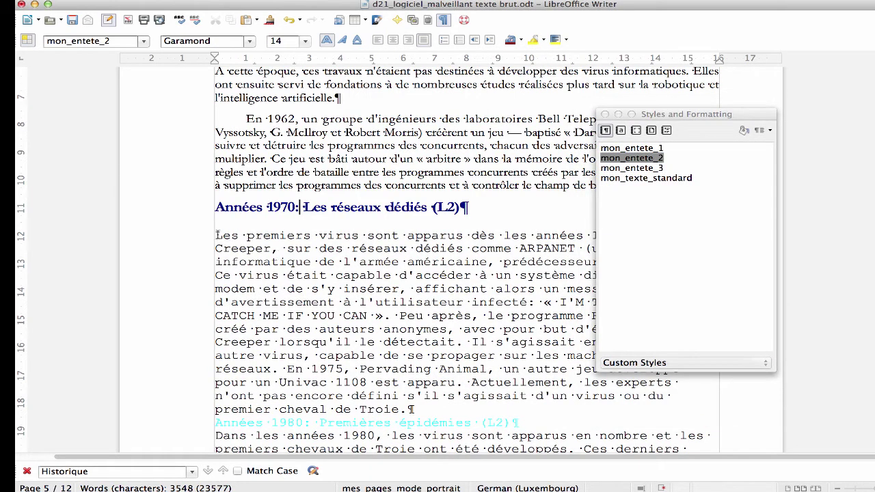
{"action": "left_click_drag", "start_coordinate": [217, 236], "coordinate": [411, 409]}
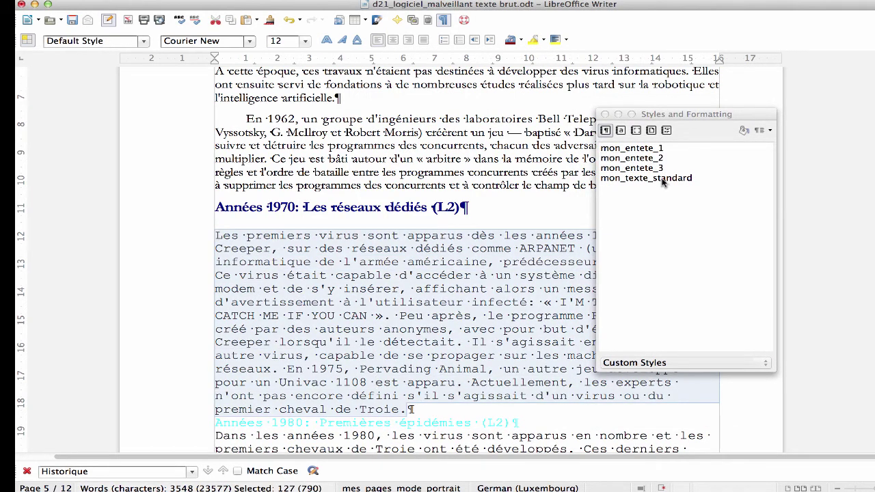
{"action": "double_click", "coordinate": [656, 178]}
{"action": "scroll", "coordinate": [503, 209], "scroll_direction": "down", "scroll_amount": 1}
{"action": "scroll", "coordinate": [504, 210], "scroll_direction": "down", "scroll_amount": 2}
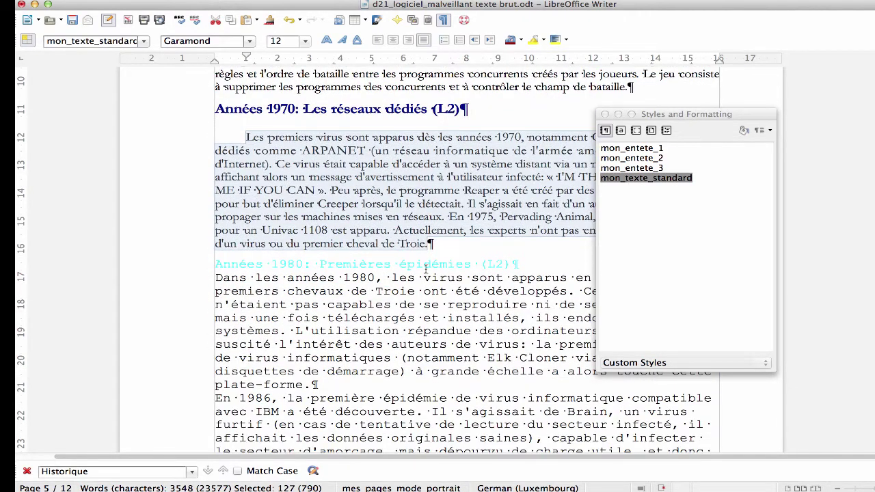
Make Années 1980 mon_entete_2 and its two body paragraphs plus En 1987 mon_texte_standard.
{"action": "left_click", "coordinate": [446, 264]}
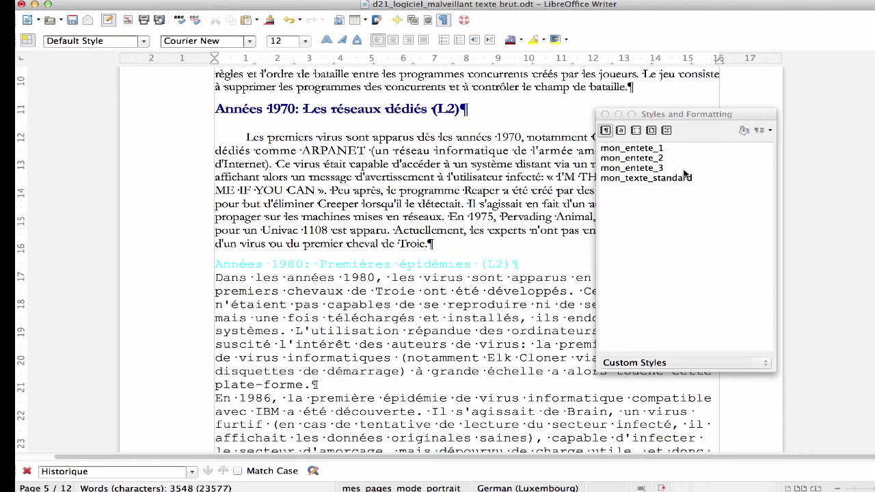
{"action": "double_click", "coordinate": [651, 159]}
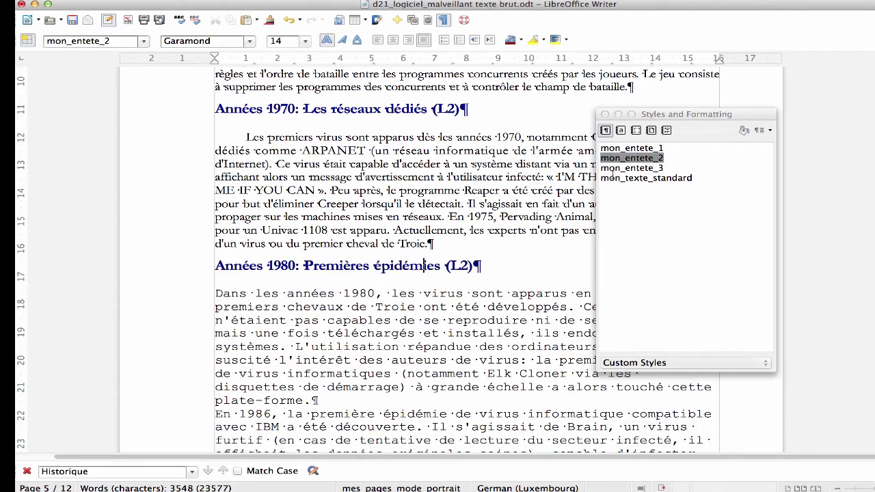
{"action": "scroll", "coordinate": [474, 250], "scroll_direction": "down", "scroll_amount": 3}
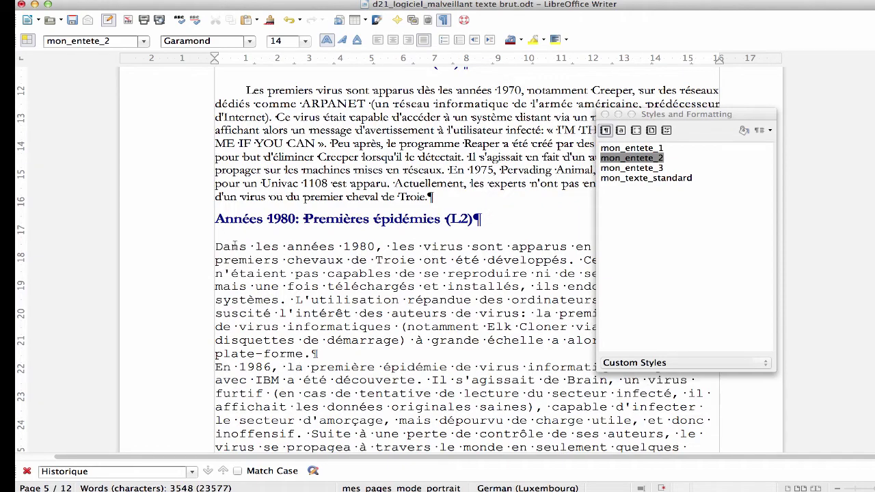
{"action": "left_click_drag", "start_coordinate": [218, 241], "coordinate": [474, 449]}
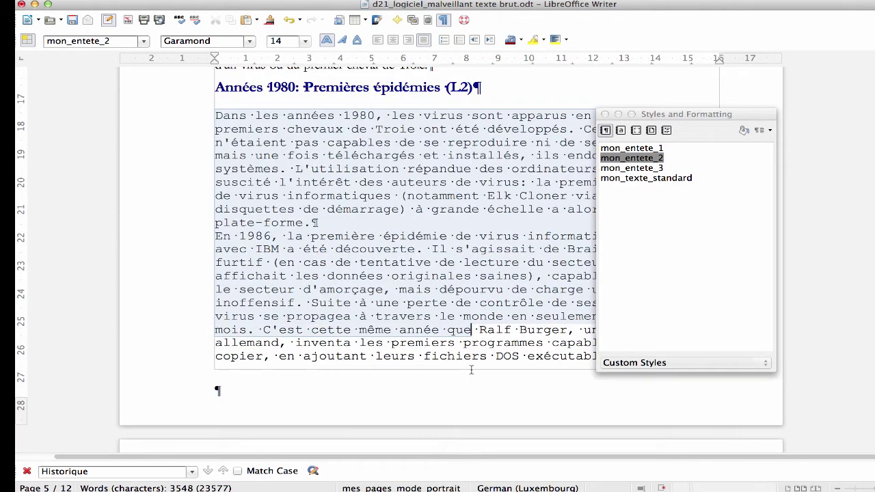
{"action": "left_click_drag", "start_coordinate": [471, 370], "coordinate": [471, 370]}
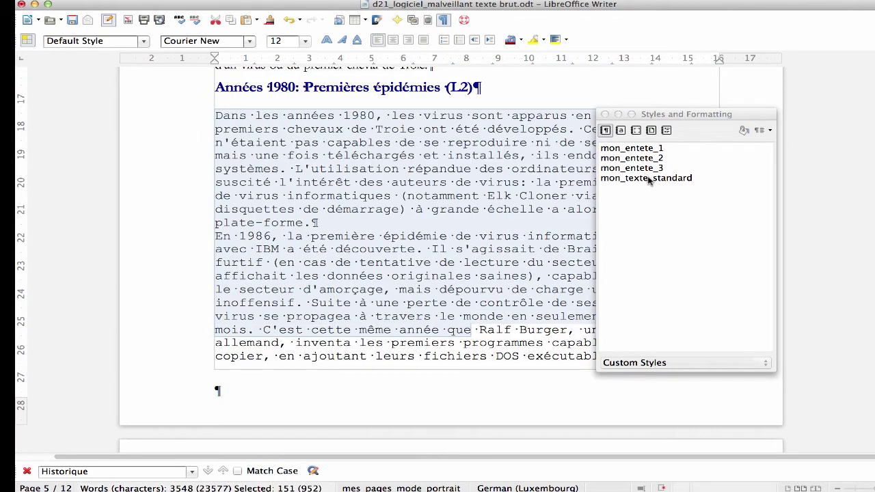
{"action": "double_click", "coordinate": [648, 179]}
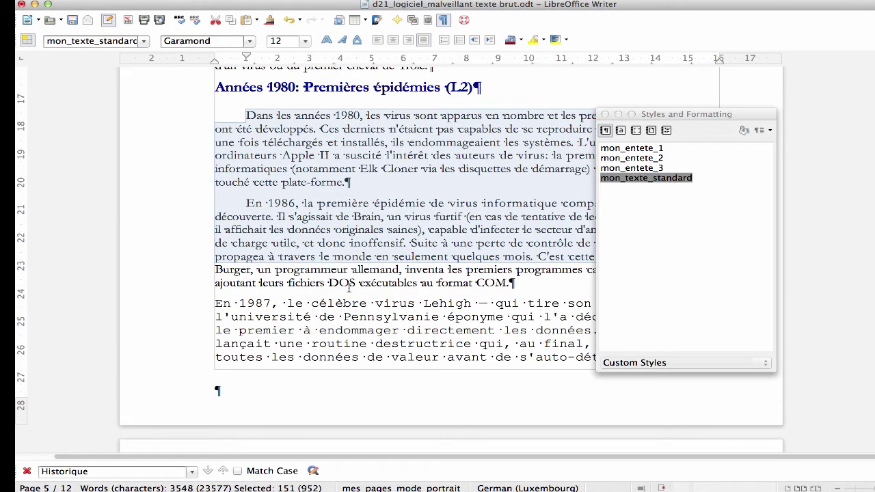
{"action": "left_click", "coordinate": [324, 313]}
{"action": "left_click", "coordinate": [654, 181]}
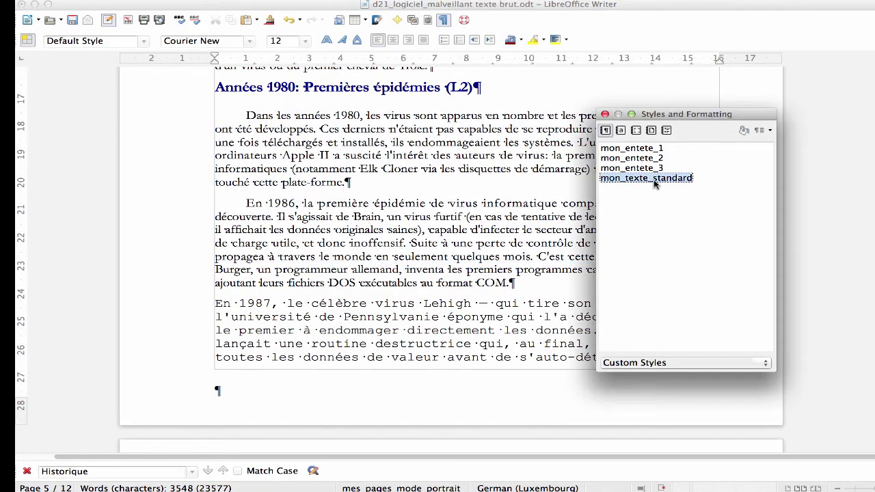
{"action": "double_click", "coordinate": [653, 180]}
Apply mon_texte_standard to the Le premier forum paragraph.
{"action": "scroll", "coordinate": [405, 234], "scroll_direction": "down", "scroll_amount": 10}
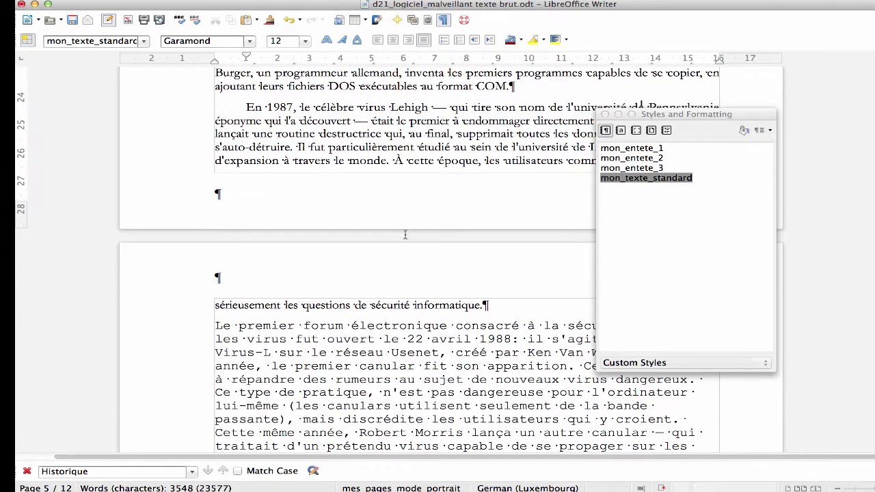
{"action": "scroll", "coordinate": [323, 326], "scroll_direction": "down", "scroll_amount": 15}
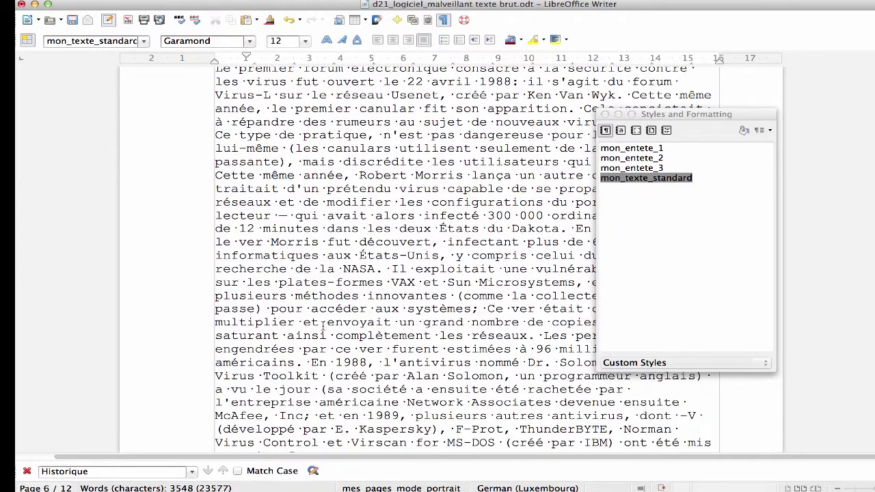
{"action": "scroll", "coordinate": [323, 326], "scroll_direction": "down", "scroll_amount": 3}
{"action": "left_click_drag", "start_coordinate": [292, 371], "coordinate": [215, 119]}
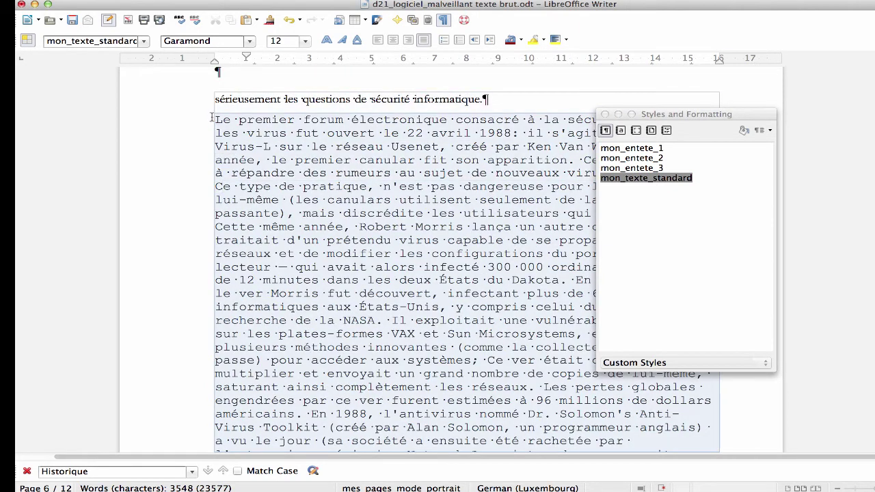
{"action": "double_click", "coordinate": [648, 178]}
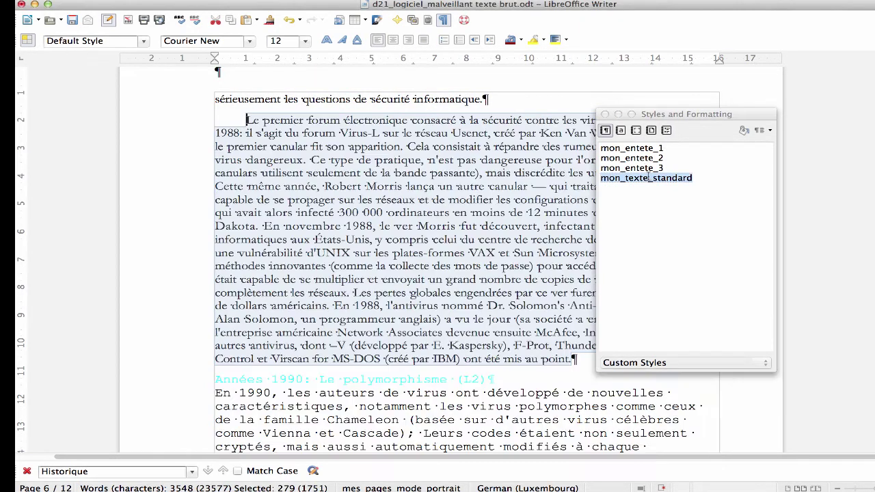
Make Années 1990 a mon_entete_2 heading and its body paragraphs mon_texte_standard.
{"action": "scroll", "coordinate": [381, 255], "scroll_direction": "down", "scroll_amount": 3}
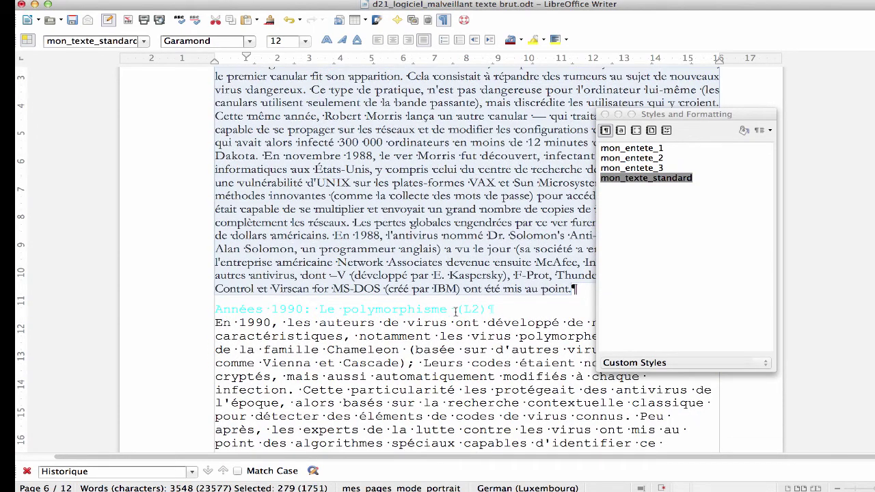
{"action": "left_click", "coordinate": [455, 309]}
{"action": "double_click", "coordinate": [632, 158]}
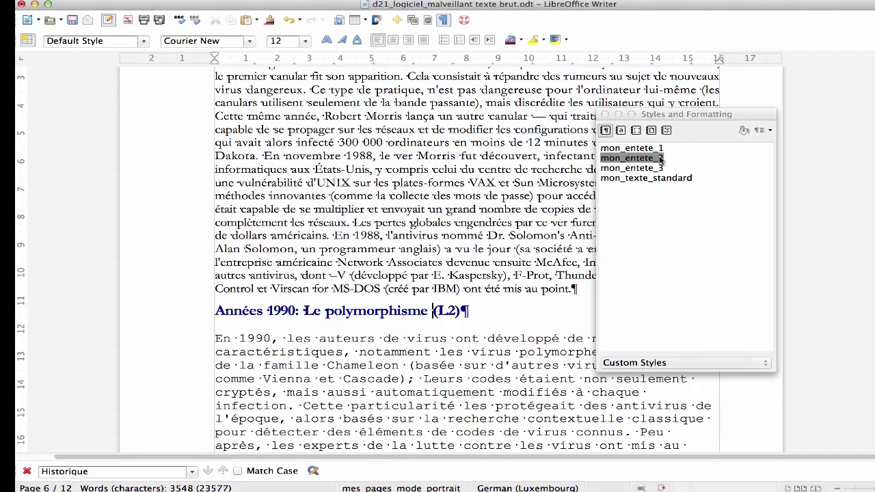
{"action": "scroll", "coordinate": [466, 249], "scroll_direction": "down", "scroll_amount": 2}
{"action": "scroll", "coordinate": [466, 252], "scroll_direction": "down", "scroll_amount": 5}
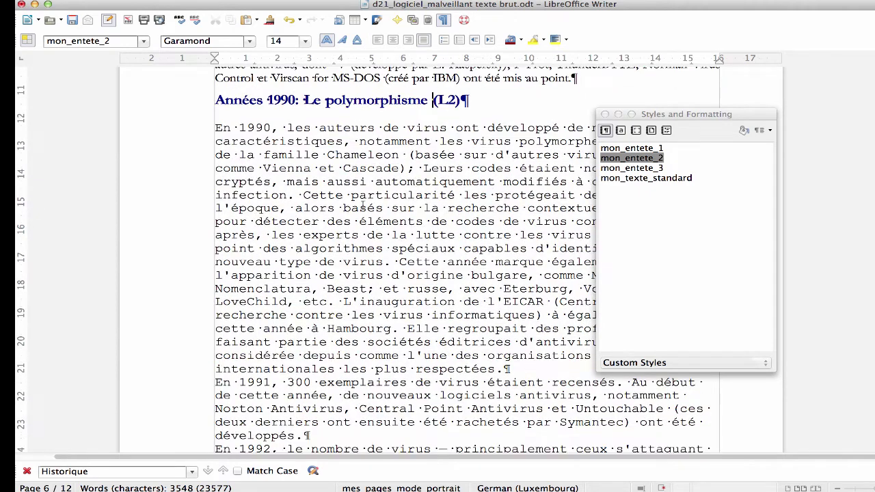
{"action": "left_click_drag", "start_coordinate": [214, 128], "coordinate": [585, 145]}
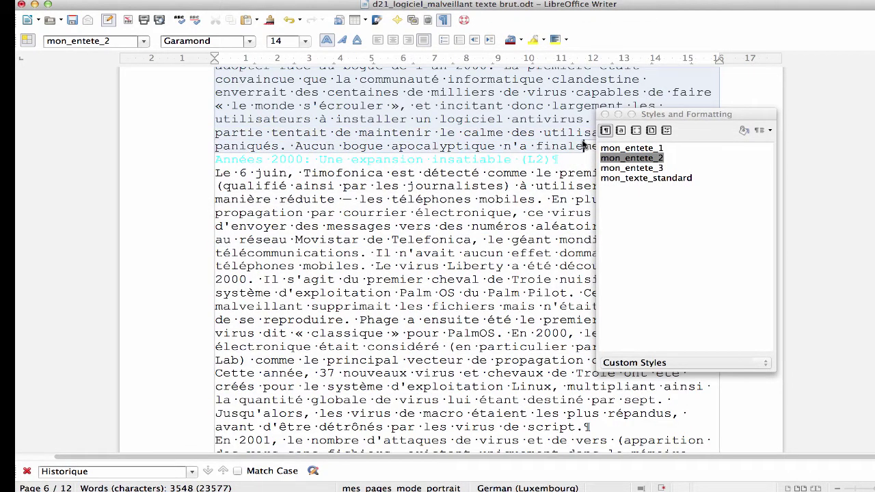
{"action": "double_click", "coordinate": [647, 178]}
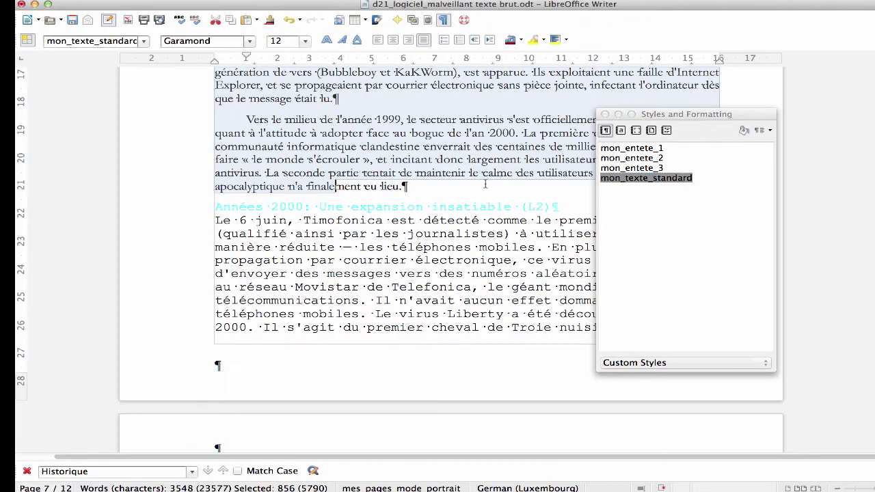
Apply mon_entete_2 to Années 2000 and select its body text from Le 6 juin onward.
{"action": "left_click", "coordinate": [465, 207]}
{"action": "double_click", "coordinate": [643, 158]}
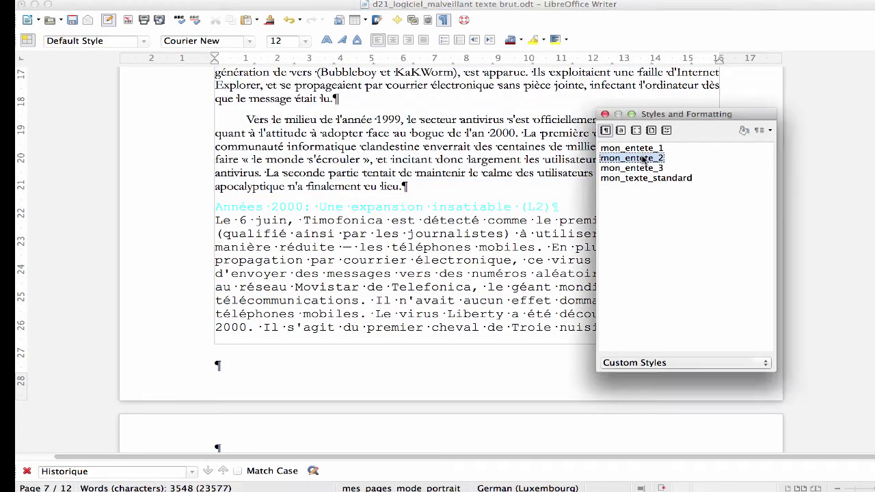
{"action": "left_click_drag", "start_coordinate": [217, 235], "coordinate": [303, 373]}
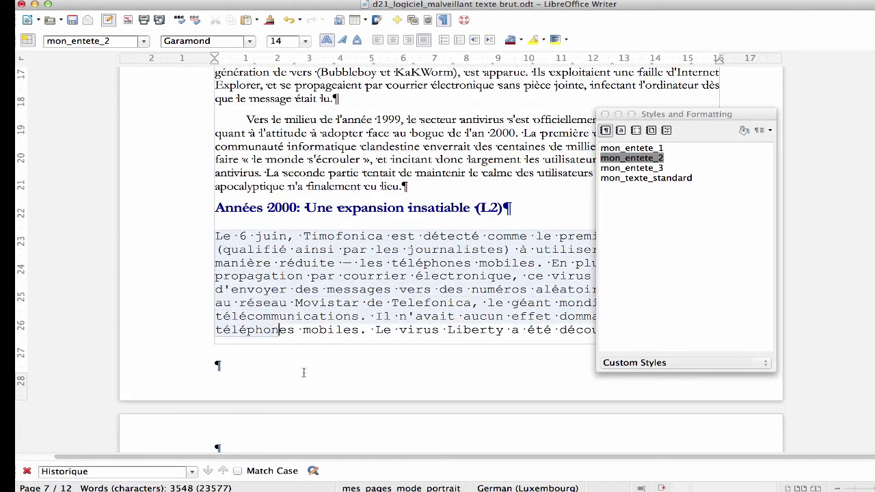
{"action": "left_click_drag", "start_coordinate": [325, 442], "coordinate": [505, 210]}
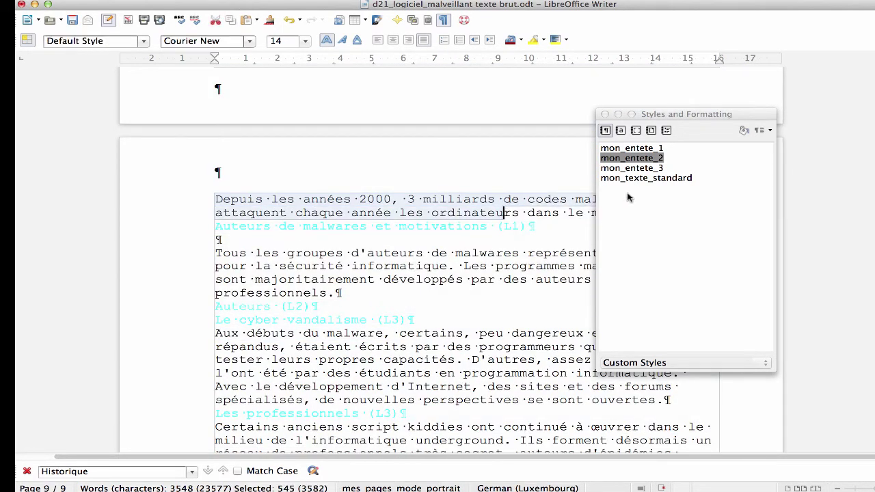
Apply mon_texte_standard to the 2000s text and Tous les groupes, mon_entete_1 to Auteurs de malwares.
{"action": "double_click", "coordinate": [643, 181]}
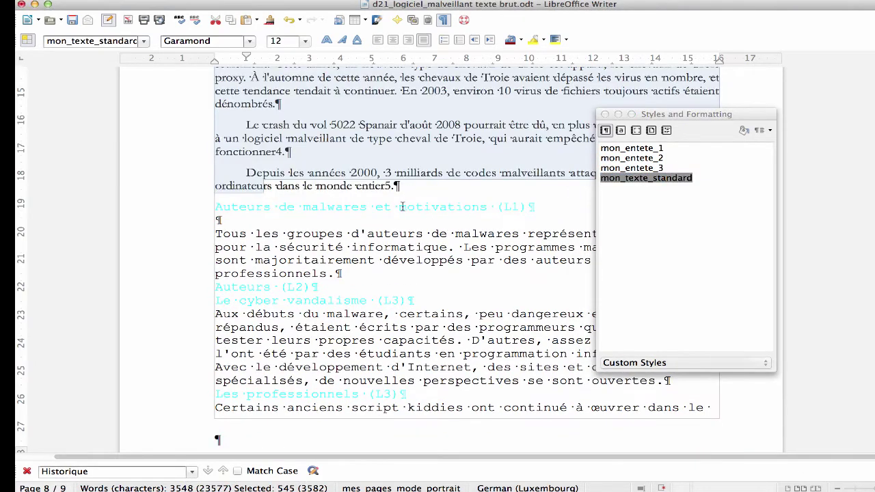
{"action": "left_click", "coordinate": [400, 206]}
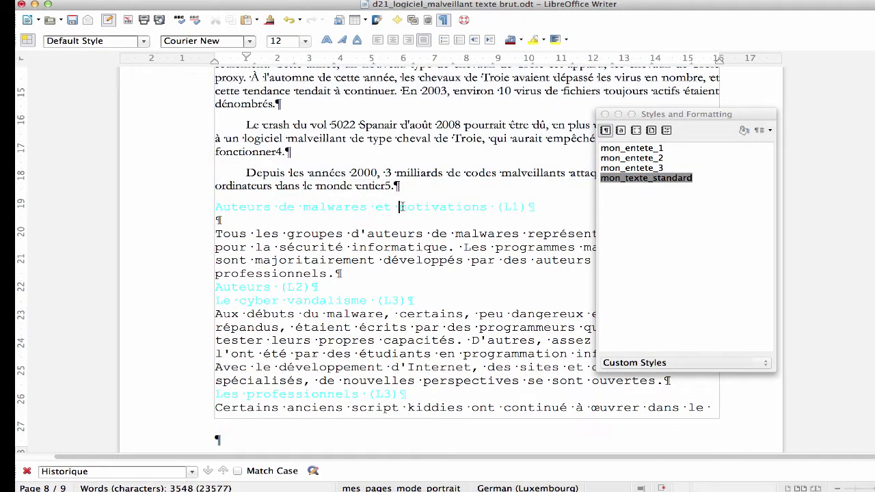
{"action": "double_click", "coordinate": [630, 149]}
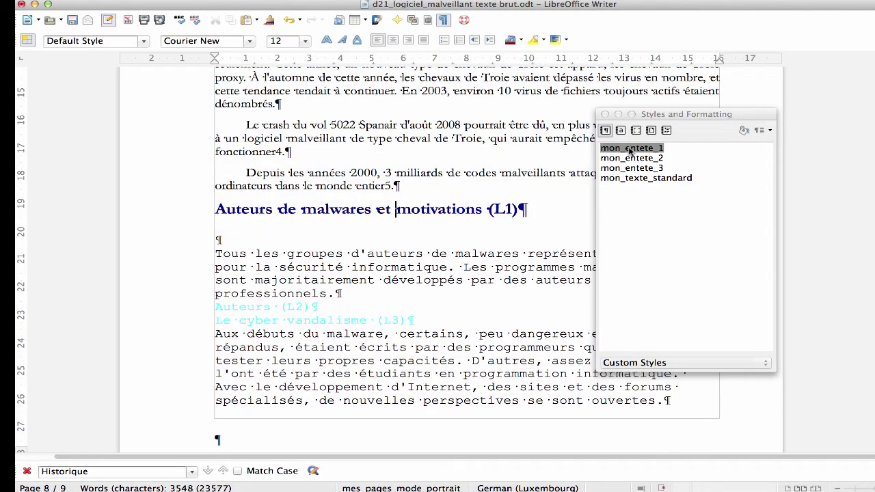
{"action": "left_click", "coordinate": [374, 266]}
{"action": "double_click", "coordinate": [662, 179]}
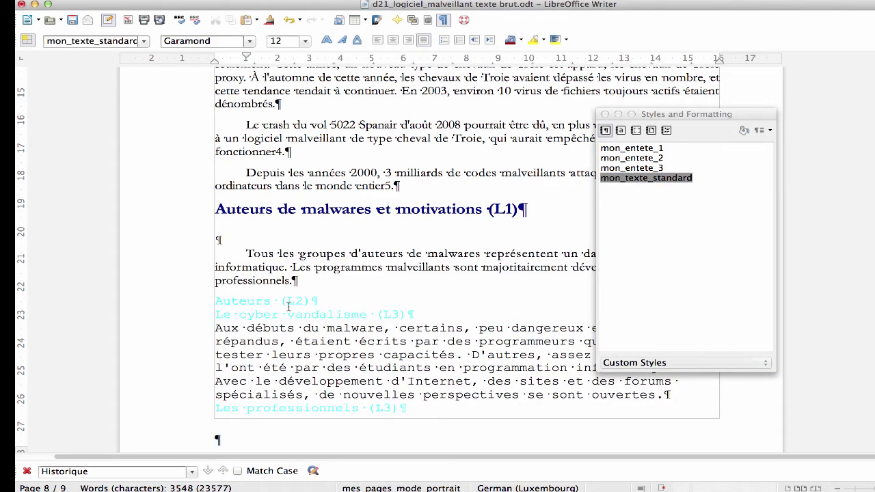
Style Auteurs as mon_entete_2 and Le cyber vandalisme as mon_entete_3.
{"action": "left_click", "coordinate": [287, 305]}
{"action": "double_click", "coordinate": [632, 160]}
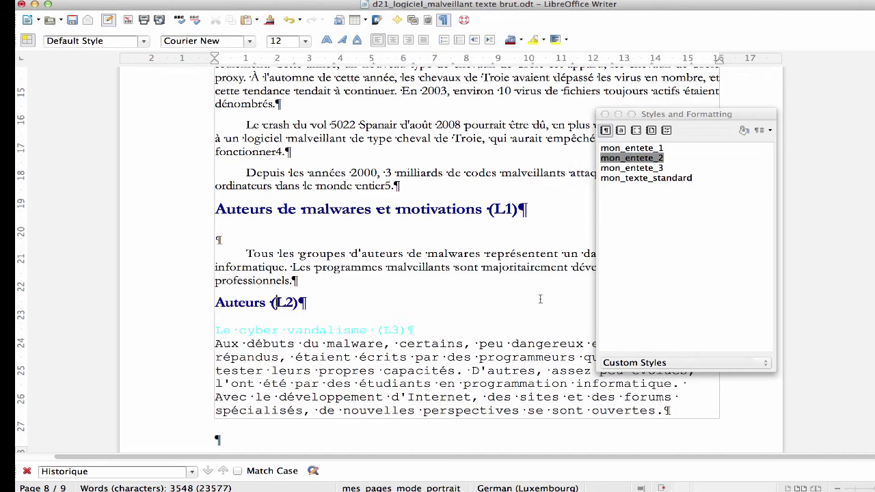
{"action": "left_click", "coordinate": [314, 332]}
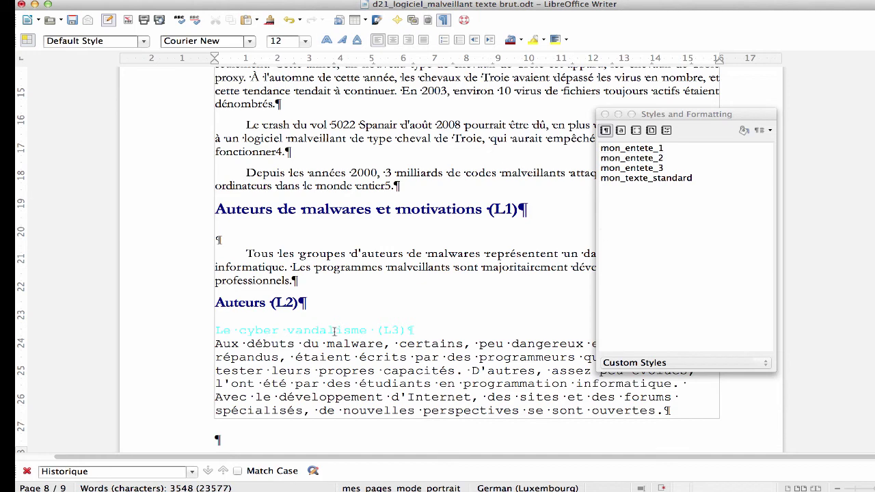
{"action": "double_click", "coordinate": [653, 168]}
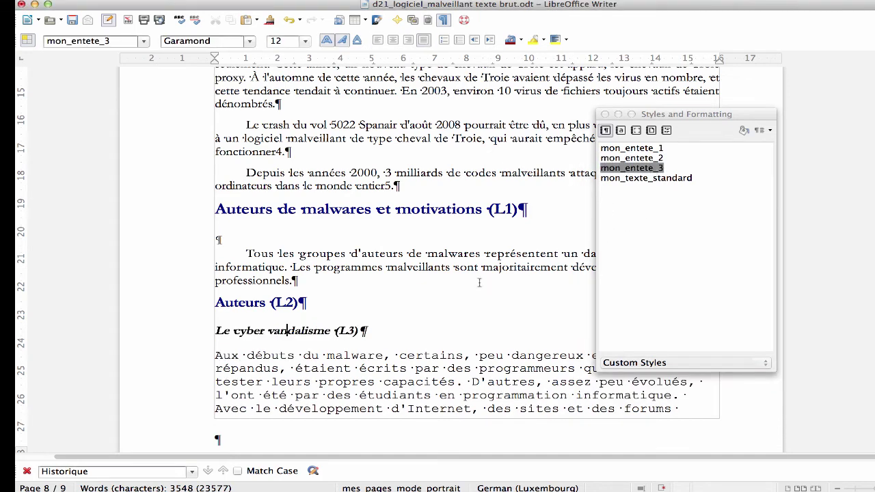
{"action": "scroll", "coordinate": [479, 282], "scroll_direction": "down", "scroll_amount": 1}
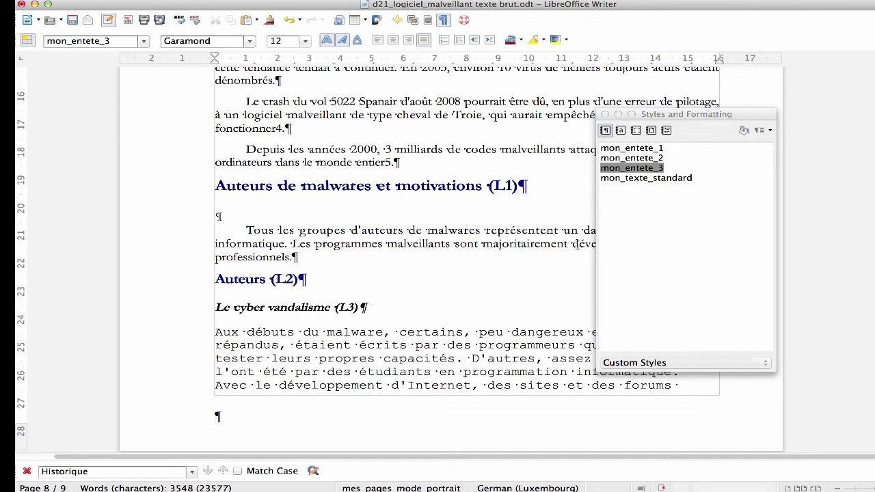
Link the mon_entete_3 style to mon_entete_1 as its parent style.
{"action": "right_click", "coordinate": [625, 175]}
{"action": "left_click", "coordinate": [654, 186]}
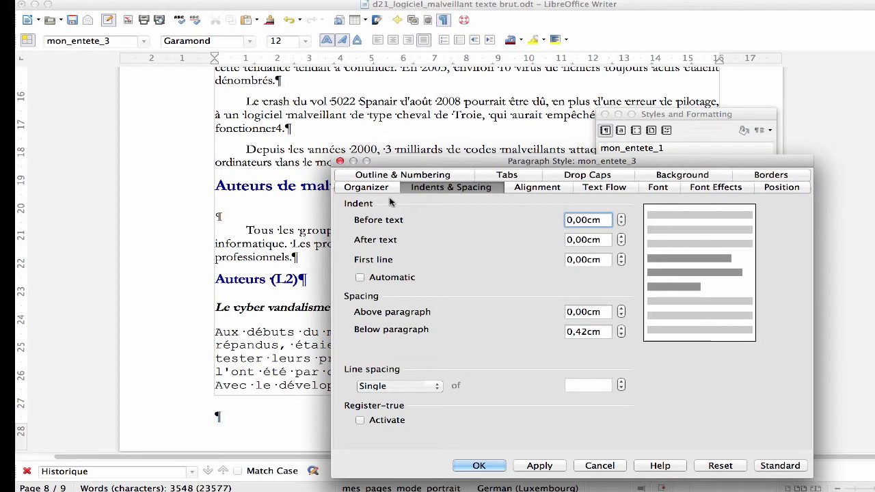
{"action": "left_click", "coordinate": [370, 190]}
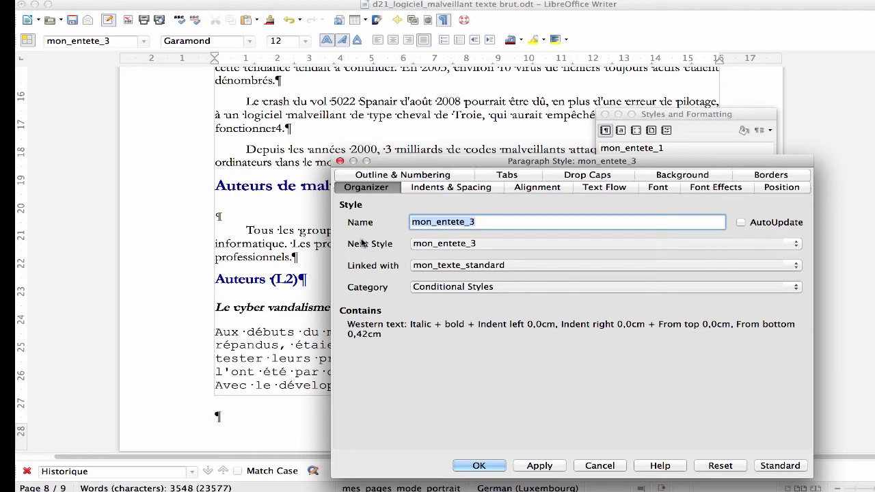
{"action": "left_click", "coordinate": [491, 266]}
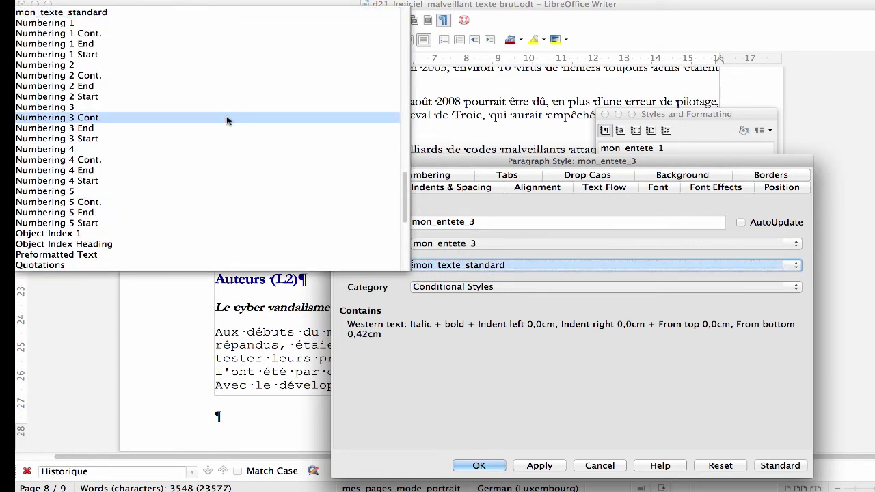
{"action": "key", "text": "Home"}
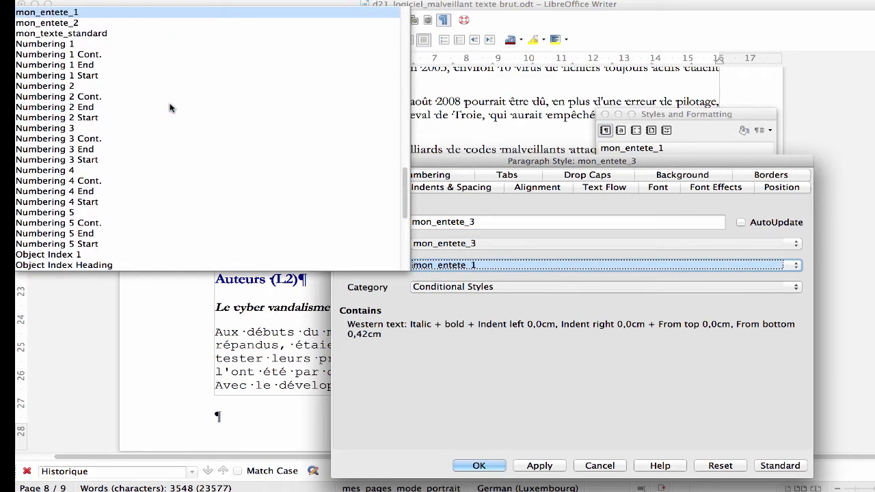
{"action": "left_click", "coordinate": [86, 14]}
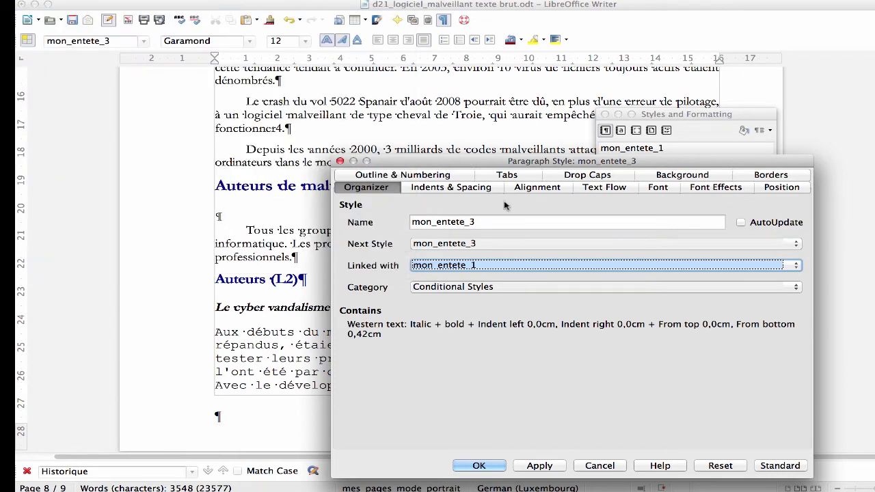
Give mon_entete_3 12 pt spacing below and a 12pt font size, and save it.
{"action": "left_click", "coordinate": [463, 191]}
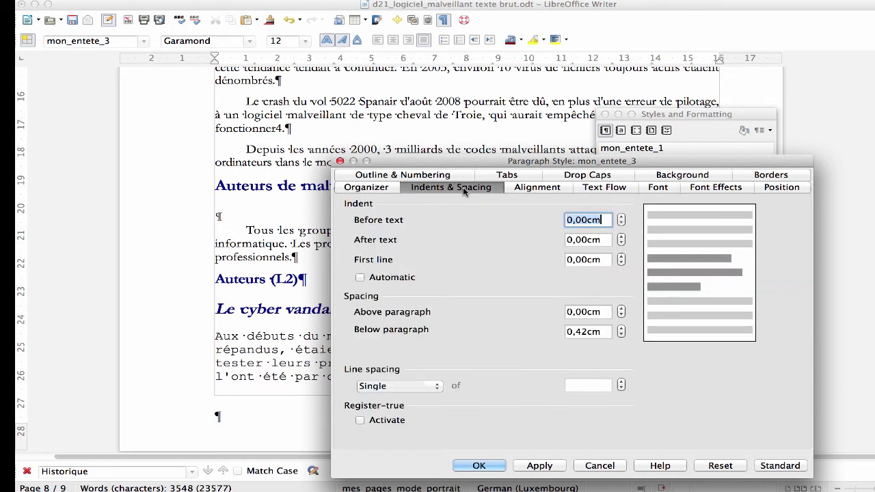
{"action": "left_click", "coordinate": [606, 331]}
{"action": "triple_click", "coordinate": [606, 331]}
{"action": "type", "text": "12 pt"}
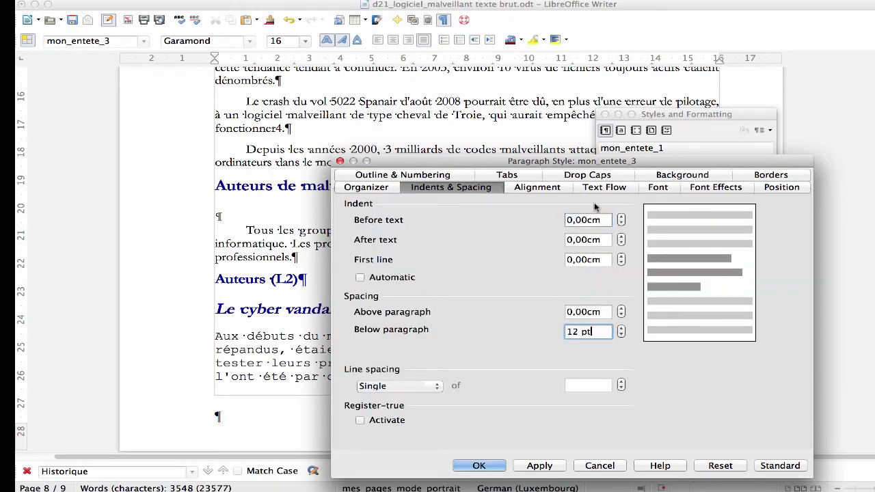
{"action": "left_click", "coordinate": [661, 188]}
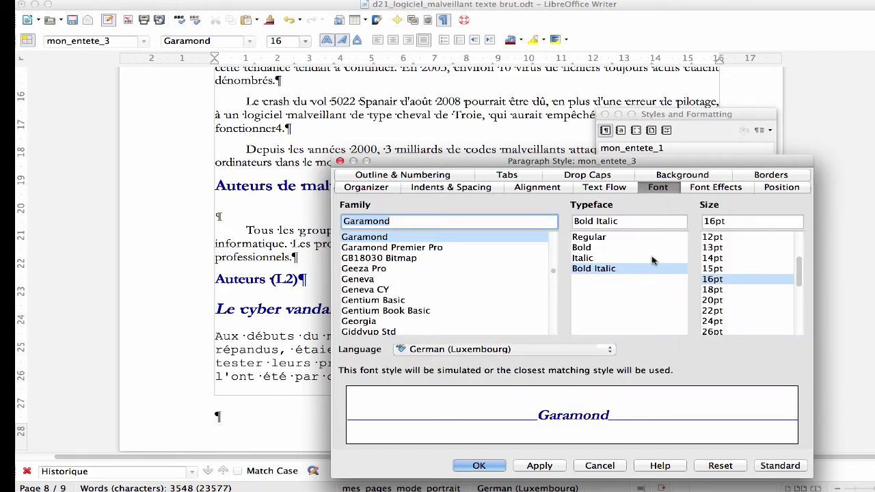
{"action": "left_click", "coordinate": [716, 238]}
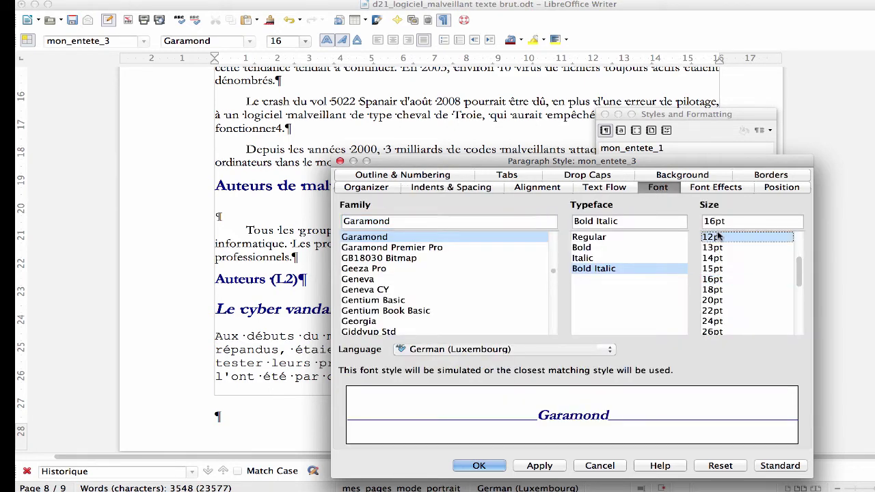
{"action": "left_click", "coordinate": [727, 191]}
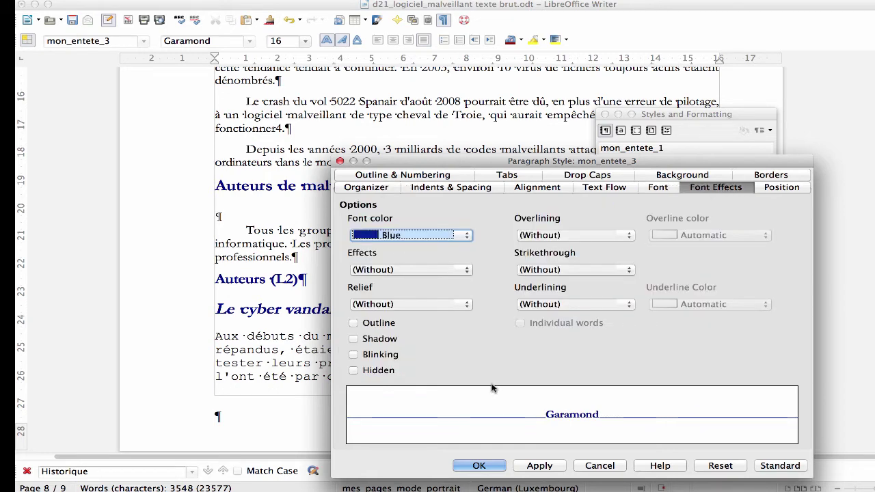
{"action": "left_click", "coordinate": [493, 465]}
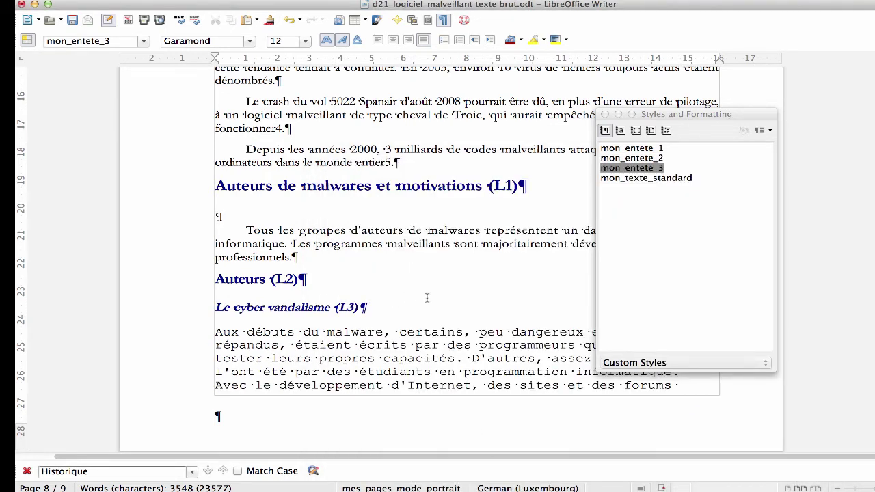
Make Les professionnels mon_entete_3, with the Aux débuts and Courier paragraphs in mon_texte_standard.
{"action": "scroll", "coordinate": [426, 299], "scroll_direction": "down", "scroll_amount": 1}
{"action": "scroll", "coordinate": [427, 298], "scroll_direction": "down", "scroll_amount": 2}
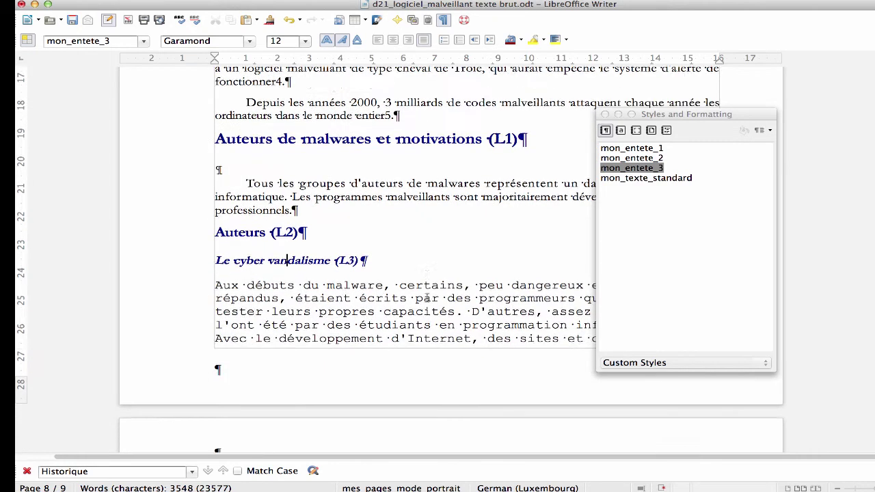
{"action": "left_click", "coordinate": [353, 283]}
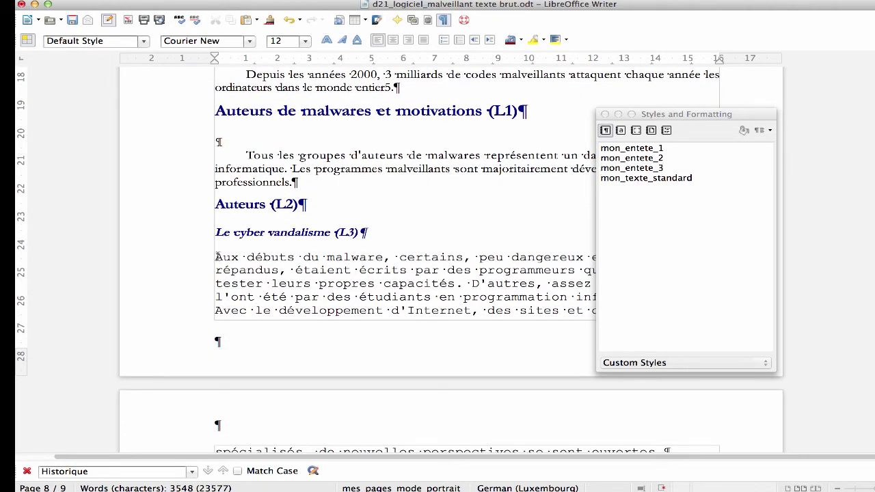
{"action": "left_click_drag", "start_coordinate": [216, 258], "coordinate": [367, 330]}
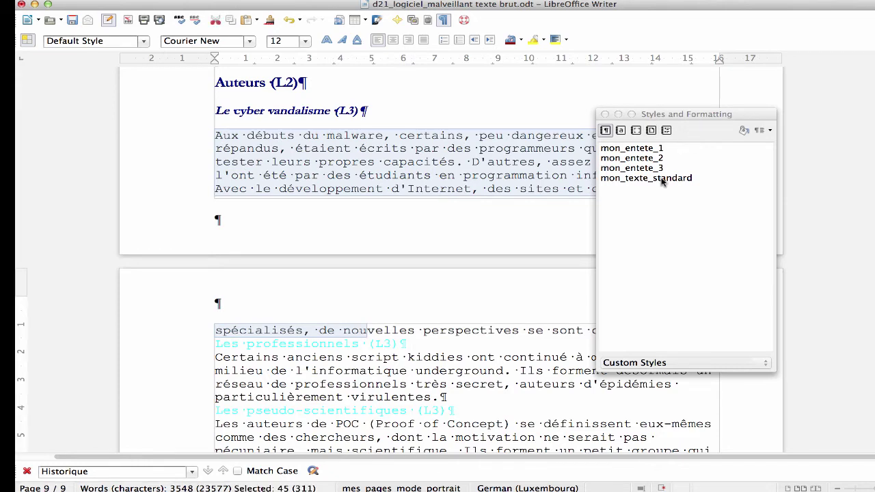
{"action": "double_click", "coordinate": [668, 178]}
{"action": "left_click", "coordinate": [360, 330]}
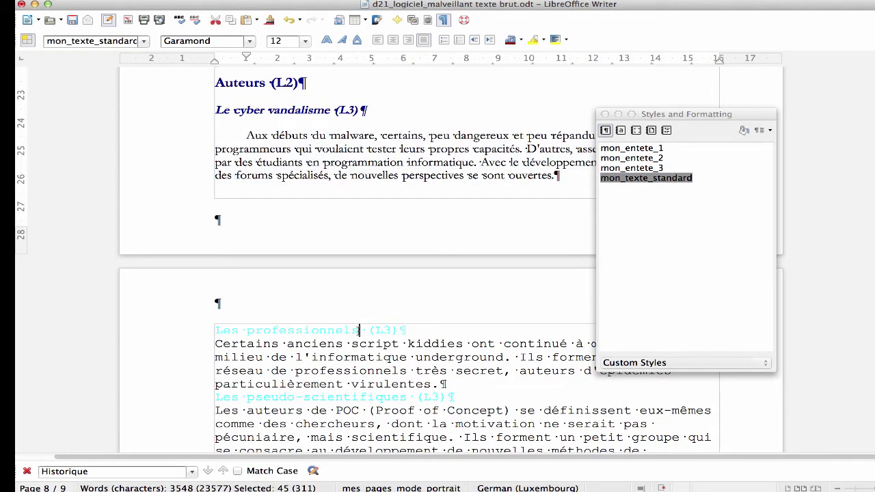
{"action": "double_click", "coordinate": [636, 168]}
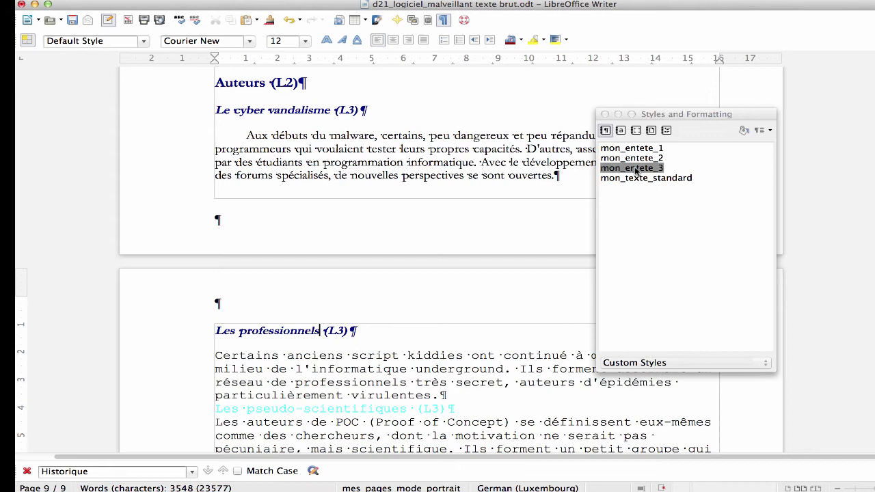
{"action": "left_click", "coordinate": [355, 370]}
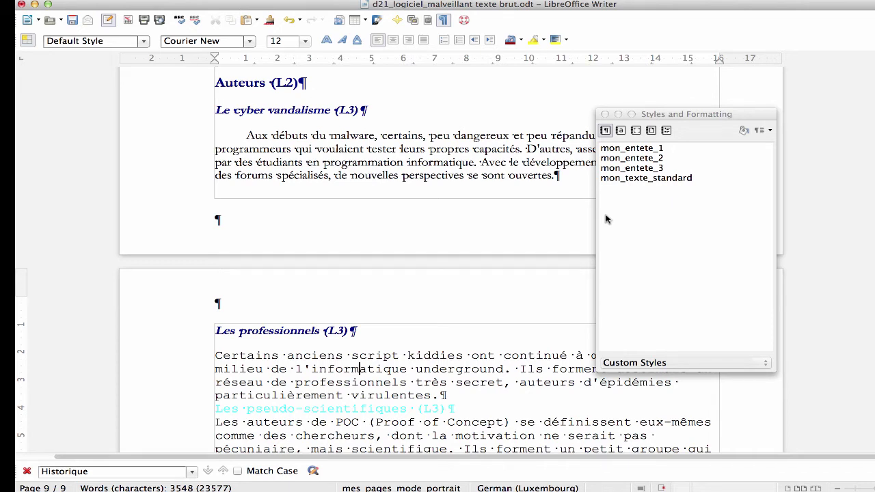
{"action": "left_click", "coordinate": [644, 180]}
{"action": "double_click", "coordinate": [644, 179]}
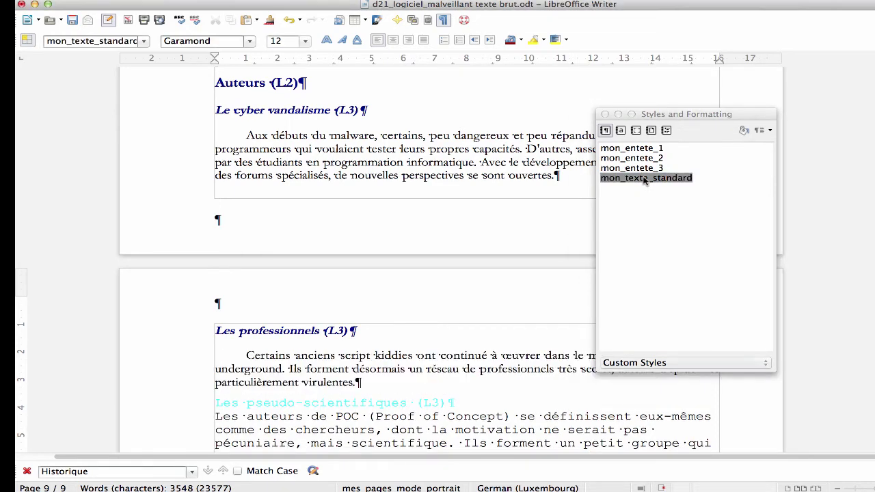
Make Les pseudo-scientifiques a mon_entete_3 heading and the POC paragraph mon_texte_standard.
{"action": "scroll", "coordinate": [437, 291], "scroll_direction": "down", "scroll_amount": 1}
{"action": "left_click", "coordinate": [404, 369]}
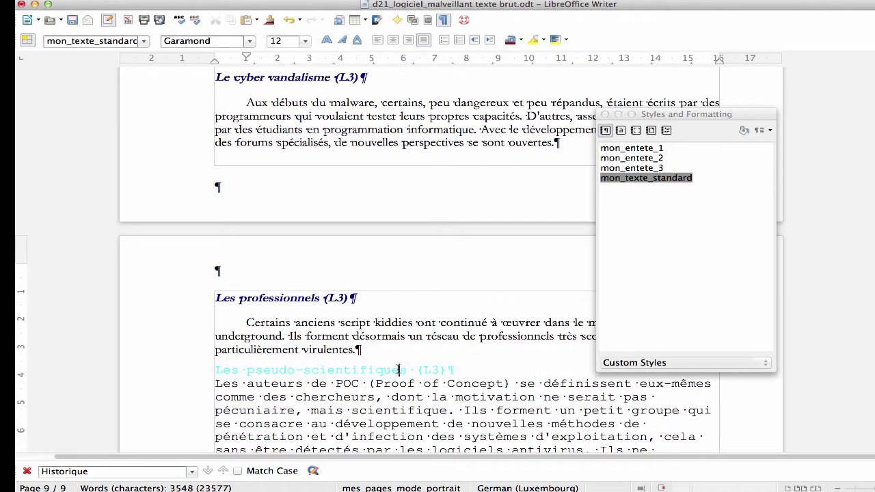
{"action": "double_click", "coordinate": [650, 168]}
{"action": "scroll", "coordinate": [422, 306], "scroll_direction": "down", "scroll_amount": 2}
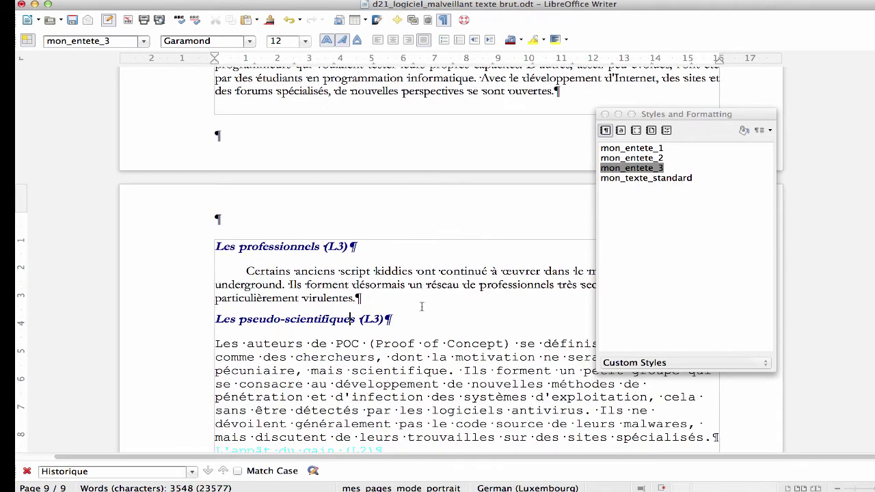
{"action": "scroll", "coordinate": [358, 275], "scroll_direction": "down", "scroll_amount": 4}
{"action": "left_click", "coordinate": [358, 275]}
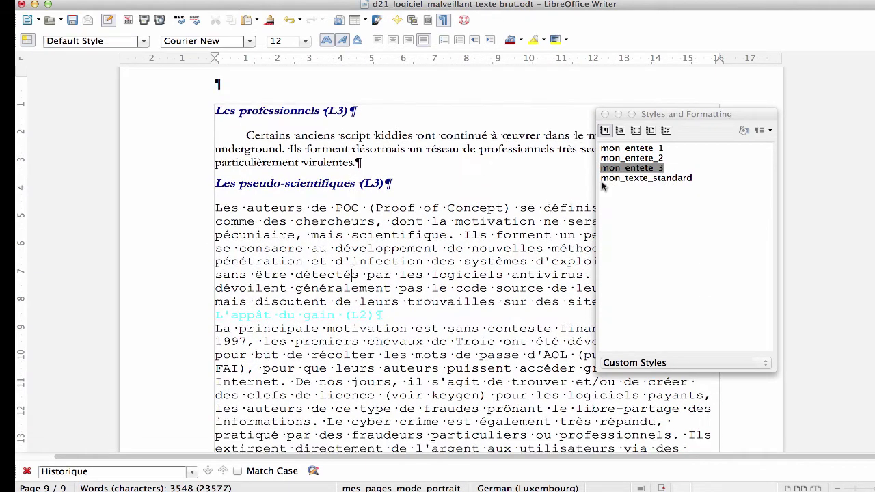
{"action": "double_click", "coordinate": [630, 178]}
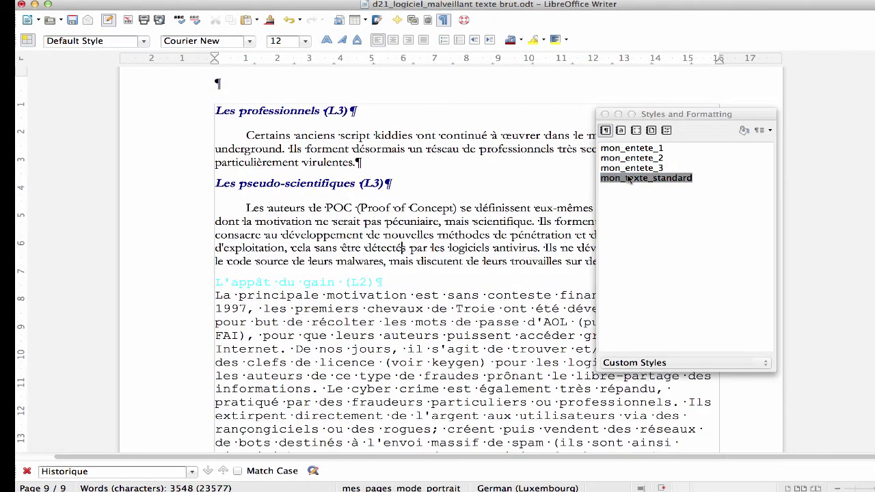
Make L'appât du gain a mon_entete_2 heading and its final body paragraph mon_texte_standard.
{"action": "left_click", "coordinate": [328, 282]}
{"action": "double_click", "coordinate": [631, 158]}
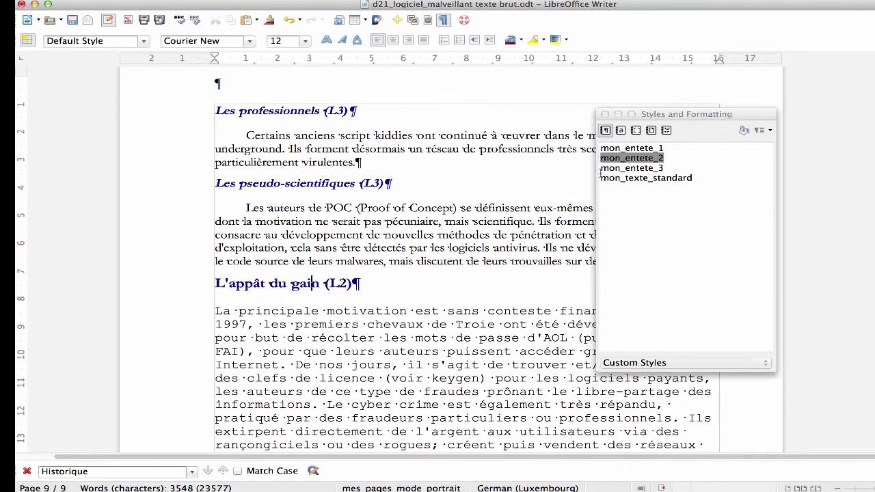
{"action": "scroll", "coordinate": [335, 325], "scroll_direction": "down", "scroll_amount": 5}
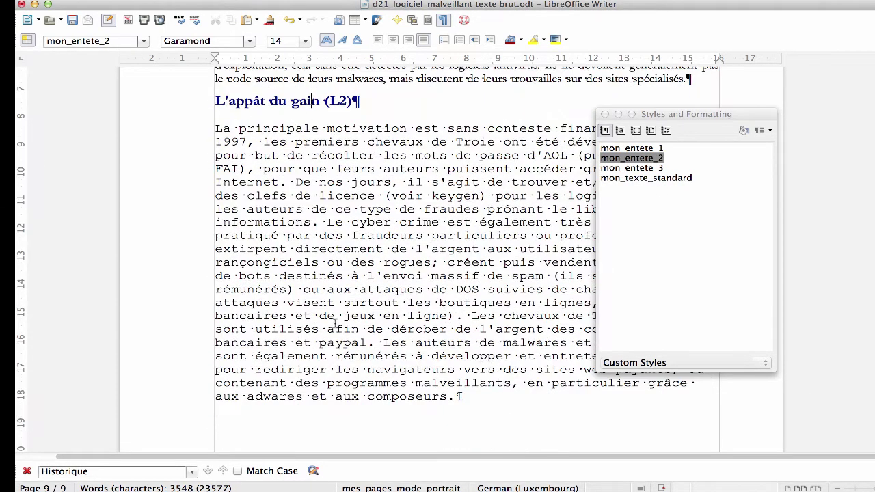
{"action": "left_click", "coordinate": [382, 317]}
{"action": "double_click", "coordinate": [650, 177]}
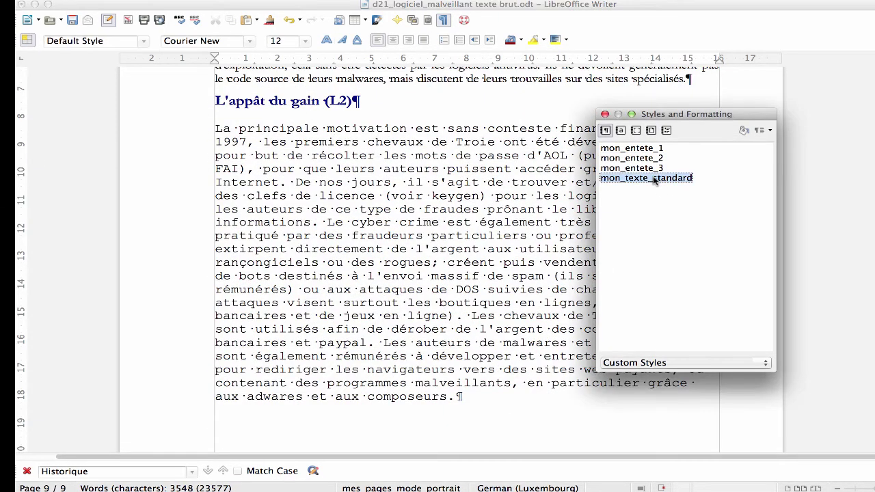
{"action": "scroll", "coordinate": [412, 210], "scroll_direction": "down", "scroll_amount": 8}
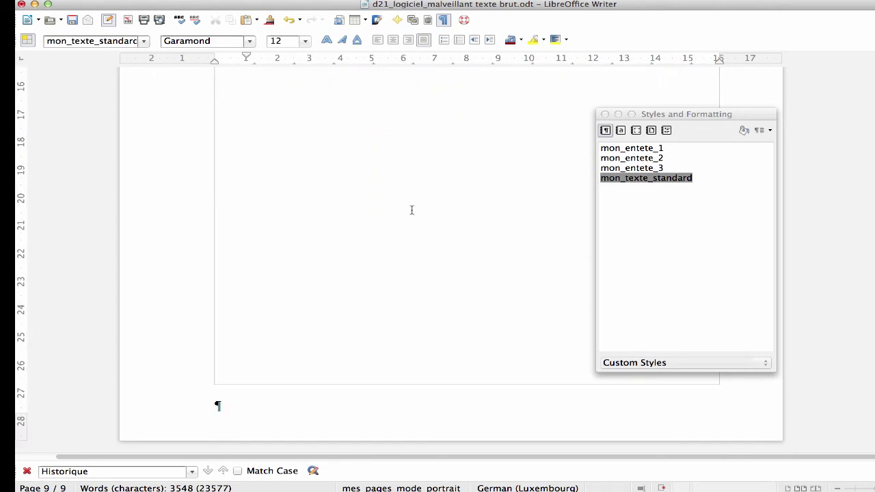
Open the Save As dialog from the File menu.
{"action": "scroll", "coordinate": [412, 210], "scroll_direction": "up", "scroll_amount": 4}
{"action": "scroll", "coordinate": [412, 210], "scroll_direction": "up", "scroll_amount": 6}
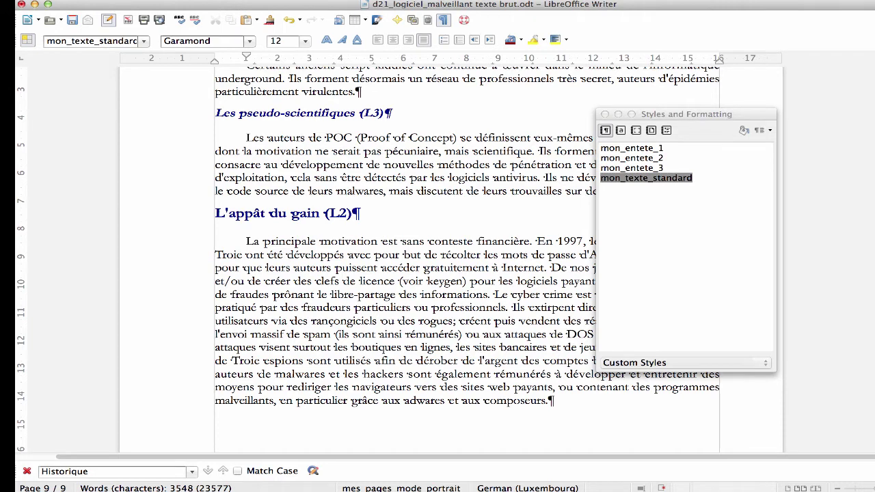
{"action": "left_click", "coordinate": [113, 1]}
{"action": "left_click", "coordinate": [154, 87]}
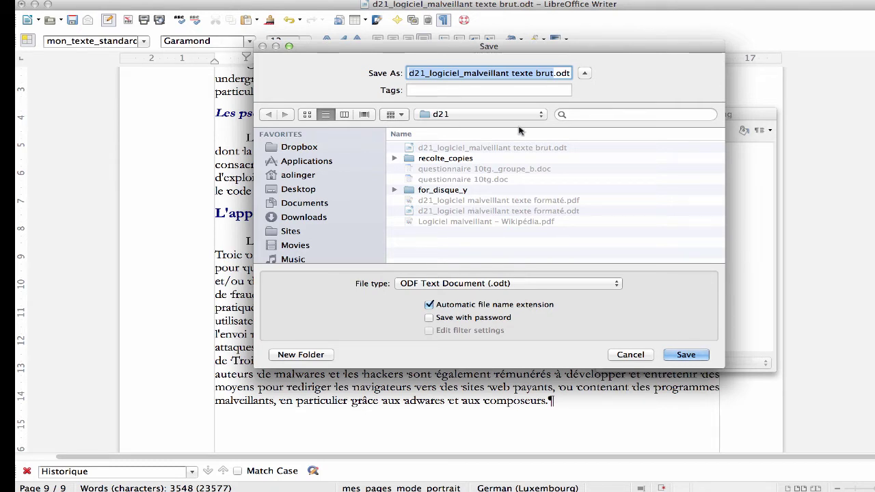
Replace 'brut' in the file name to make 'd21_logiciel_malveillant texte formaté version live' and save in d21.
{"action": "left_click", "coordinate": [555, 72]}
{"action": "key", "text": "BackSpace"}
{"action": "key", "text": "BackSpace"}
{"action": "key", "text": "BackSpace"}
{"action": "key", "text": "BackSpace"}
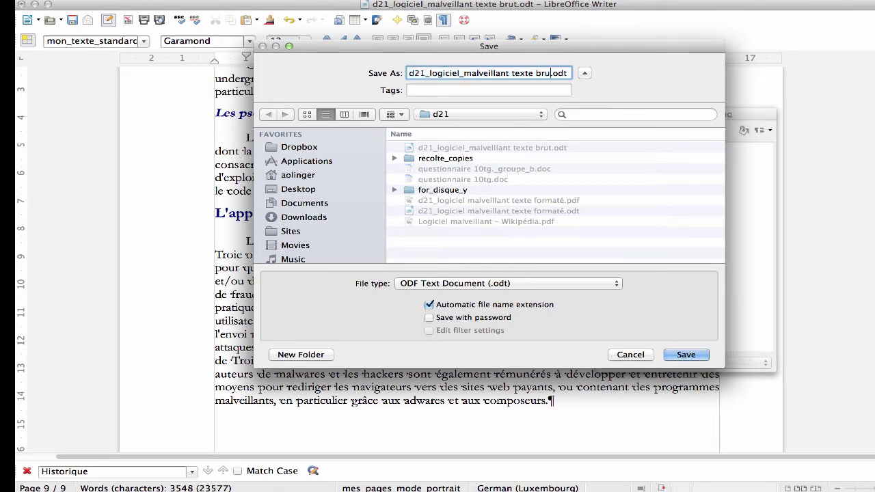
{"action": "type", "text": "fin"}
{"action": "key", "text": "BackSpace"}
{"action": "key", "text": "BackSpace"}
{"action": "type", "text": "ormaté"}
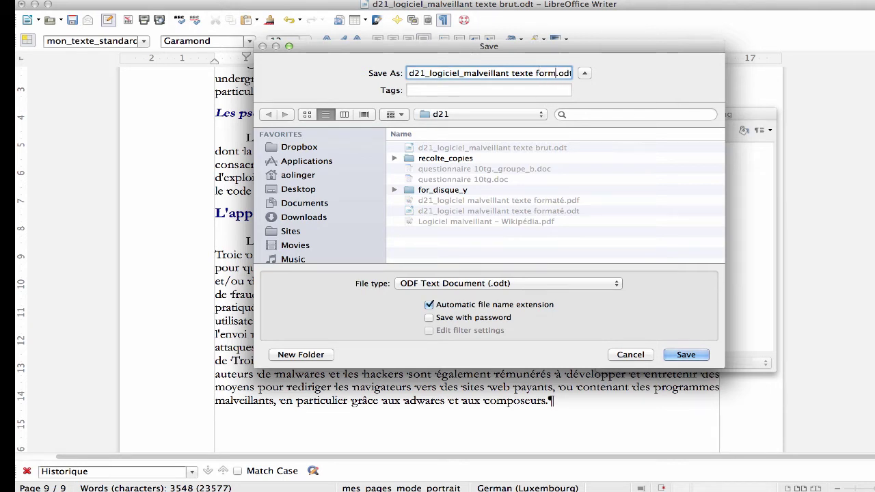
{"action": "left_click", "coordinate": [461, 115]}
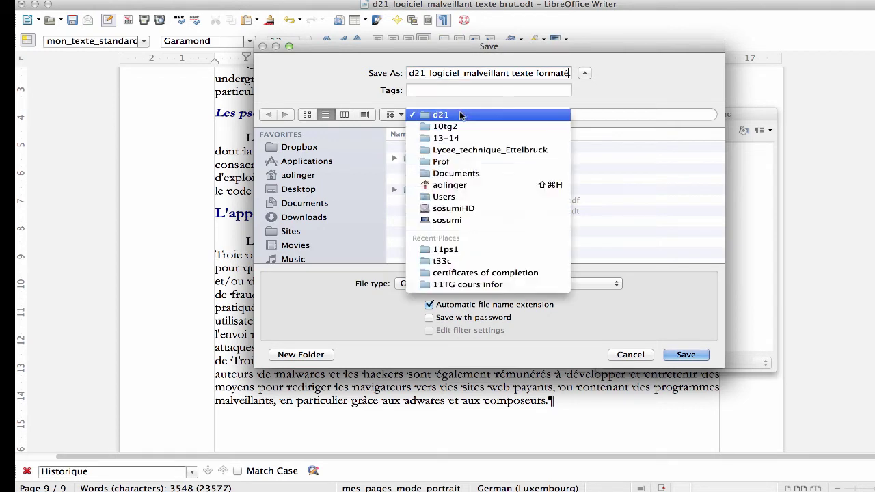
{"action": "left_click", "coordinate": [461, 115]}
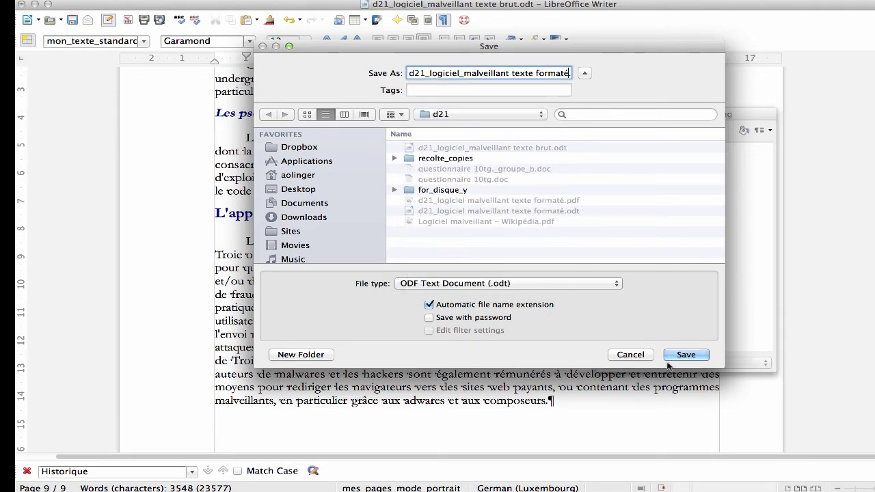
{"action": "type", "text": "version "}
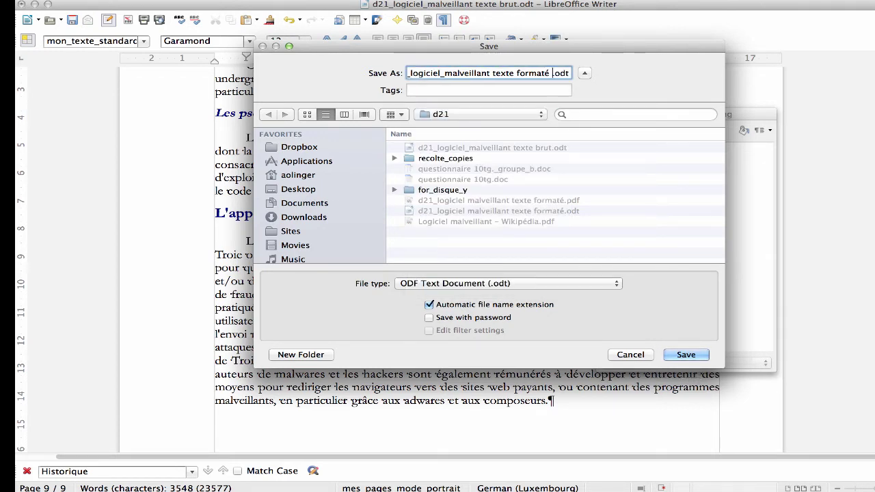
{"action": "type", "text": "live"}
{"action": "key", "text": "Return"}
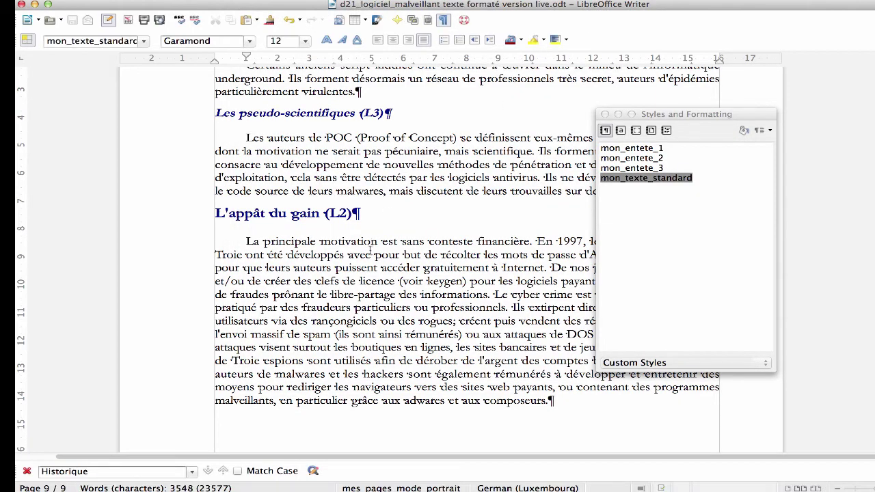
{"action": "scroll", "coordinate": [370, 250], "scroll_direction": "up", "scroll_amount": 20}
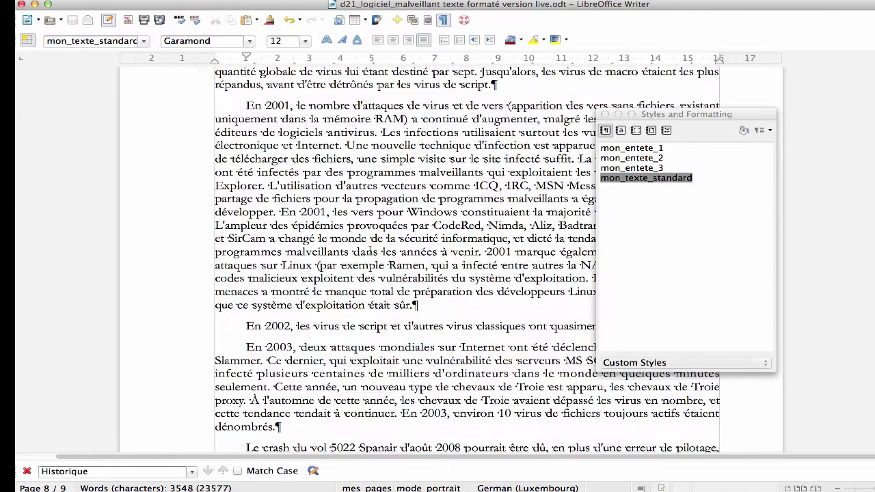
{"action": "scroll", "coordinate": [370, 251], "scroll_direction": "up", "scroll_amount": 20}
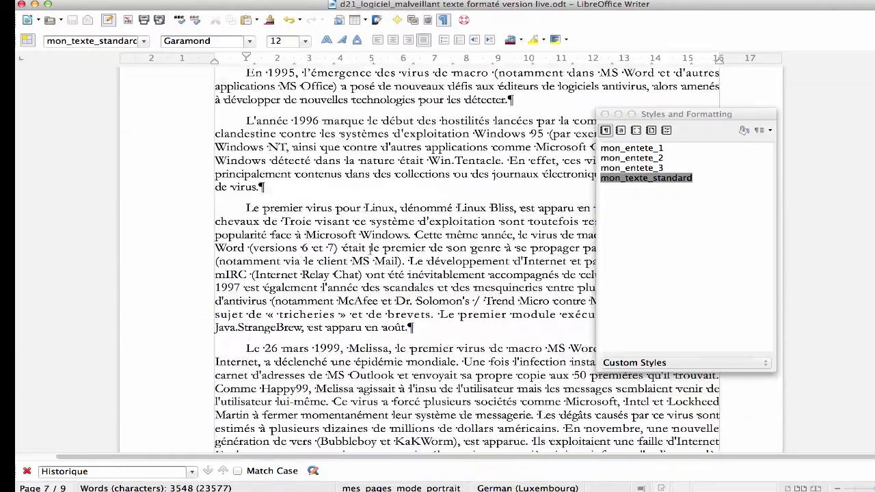
{"action": "scroll", "coordinate": [370, 250], "scroll_direction": "up", "scroll_amount": 5}
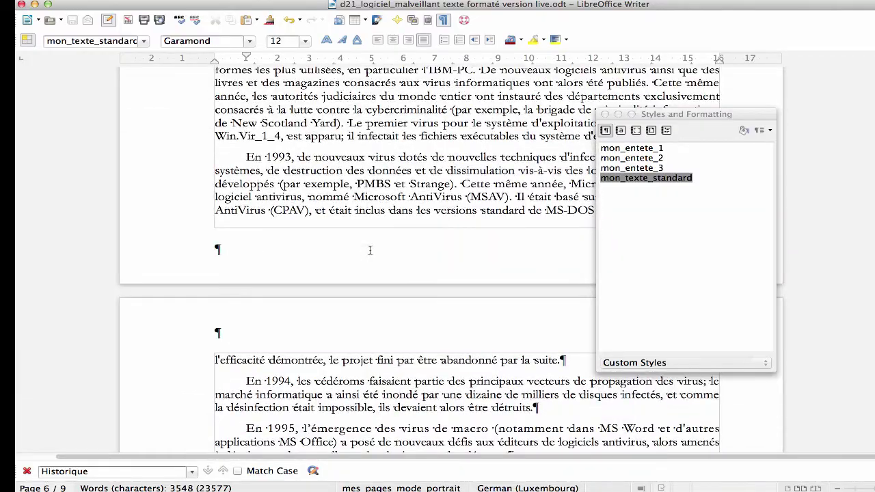
{"action": "scroll", "coordinate": [370, 251], "scroll_direction": "up", "scroll_amount": 15}
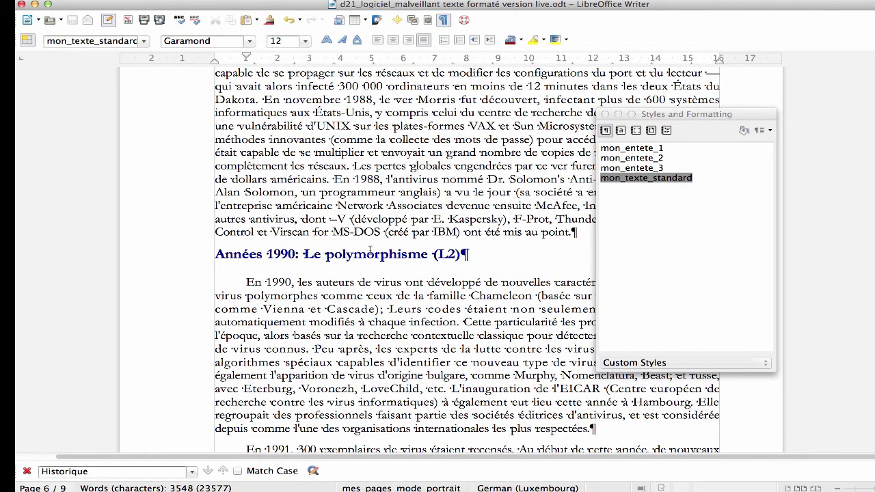
{"action": "scroll", "coordinate": [370, 251], "scroll_direction": "up", "scroll_amount": 12}
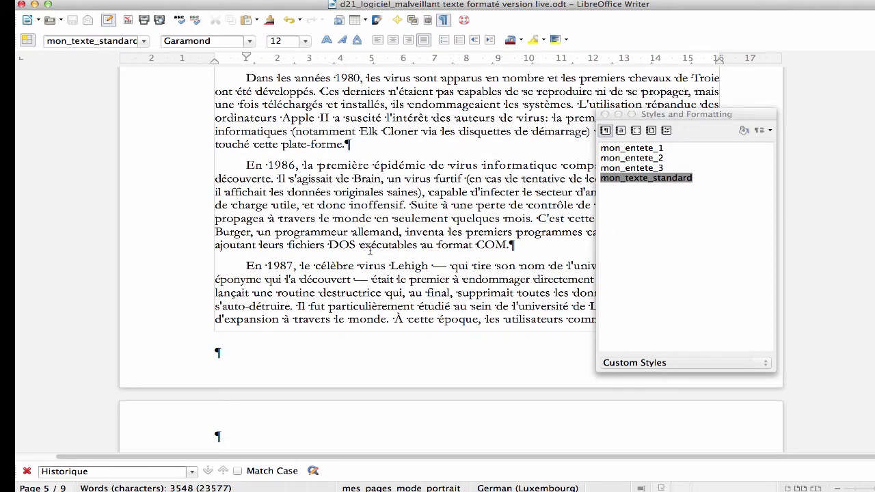
{"action": "scroll", "coordinate": [370, 250], "scroll_direction": "up", "scroll_amount": 20}
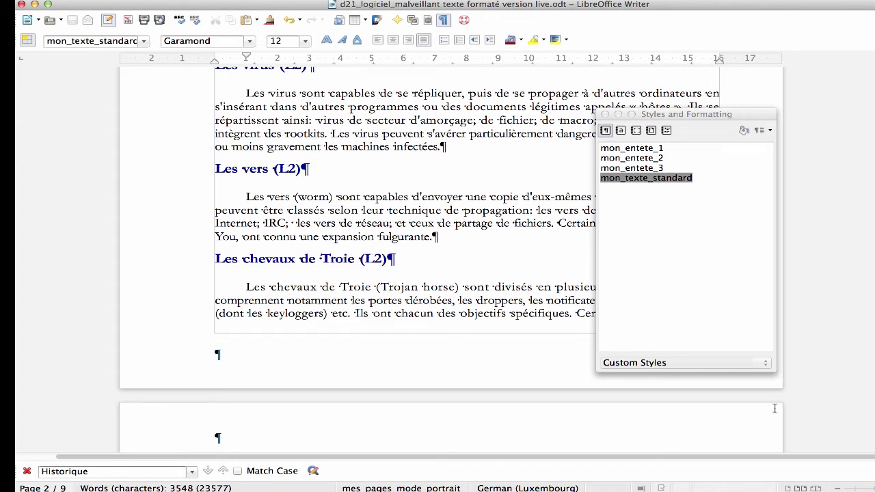
{"action": "mouse_move", "coordinate": [827, 483]}
{"action": "left_click", "coordinate": [639, 179]}
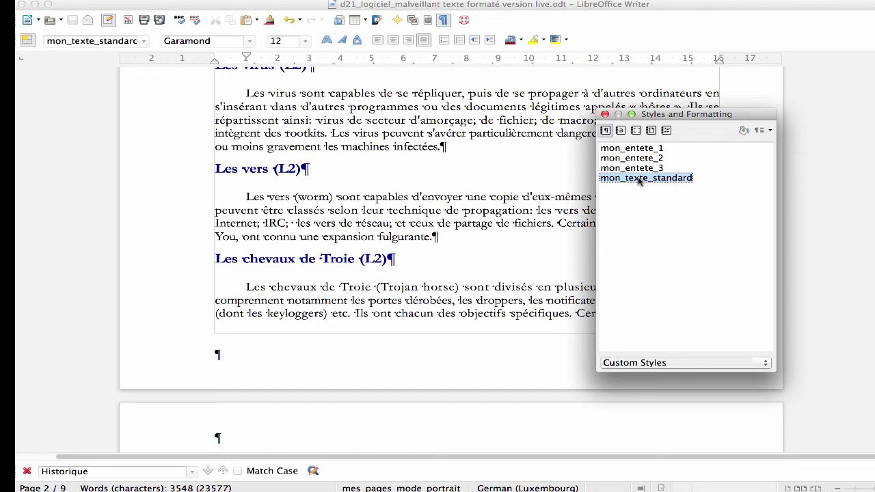
Change the mon_texte_standard paragraph style's font family to Apple Braille.
{"action": "right_click", "coordinate": [640, 179]}
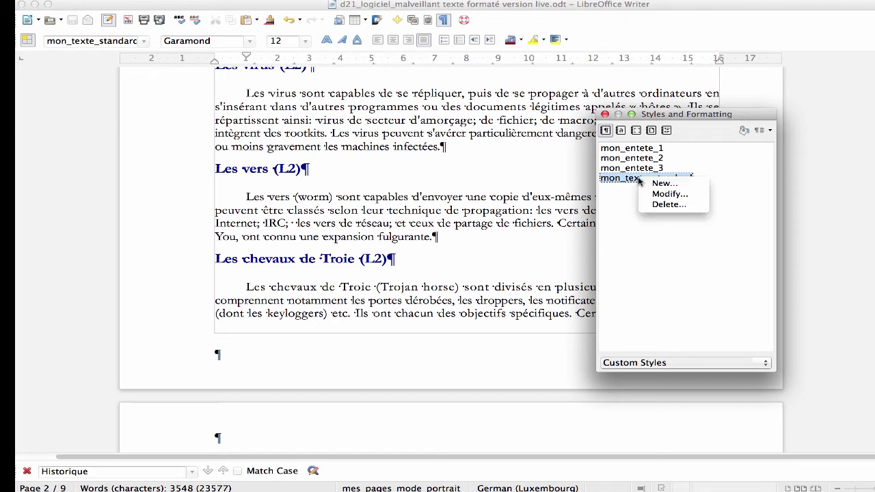
{"action": "left_click", "coordinate": [669, 201]}
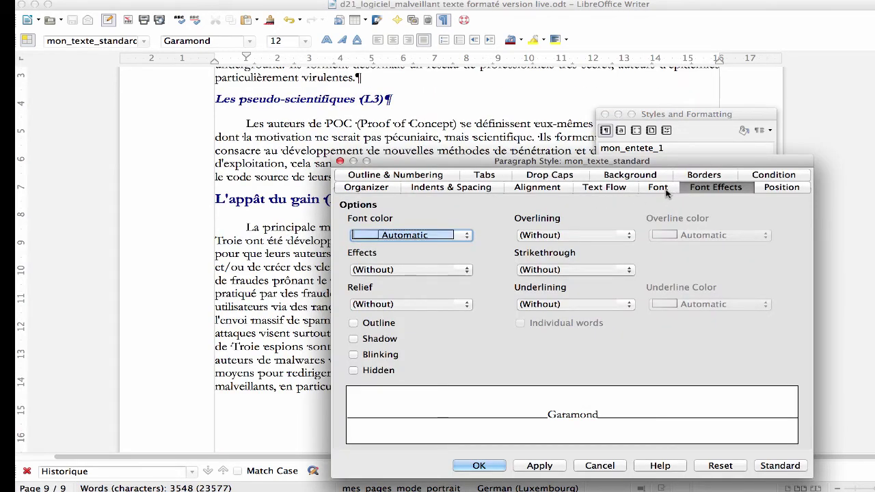
{"action": "left_click", "coordinate": [667, 193]}
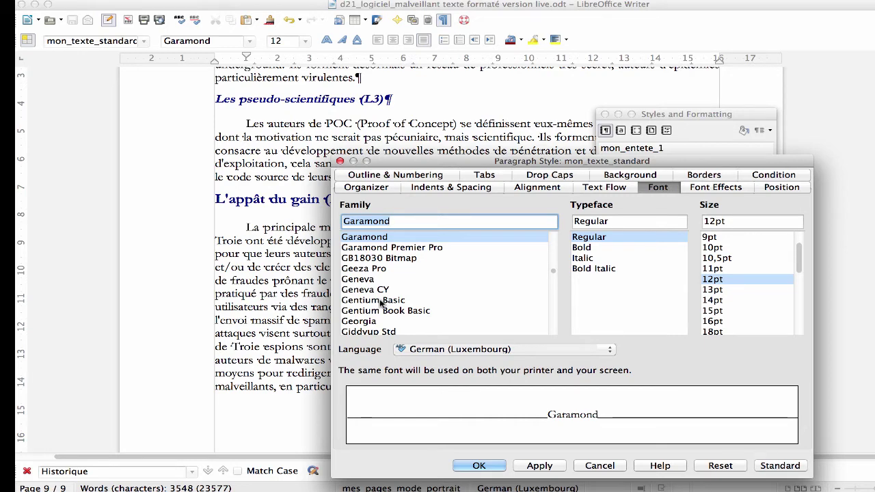
{"action": "left_click", "coordinate": [381, 301]}
{"action": "type", "text": "pap"}
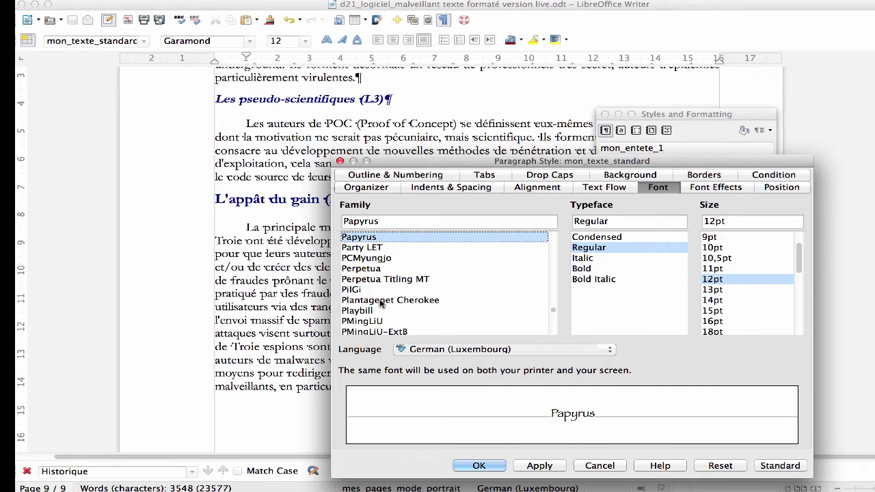
{"action": "type", "text": "ap"}
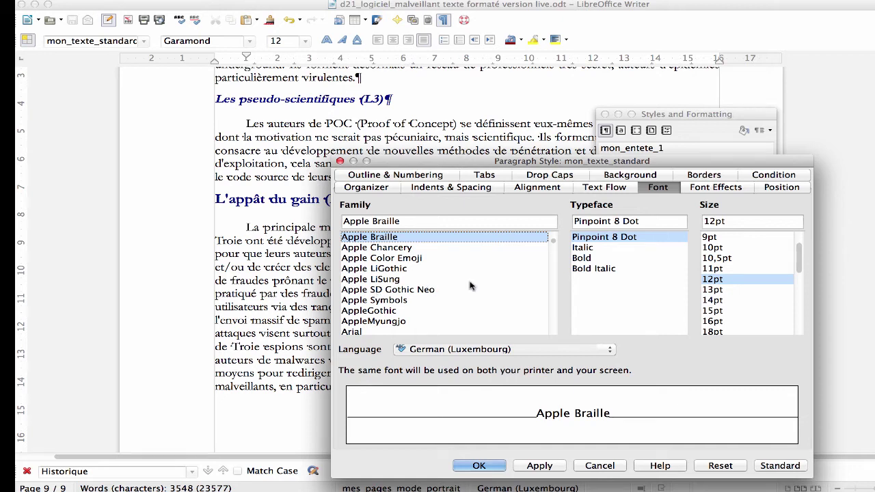
{"action": "left_click", "coordinate": [479, 467]}
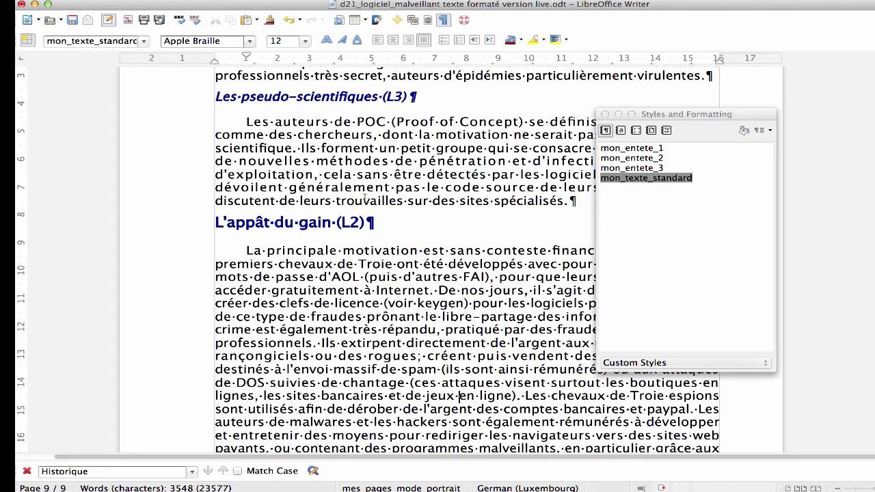
Switch the mon_texte_standard style's font family to Andale Mono.
{"action": "right_click", "coordinate": [624, 179]}
{"action": "left_click", "coordinate": [646, 192]}
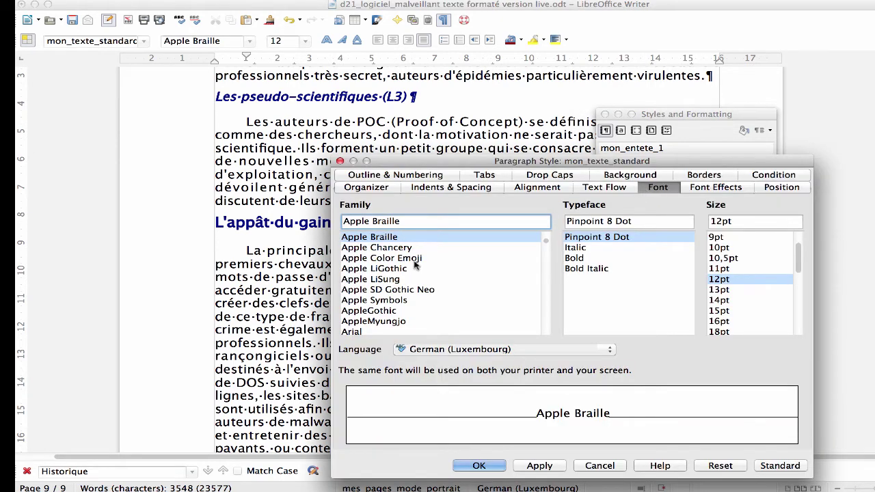
{"action": "scroll", "coordinate": [415, 265], "scroll_direction": "up", "scroll_amount": 1}
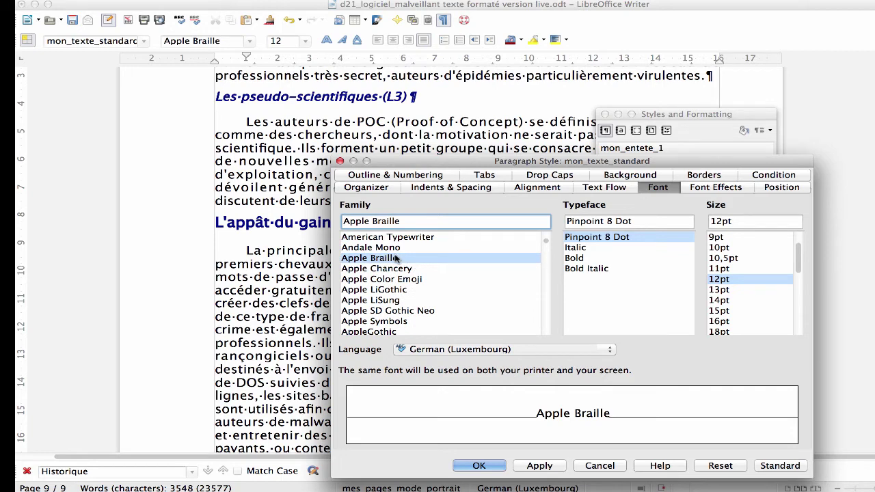
{"action": "left_click", "coordinate": [396, 250]}
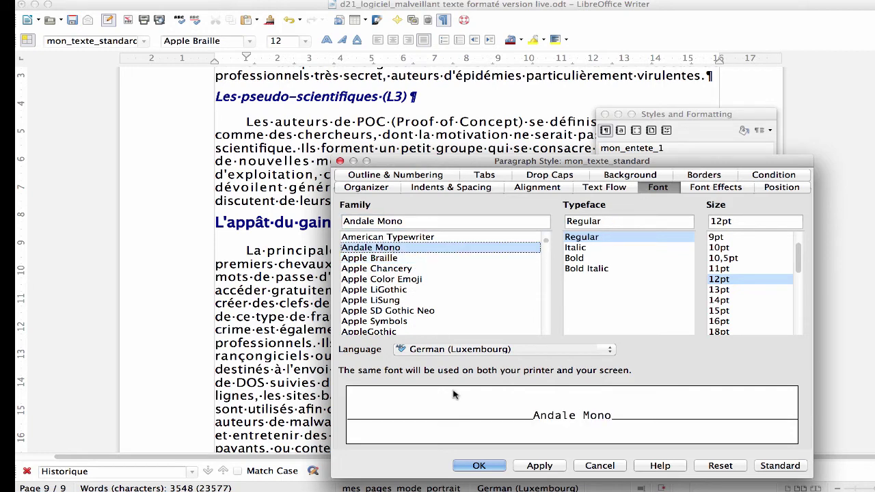
{"action": "left_click", "coordinate": [479, 466]}
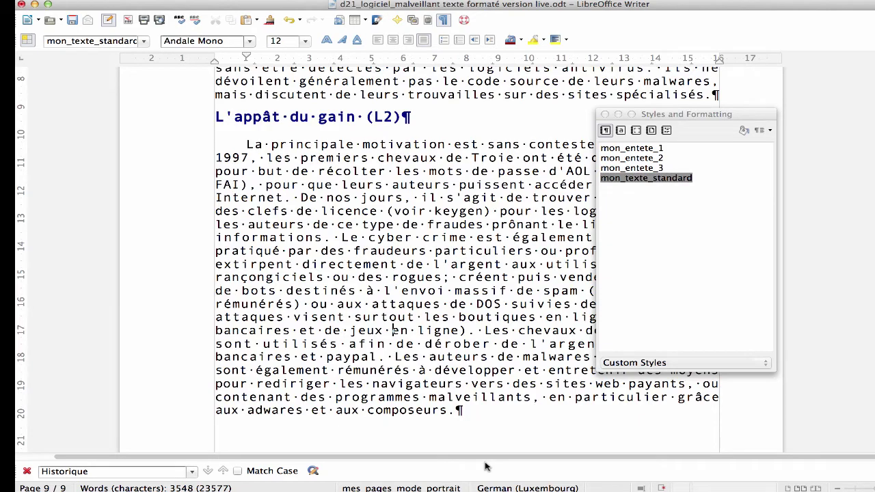
Check which style the 'L'appât du gain' heading uses.
{"action": "scroll", "coordinate": [439, 336], "scroll_direction": "down", "scroll_amount": 5}
{"action": "scroll", "coordinate": [442, 340], "scroll_direction": "up", "scroll_amount": 4}
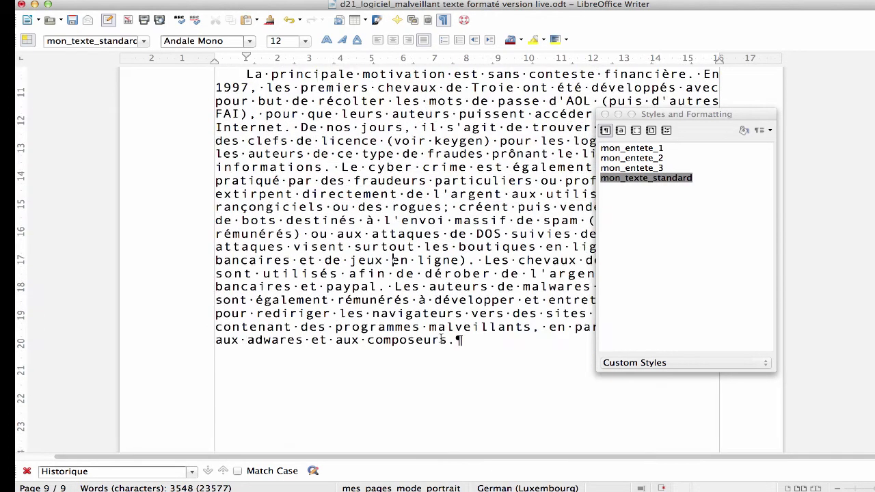
{"action": "scroll", "coordinate": [442, 339], "scroll_direction": "up", "scroll_amount": 4}
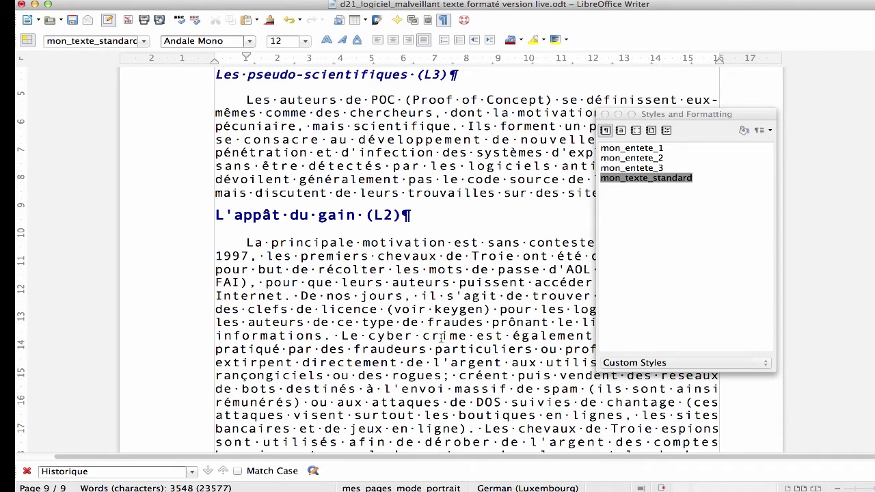
{"action": "left_click", "coordinate": [305, 214]}
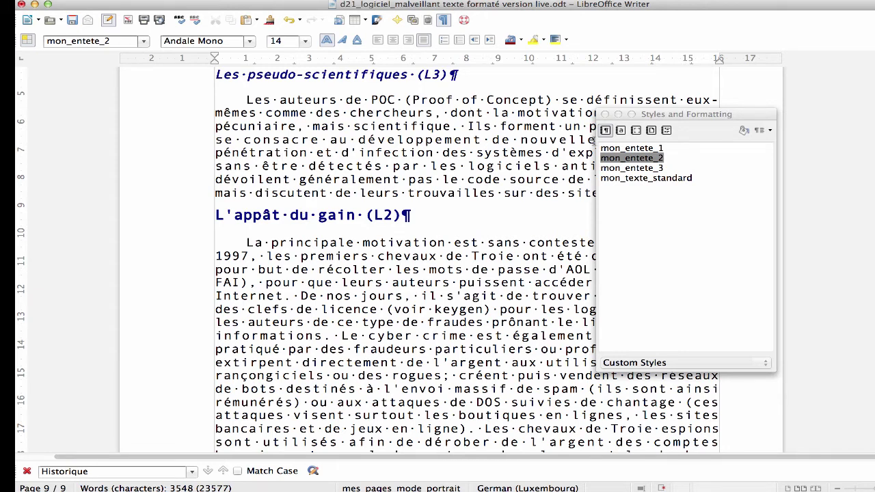
Replace the mon_texte_standard font family with Garamond.
{"action": "left_click", "coordinate": [660, 179]}
{"action": "right_click", "coordinate": [661, 180]}
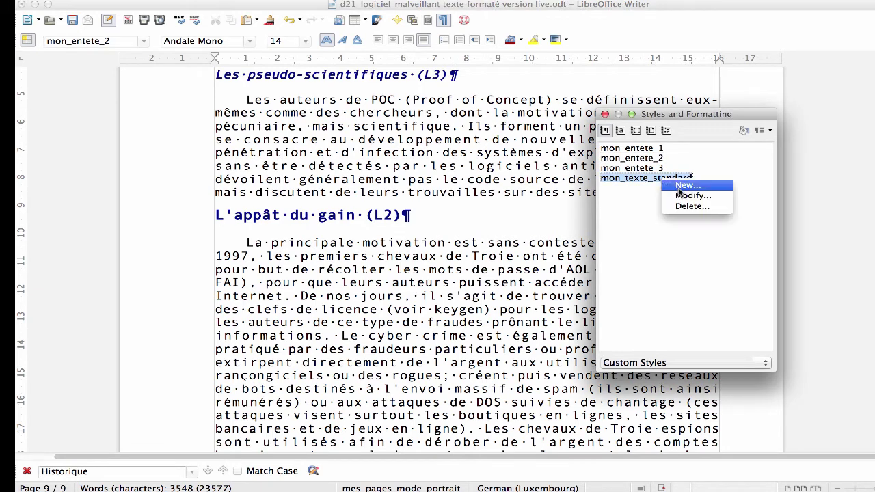
{"action": "left_click", "coordinate": [733, 193]}
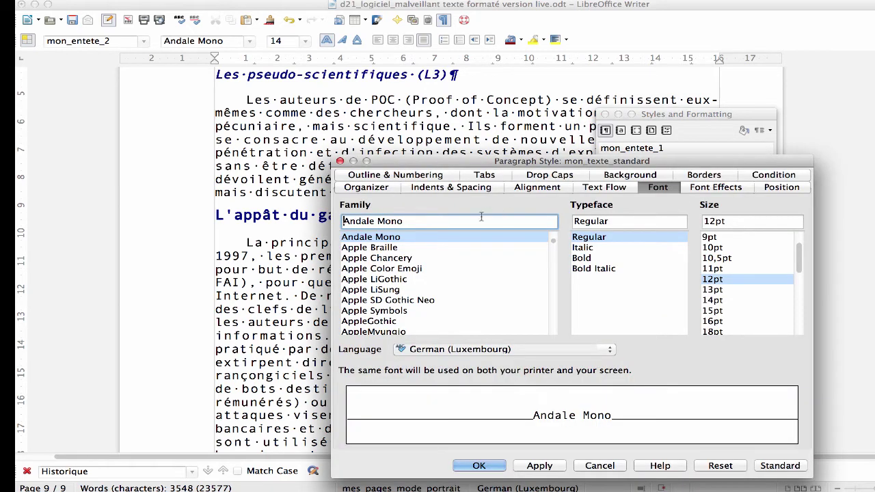
{"action": "left_click_drag", "start_coordinate": [376, 221], "coordinate": [404, 221]}
{"action": "triple_click", "coordinate": [405, 221]}
{"action": "type", "text": "Garamond"}
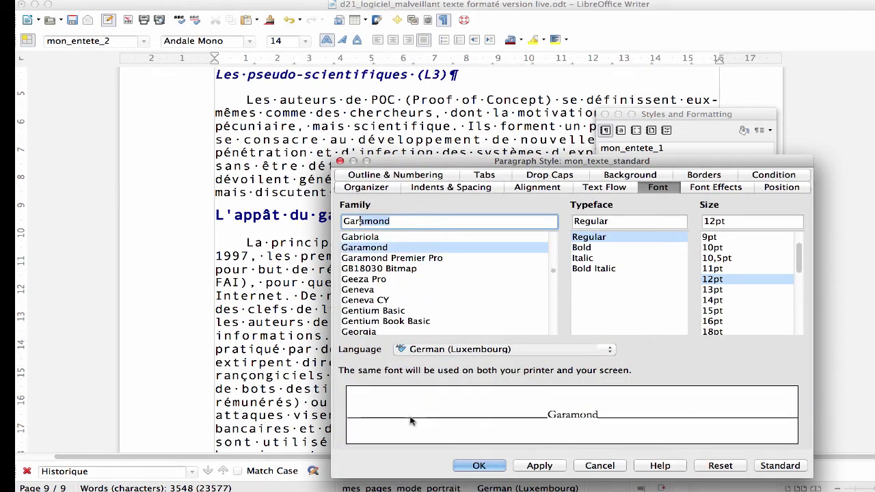
{"action": "left_click", "coordinate": [474, 467]}
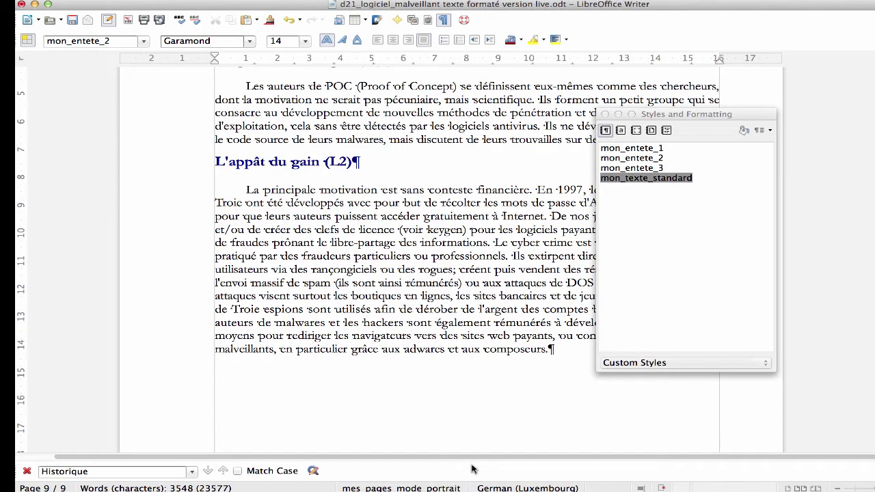
Set the mon_entete_1 style's font colour to Magenta.
{"action": "left_click", "coordinate": [657, 150]}
{"action": "right_click", "coordinate": [656, 149]}
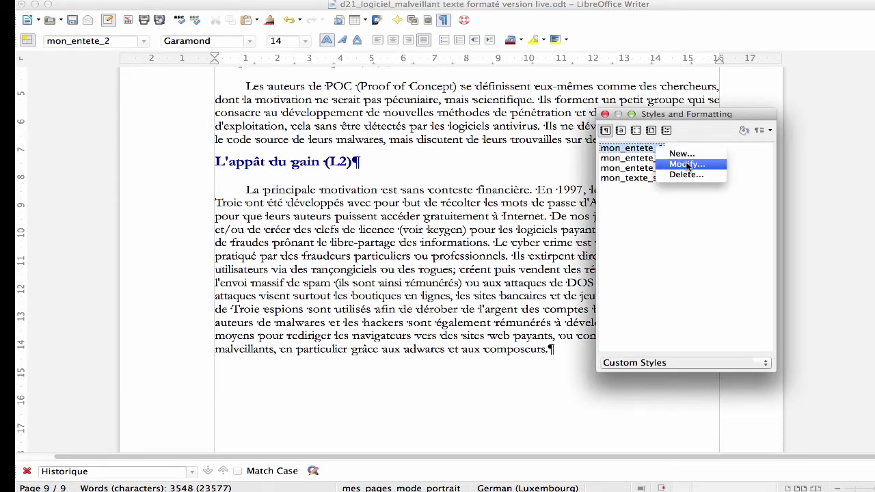
{"action": "left_click", "coordinate": [691, 162]}
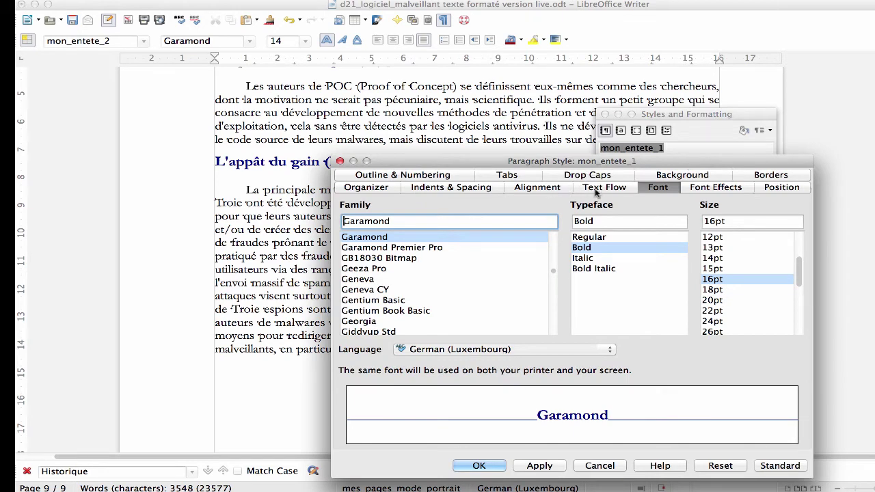
{"action": "left_click", "coordinate": [715, 192]}
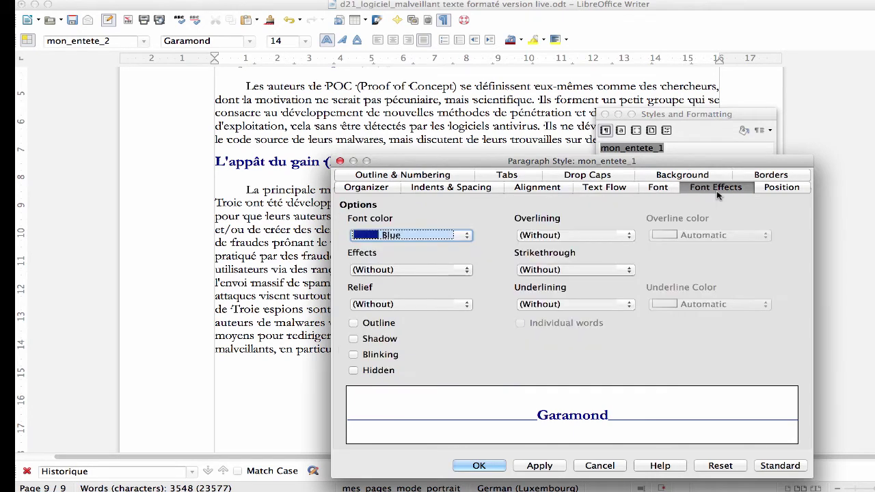
{"action": "left_click", "coordinate": [464, 240]}
{"action": "left_click", "coordinate": [500, 277]}
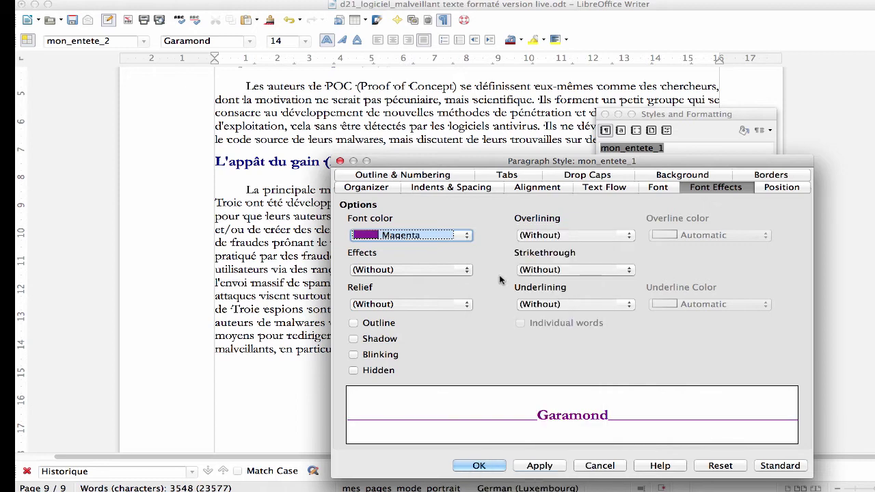
{"action": "left_click", "coordinate": [478, 468]}
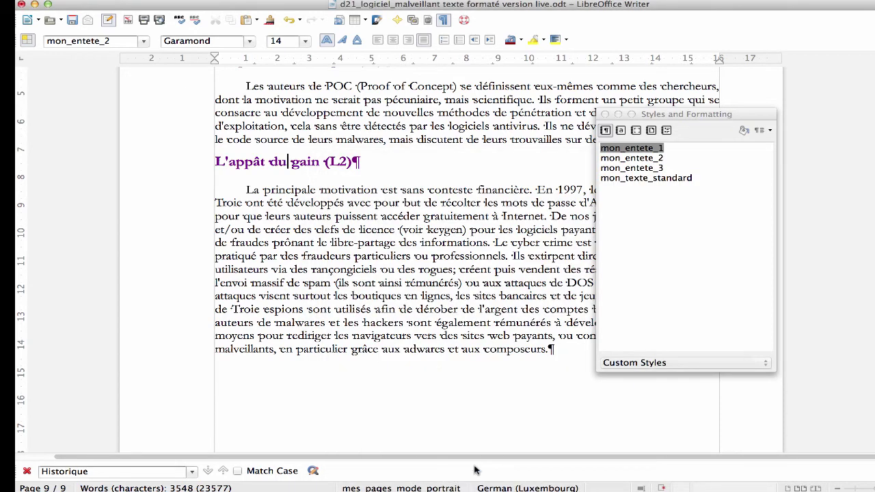
{"action": "scroll", "coordinate": [469, 252], "scroll_direction": "up", "scroll_amount": 10}
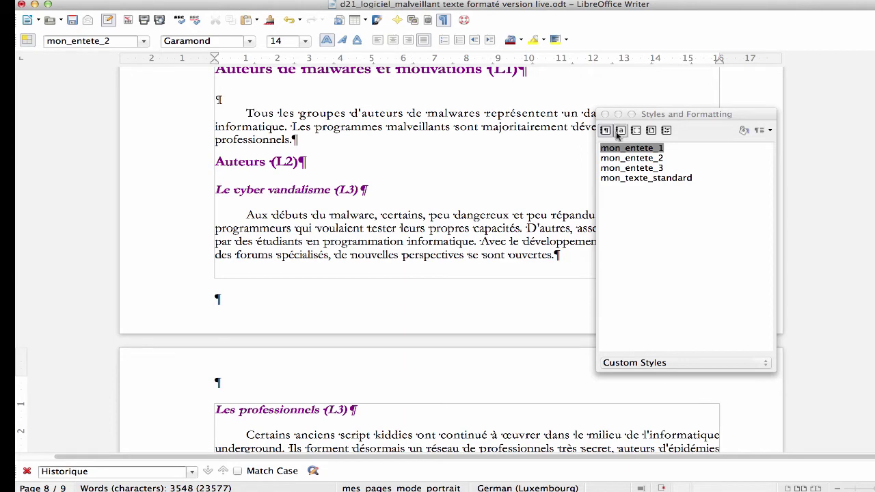
Change the mon_entete_1 font colour to Black.
{"action": "right_click", "coordinate": [652, 150]}
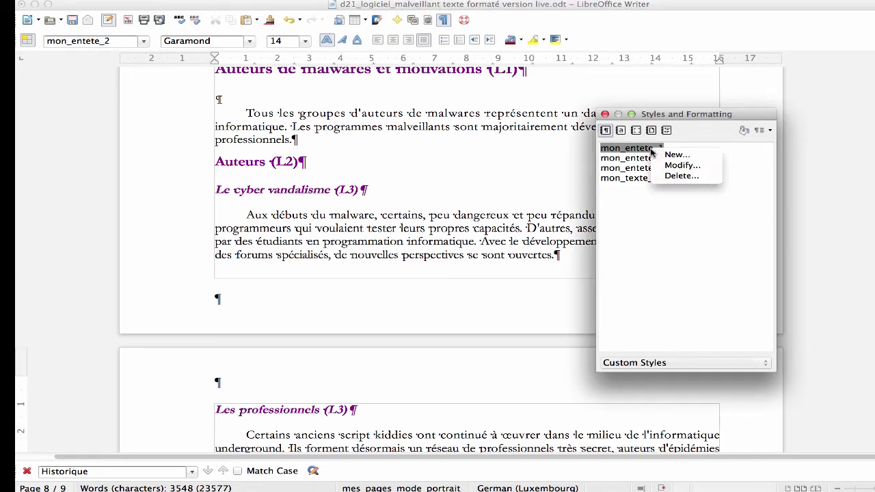
{"action": "left_click", "coordinate": [682, 166]}
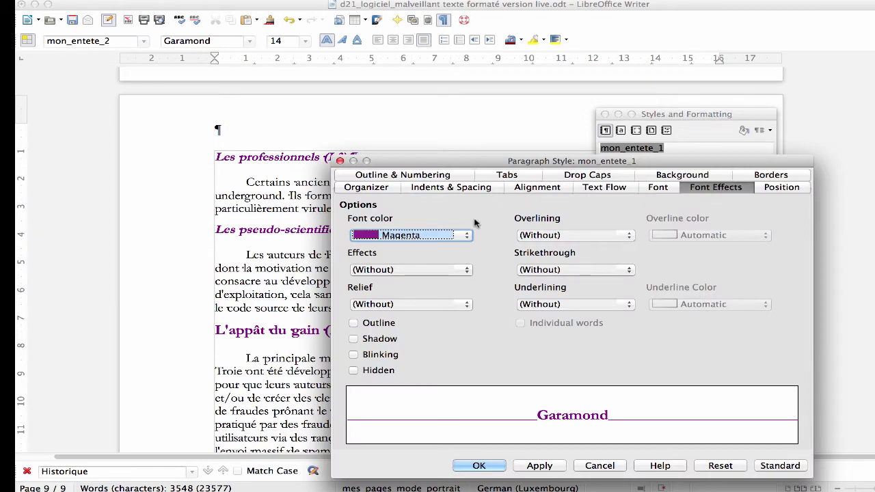
{"action": "left_click", "coordinate": [467, 235]}
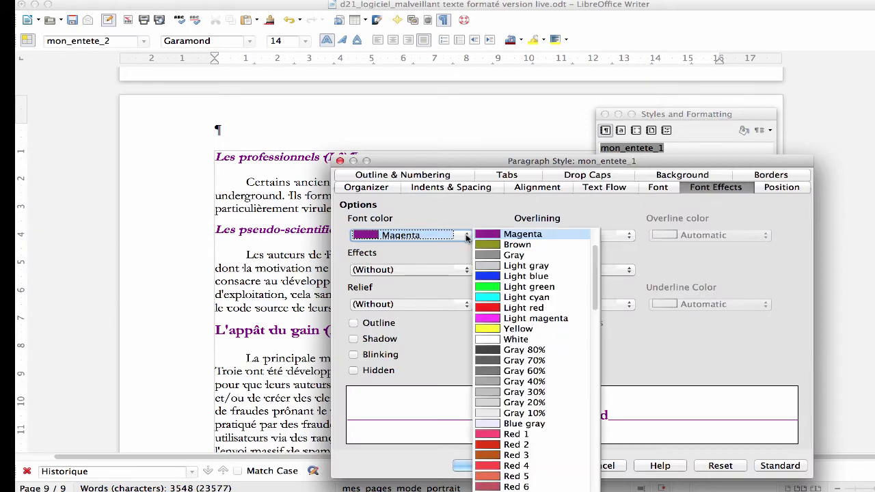
{"action": "scroll", "coordinate": [519, 266], "scroll_direction": "up", "scroll_amount": 3}
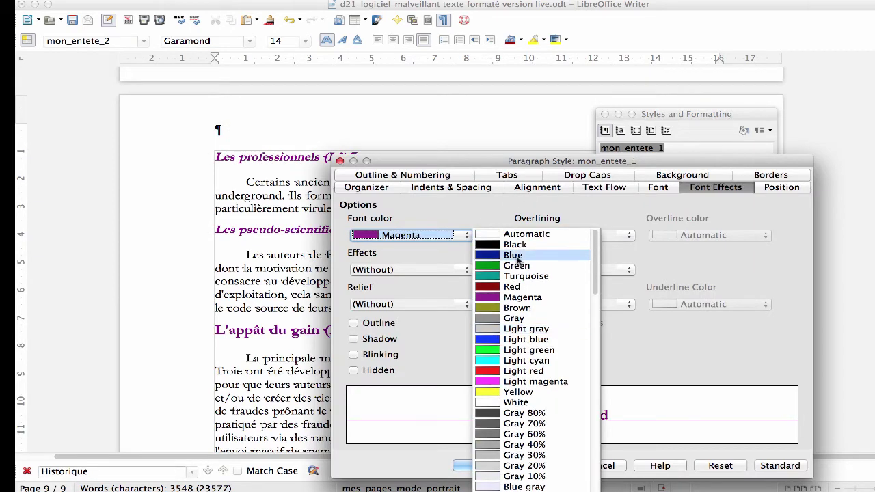
{"action": "left_click", "coordinate": [515, 245]}
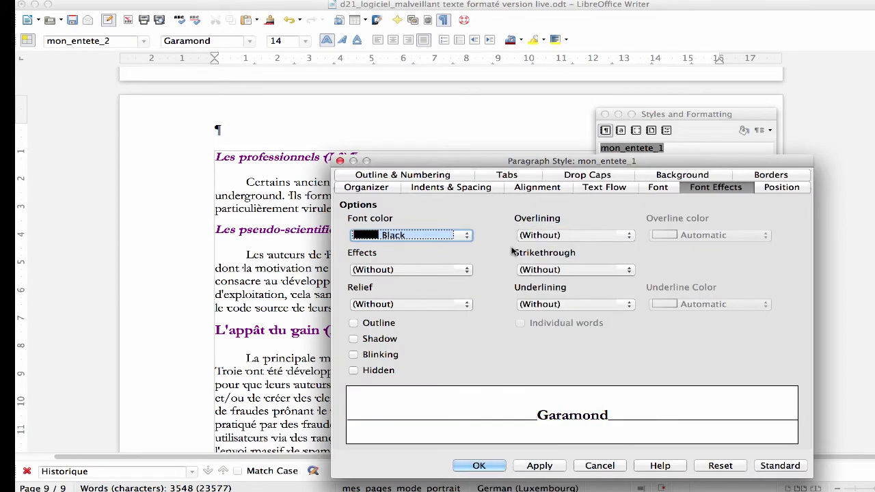
{"action": "left_click", "coordinate": [482, 467]}
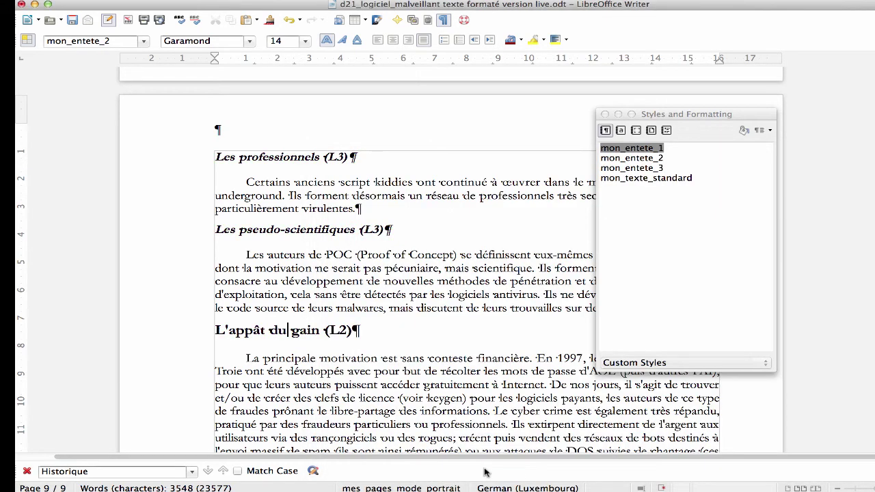
Change the mon_entete_1 font colour to Blue.
{"action": "right_click", "coordinate": [657, 154]}
{"action": "left_click", "coordinate": [674, 168]}
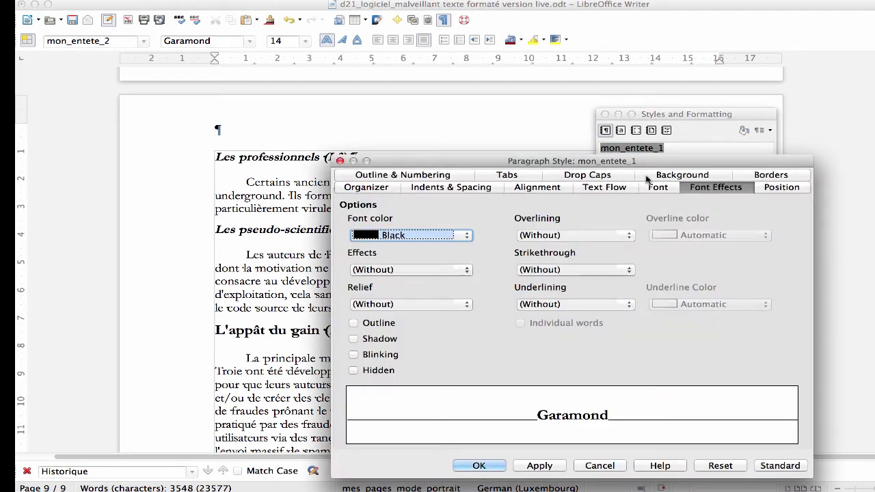
{"action": "left_click", "coordinate": [443, 235]}
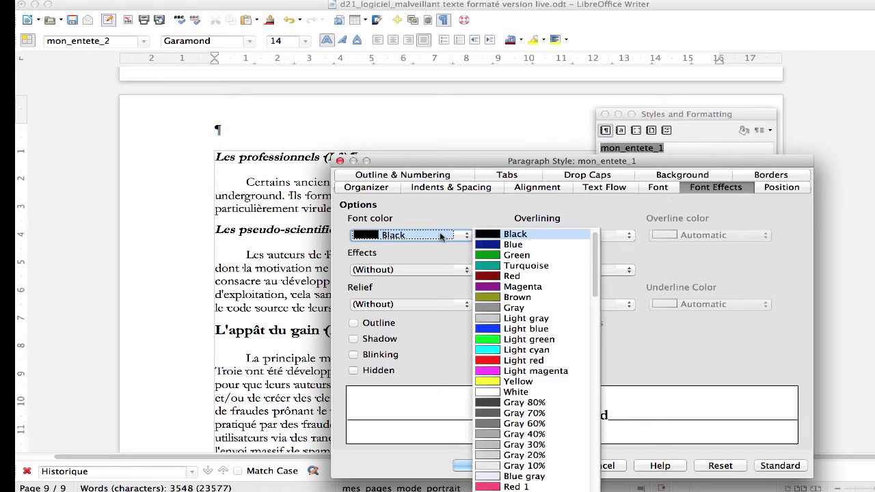
{"action": "left_click", "coordinate": [483, 244]}
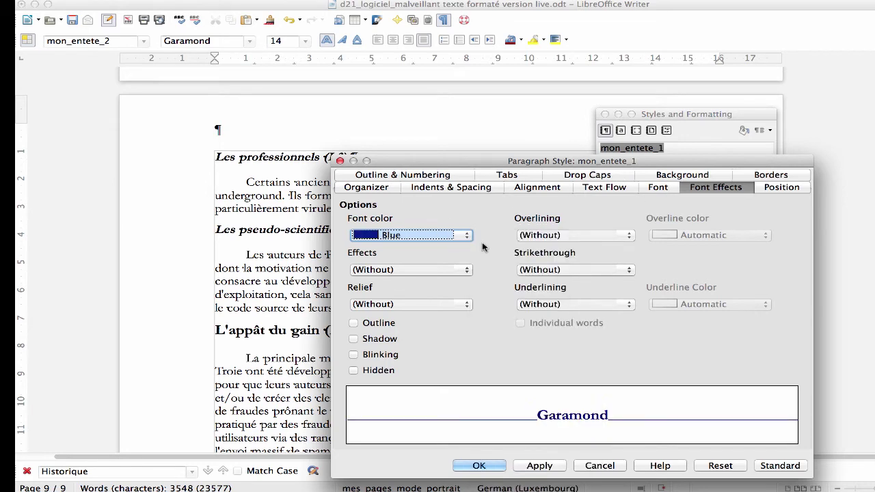
{"action": "left_click", "coordinate": [478, 466]}
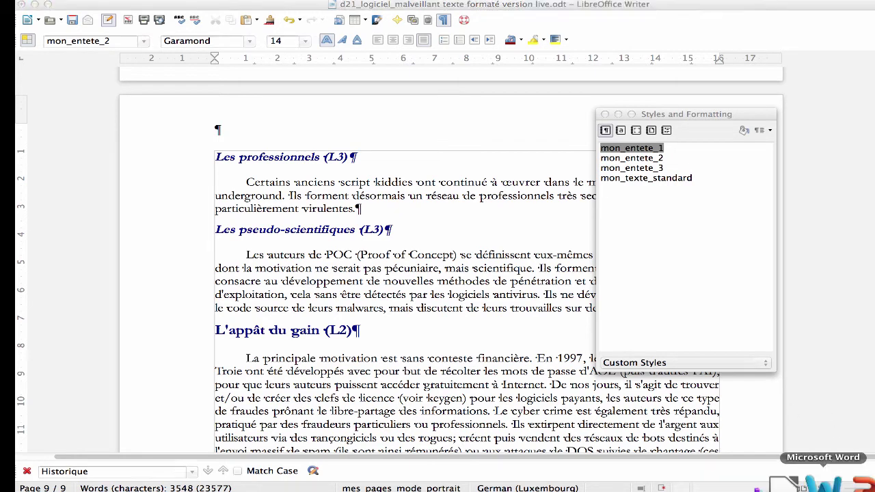
Glance over the Word questionnaire, then bring the LibreOffice Writer document back to the front.
{"action": "left_click", "coordinate": [824, 484]}
{"action": "scroll", "coordinate": [640, 367], "scroll_direction": "down", "scroll_amount": 8}
{"action": "scroll", "coordinate": [639, 367], "scroll_direction": "down", "scroll_amount": 1}
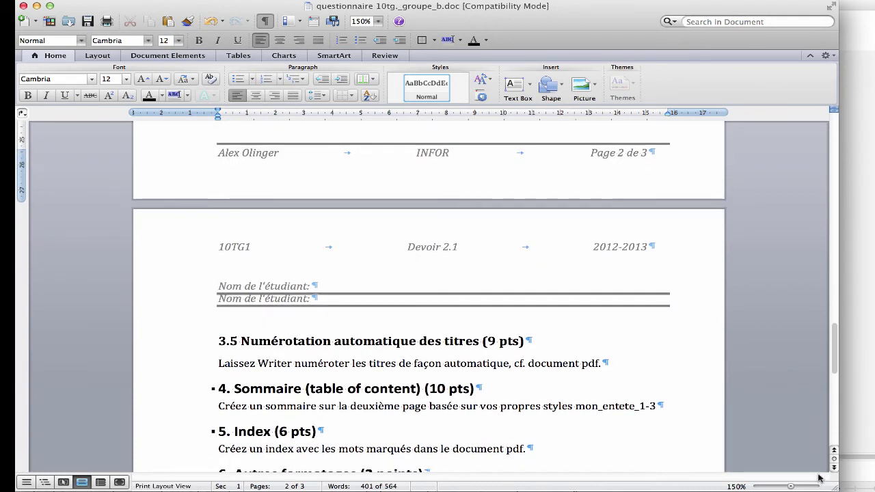
{"action": "mouse_move", "coordinate": [830, 487]}
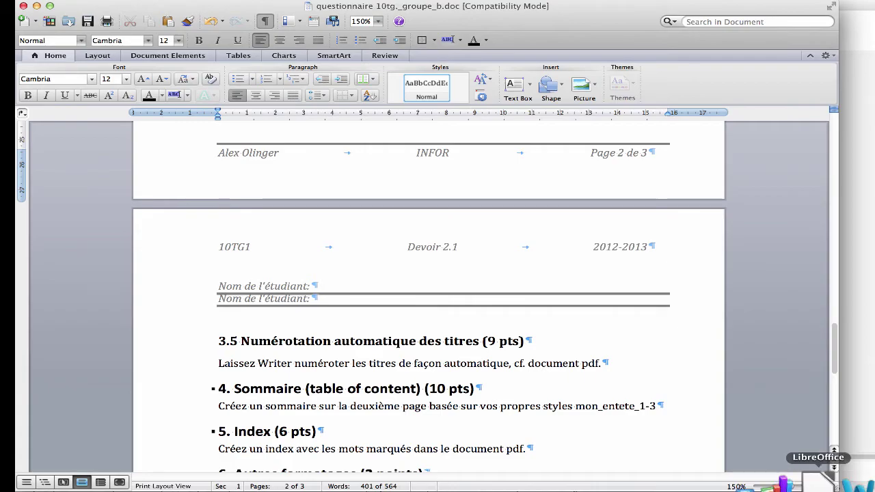
{"action": "left_click", "coordinate": [831, 486]}
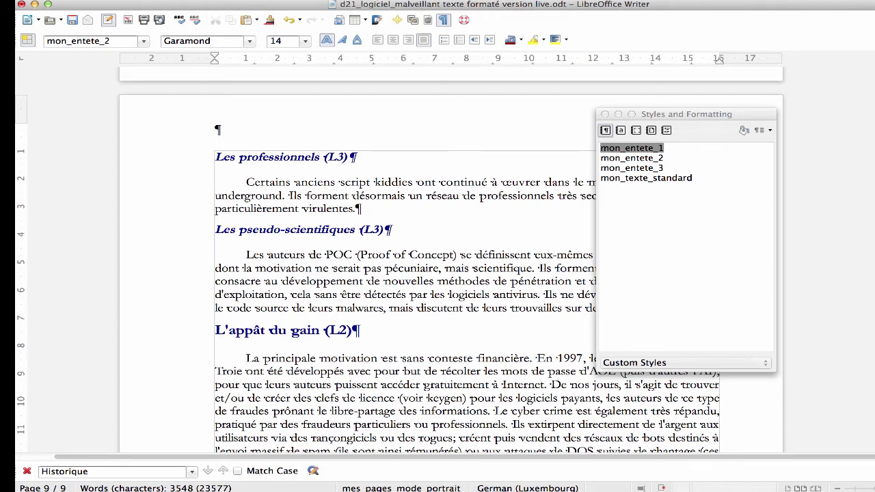
Open the Outline Numbering dialog from the Tools menu.
{"action": "left_click", "coordinate": [335, 0]}
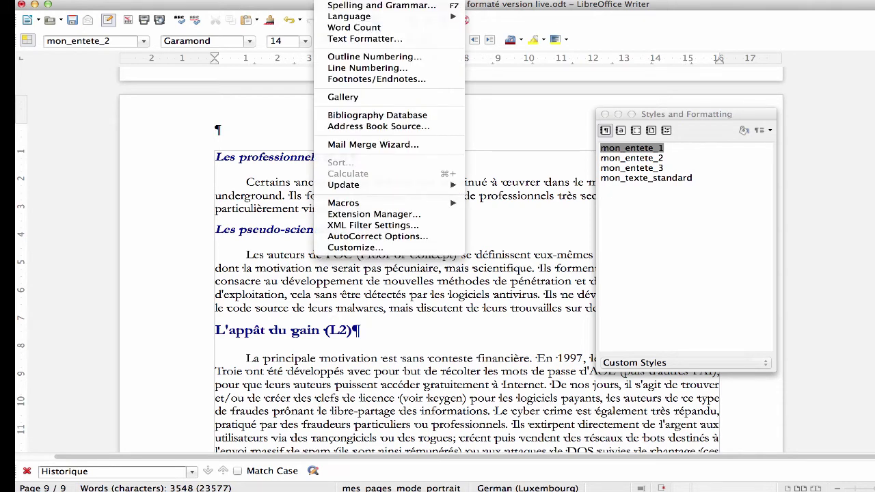
{"action": "left_click", "coordinate": [401, 61]}
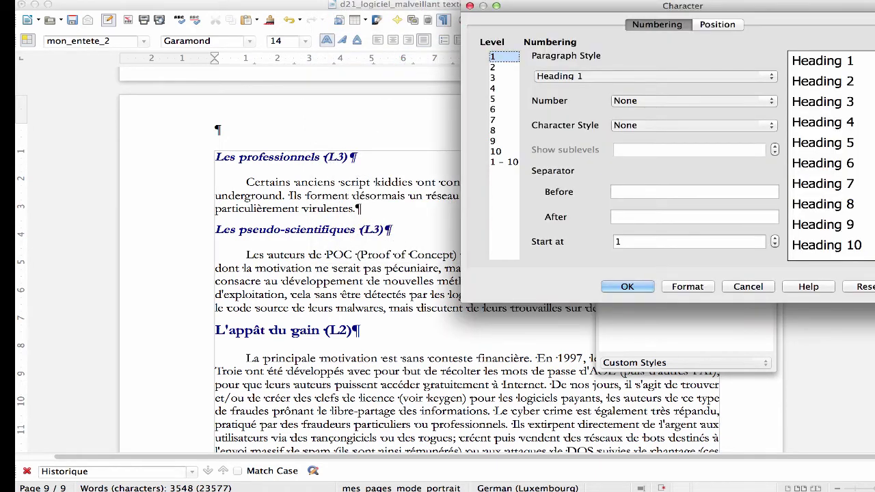
{"action": "left_click_drag", "start_coordinate": [720, 9], "coordinate": [595, 14]}
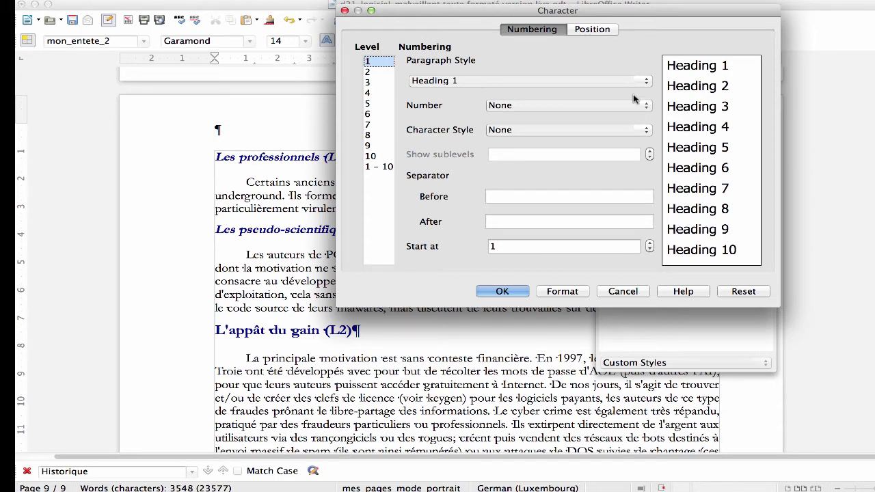
Assign mon_entete_1 to outline level 1, numbered 1, 2, 3 with '.' after.
{"action": "left_click", "coordinate": [500, 81]}
{"action": "key", "text": "m"}
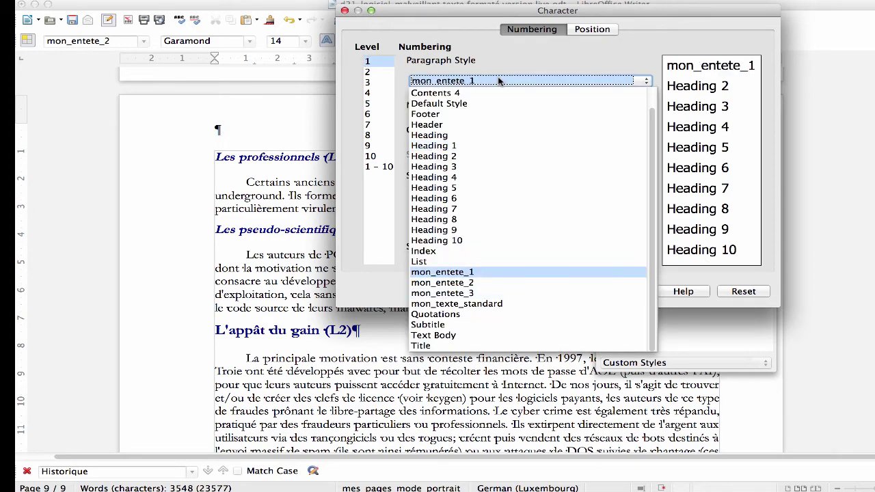
{"action": "left_click", "coordinate": [417, 272]}
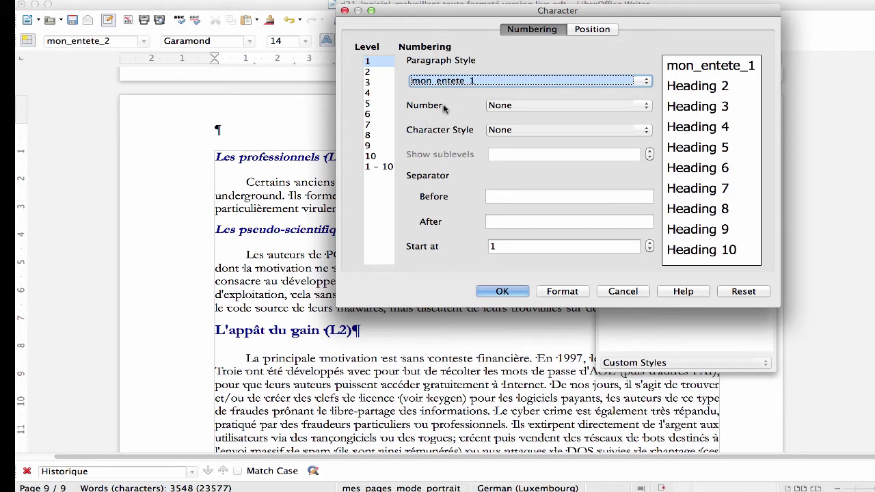
{"action": "left_click", "coordinate": [547, 107]}
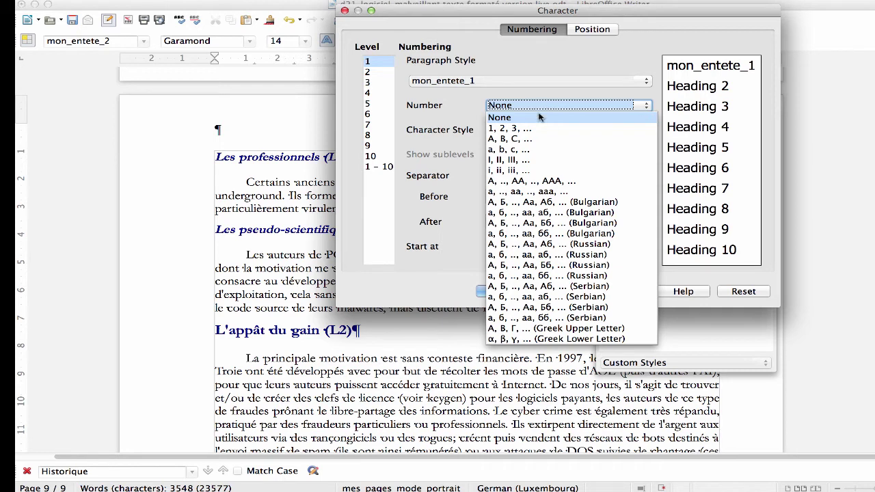
{"action": "left_click", "coordinate": [535, 129]}
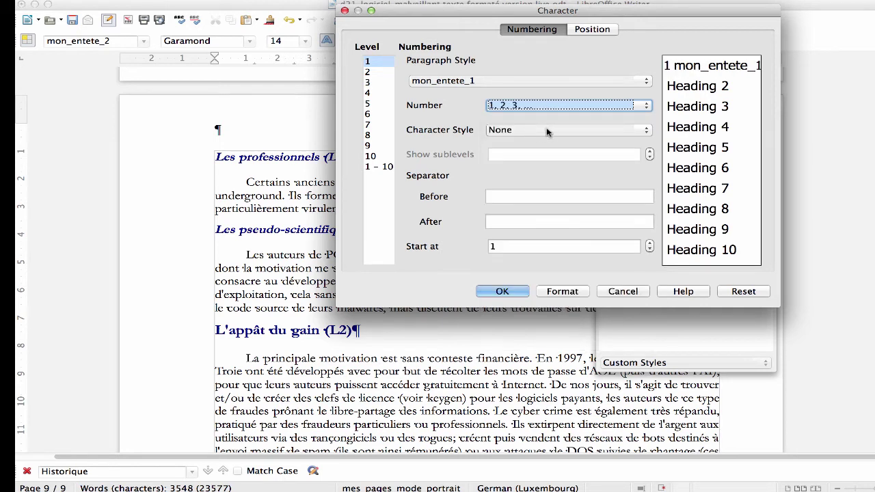
{"action": "left_click", "coordinate": [499, 225]}
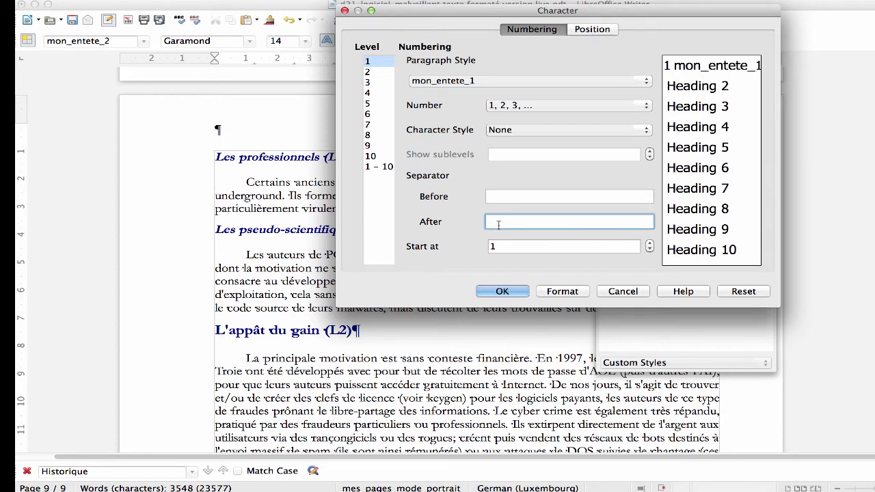
{"action": "type", "text": "."}
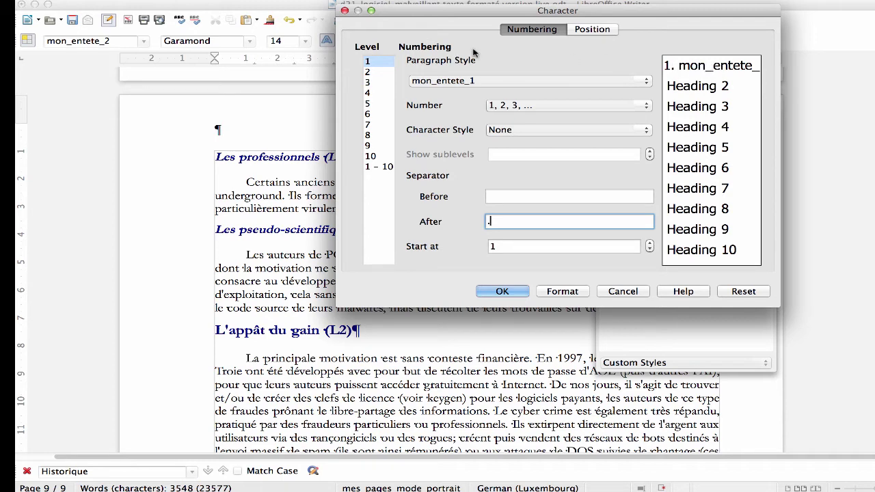
{"action": "left_click", "coordinate": [374, 74]}
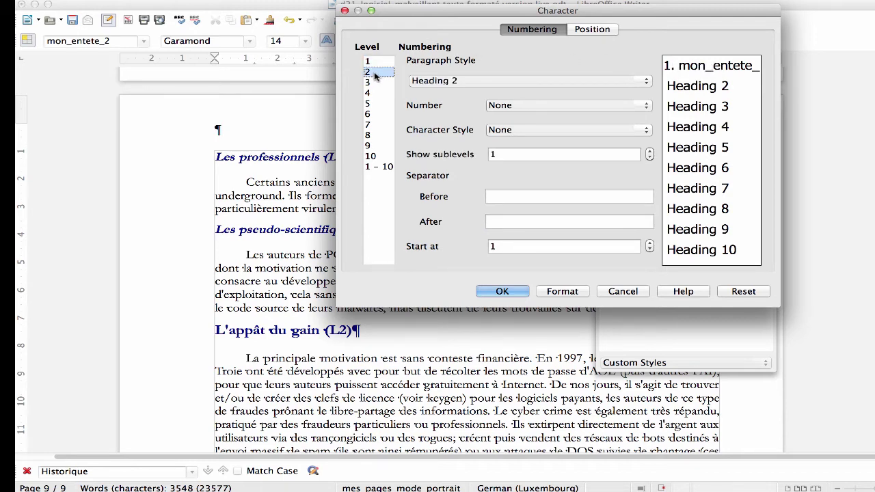
Assign mon_entete_2 to level 2, numbered 1, 2, 3 showing 2 sublevels with '.' after.
{"action": "left_click", "coordinate": [455, 82]}
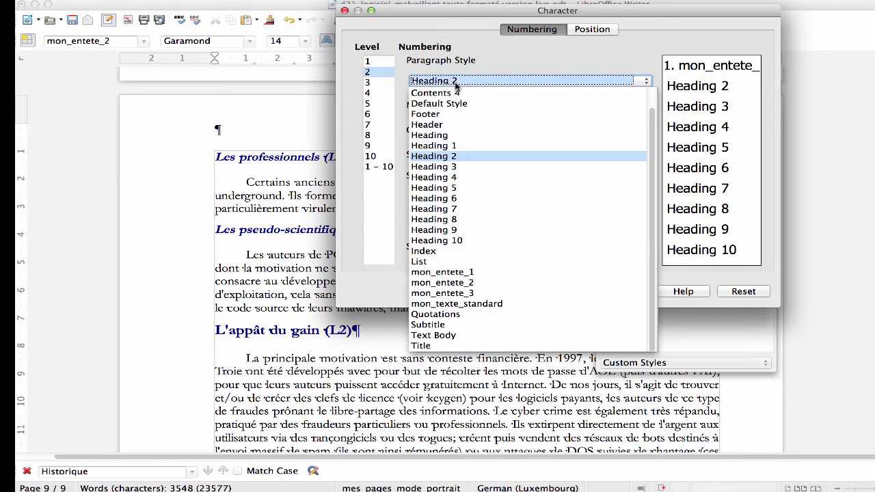
{"action": "key", "text": "m"}
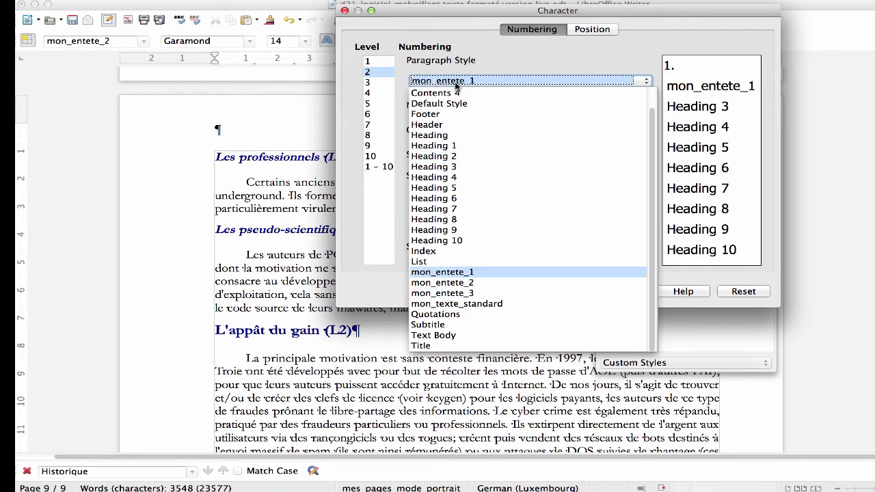
{"action": "left_click", "coordinate": [479, 283]}
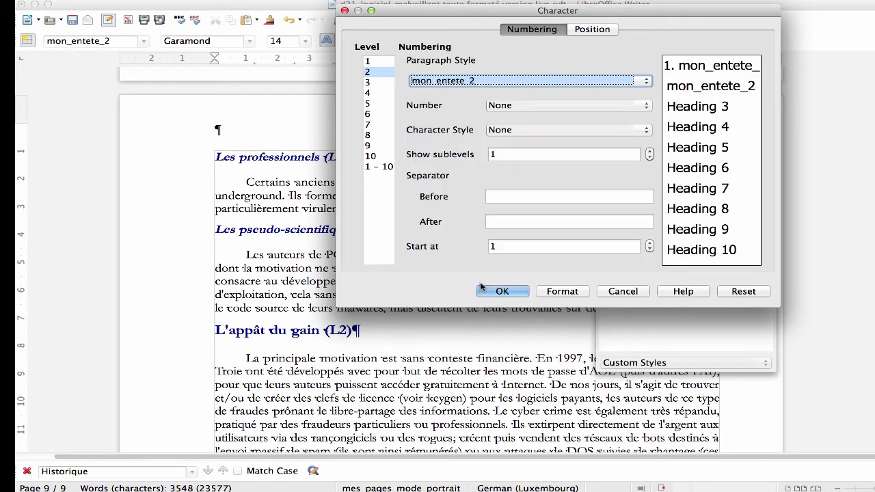
{"action": "left_click", "coordinate": [511, 106]}
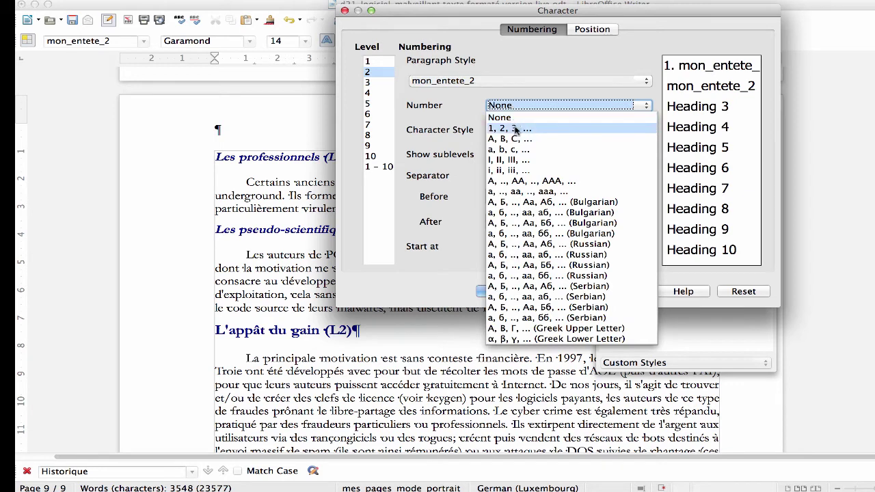
{"action": "left_click", "coordinate": [517, 124]}
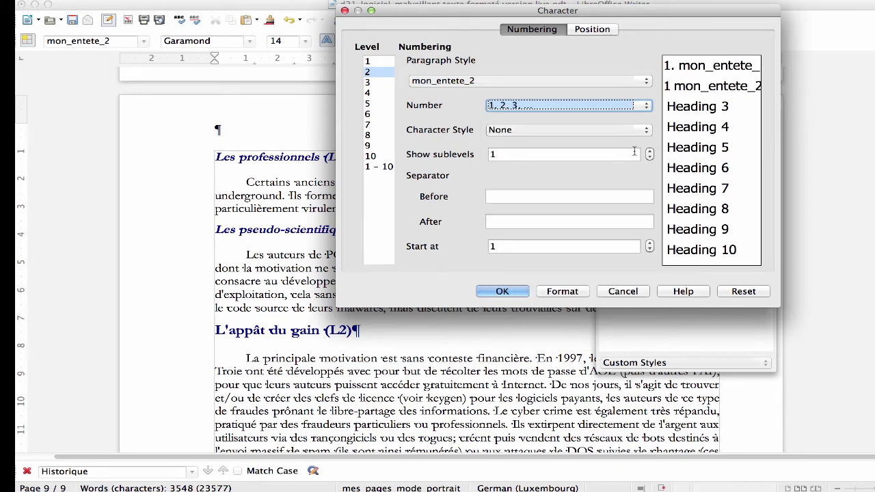
{"action": "left_click", "coordinate": [650, 154]}
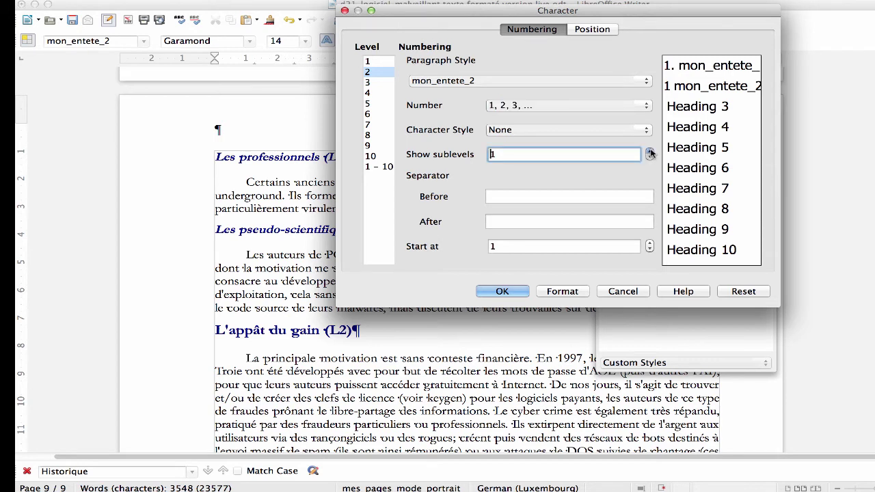
{"action": "left_click", "coordinate": [651, 152]}
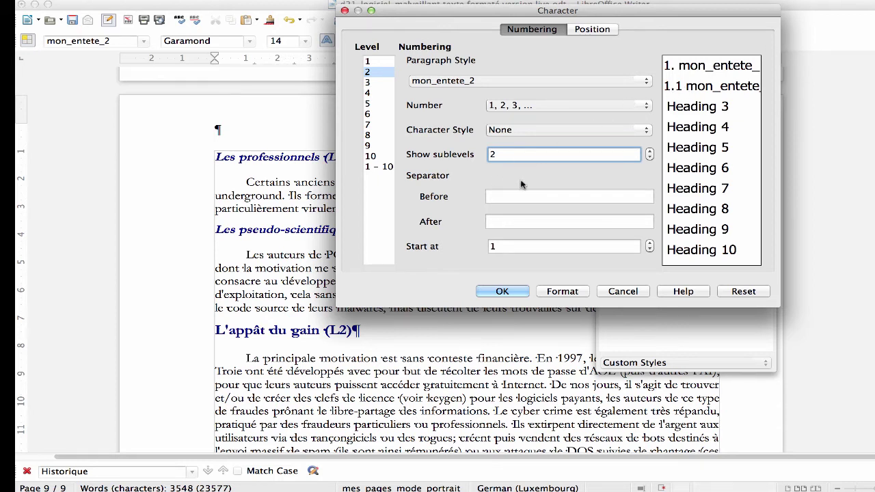
{"action": "left_click", "coordinate": [503, 223]}
{"action": "type", "text": "."}
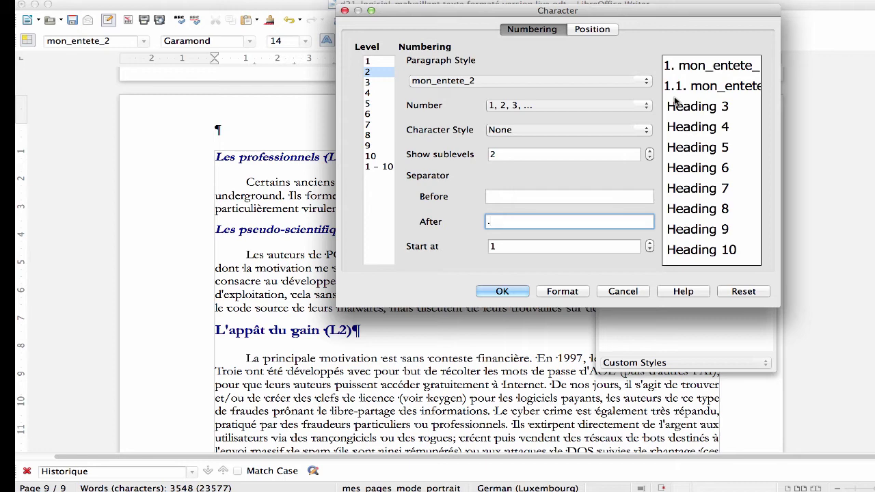
{"action": "left_click", "coordinate": [373, 83]}
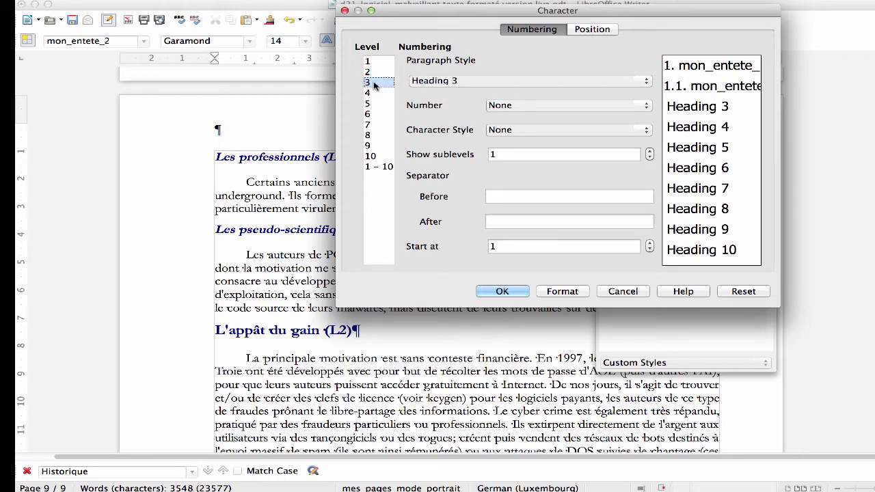
Assign mon_entete_3 to level 3, numbered 1, 2, 3 showing 3 sublevels.
{"action": "left_click", "coordinate": [451, 82]}
{"action": "key", "text": "m"}
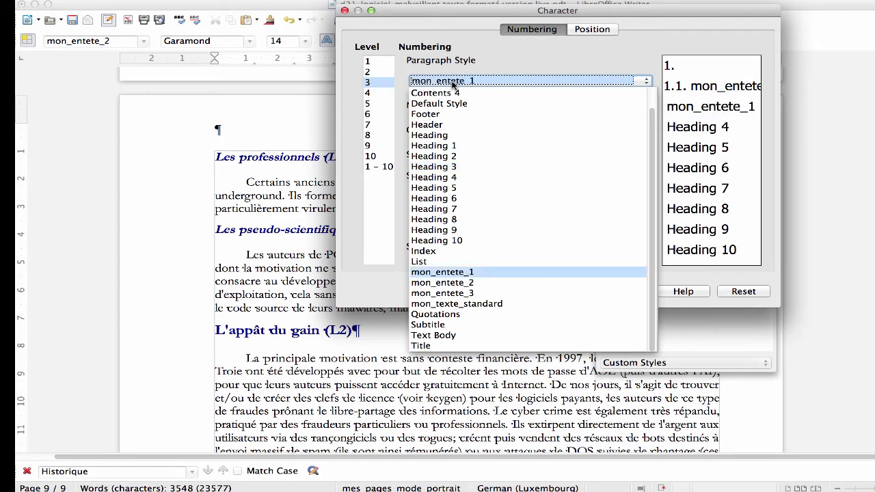
{"action": "left_click", "coordinate": [463, 298]}
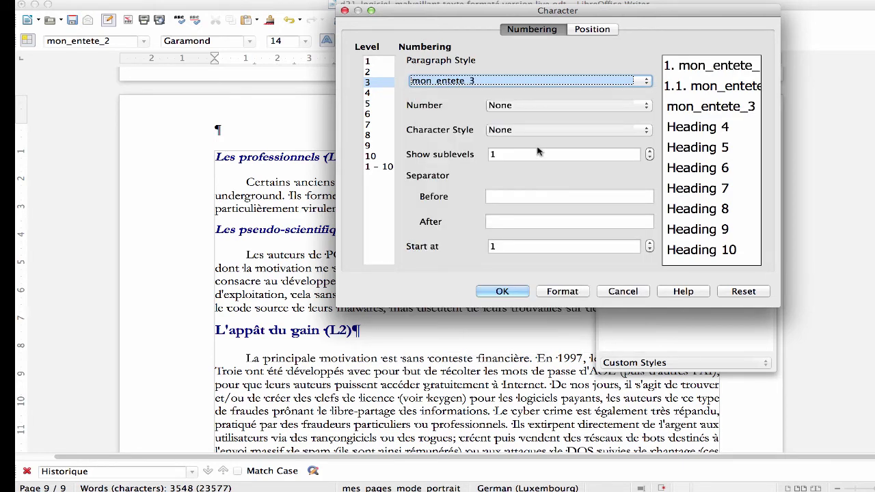
{"action": "left_click", "coordinate": [525, 108]}
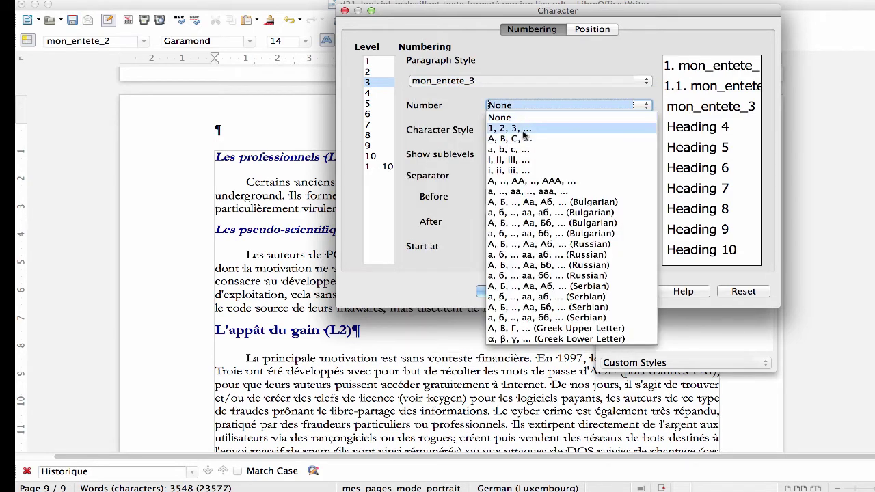
{"action": "left_click", "coordinate": [525, 130]}
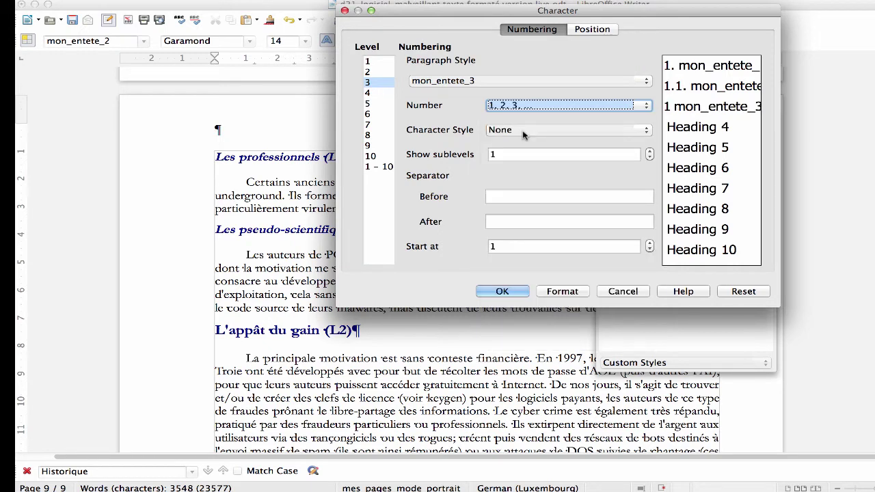
{"action": "left_click", "coordinate": [650, 151]}
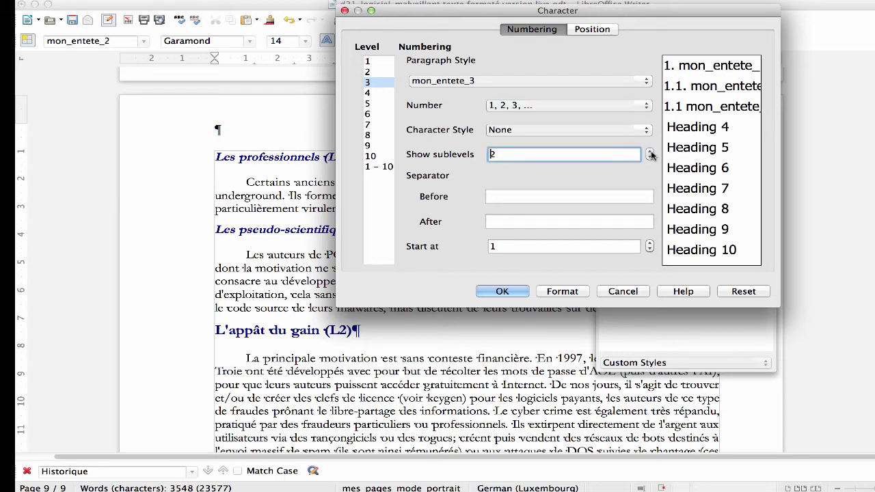
{"action": "left_click", "coordinate": [651, 152]}
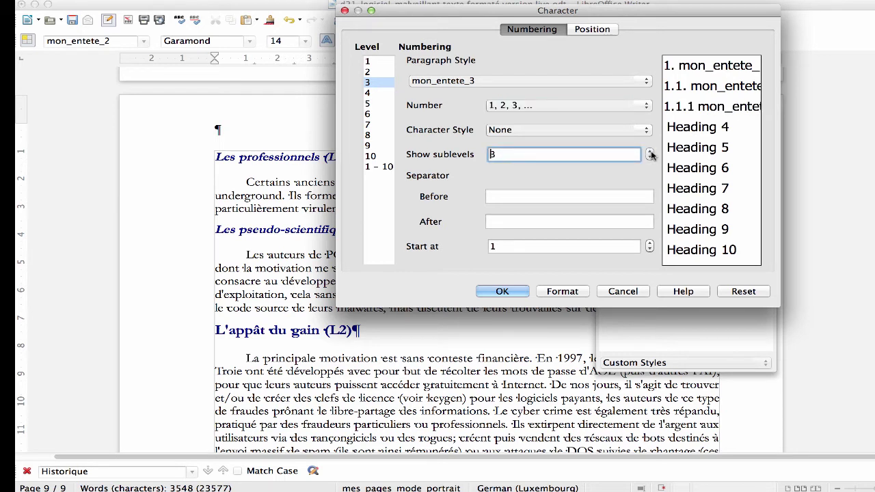
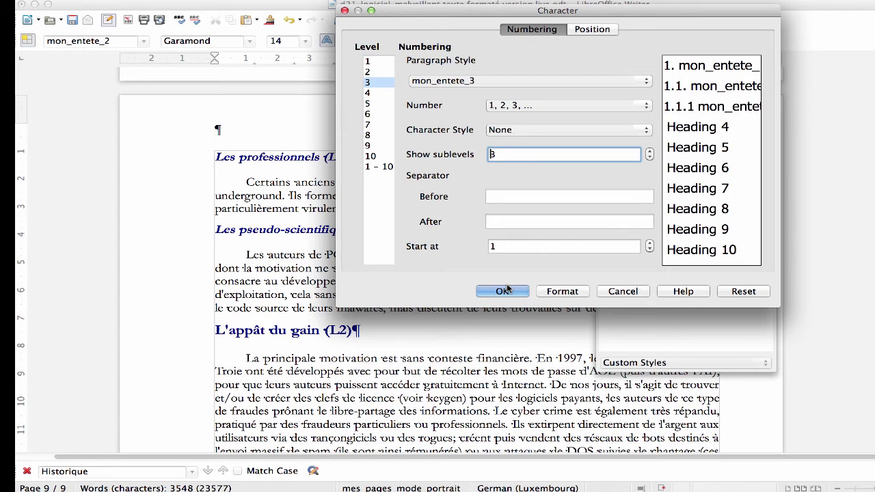
Apply the outline numbering and remove the (L3) labels from headings 4.1.2 and 4.1.3.
{"action": "left_click", "coordinate": [503, 291]}
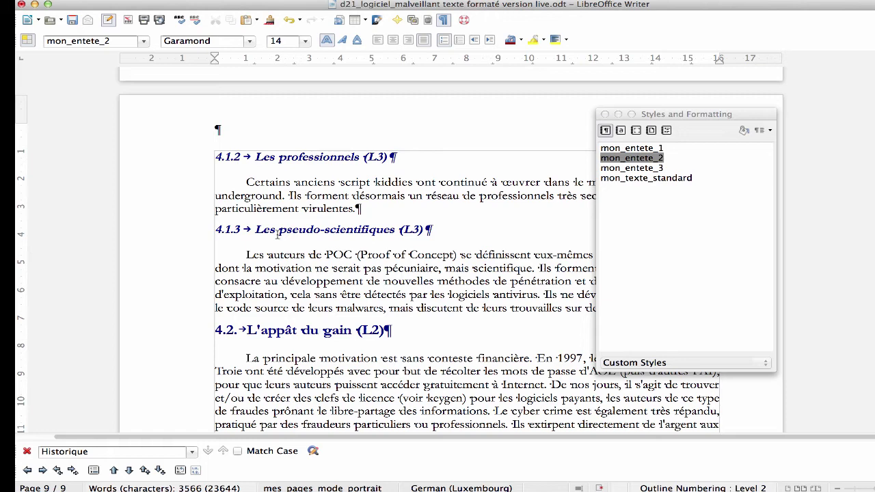
{"action": "scroll", "coordinate": [277, 234], "scroll_direction": "up", "scroll_amount": 1}
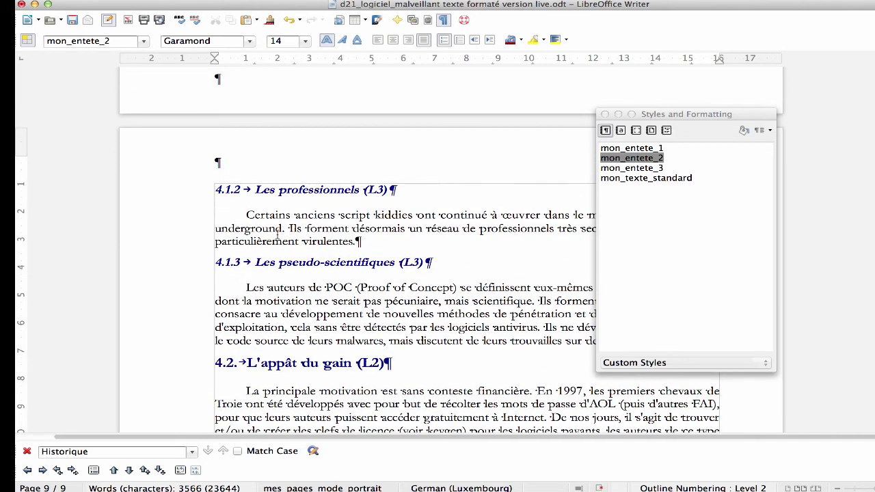
{"action": "left_click", "coordinate": [392, 192]}
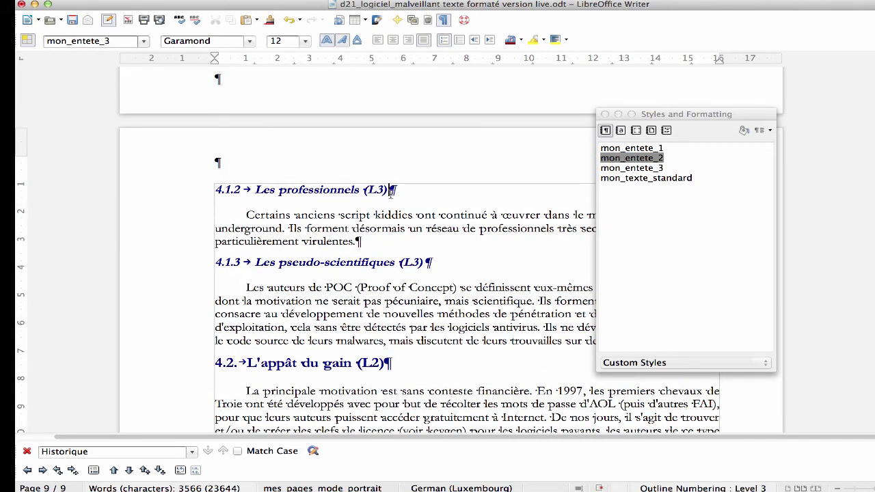
{"action": "key", "text": "BackSpace"}
{"action": "key", "text": "BackSpace"}
{"action": "key", "text": "BackSpace"}
{"action": "key", "text": "BackSpace"}
{"action": "key", "text": "BackSpace"}
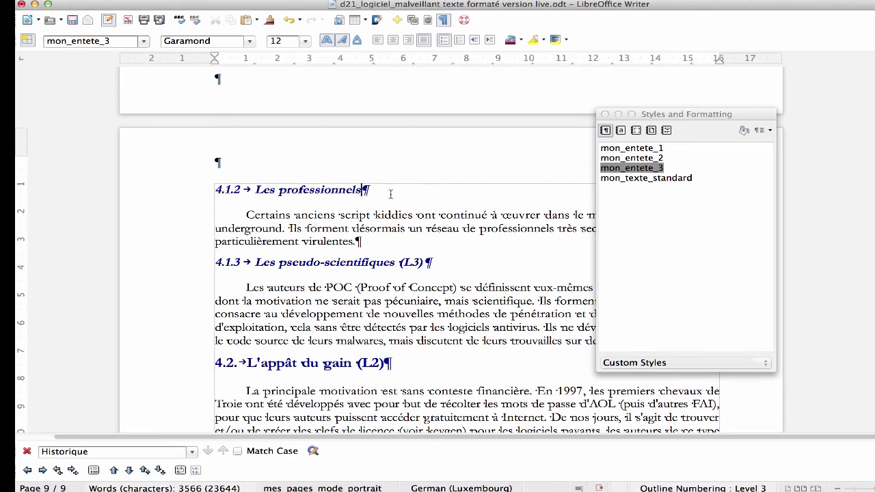
{"action": "left_click", "coordinate": [427, 264]}
{"action": "key", "text": "BackSpace"}
{"action": "key", "text": "BackSpace"}
{"action": "key", "text": "BackSpace"}
{"action": "key", "text": "BackSpace"}
Remove the trailing (L2) label from heading 4.2 and save the report.
{"action": "key", "text": "BackSpace"}
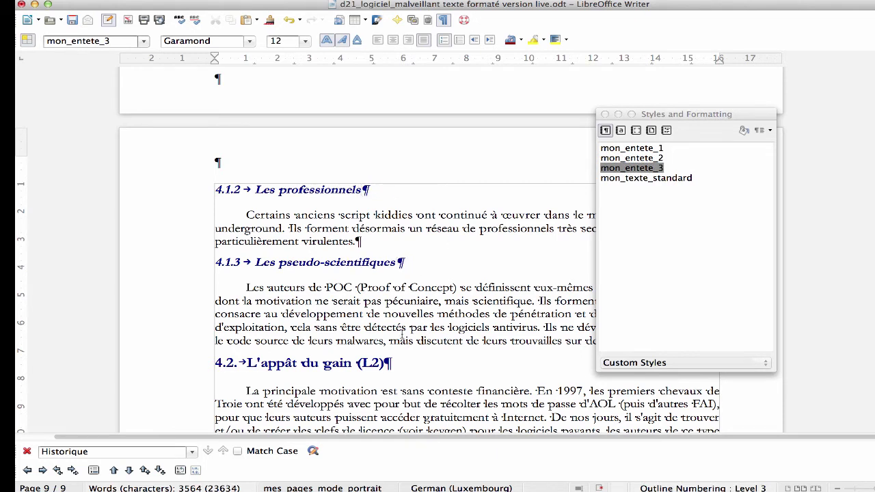
{"action": "left_click", "coordinate": [387, 363]}
{"action": "key", "text": "BackSpace"}
{"action": "key", "text": "BackSpace"}
{"action": "key", "text": "BackSpace"}
{"action": "key", "text": "BackSpace"}
{"action": "key", "text": "BackSpace"}
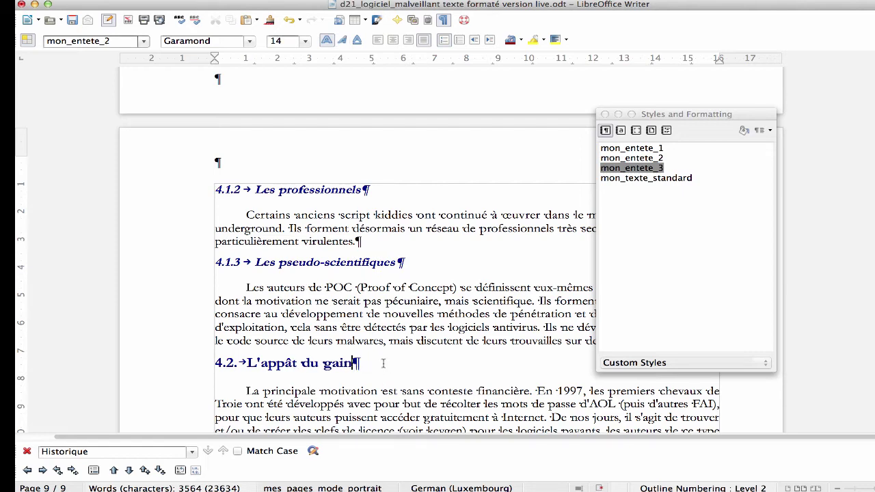
{"action": "key", "text": "super+s"}
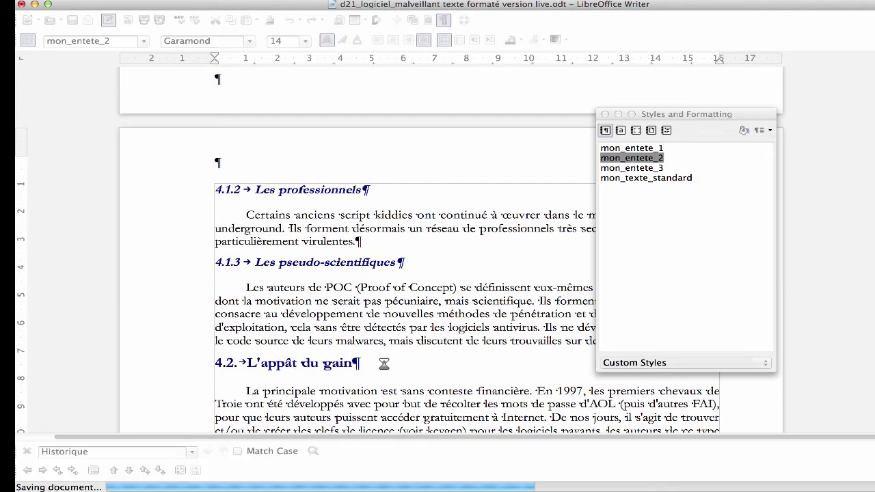
{"action": "scroll", "coordinate": [383, 363], "scroll_direction": "up", "scroll_amount": 5}
Set Garamond at size 20 with the caret in the 'Logiciel malveillant' title.
{"action": "scroll", "coordinate": [383, 363], "scroll_direction": "up", "scroll_amount": 20}
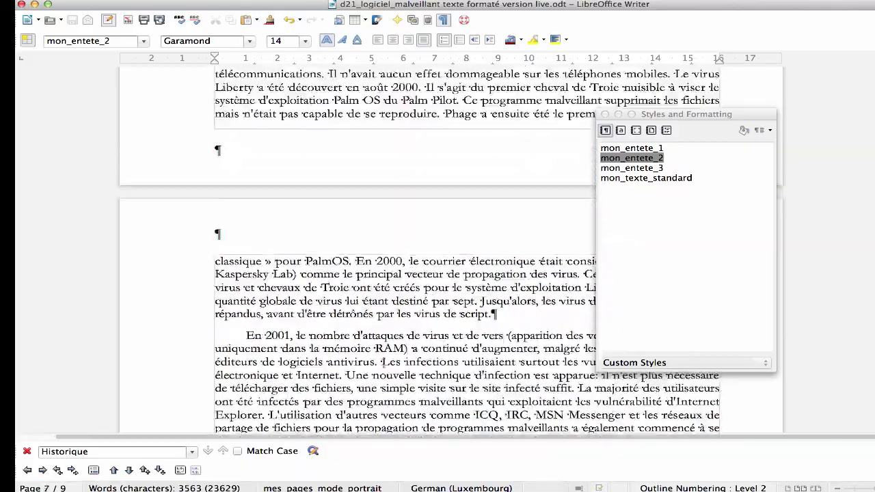
{"action": "scroll", "coordinate": [383, 363], "scroll_direction": "up", "scroll_amount": 20}
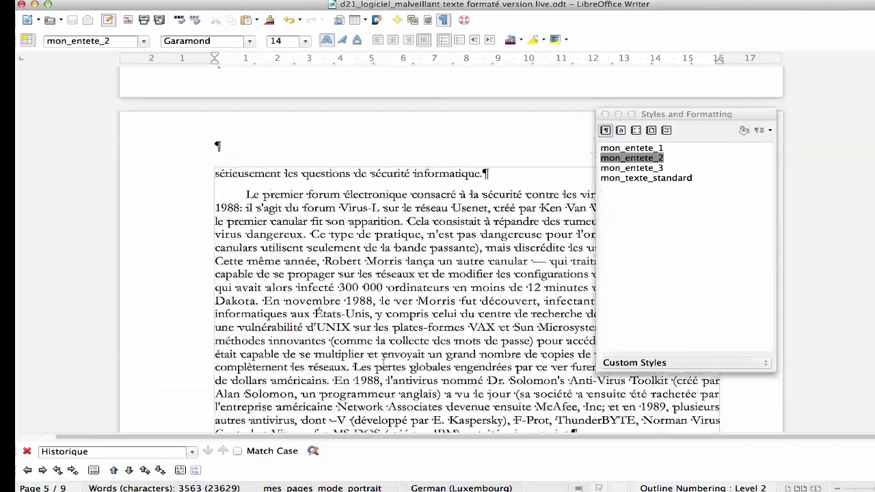
{"action": "scroll", "coordinate": [383, 363], "scroll_direction": "up", "scroll_amount": 3}
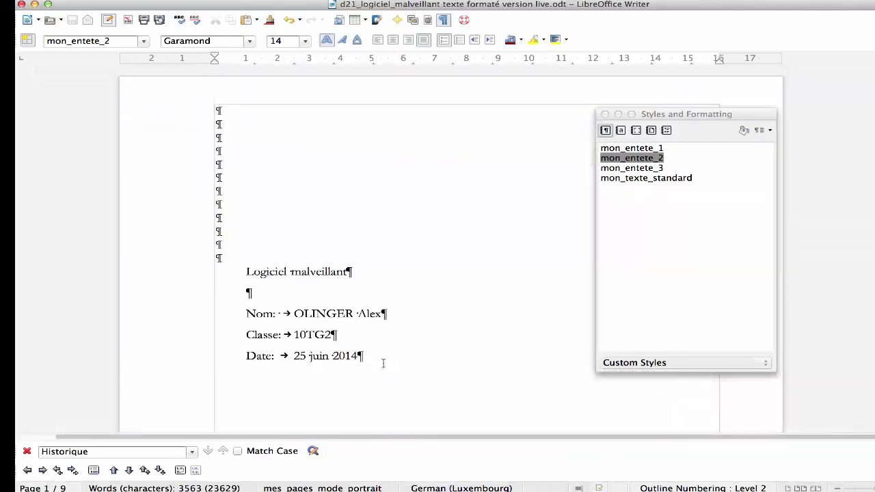
{"action": "scroll", "coordinate": [383, 364], "scroll_direction": "down", "scroll_amount": 15}
{"action": "scroll", "coordinate": [383, 363], "scroll_direction": "down", "scroll_amount": 5}
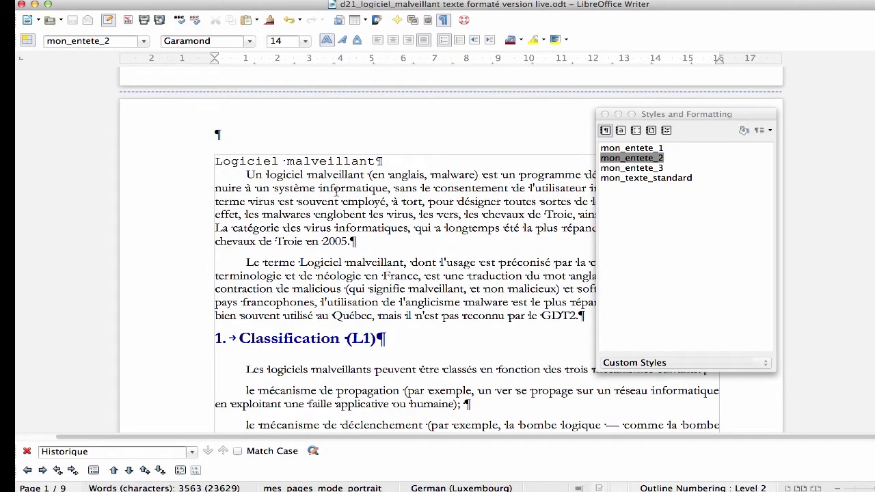
{"action": "left_click", "coordinate": [311, 161]}
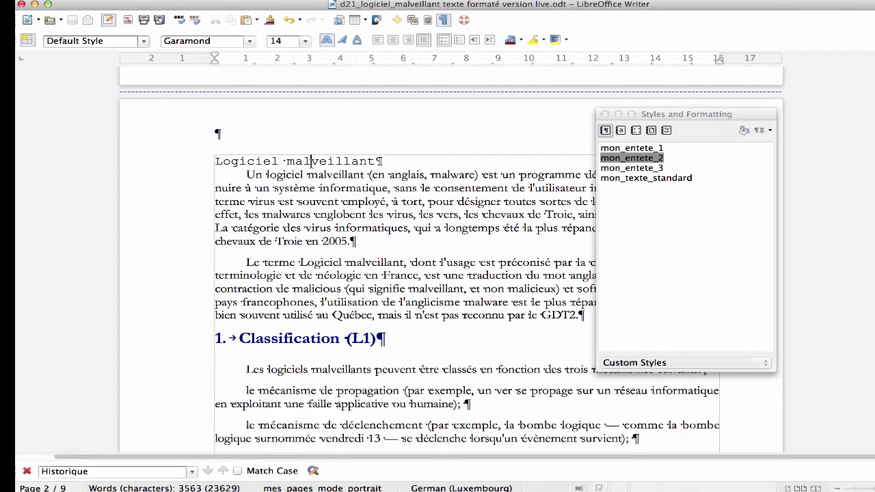
{"action": "key", "text": "ctrl+a"}
{"action": "left_click", "coordinate": [309, 161]}
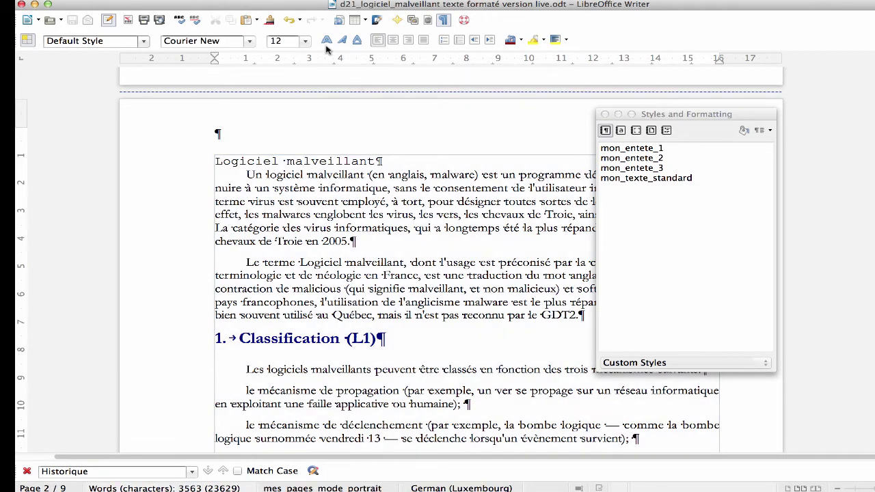
{"action": "left_click", "coordinate": [251, 43]}
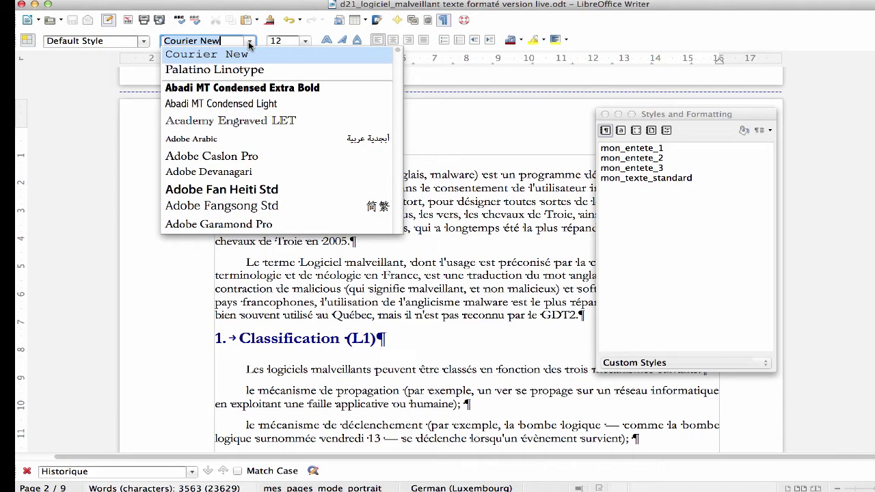
{"action": "type", "text": "Gabriola"}
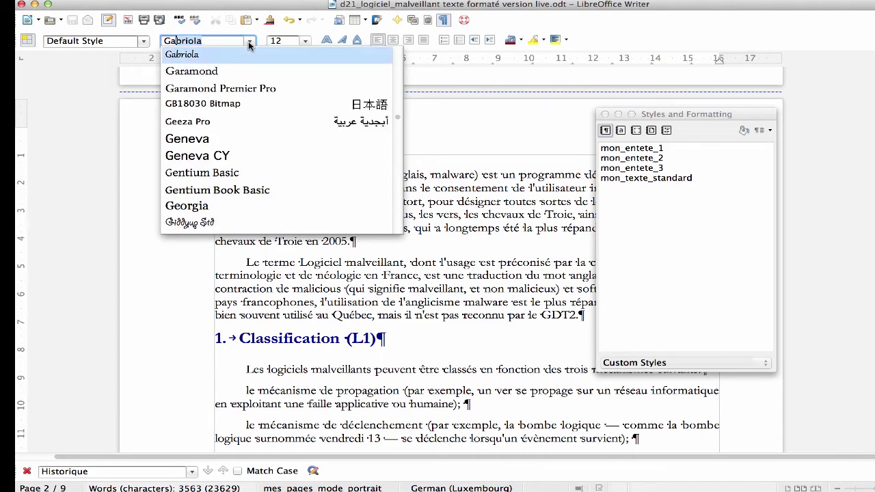
{"action": "left_click", "coordinate": [218, 71]}
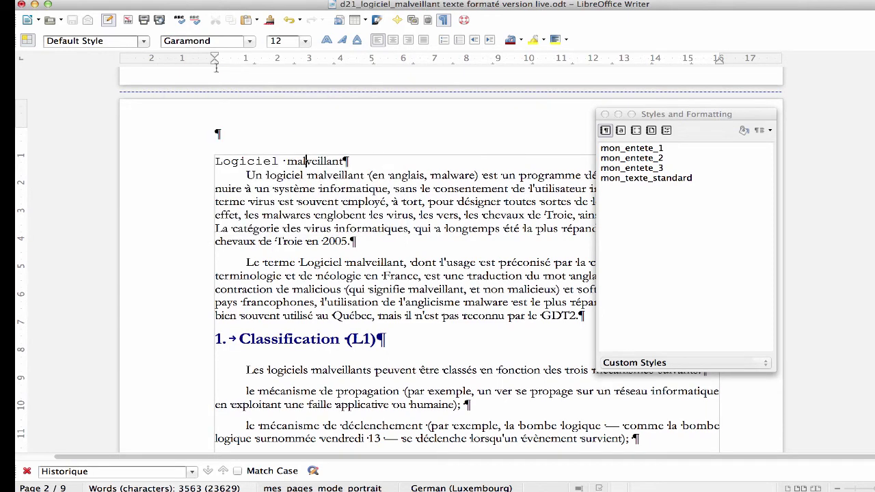
{"action": "left_click", "coordinate": [306, 43]}
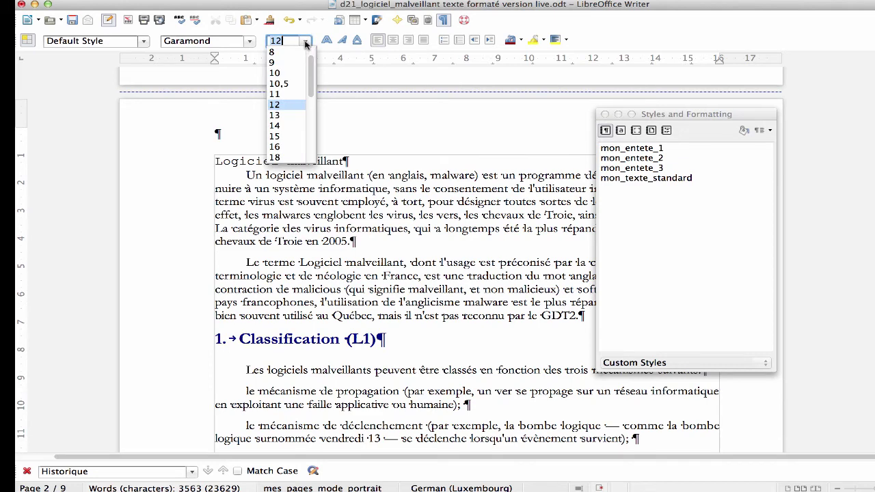
{"action": "scroll", "coordinate": [288, 149], "scroll_direction": "down", "scroll_amount": 2}
{"action": "left_click", "coordinate": [288, 147]}
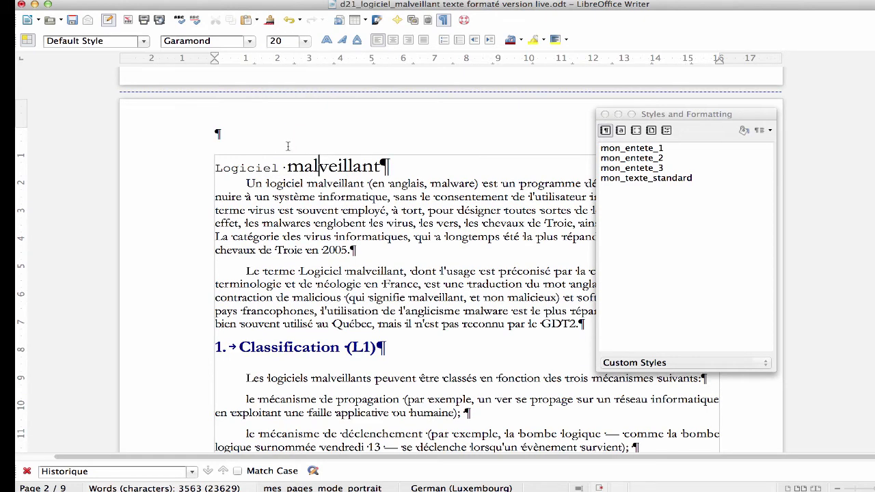
Select the whole 'Logiciel malveillant' title and make it 20 pt bold Garamond.
{"action": "left_click_drag", "start_coordinate": [216, 168], "coordinate": [389, 166]}
{"action": "left_click", "coordinate": [306, 41]}
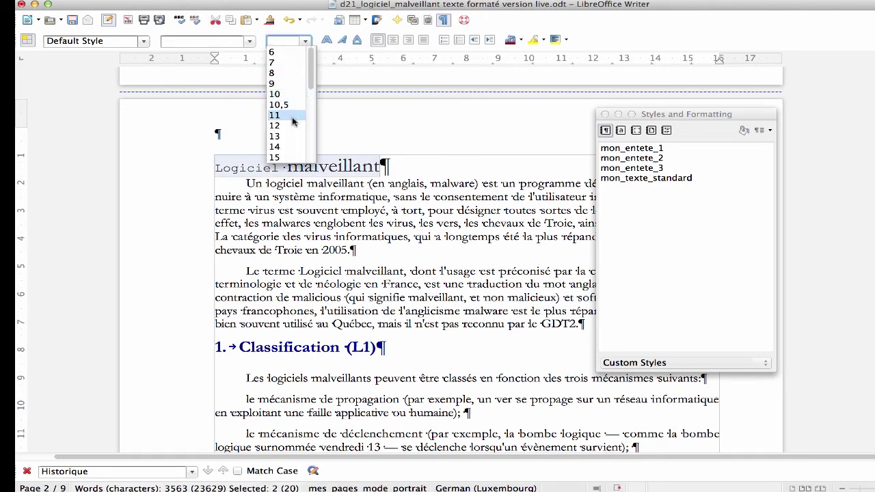
{"action": "type", "text": "20"}
{"action": "key", "text": "Return"}
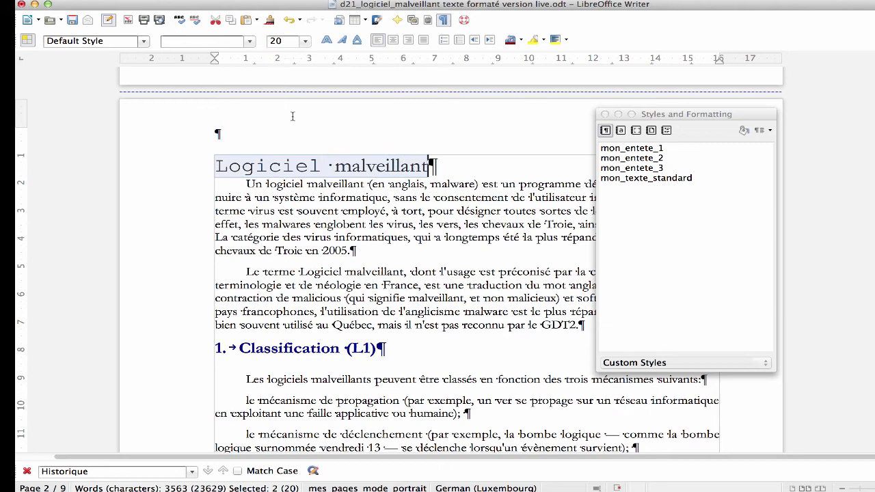
{"action": "left_click", "coordinate": [250, 41]}
{"action": "left_click", "coordinate": [223, 57]}
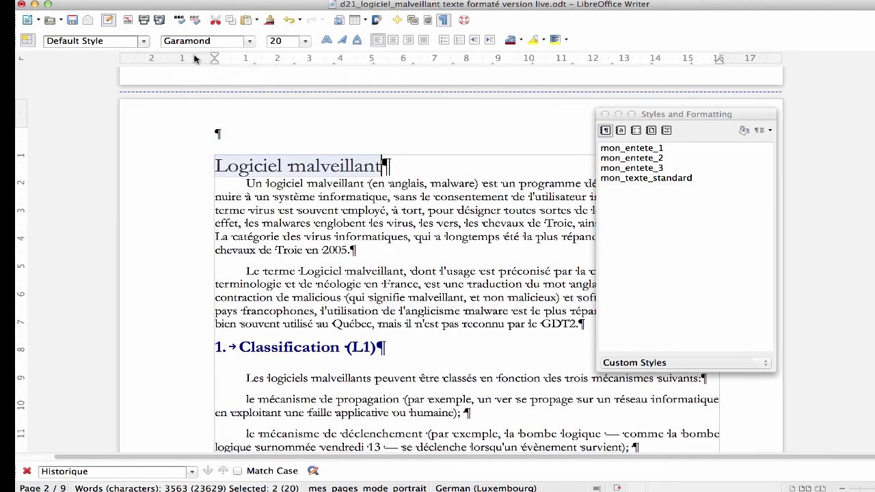
{"action": "left_click", "coordinate": [331, 42]}
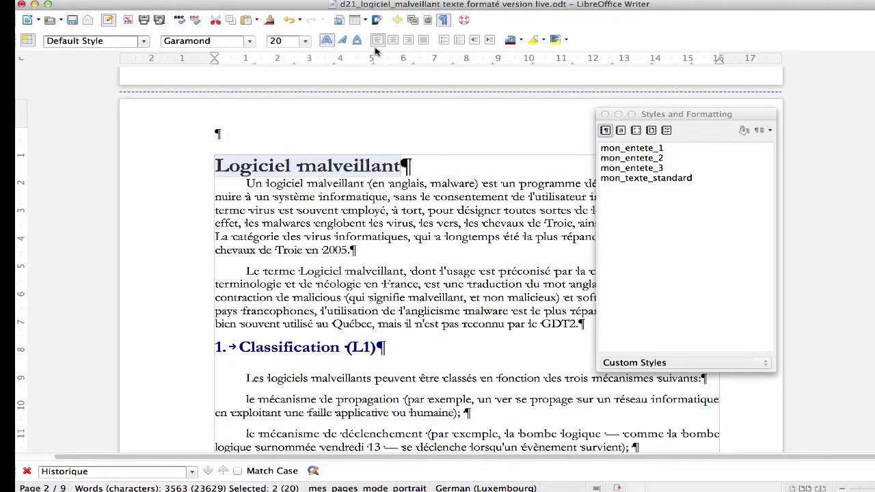
{"action": "left_click", "coordinate": [246, 0]}
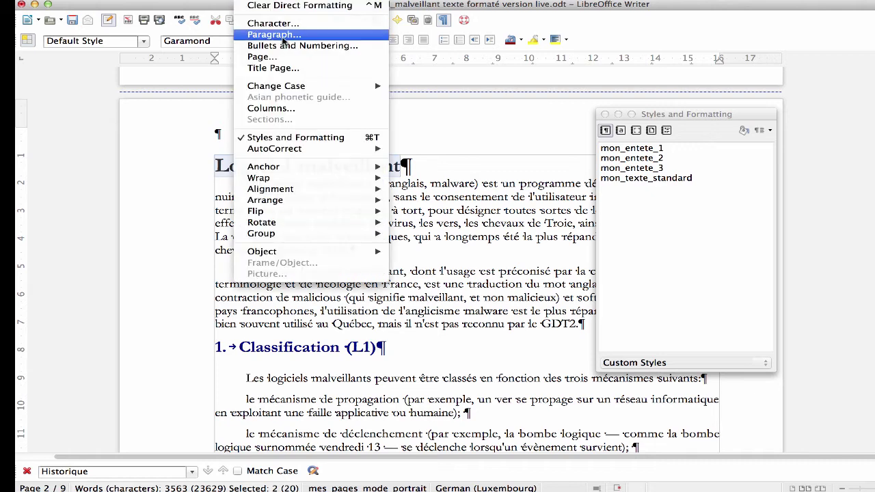
Give the 'Logiciel malveillant' title 20 pt spacing below, then move down into the body text.
{"action": "left_click", "coordinate": [260, 31]}
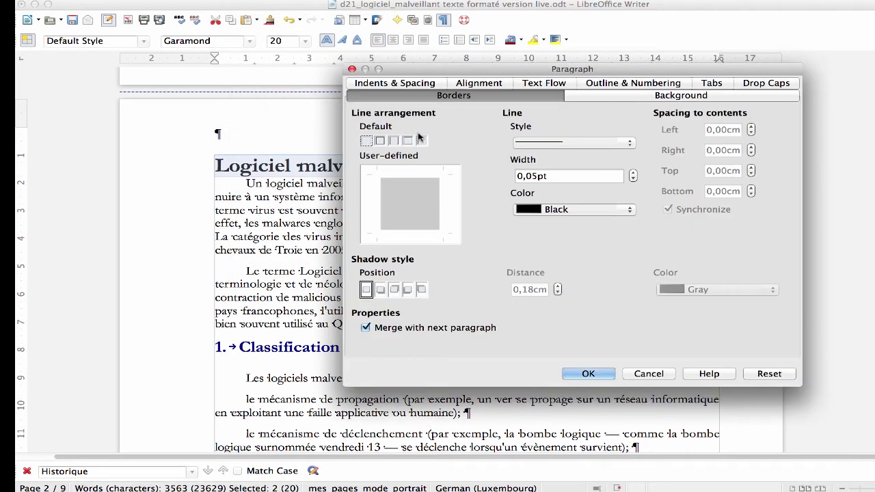
{"action": "left_click", "coordinate": [418, 86]}
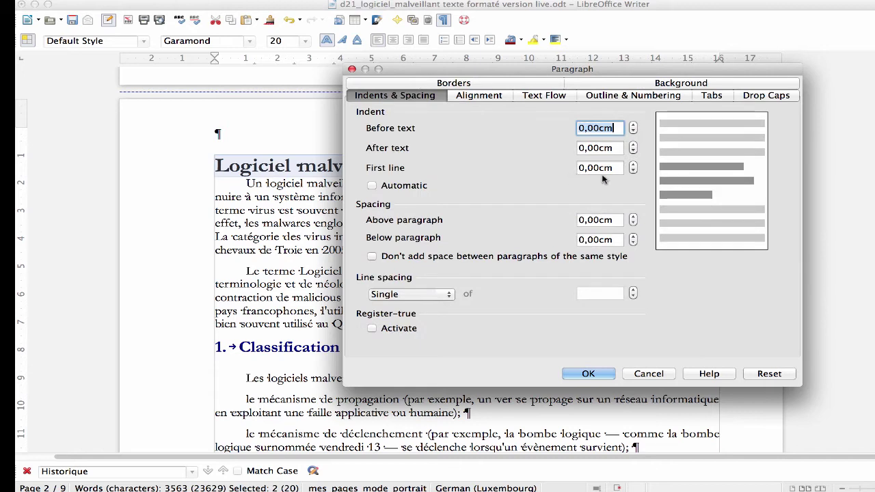
{"action": "left_click_drag", "start_coordinate": [611, 243], "coordinate": [547, 242]}
{"action": "type", "text": "20 pt"}
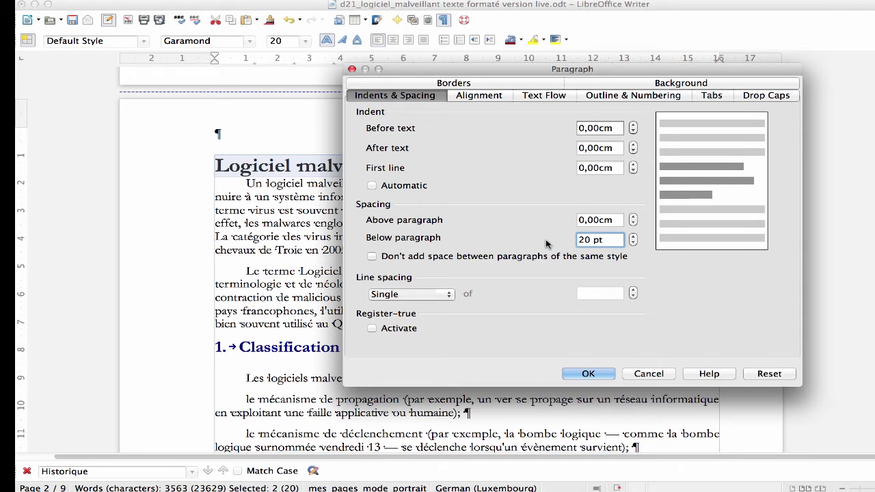
{"action": "left_click", "coordinate": [587, 375]}
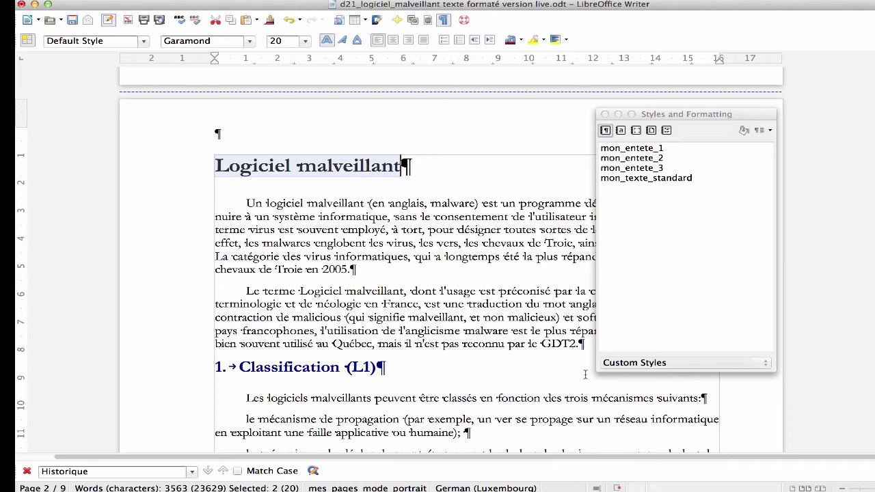
{"action": "left_click", "coordinate": [253, 0]}
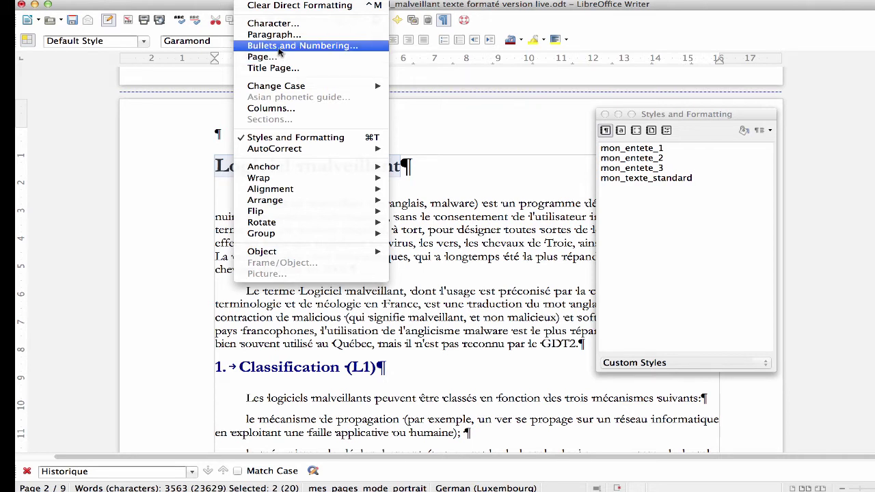
{"action": "left_click", "coordinate": [270, 3]}
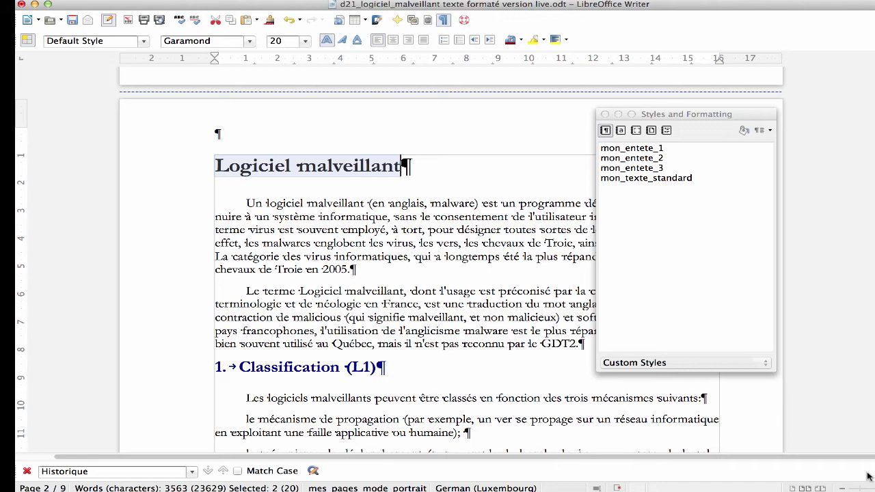
{"action": "left_click", "coordinate": [564, 430]}
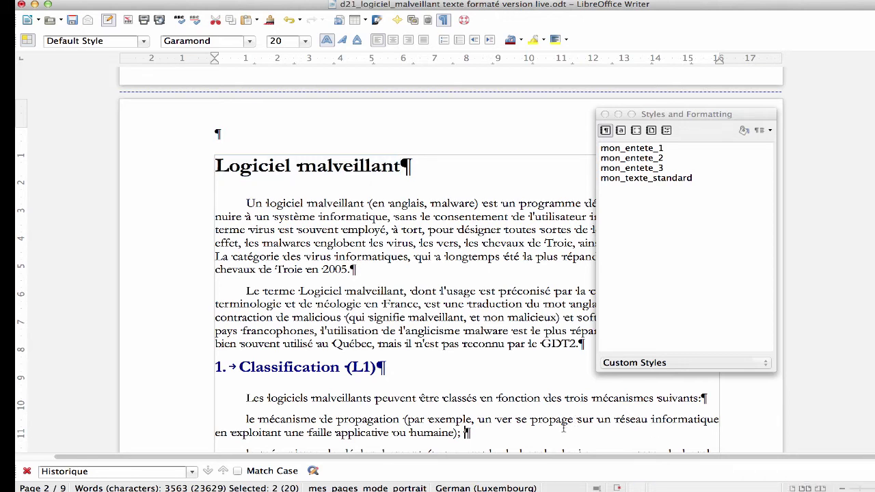
{"action": "scroll", "coordinate": [503, 391], "scroll_direction": "down", "scroll_amount": 1}
{"action": "scroll", "coordinate": [503, 391], "scroll_direction": "down", "scroll_amount": 1}
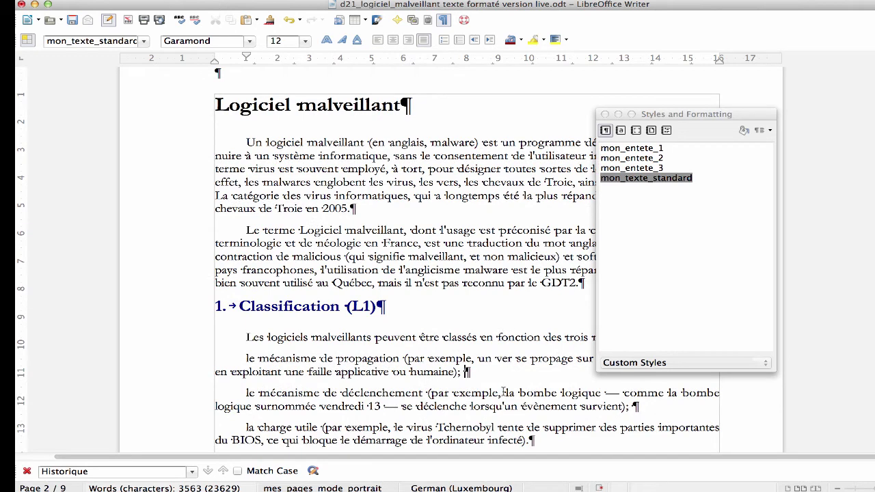
{"action": "scroll", "coordinate": [504, 391], "scroll_direction": "down", "scroll_amount": 2}
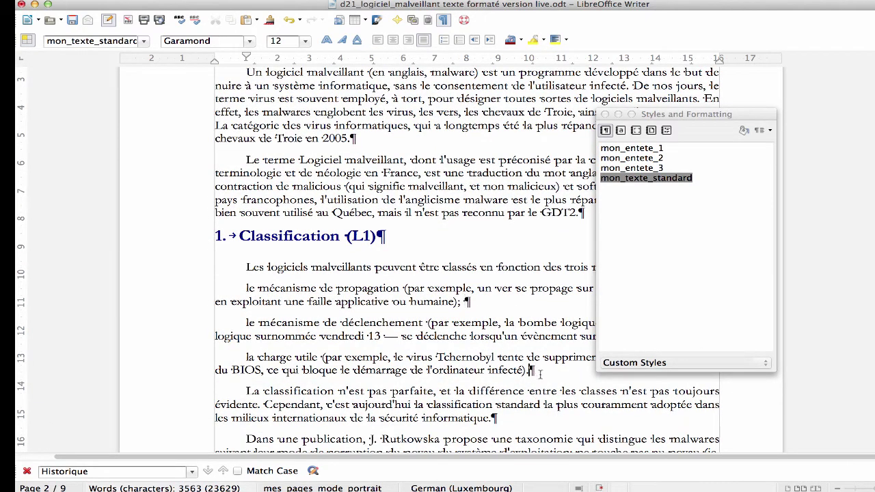
Give the propagation, trigger mechanism and payload paragraphs small dot bullets.
{"action": "left_click_drag", "start_coordinate": [538, 370], "coordinate": [222, 292]}
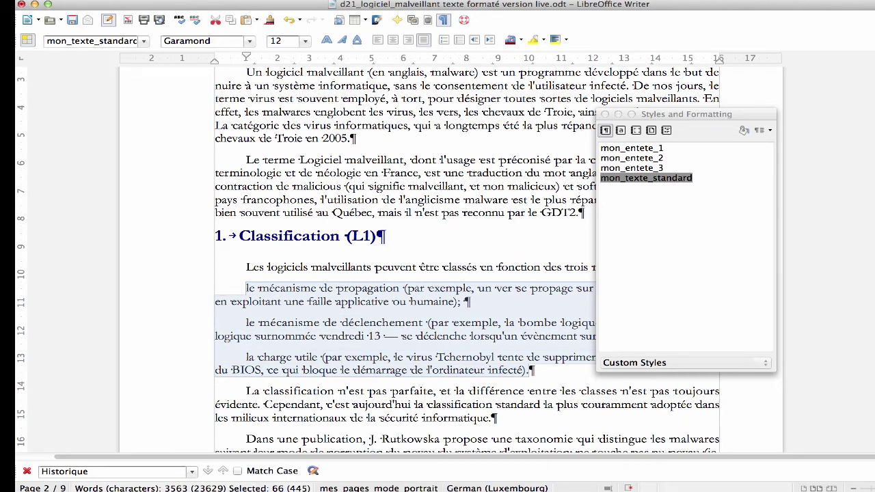
{"action": "left_click", "coordinate": [257, 0]}
{"action": "left_click", "coordinate": [288, 45]}
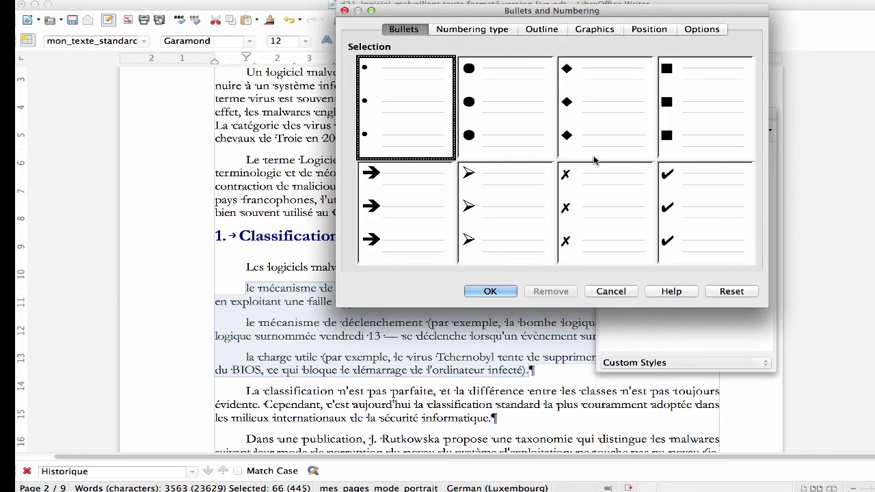
{"action": "left_click", "coordinate": [514, 118]}
{"action": "left_click", "coordinate": [402, 119]}
{"action": "left_click", "coordinate": [491, 292]}
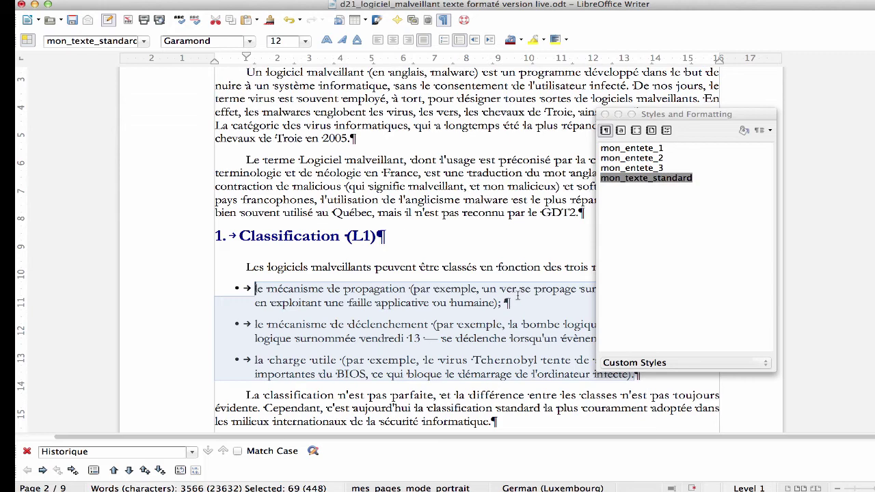
{"action": "left_click", "coordinate": [388, 201]}
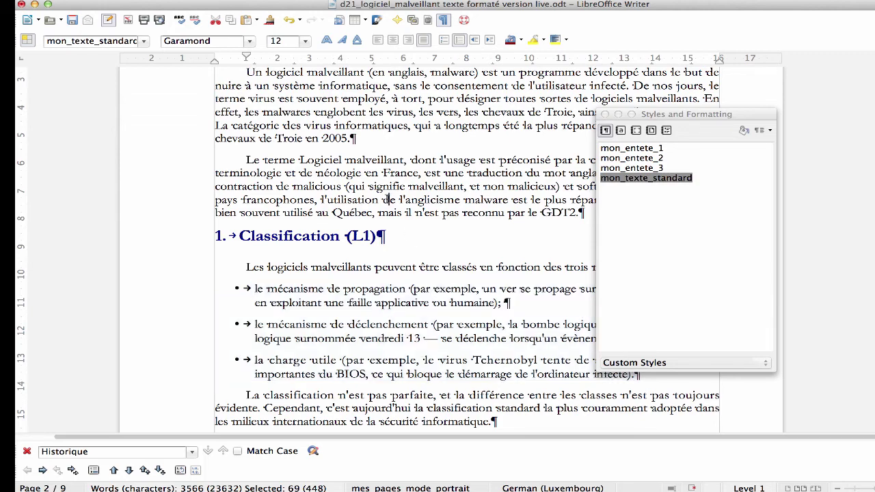
Put the cursor in page 2's empty header and move the styles panel out of the way.
{"action": "scroll", "coordinate": [387, 198], "scroll_direction": "up", "scroll_amount": 15}
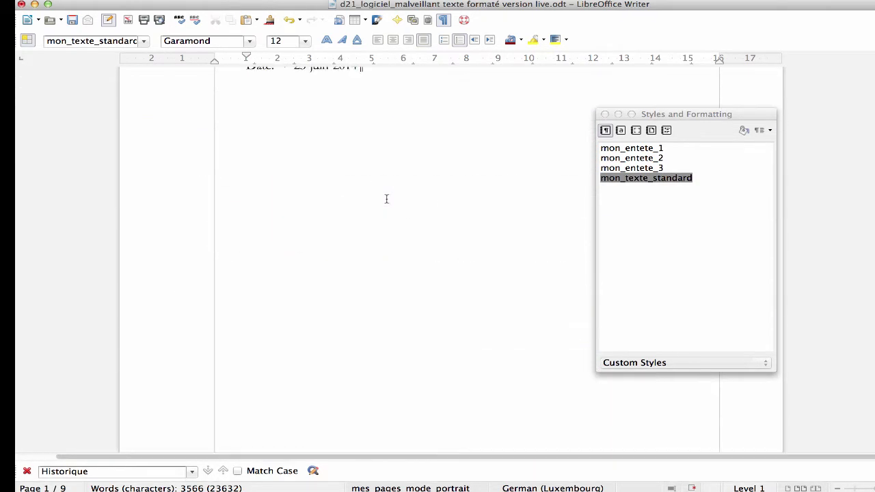
{"action": "scroll", "coordinate": [386, 198], "scroll_direction": "down", "scroll_amount": 20}
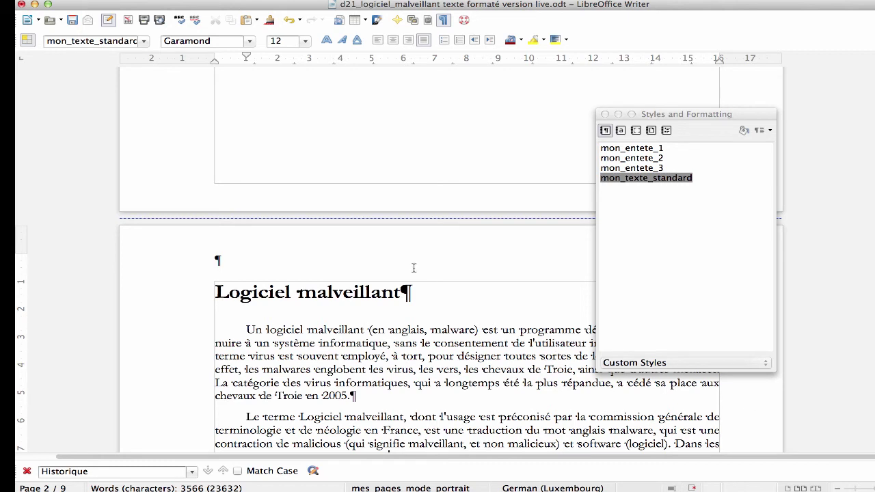
{"action": "left_click", "coordinate": [333, 256]}
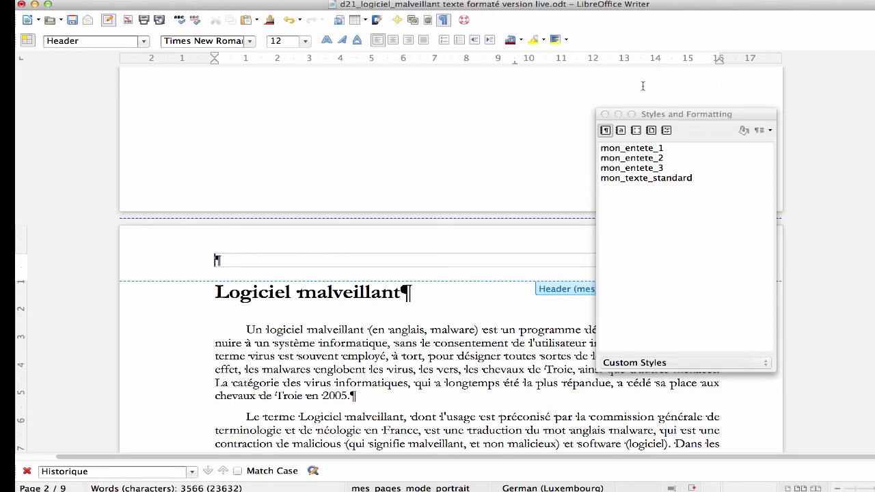
{"action": "left_click_drag", "start_coordinate": [679, 115], "coordinate": [846, 72]}
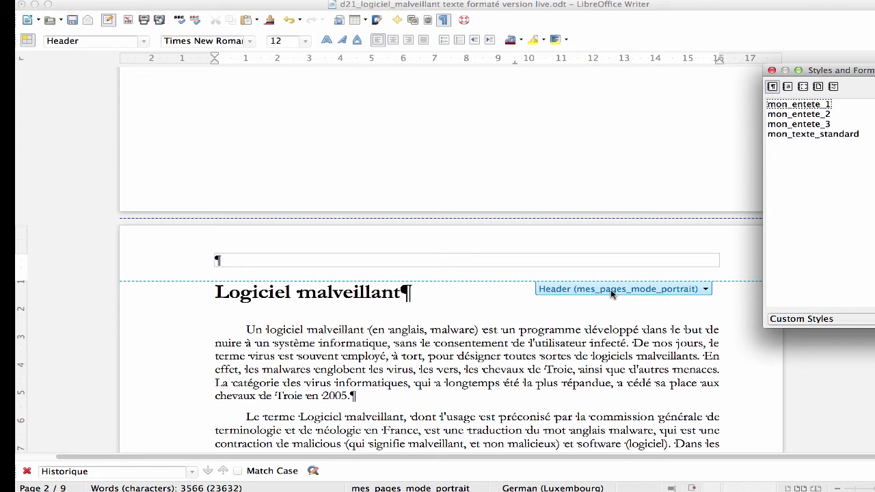
{"action": "mouse_move", "coordinate": [568, 487]}
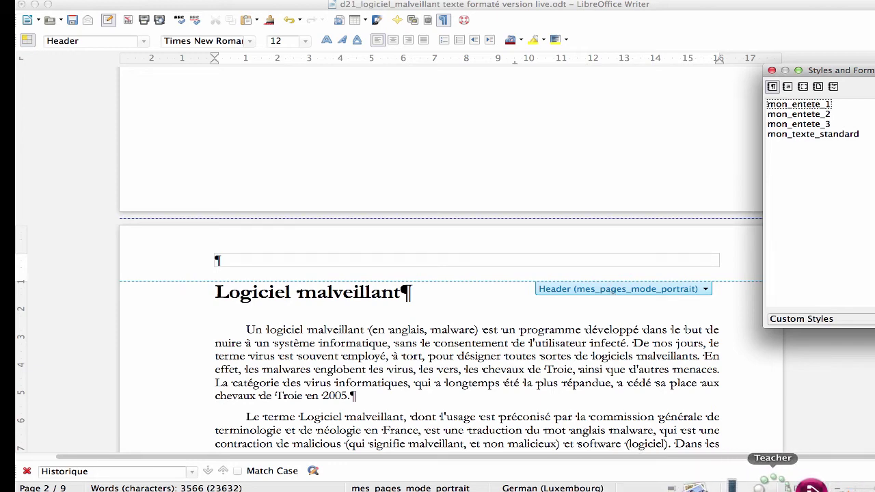
{"action": "left_click", "coordinate": [741, 481]}
Scroll the reference PDF to page 2 to view its header and table of contents.
{"action": "scroll", "coordinate": [506, 301], "scroll_direction": "up", "scroll_amount": 10}
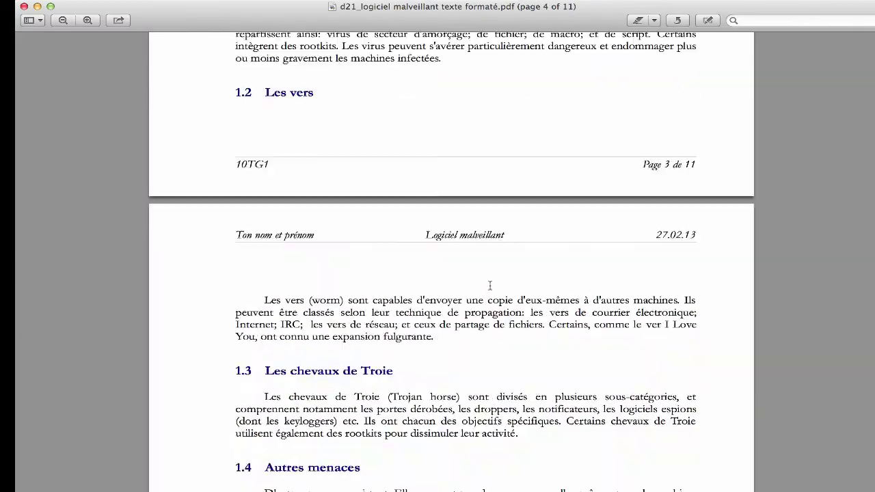
{"action": "scroll", "coordinate": [491, 286], "scroll_direction": "up", "scroll_amount": 10}
{"action": "scroll", "coordinate": [490, 286], "scroll_direction": "down", "scroll_amount": 10}
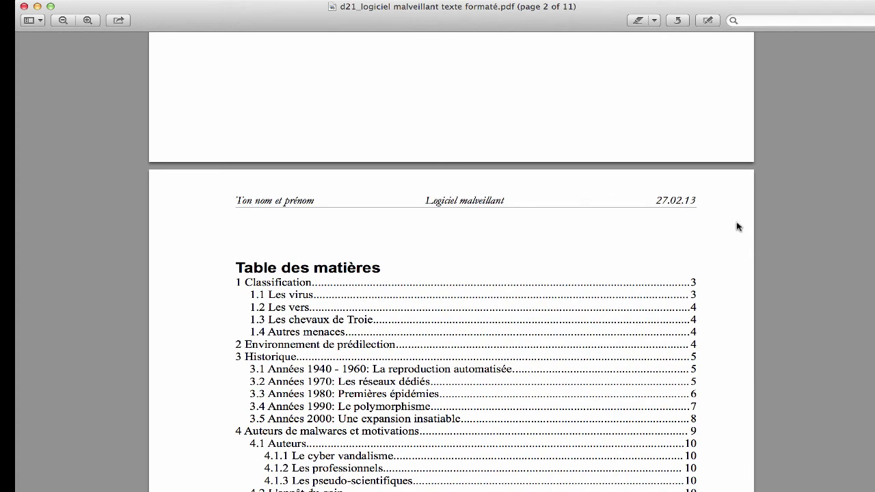
{"action": "scroll", "coordinate": [738, 227], "scroll_direction": "down", "scroll_amount": 2}
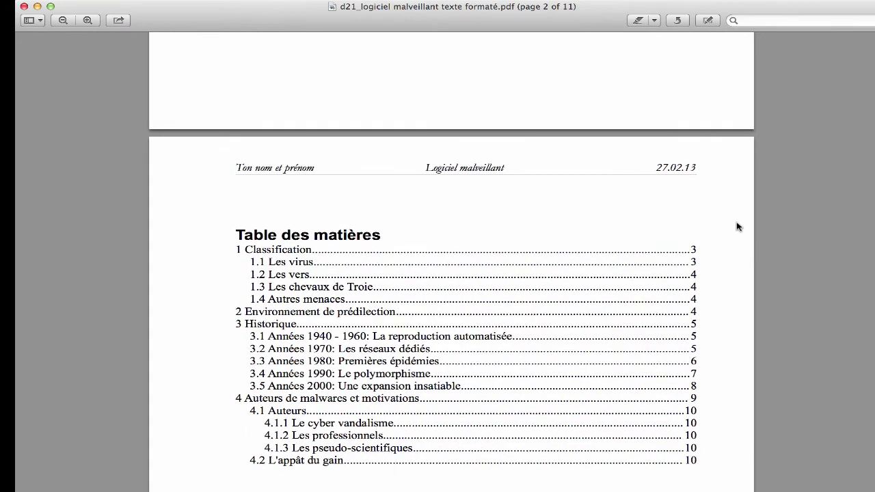
{"action": "key", "text": "super+Tab"}
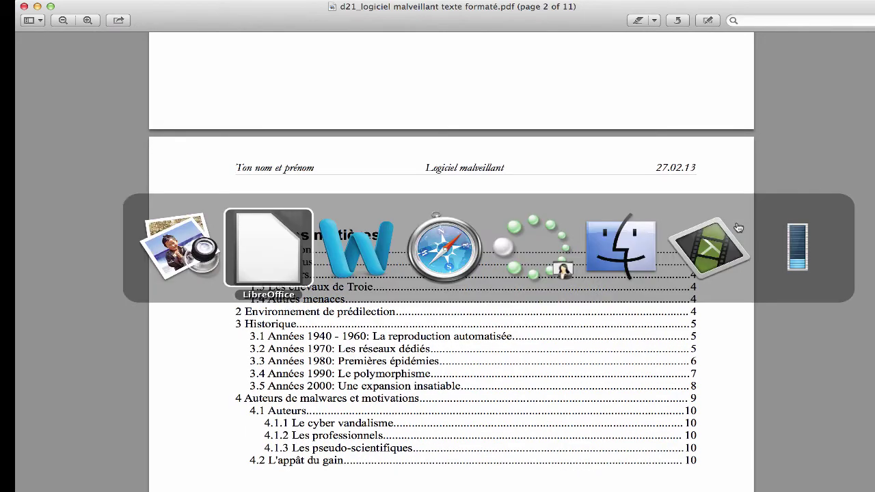
Type the author's full name into the page 2 header.
{"action": "left_click", "coordinate": [282, 259]}
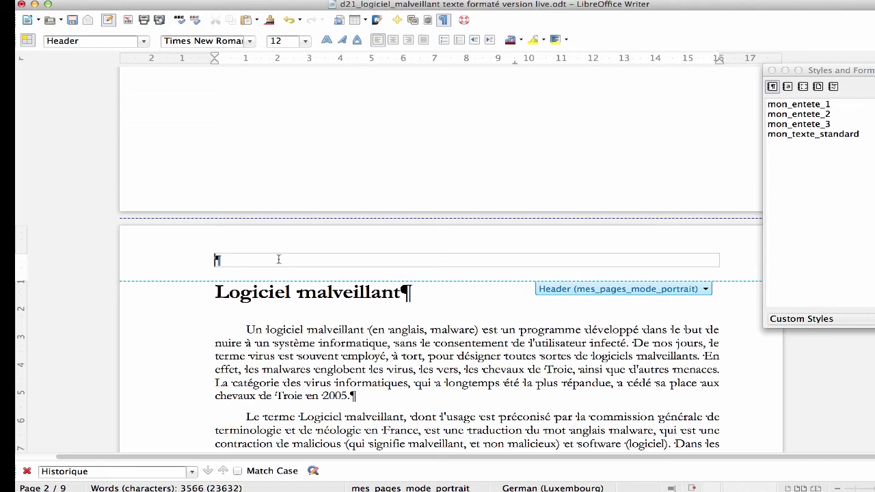
{"action": "type", "text": "Olinger Alex"}
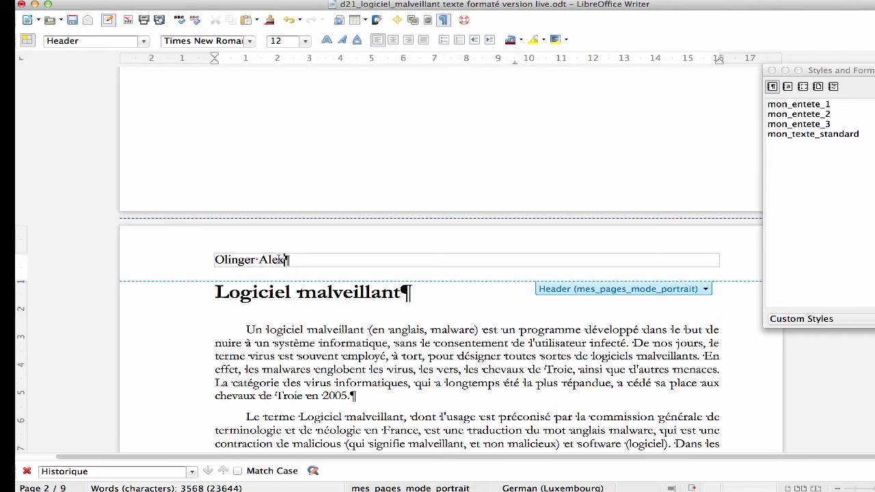
{"action": "mouse_move", "coordinate": [807, 480]}
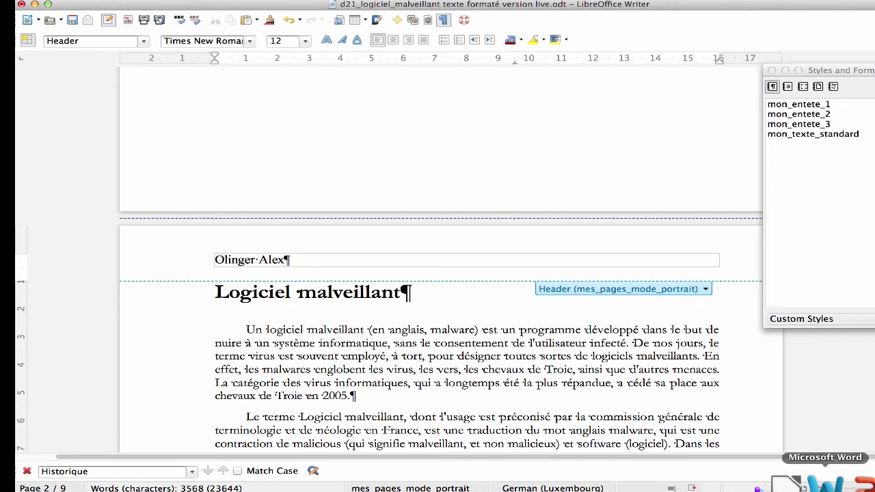
{"action": "left_click", "coordinate": [847, 483]}
Read the Header / Footer task: centred tab at 8 cm, right tab at 16 cm.
{"action": "scroll", "coordinate": [511, 265], "scroll_direction": "down", "scroll_amount": 2}
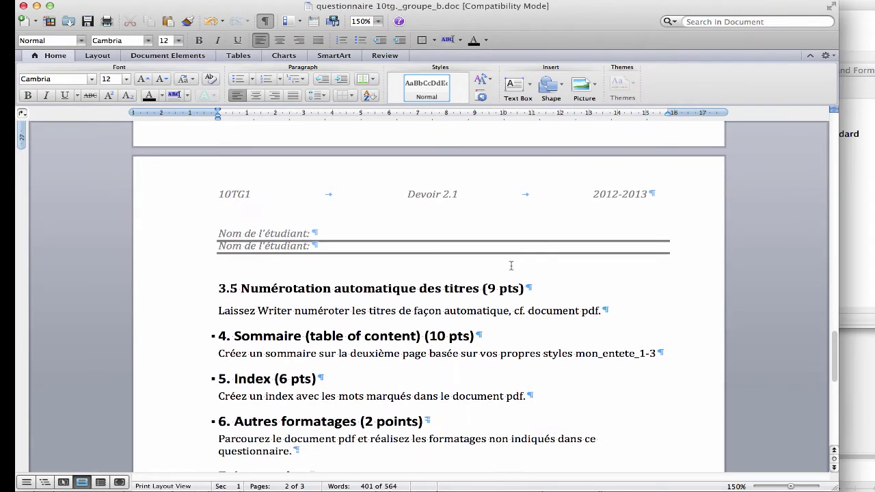
{"action": "scroll", "coordinate": [511, 266], "scroll_direction": "up", "scroll_amount": 5}
{"action": "scroll", "coordinate": [511, 265], "scroll_direction": "up", "scroll_amount": 10}
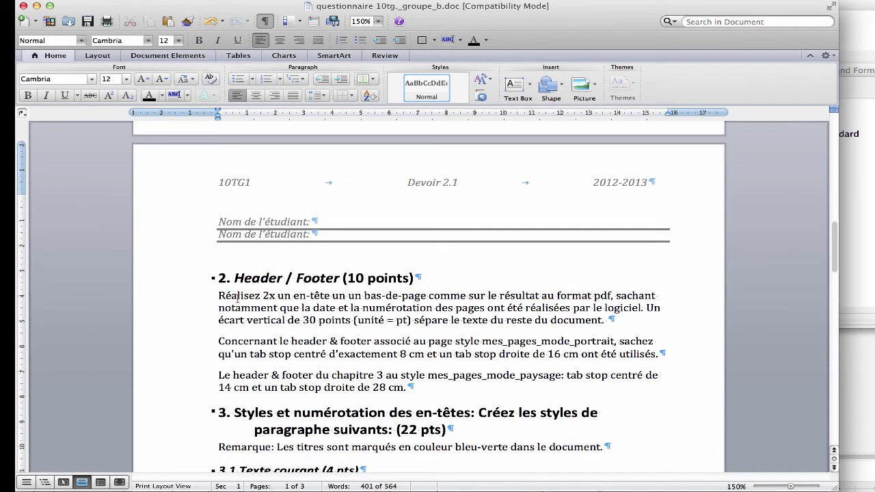
{"action": "left_click_drag", "start_coordinate": [220, 296], "coordinate": [469, 319]}
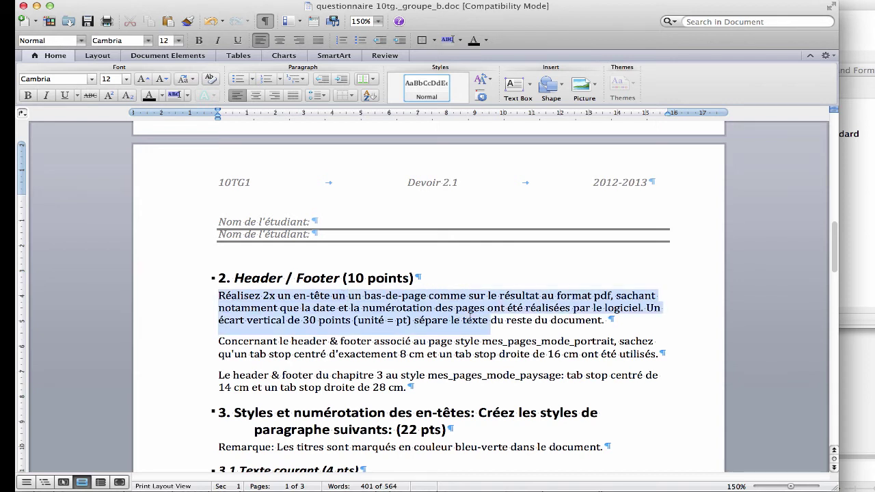
{"action": "left_click_drag", "start_coordinate": [472, 319], "coordinate": [539, 319]}
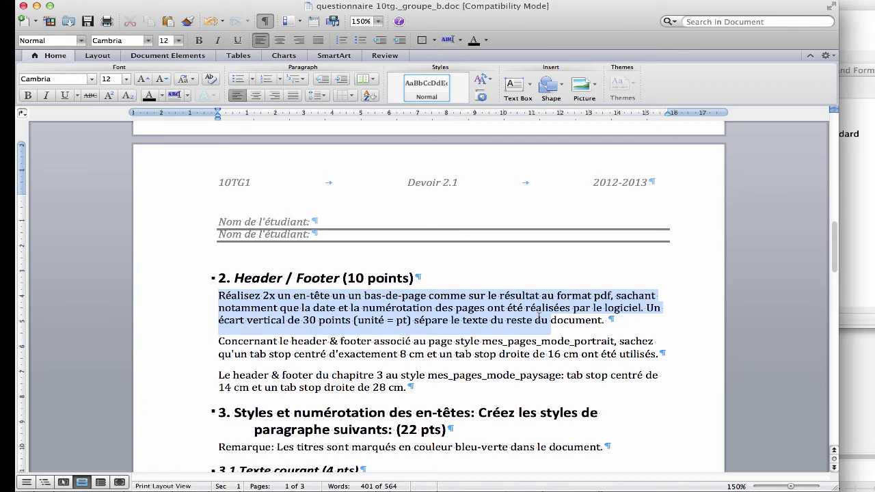
{"action": "left_click", "coordinate": [487, 324]}
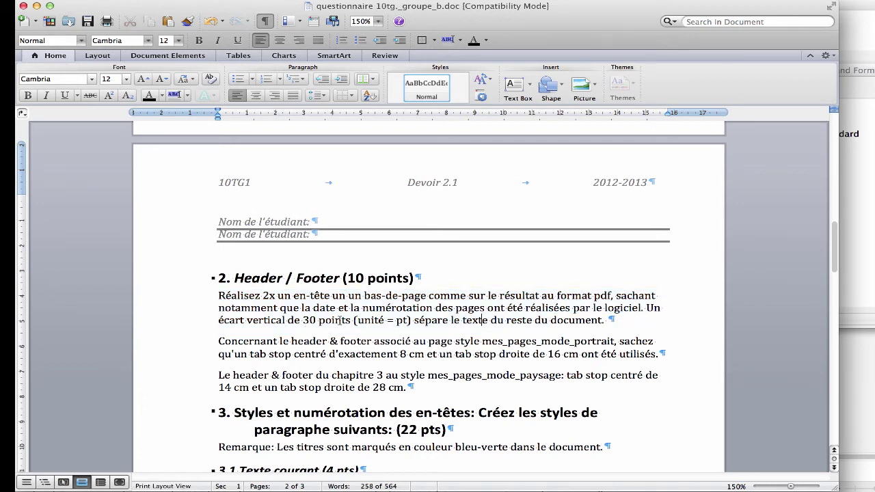
{"action": "scroll", "coordinate": [513, 311], "scroll_direction": "down", "scroll_amount": 3}
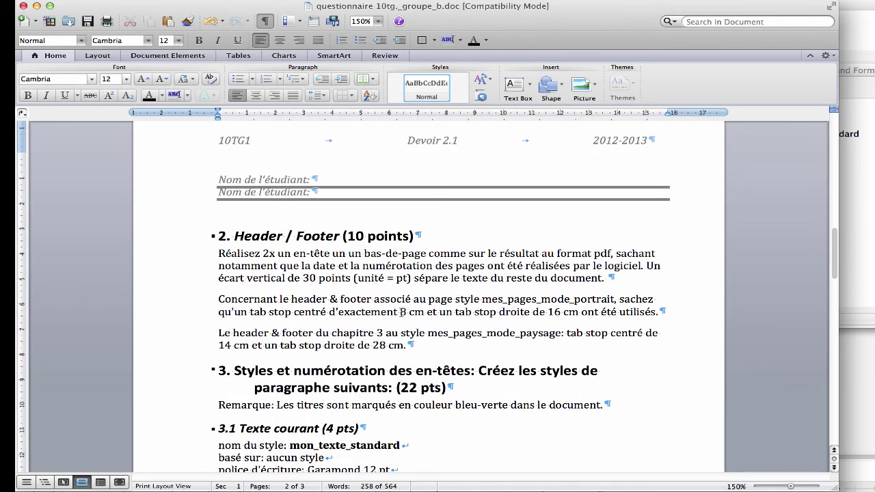
{"action": "left_click_drag", "start_coordinate": [400, 311], "coordinate": [426, 312]}
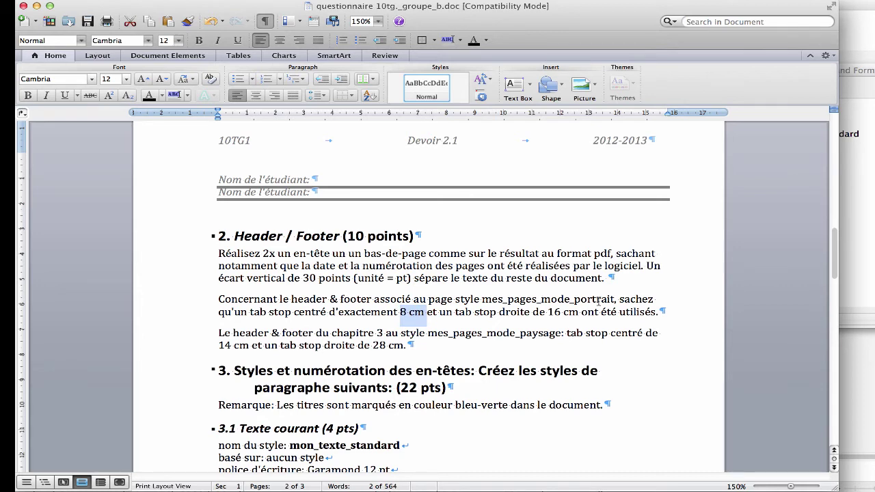
{"action": "scroll", "coordinate": [599, 301], "scroll_direction": "down", "scroll_amount": 1}
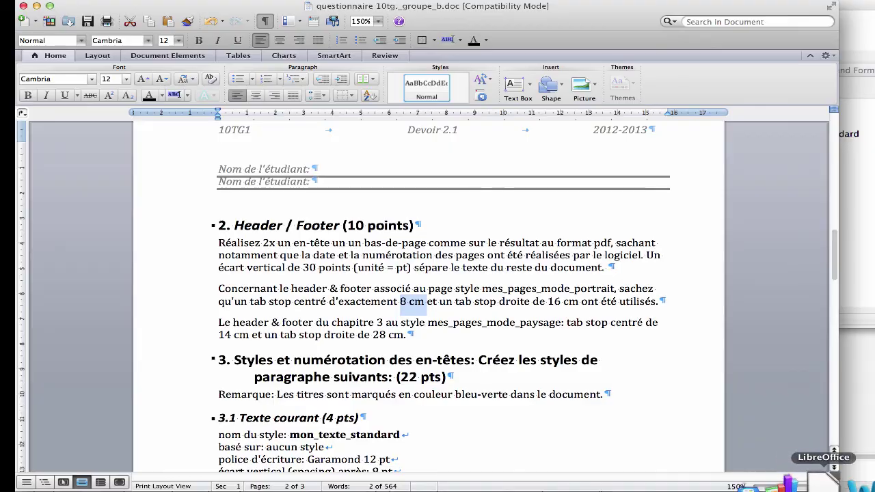
{"action": "left_click", "coordinate": [812, 482]}
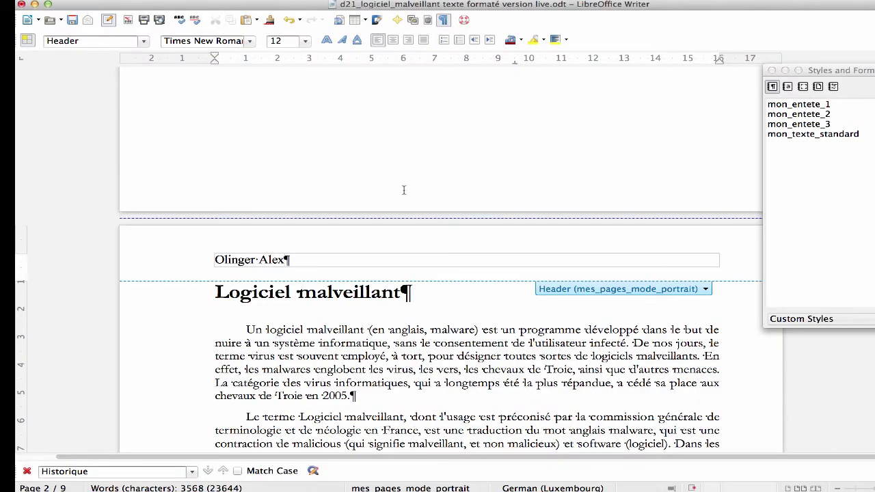
Add a tab after the name, clear old tab stops and create a centred tab at 8 cm.
{"action": "key", "text": "Tab"}
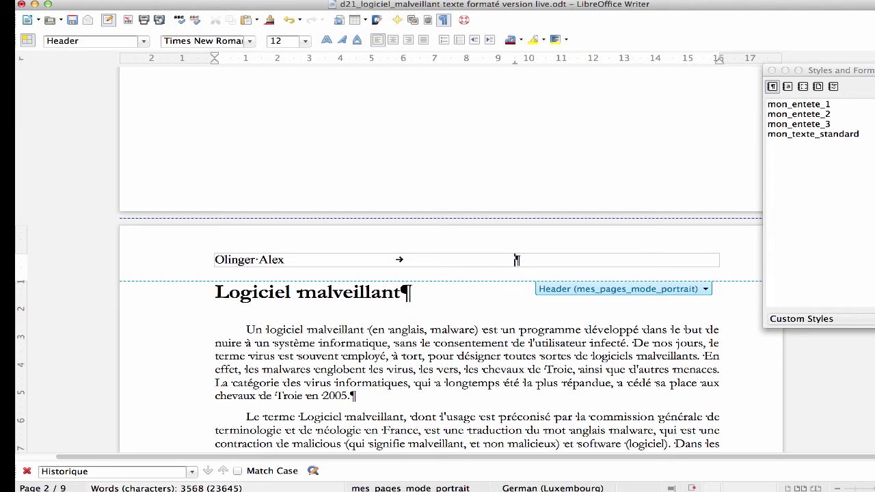
{"action": "left_click", "coordinate": [253, 0]}
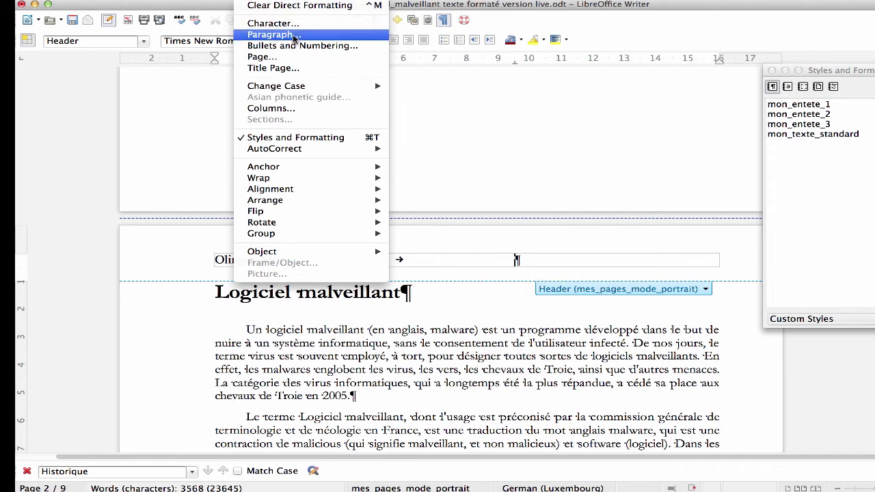
{"action": "key", "text": "Escape"}
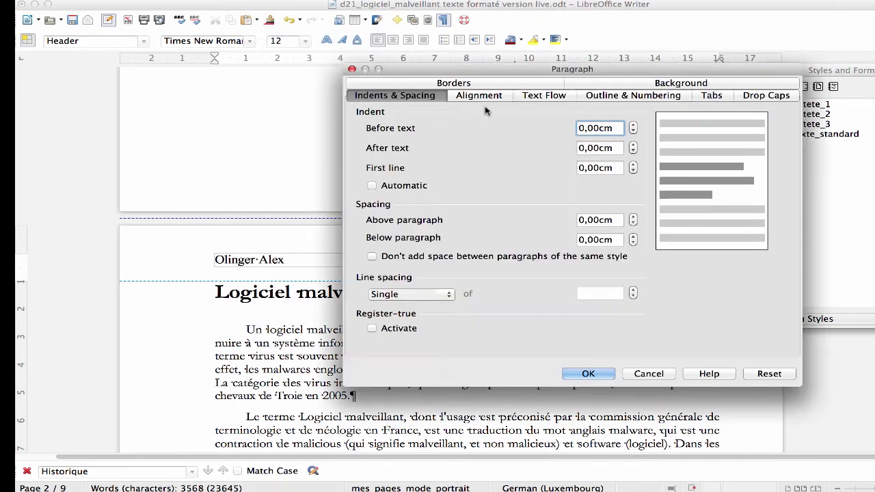
{"action": "left_click", "coordinate": [707, 97]}
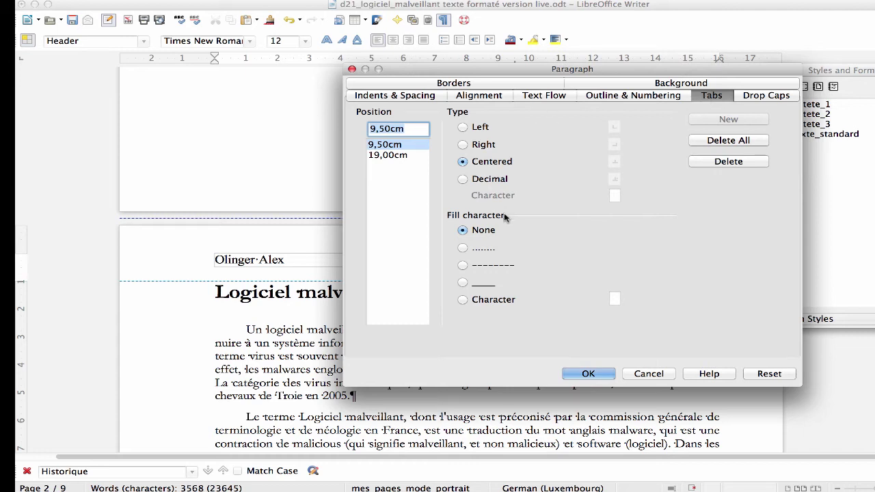
{"action": "left_click", "coordinate": [739, 141]}
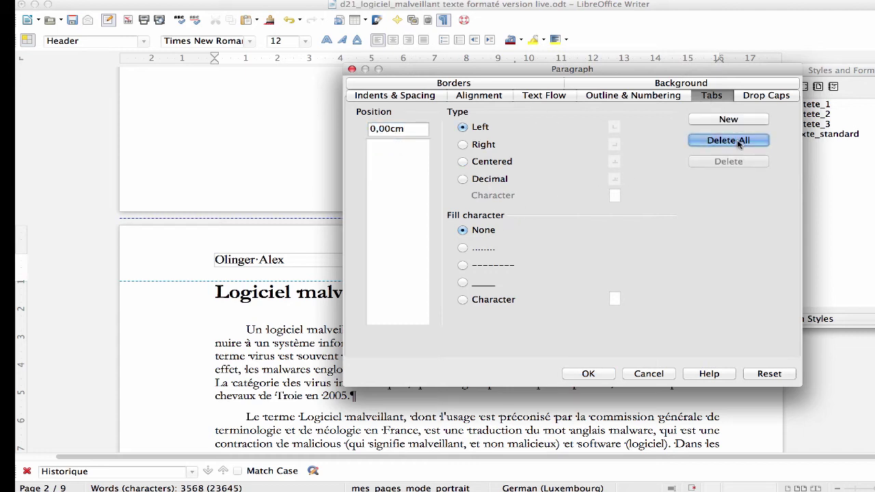
{"action": "left_click_drag", "start_coordinate": [415, 129], "coordinate": [330, 130]}
{"action": "type", "text": "8 cm"}
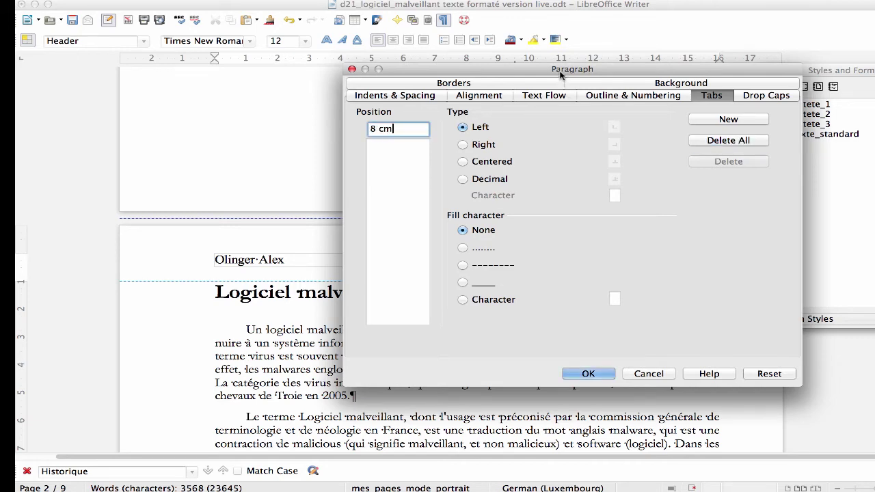
{"action": "left_click_drag", "start_coordinate": [561, 74], "coordinate": [497, 126]}
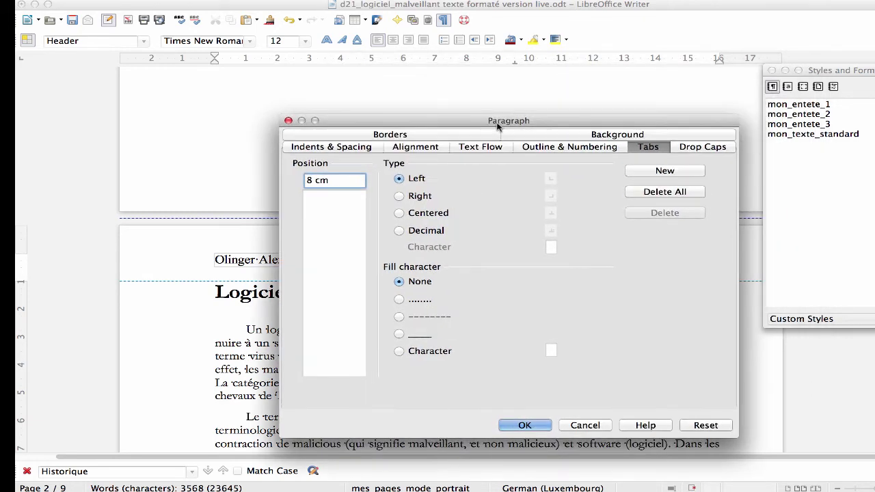
{"action": "left_click", "coordinate": [403, 214]}
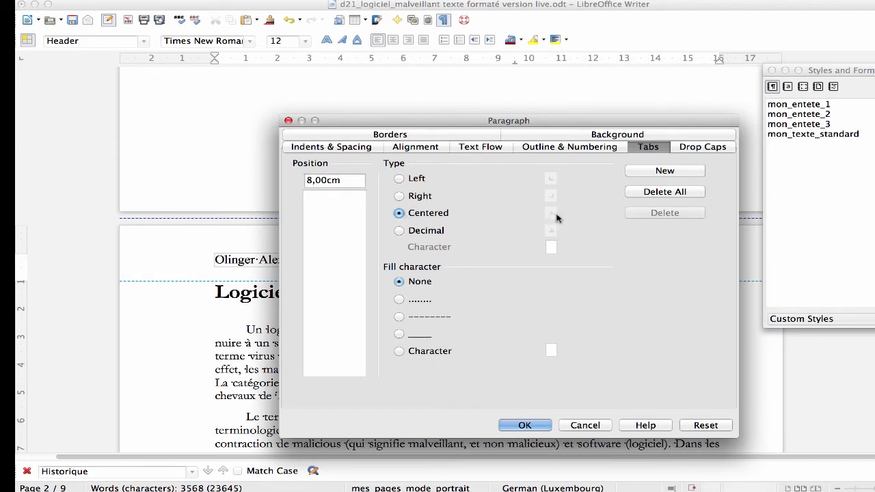
{"action": "left_click", "coordinate": [642, 171]}
{"action": "left_click", "coordinate": [324, 197]}
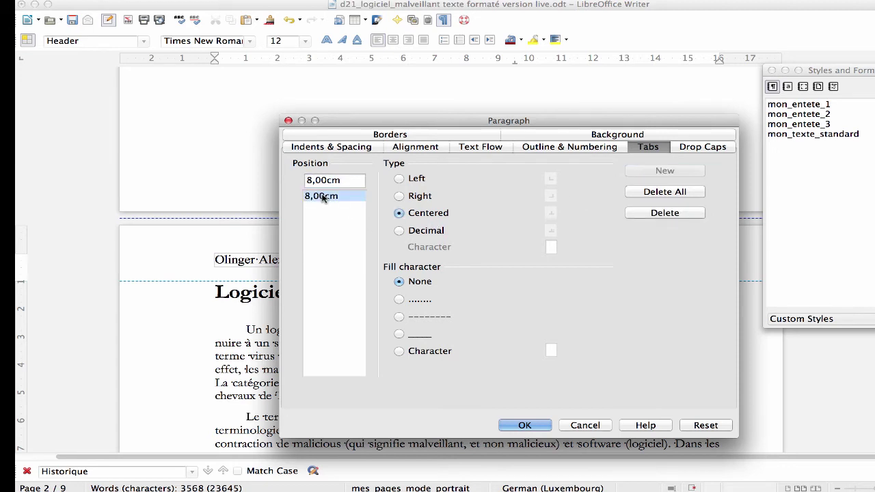
Add a right-aligned tab stop at 16 cm and apply both tab stops to the header.
{"action": "left_click", "coordinate": [344, 181]}
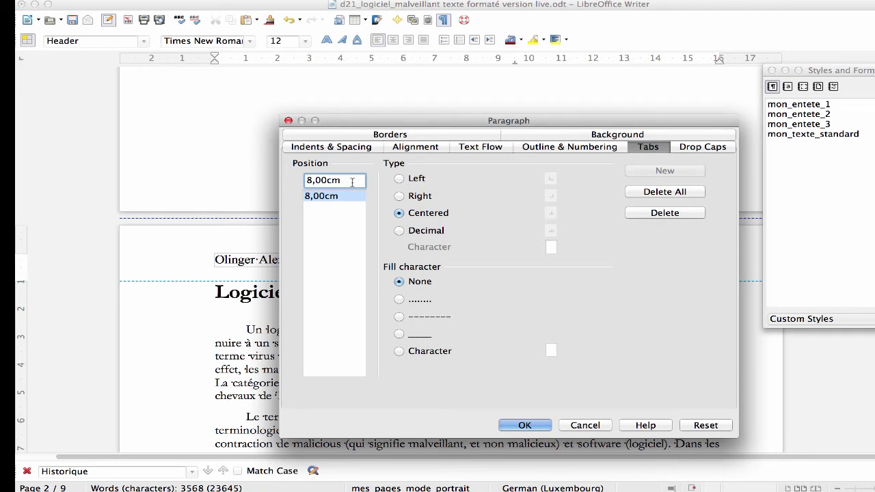
{"action": "left_click_drag", "start_coordinate": [351, 182], "coordinate": [261, 186]}
{"action": "type", "text": "16 cm"}
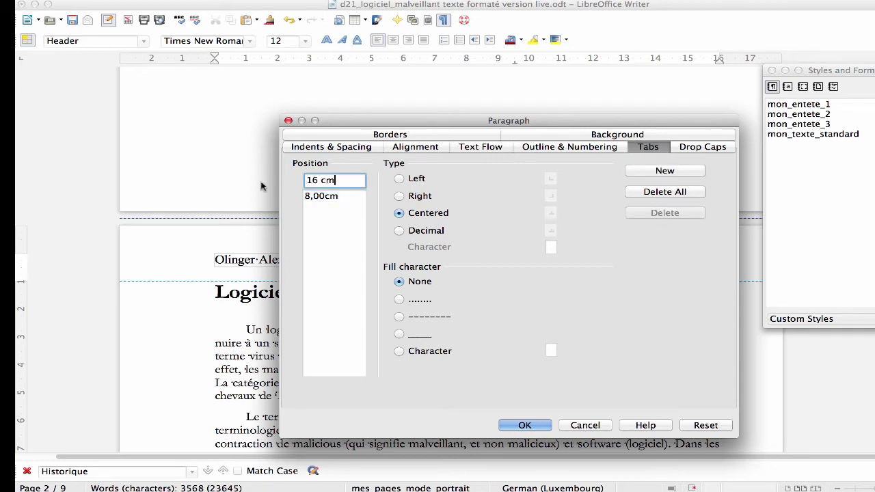
{"action": "left_click", "coordinate": [400, 196]}
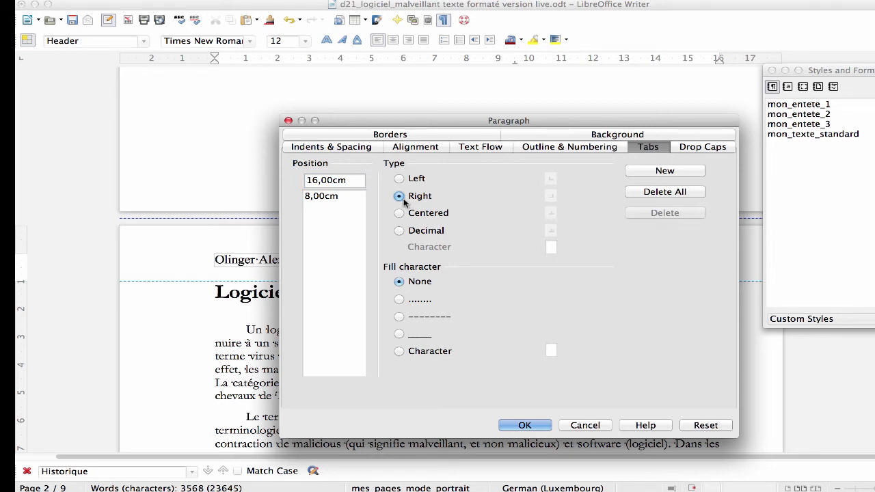
{"action": "left_click", "coordinate": [666, 171]}
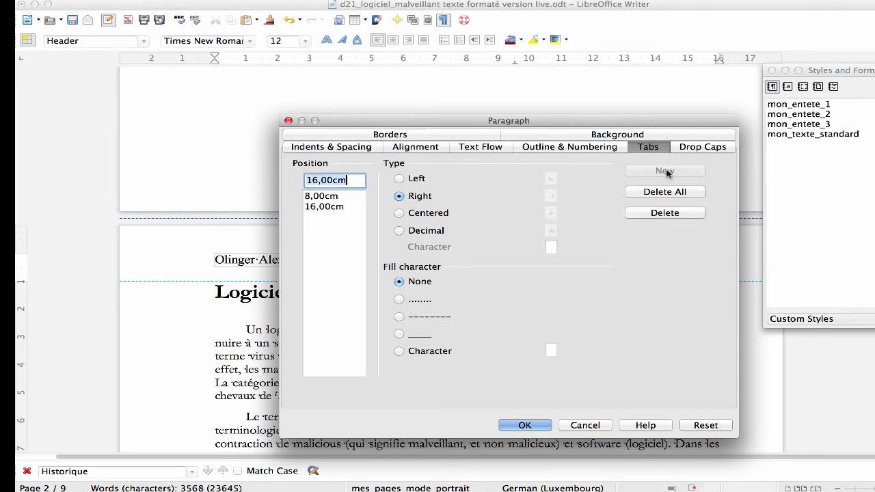
{"action": "left_click", "coordinate": [320, 197]}
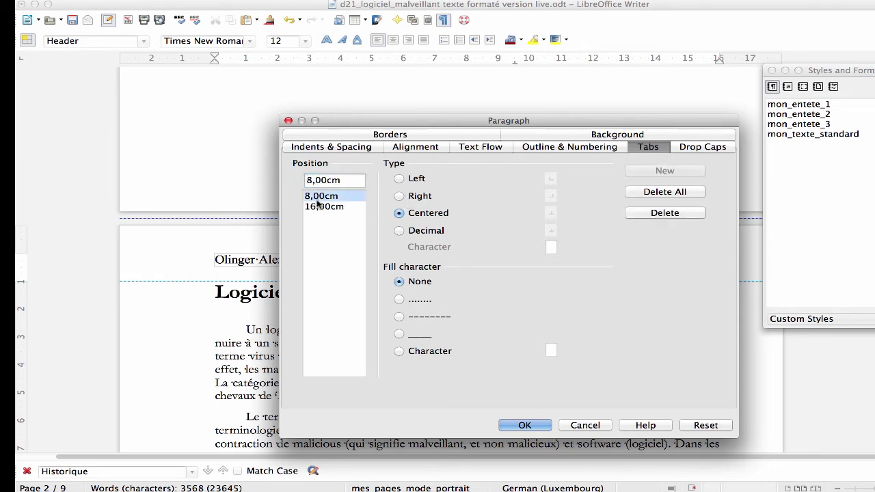
{"action": "left_click", "coordinate": [319, 206]}
{"action": "left_click", "coordinate": [319, 196]}
{"action": "left_click", "coordinate": [537, 427]}
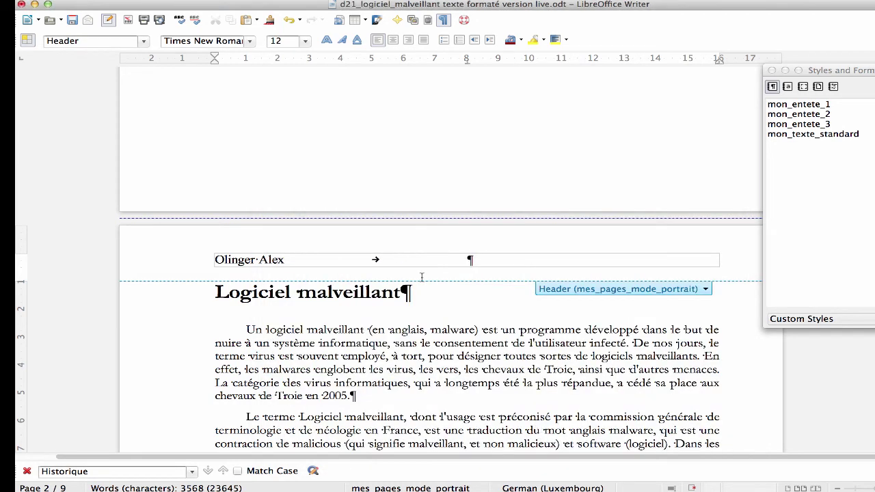
Type 'Logiciel malveillant' after the header's tab, followed by a tab toward the right stop.
{"action": "left_click_drag", "start_coordinate": [828, 71], "coordinate": [744, 143]}
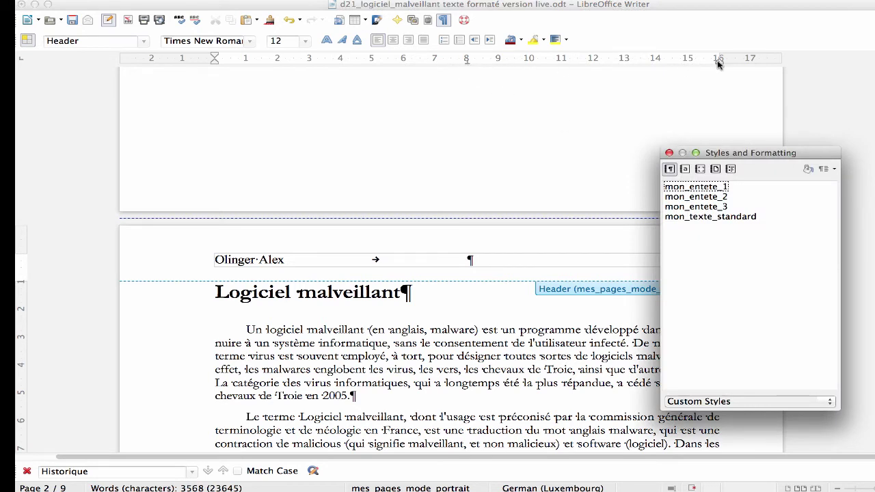
{"action": "left_click", "coordinate": [469, 259]}
{"action": "type", "text": "Log"}
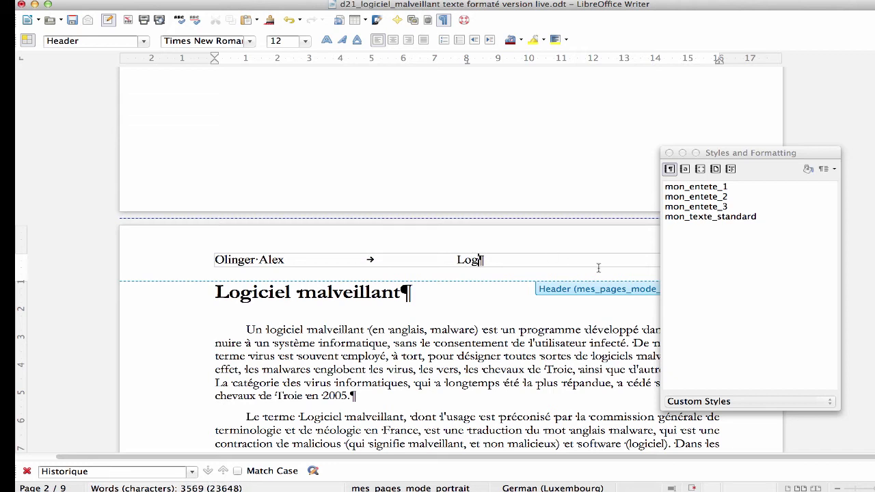
{"action": "type", "text": "iciel malveill"}
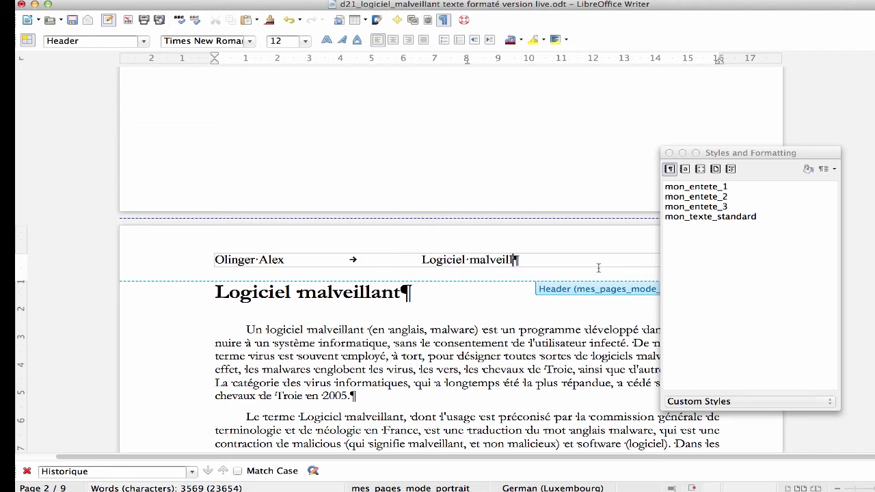
{"action": "type", "text": "ant"}
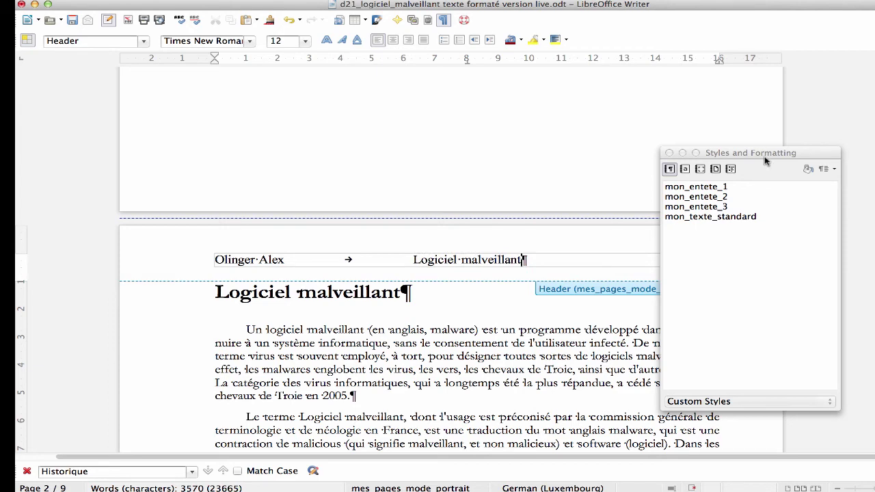
{"action": "left_click_drag", "start_coordinate": [766, 160], "coordinate": [819, 243]}
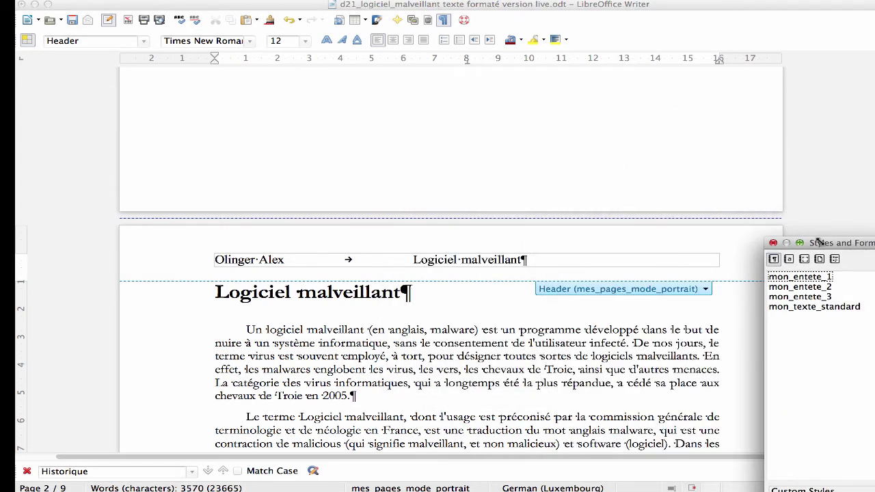
{"action": "left_click", "coordinate": [552, 260]}
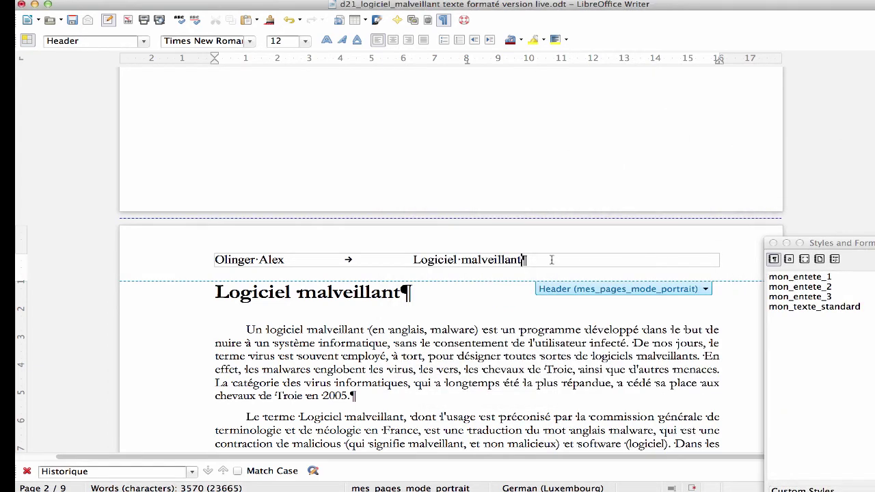
{"action": "key", "text": "Tab"}
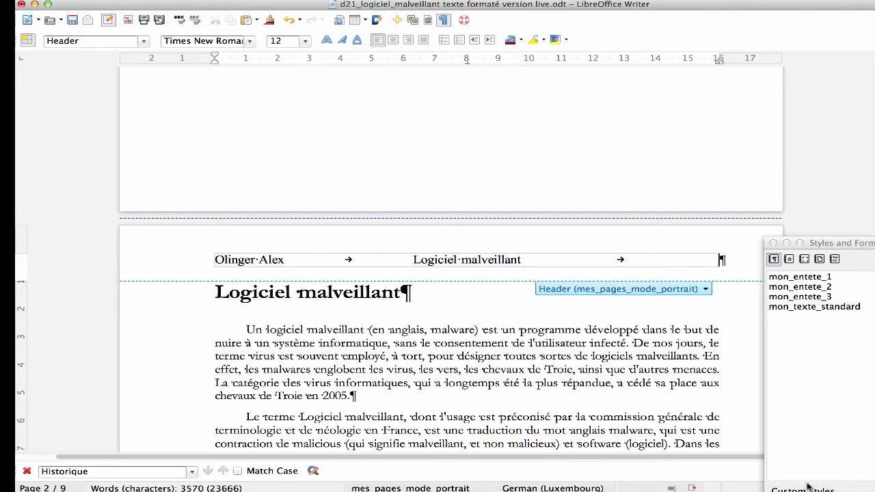
Insert the 25.06.14 date field at the header's right tab stop, checking it with formatting marks.
{"action": "mouse_move", "coordinate": [801, 487]}
{"action": "left_click", "coordinate": [212, 0]}
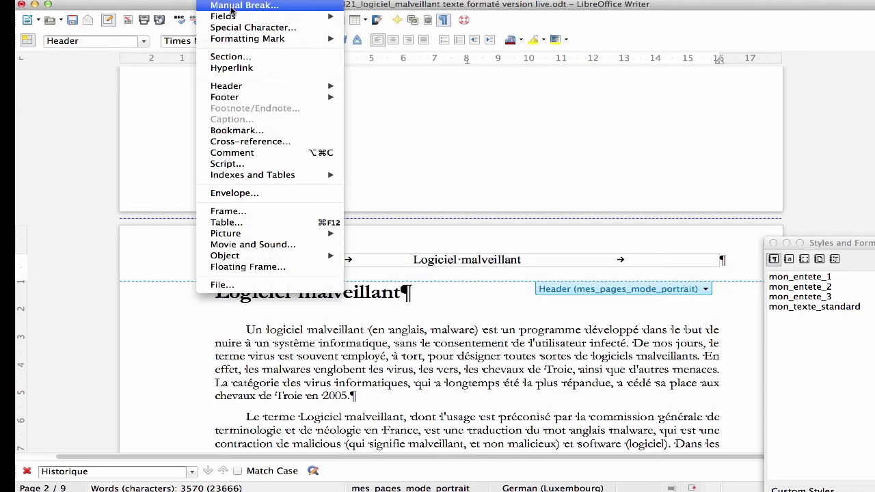
{"action": "mouse_move", "coordinate": [234, 16]}
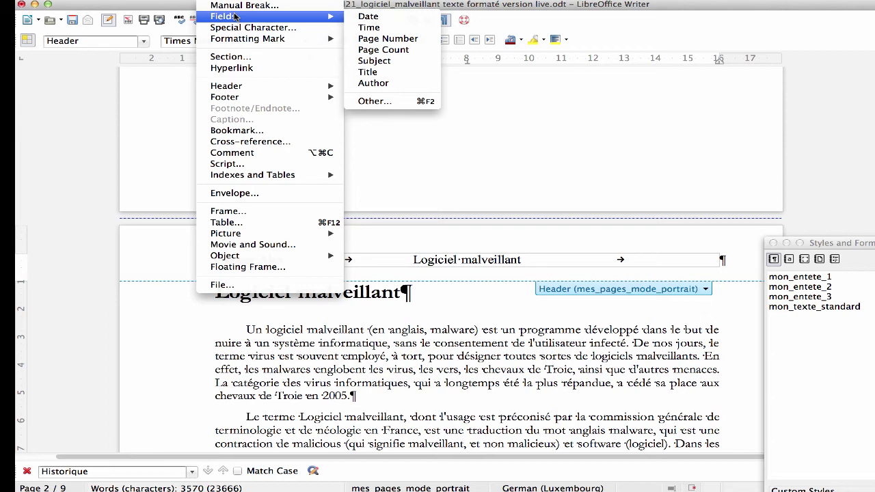
{"action": "left_click", "coordinate": [369, 17]}
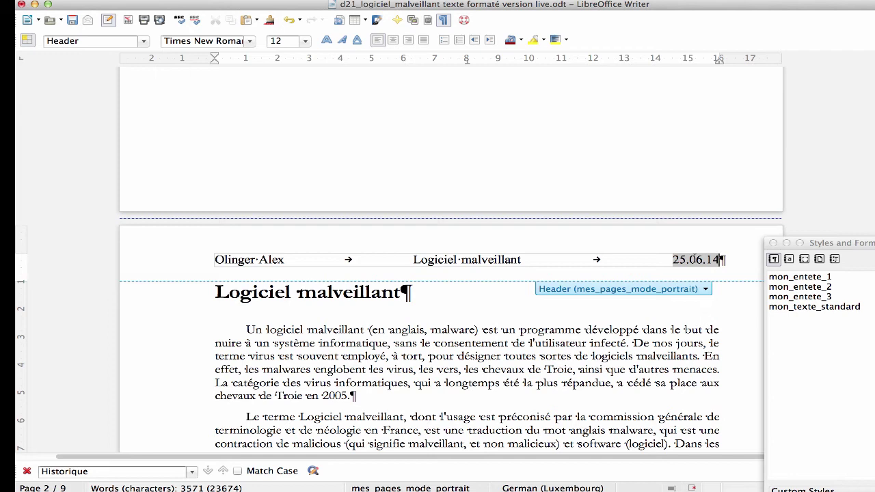
{"action": "left_click", "coordinate": [443, 21]}
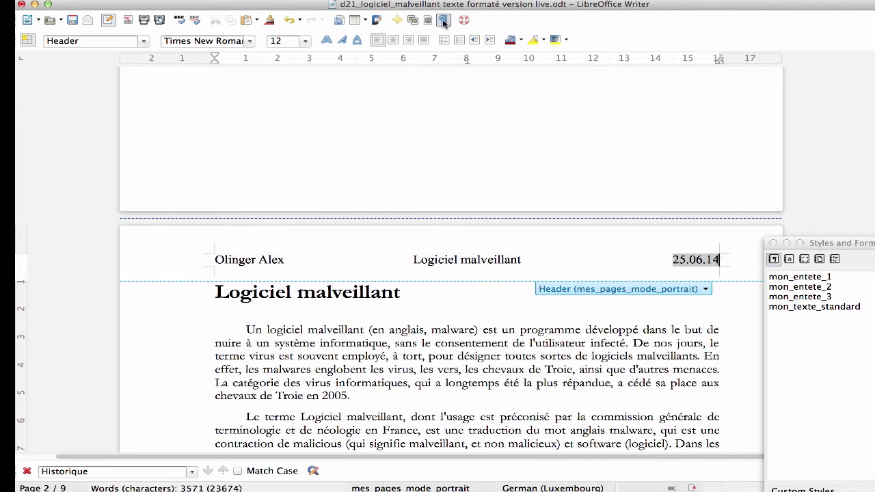
{"action": "left_click", "coordinate": [443, 20]}
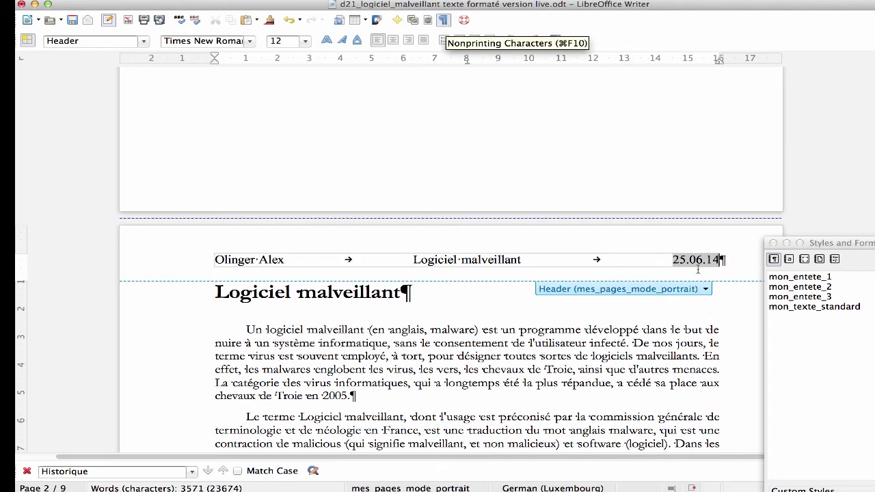
{"action": "right_click", "coordinate": [697, 260]}
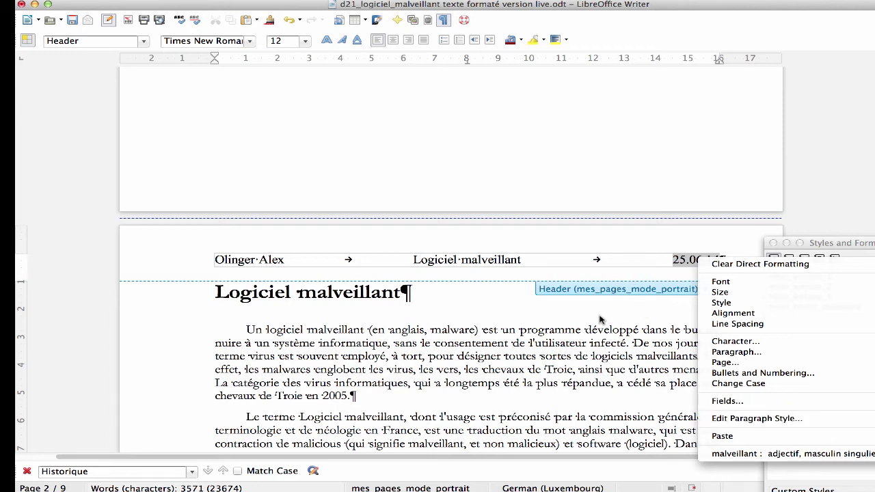
{"action": "left_click", "coordinate": [659, 261]}
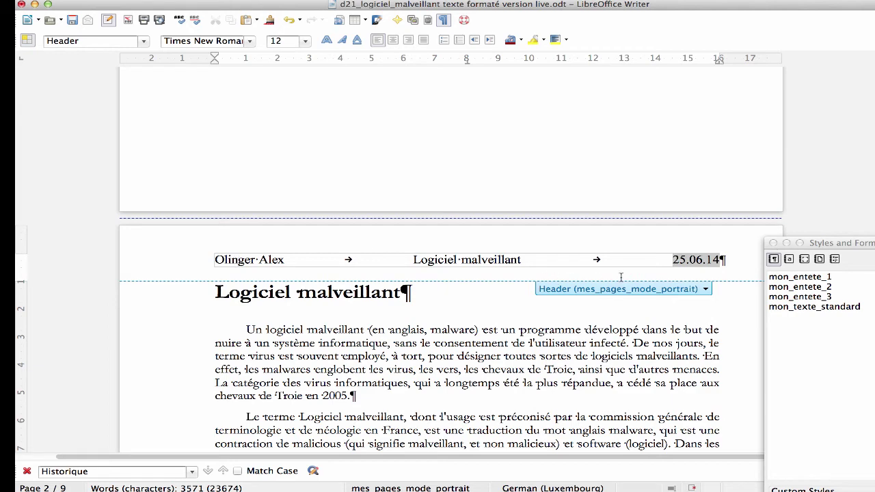
Give the header paragraph 30 pt space below, then add an empty paragraph after it.
{"action": "right_click", "coordinate": [239, 261]}
{"action": "key", "text": "Escape"}
{"action": "right_click", "coordinate": [239, 260]}
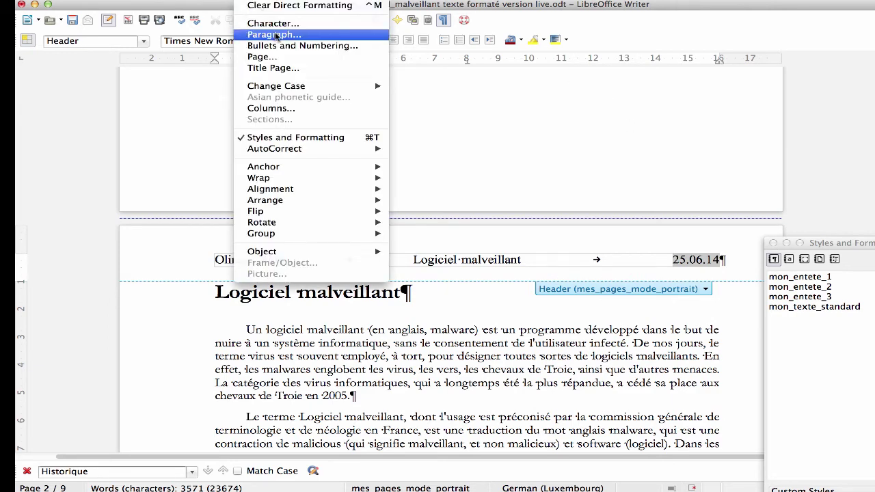
{"action": "left_click", "coordinate": [504, 135]}
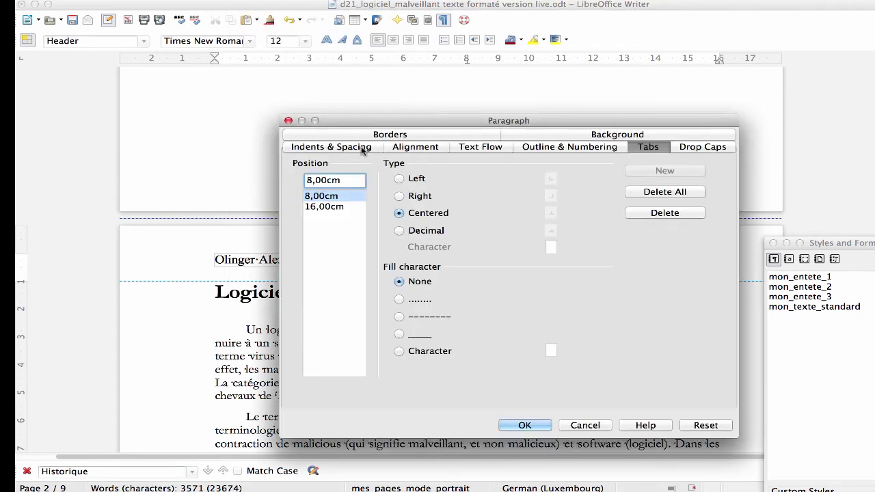
{"action": "left_click", "coordinate": [362, 148]}
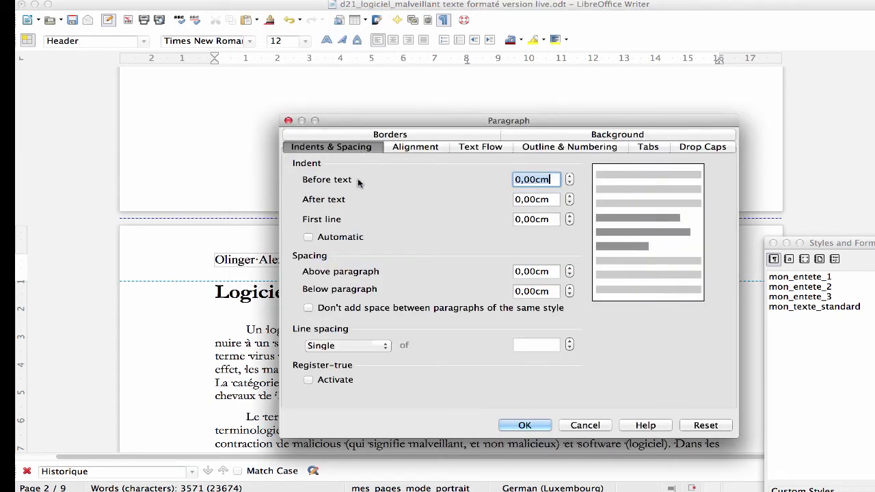
{"action": "double_click", "coordinate": [547, 288]}
{"action": "type", "text": "30 pt"}
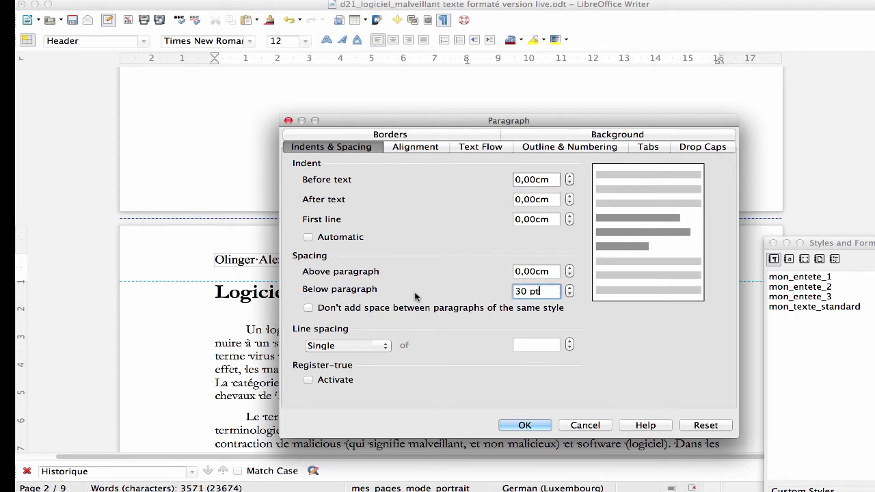
{"action": "left_click", "coordinate": [525, 425]}
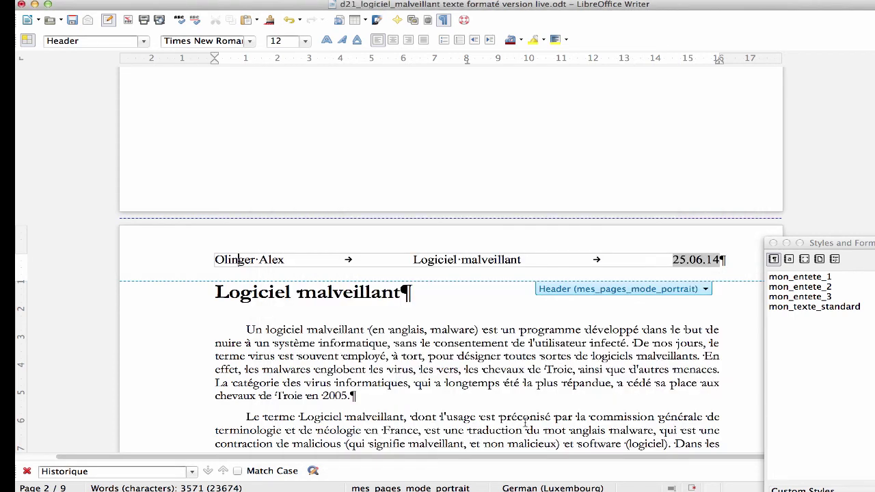
{"action": "left_click", "coordinate": [727, 259]}
{"action": "key", "text": "Return"}
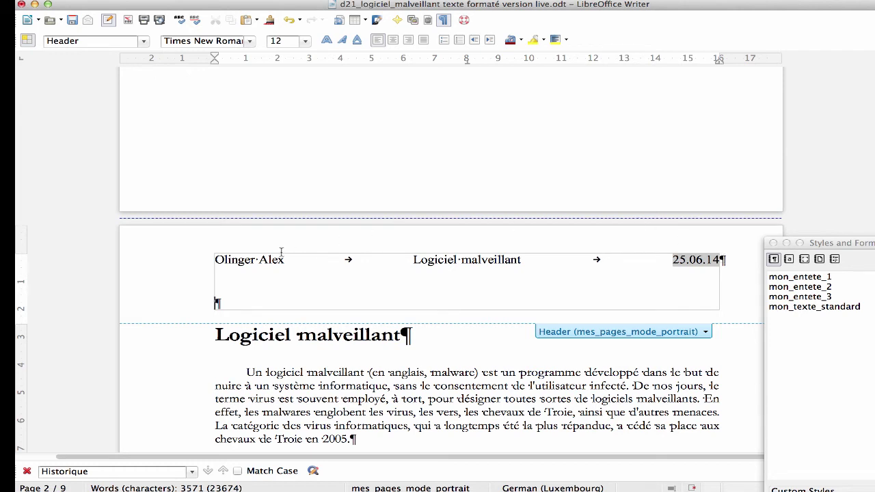
{"action": "left_click", "coordinate": [821, 484]}
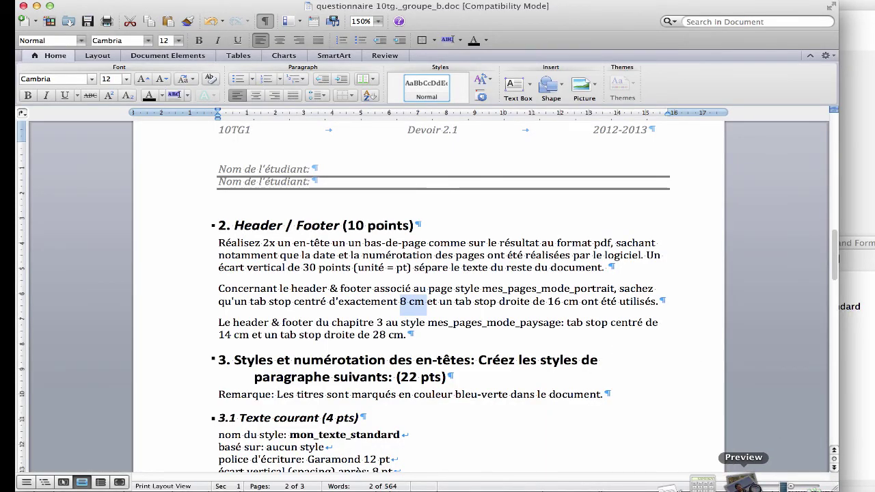
{"action": "left_click", "coordinate": [737, 482]}
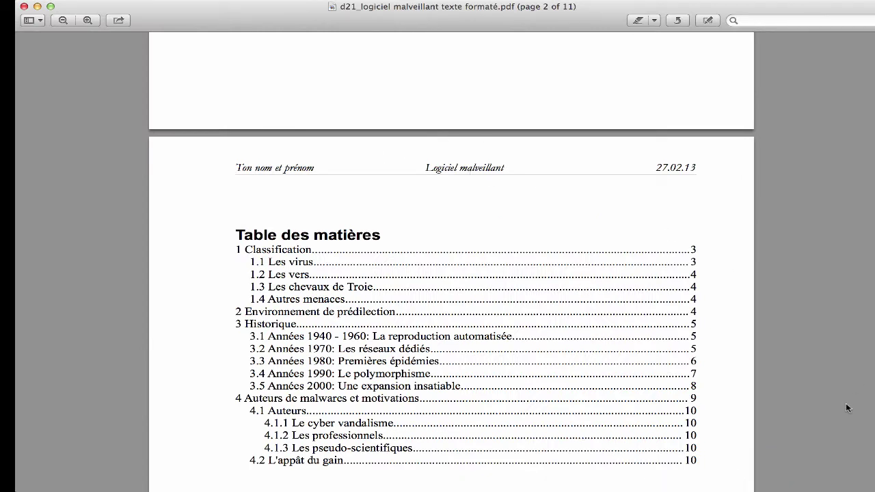
{"action": "left_click", "coordinate": [825, 482]}
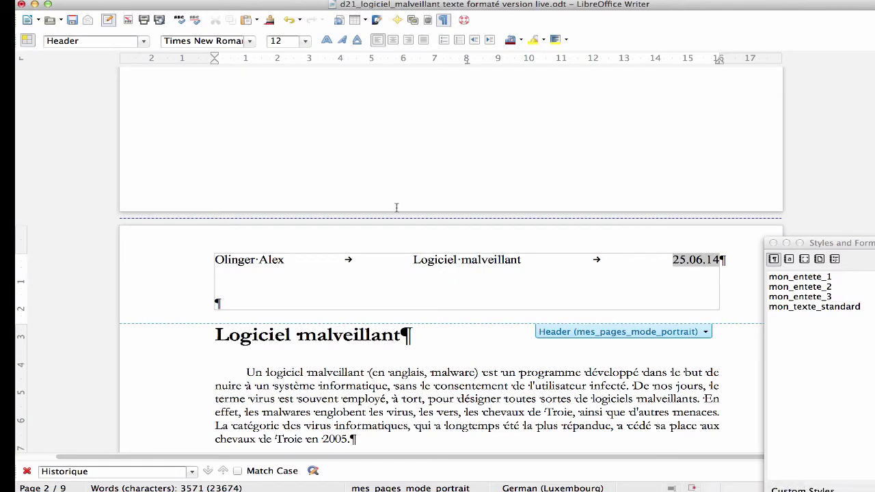
Italicize the name–title–date header line and add a 0.05 pt bottom border beneath it.
{"action": "triple_click", "coordinate": [348, 260]}
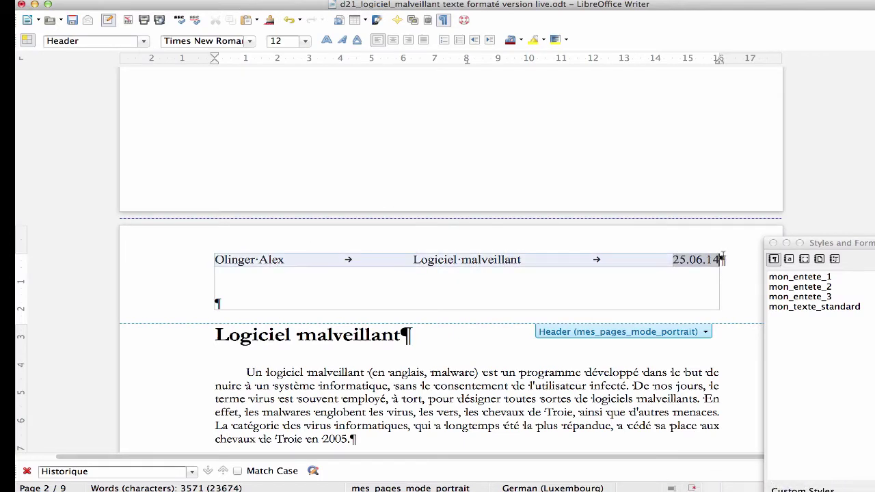
{"action": "left_click", "coordinate": [342, 40]}
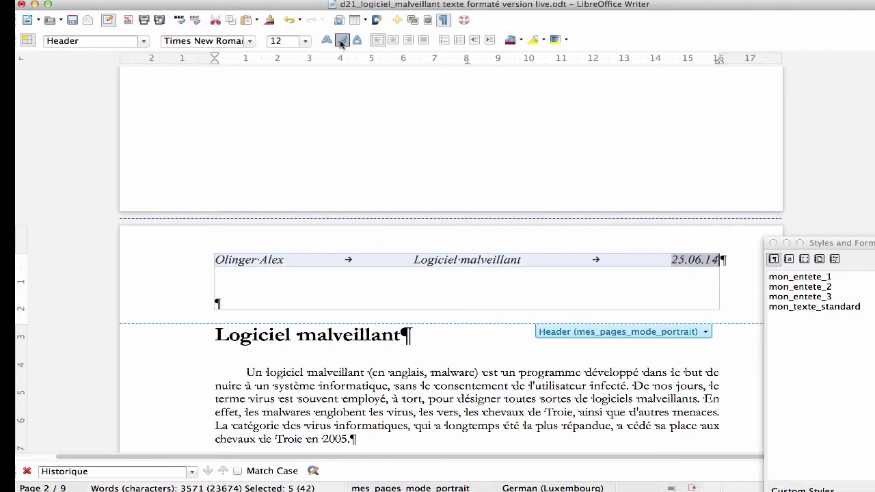
{"action": "left_click", "coordinate": [253, 0]}
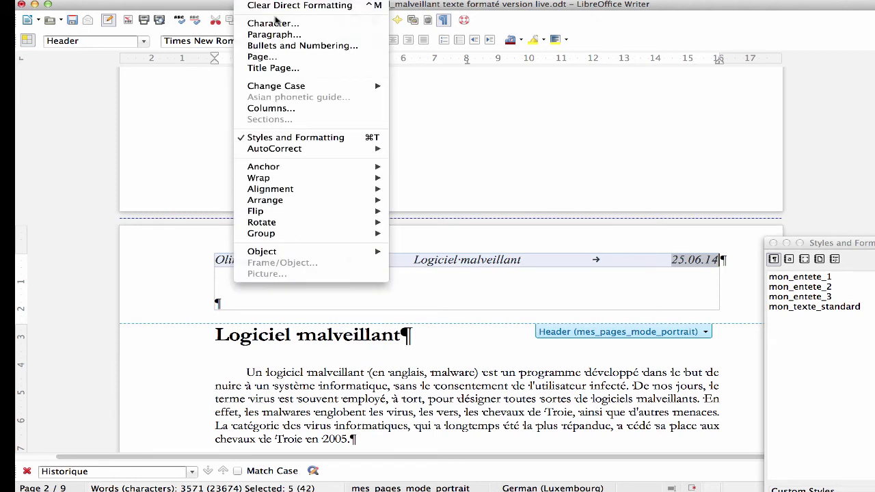
{"action": "left_click", "coordinate": [286, 35]}
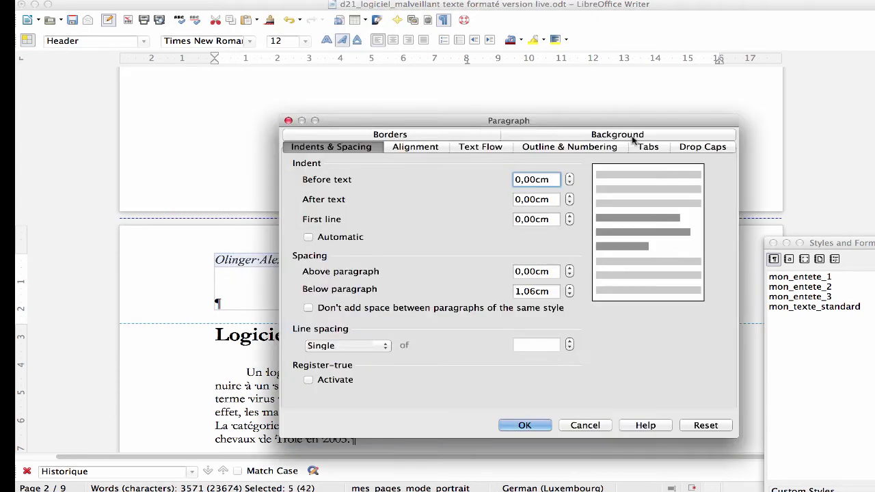
{"action": "left_click", "coordinate": [424, 136]}
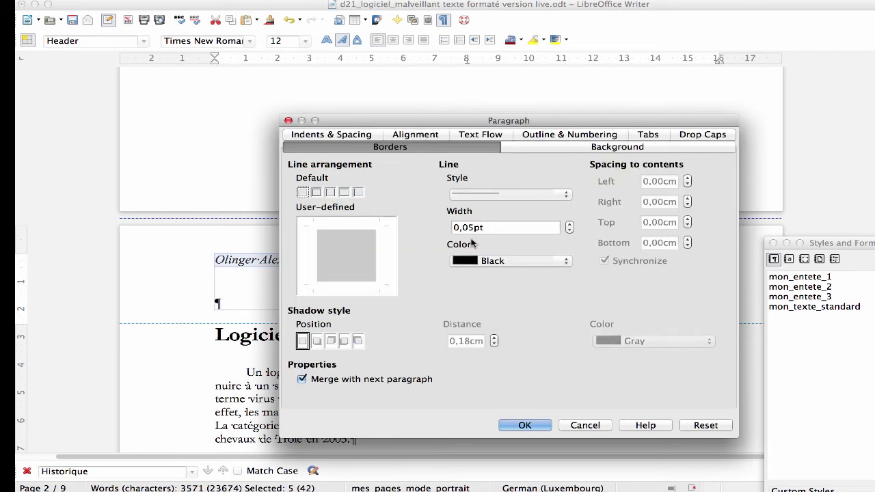
{"action": "left_click", "coordinate": [346, 286]}
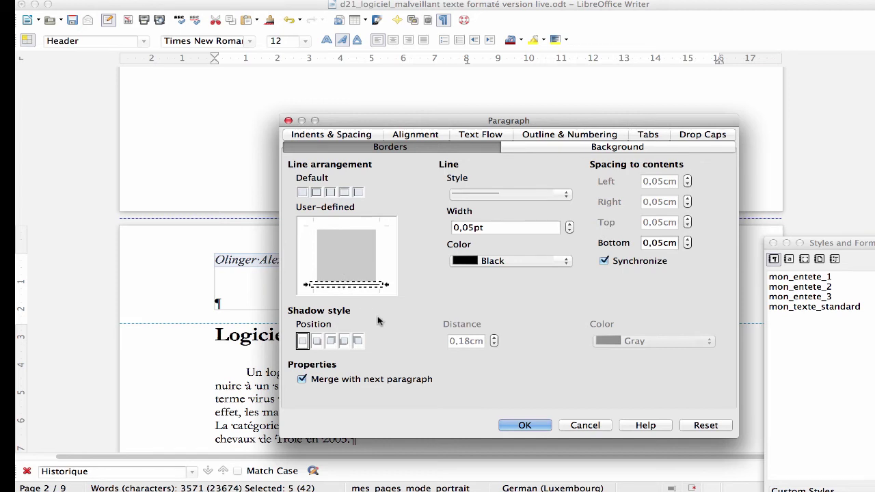
{"action": "left_click", "coordinate": [537, 427]}
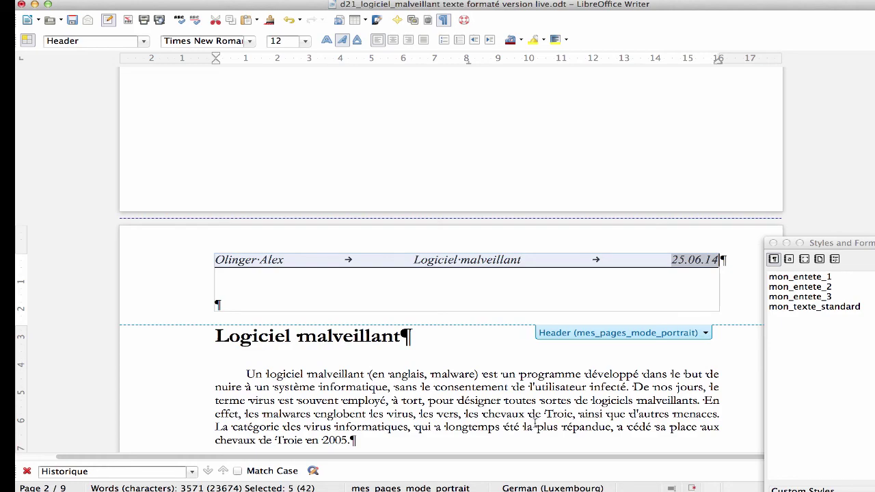
{"action": "scroll", "coordinate": [536, 427], "scroll_direction": "down", "scroll_amount": 6}
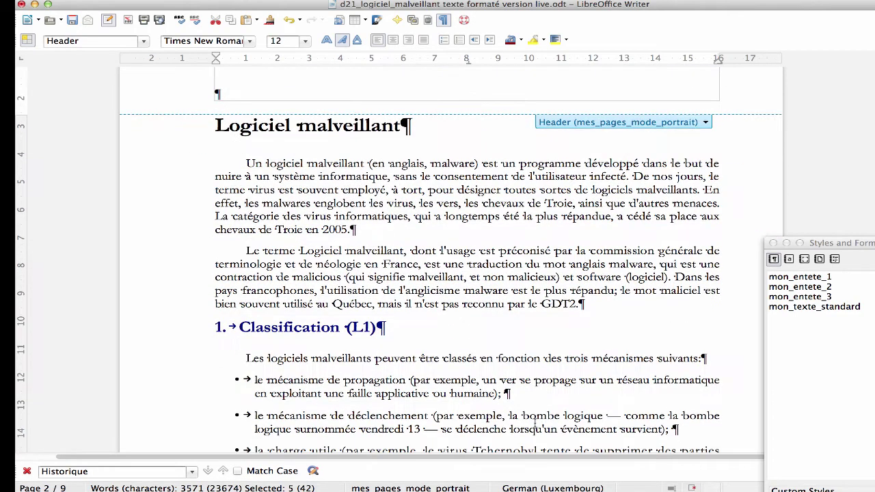
{"action": "scroll", "coordinate": [536, 427], "scroll_direction": "down", "scroll_amount": 6}
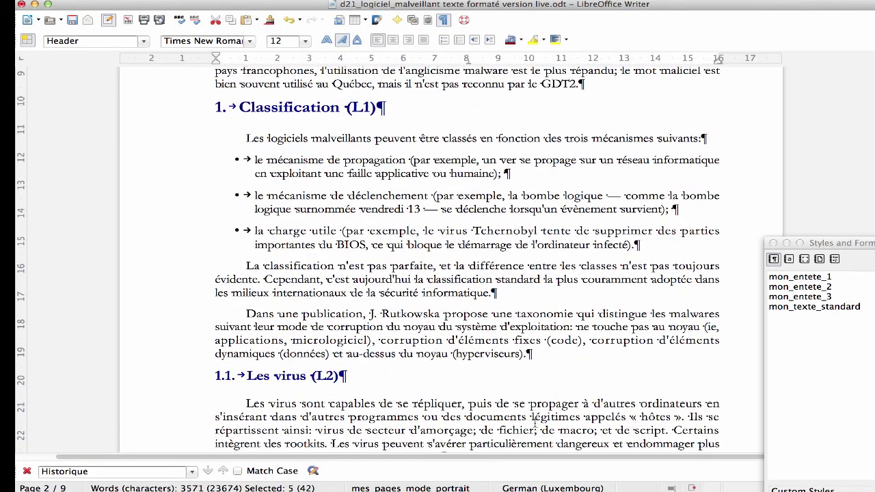
{"action": "scroll", "coordinate": [535, 417], "scroll_direction": "down", "scroll_amount": 1}
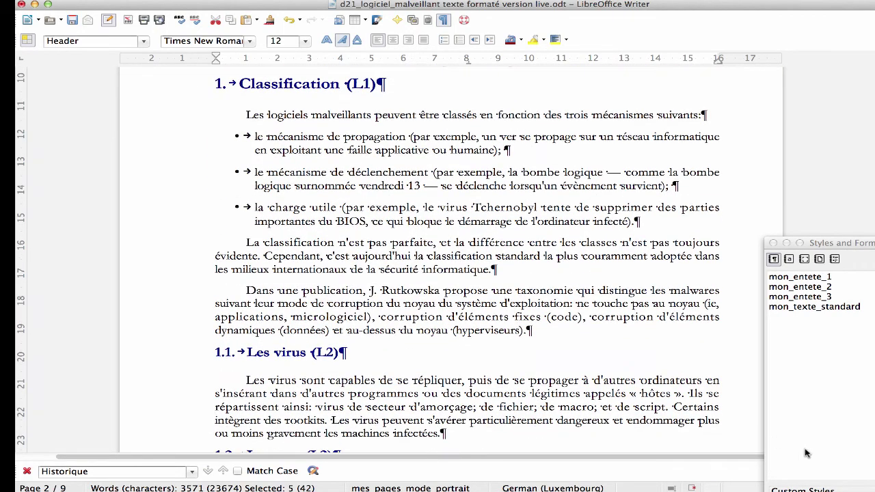
Check the reference PDF's page 2 footer showing '10TG1' and 'Page 2 de 11'.
{"action": "left_click", "coordinate": [732, 482]}
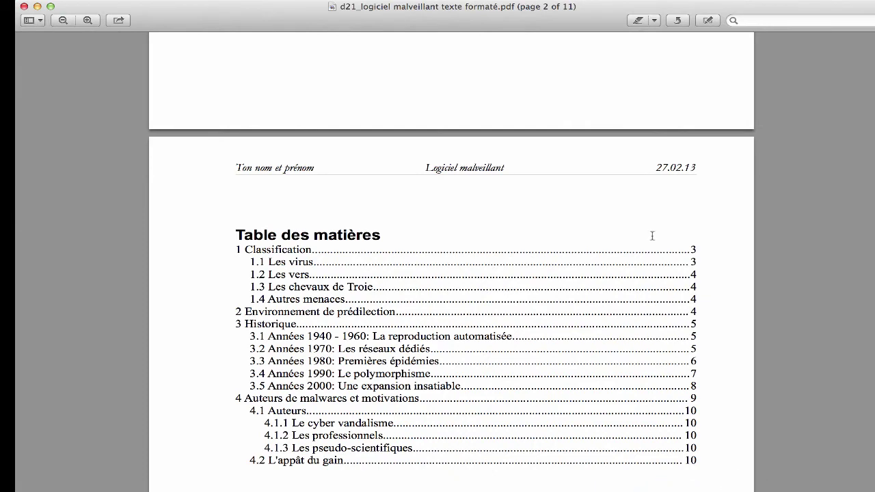
{"action": "scroll", "coordinate": [652, 236], "scroll_direction": "down", "scroll_amount": 10}
{"action": "scroll", "coordinate": [653, 236], "scroll_direction": "down", "scroll_amount": 3}
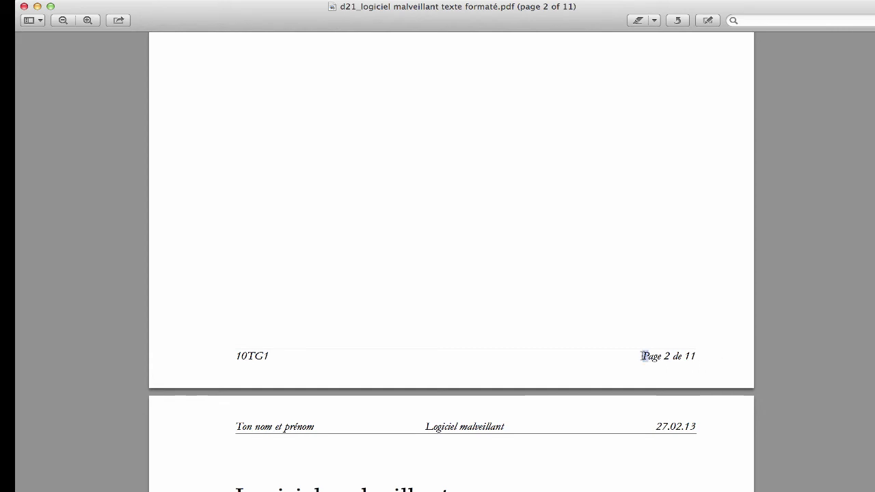
{"action": "left_click_drag", "start_coordinate": [643, 356], "coordinate": [709, 356]}
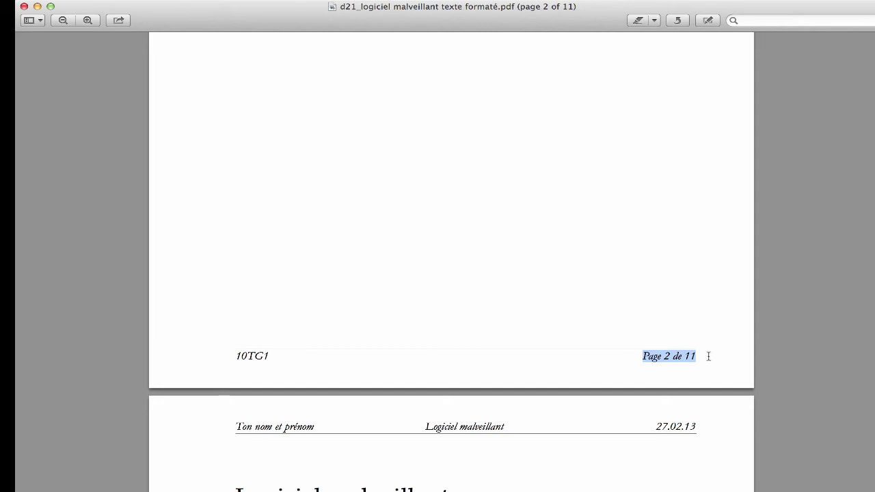
Type '10TG2' at the start of the page-2 footer.
{"action": "mouse_move", "coordinate": [814, 487]}
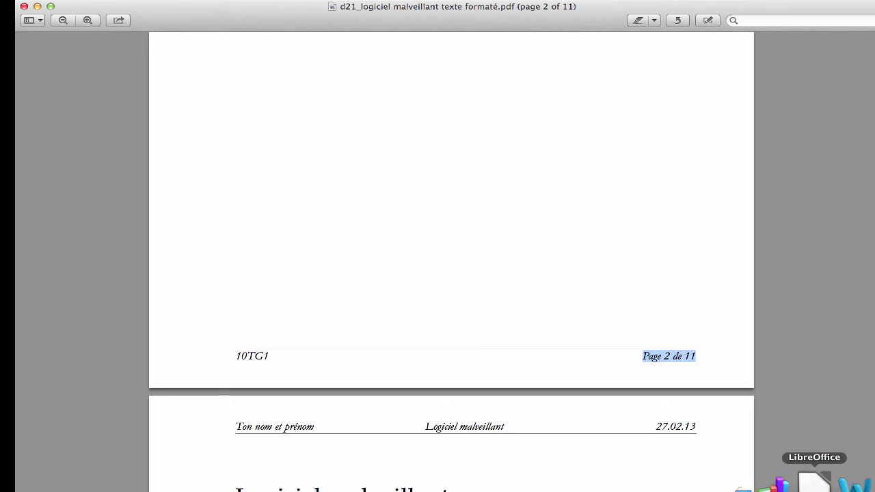
{"action": "left_click", "coordinate": [815, 482]}
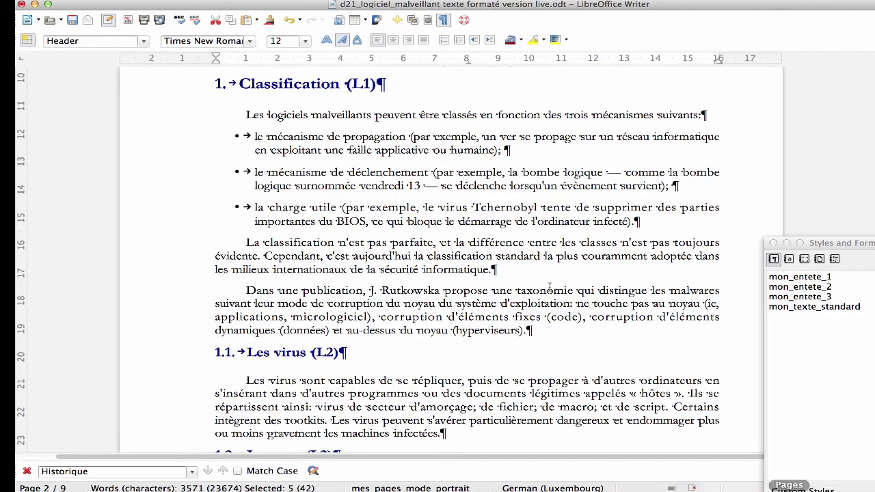
{"action": "scroll", "coordinate": [528, 248], "scroll_direction": "down", "scroll_amount": 5}
{"action": "scroll", "coordinate": [529, 249], "scroll_direction": "down", "scroll_amount": 3}
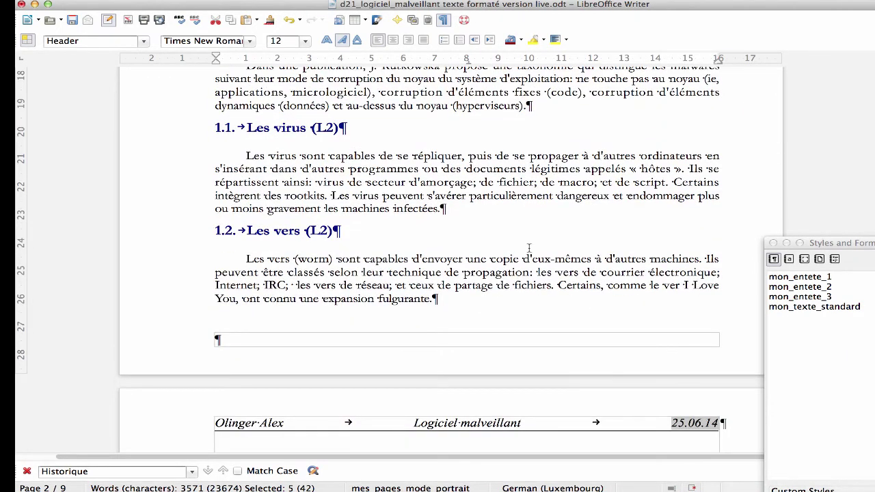
{"action": "left_click", "coordinate": [260, 332]}
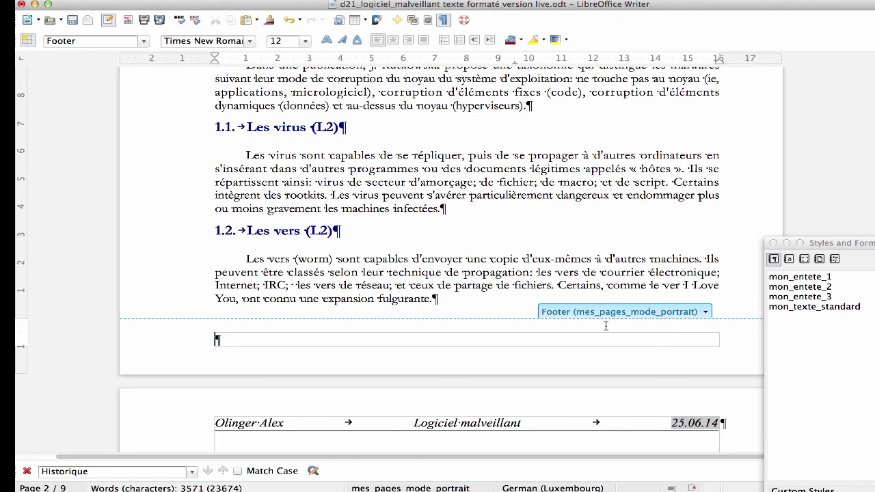
{"action": "type", "text": "10TG2"}
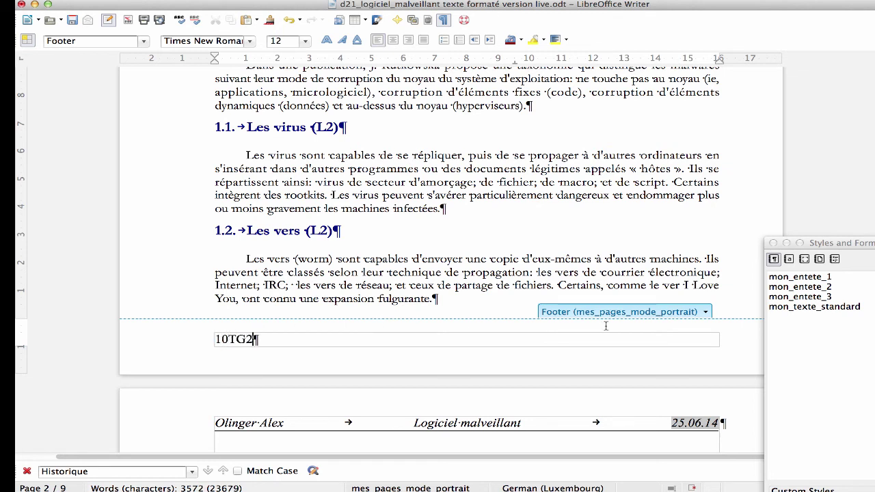
{"action": "key", "text": "Tab"}
{"action": "key", "text": "Tab"}
{"action": "key", "text": "BackSpace"}
Add 'page' with a page-number field, then 'de' with a page-count field.
{"action": "left_click", "coordinate": [205, 0]}
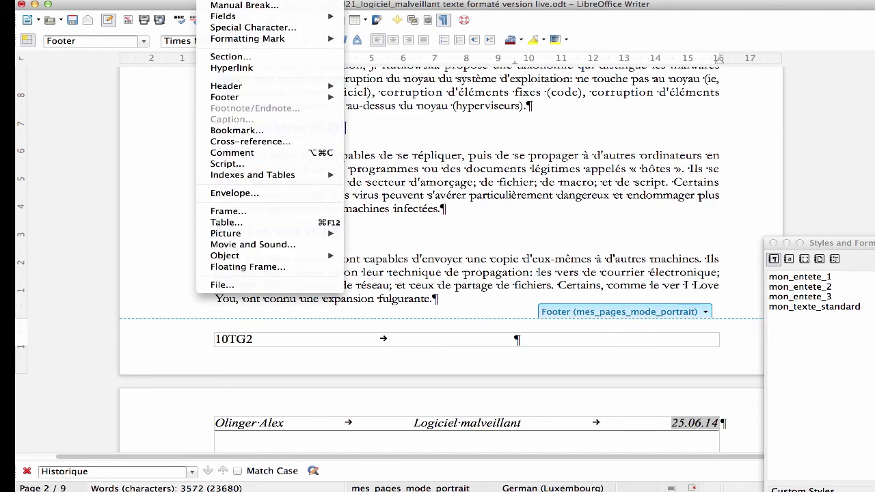
{"action": "mouse_move", "coordinate": [242, 17]}
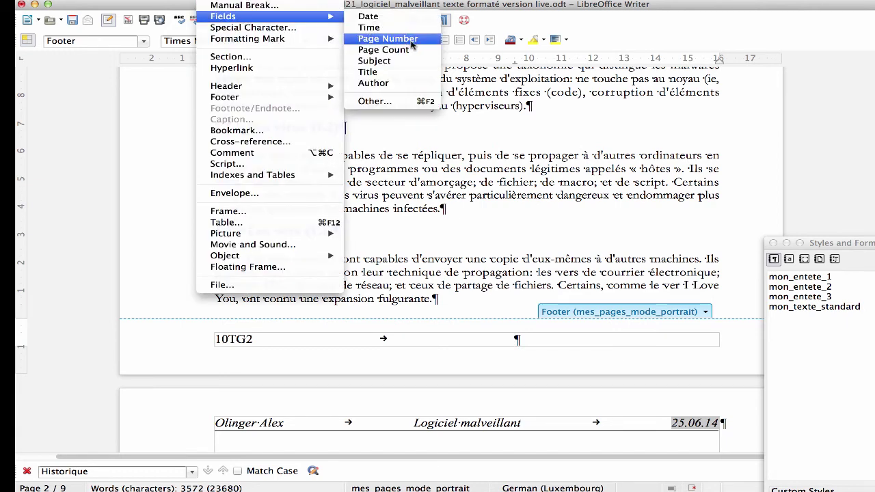
{"action": "key", "text": "Escape"}
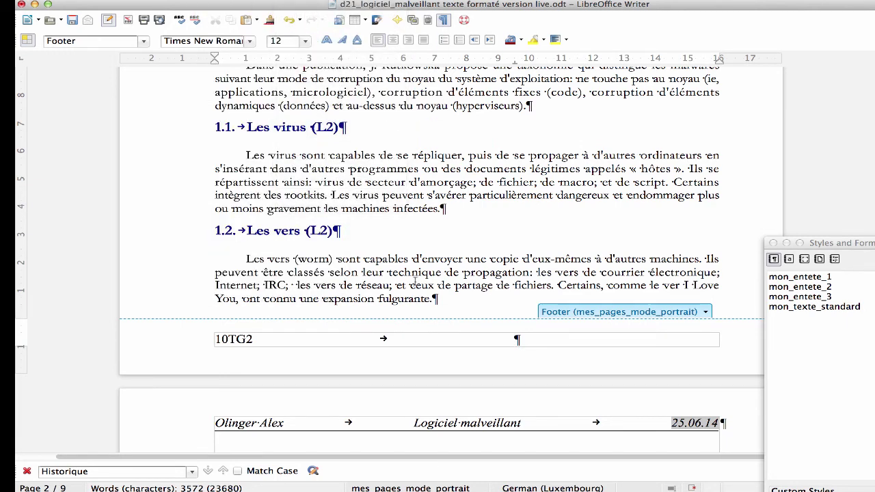
{"action": "type", "text": "page"}
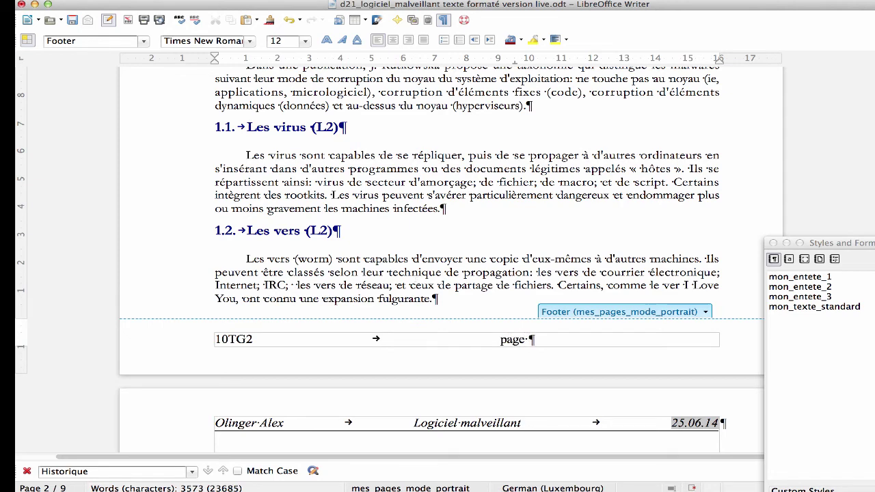
{"action": "left_click", "coordinate": [219, 0]}
{"action": "mouse_move", "coordinate": [240, 17]}
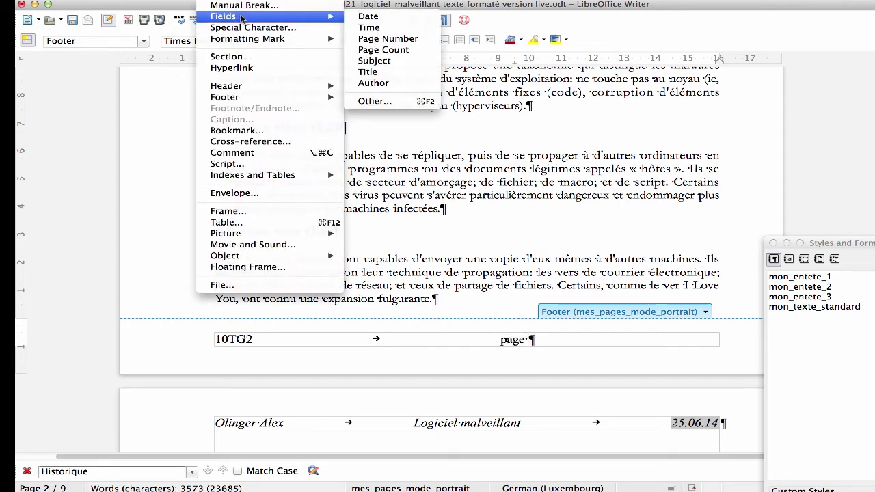
{"action": "left_click", "coordinate": [383, 39]}
{"action": "type", "text": "de"}
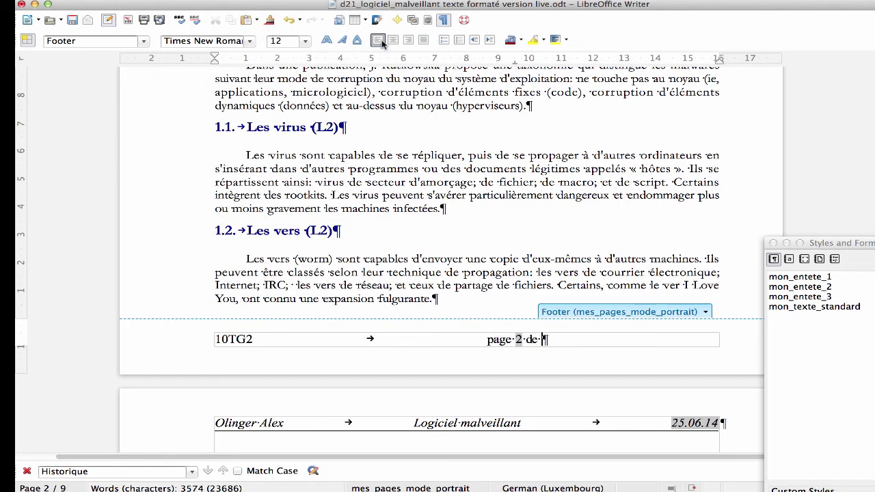
{"action": "left_click", "coordinate": [219, 0]}
{"action": "mouse_move", "coordinate": [232, 17]}
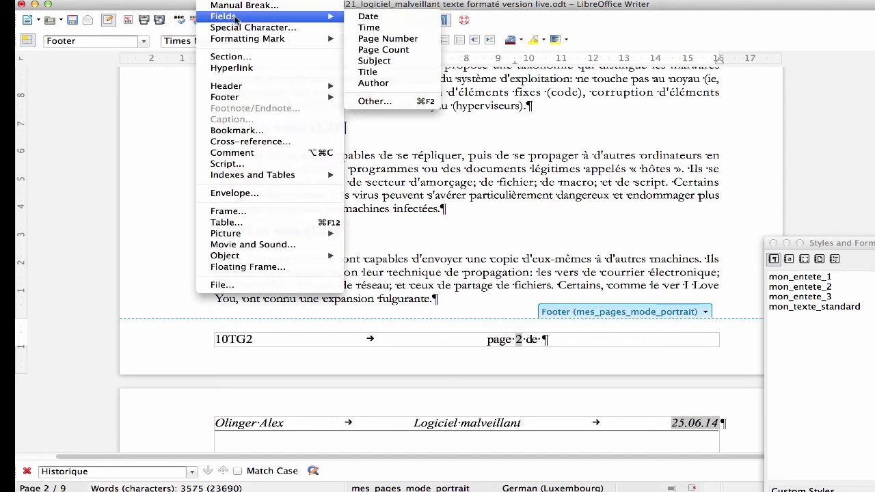
{"action": "left_click", "coordinate": [391, 52]}
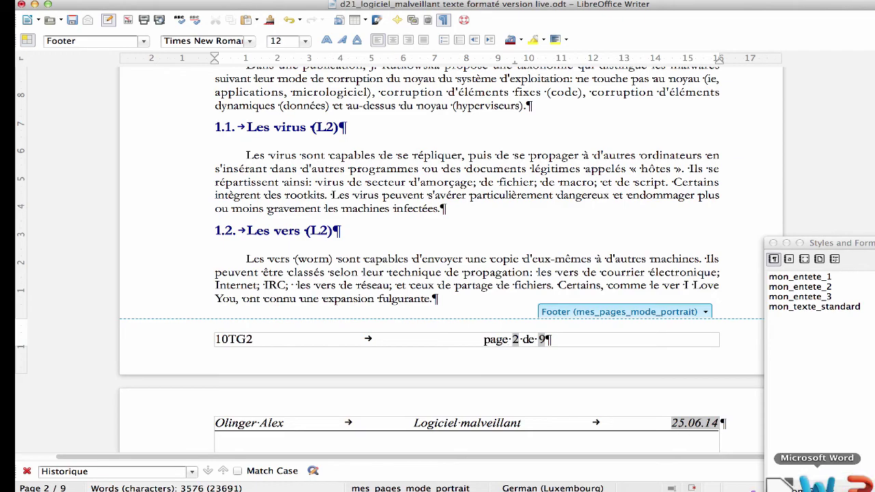
Review the assignment instructions in Word, then come back to Writer.
{"action": "left_click", "coordinate": [821, 482]}
{"action": "scroll", "coordinate": [555, 231], "scroll_direction": "down", "scroll_amount": 2}
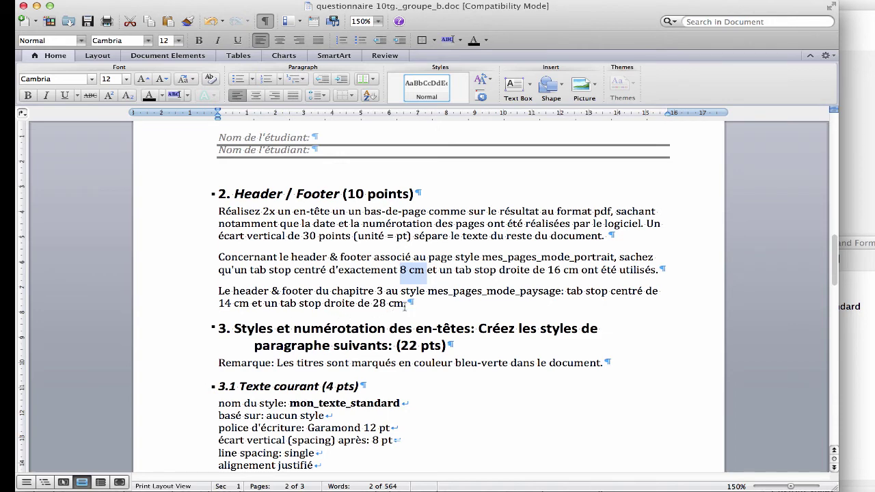
{"action": "key", "text": "super+Tab"}
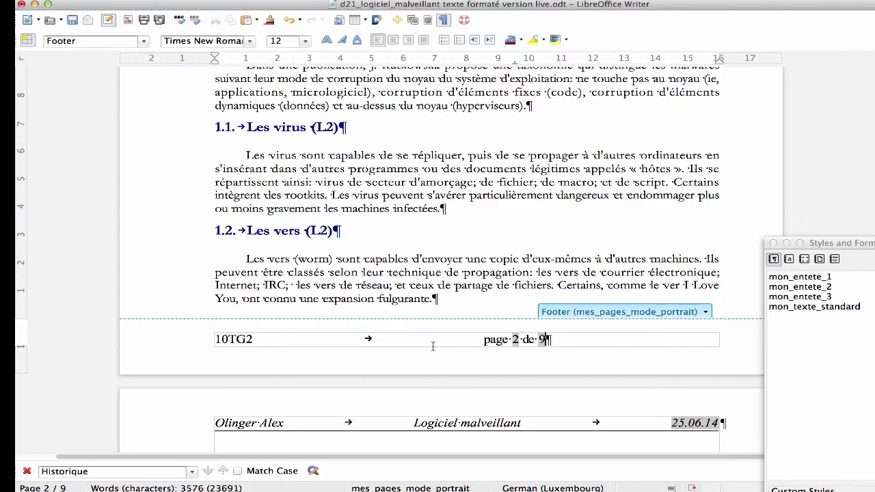
Tab the page numbering over and replace the footer's tab stops with a centred 14 cm stop.
{"action": "key", "text": "Tab"}
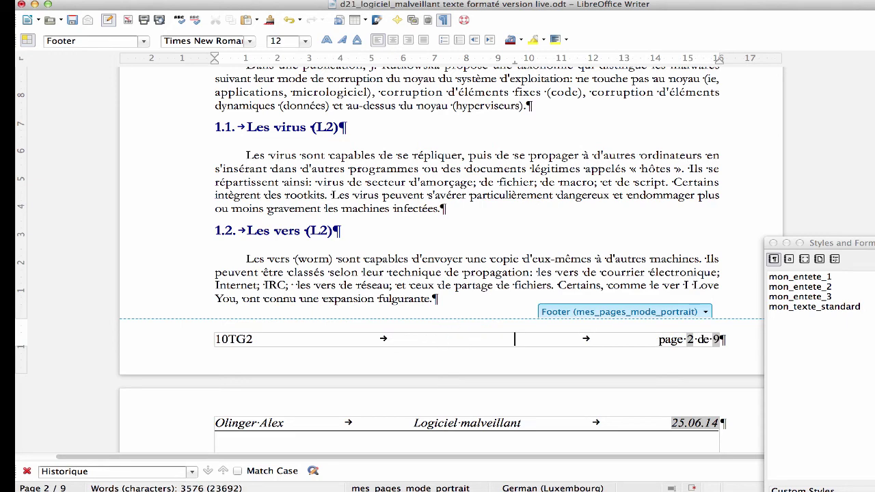
{"action": "left_click", "coordinate": [245, 0]}
{"action": "left_click", "coordinate": [295, 35]}
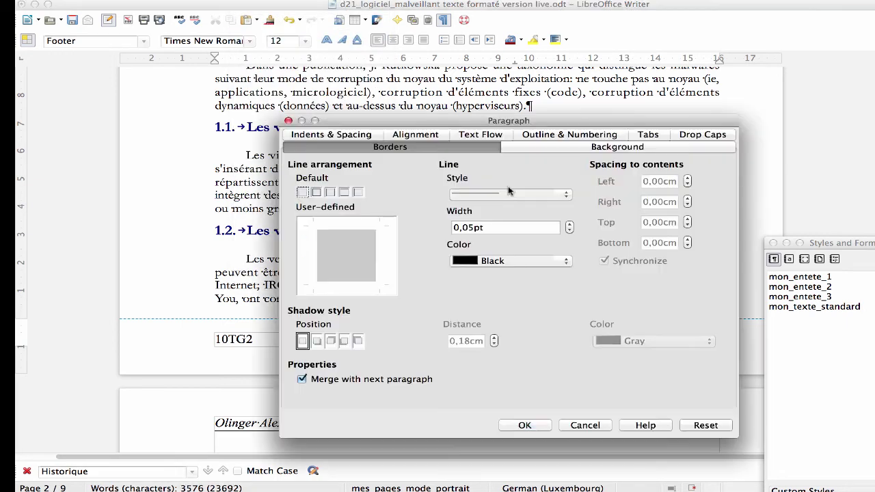
{"action": "left_click", "coordinate": [649, 136]}
{"action": "left_click", "coordinate": [651, 195]}
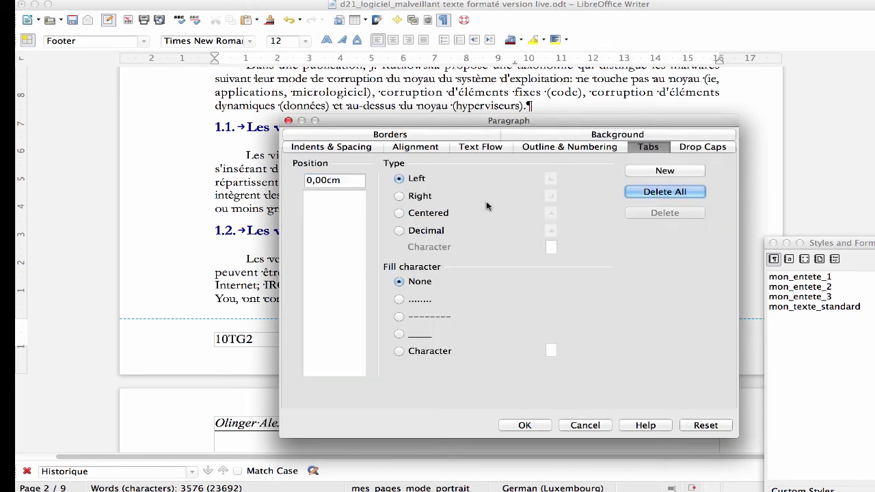
{"action": "double_click", "coordinate": [335, 180]}
{"action": "type", "text": "14"}
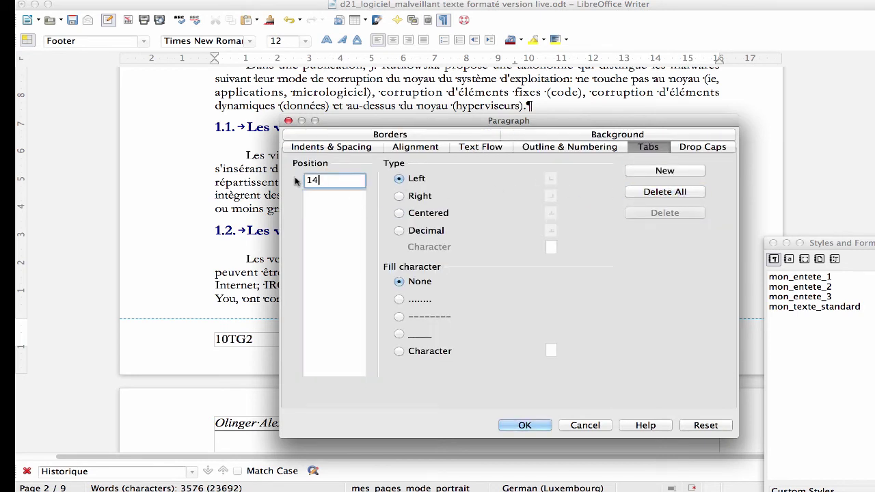
{"action": "left_click", "coordinate": [400, 214]}
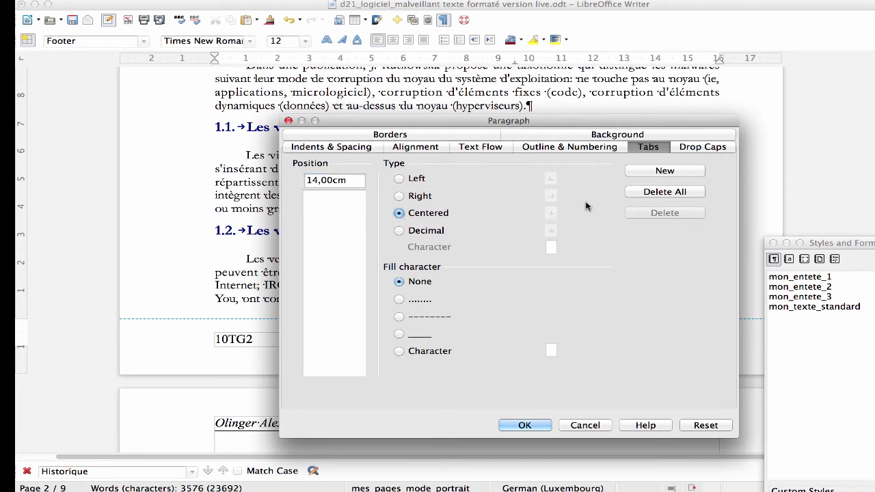
{"action": "left_click", "coordinate": [660, 173]}
Add a right tab stop at 28 cm, then check the assignment's tab requirements.
{"action": "type", "text": "28 cm"}
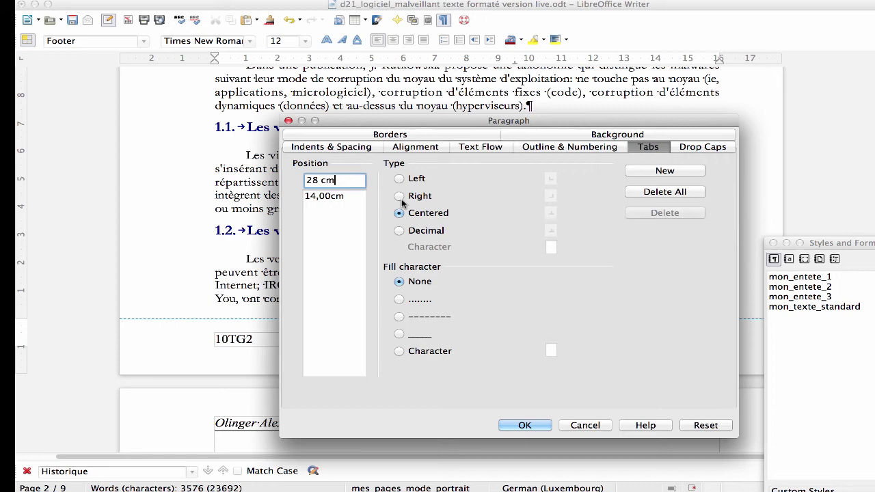
{"action": "left_click", "coordinate": [400, 197]}
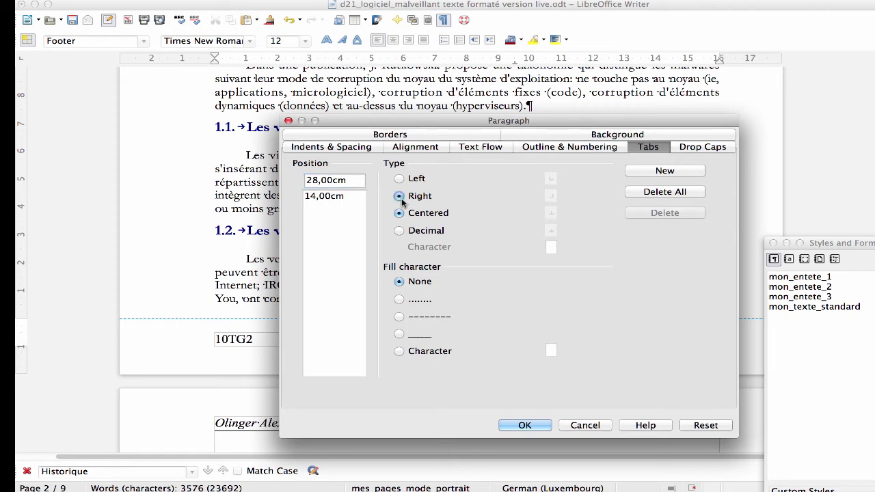
{"action": "left_click", "coordinate": [665, 171]}
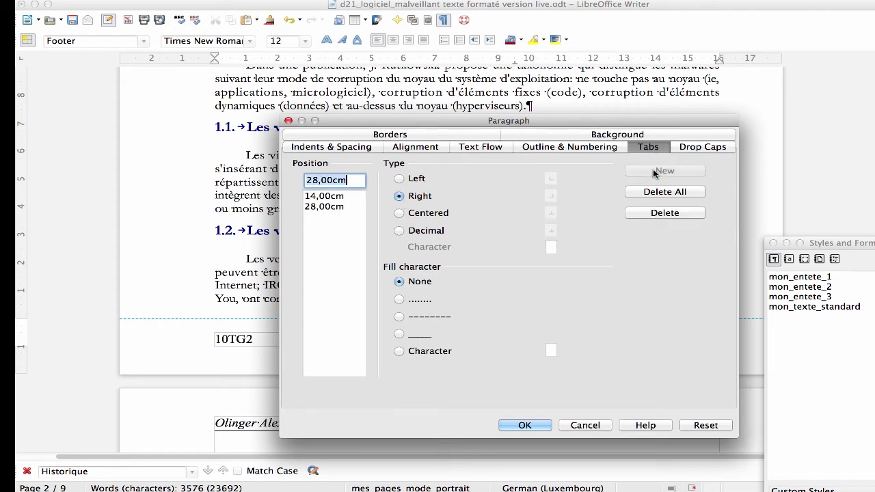
{"action": "left_click", "coordinate": [524, 425]}
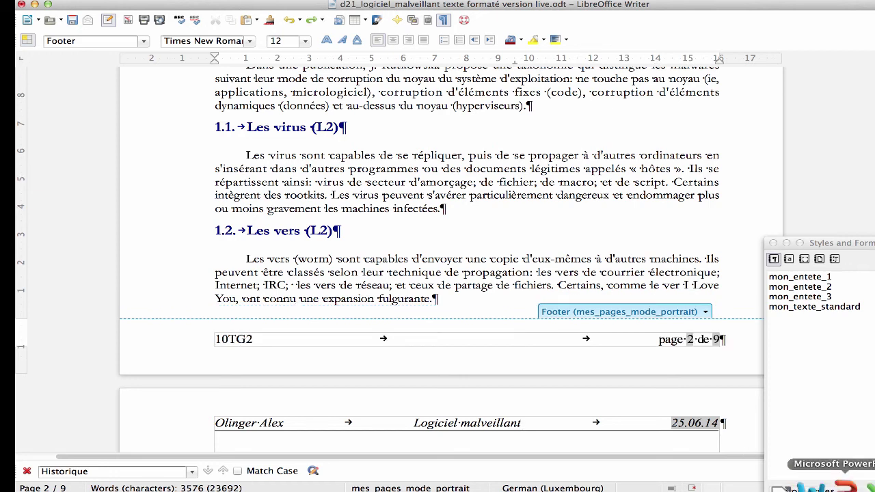
{"action": "left_click", "coordinate": [840, 487]}
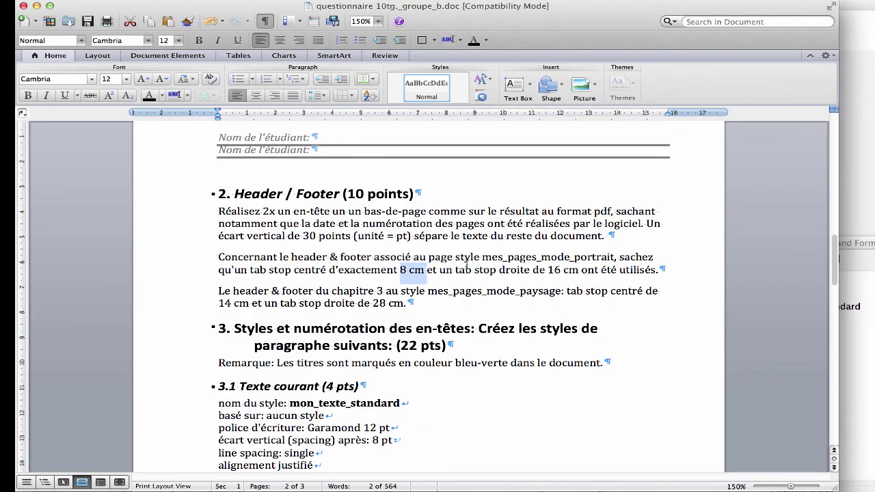
{"action": "key", "text": "super+Tab"}
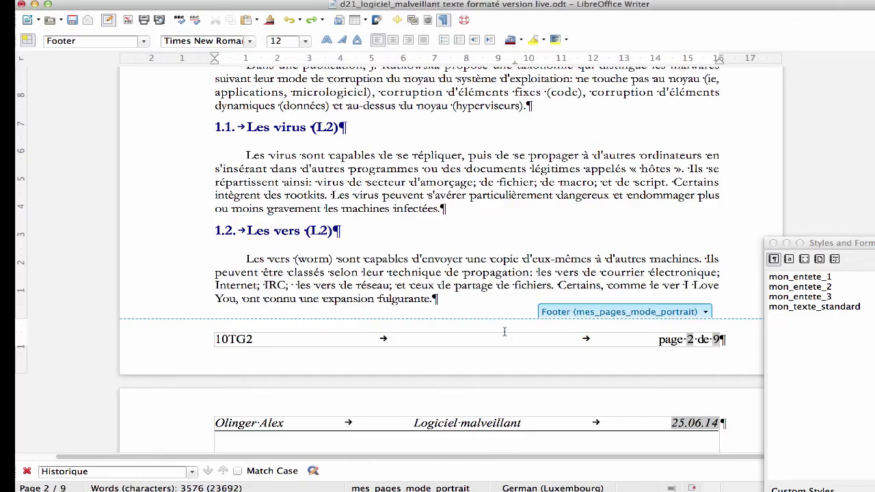
Delete all footer tab stops and add a centred 8 cm and a right 16 cm stop.
{"action": "left_click", "coordinate": [256, 0]}
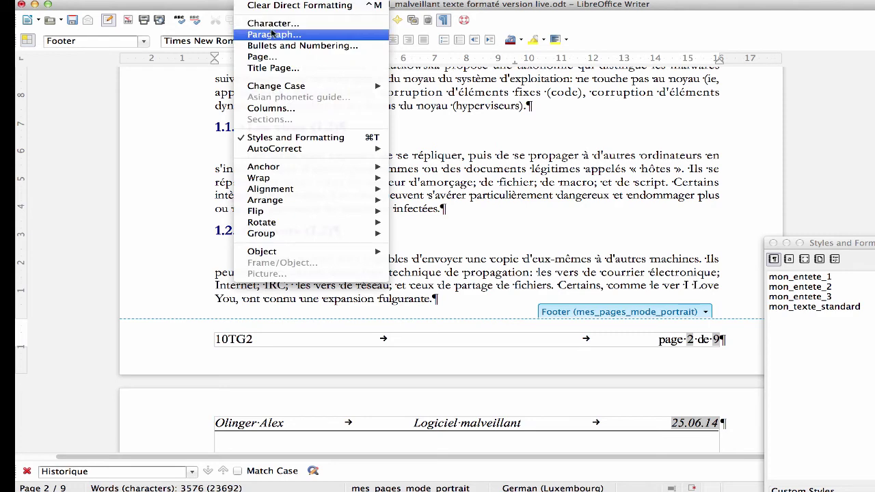
{"action": "left_click", "coordinate": [276, 35]}
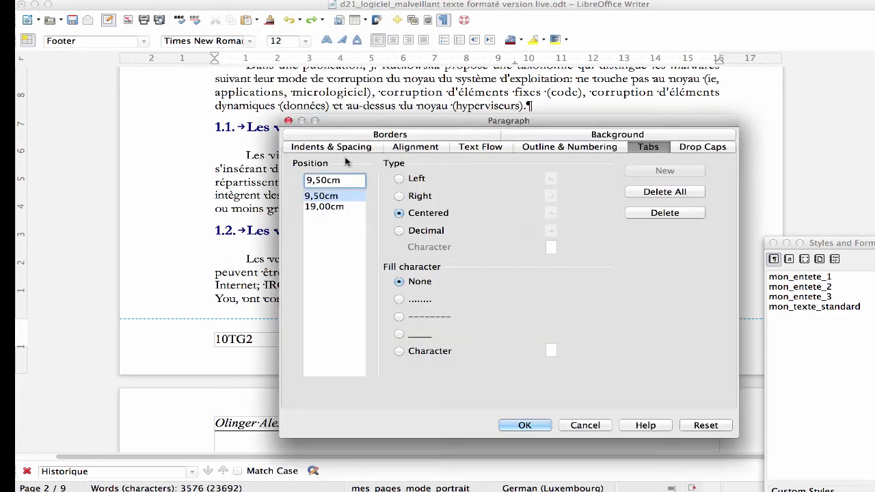
{"action": "left_click", "coordinate": [683, 192]}
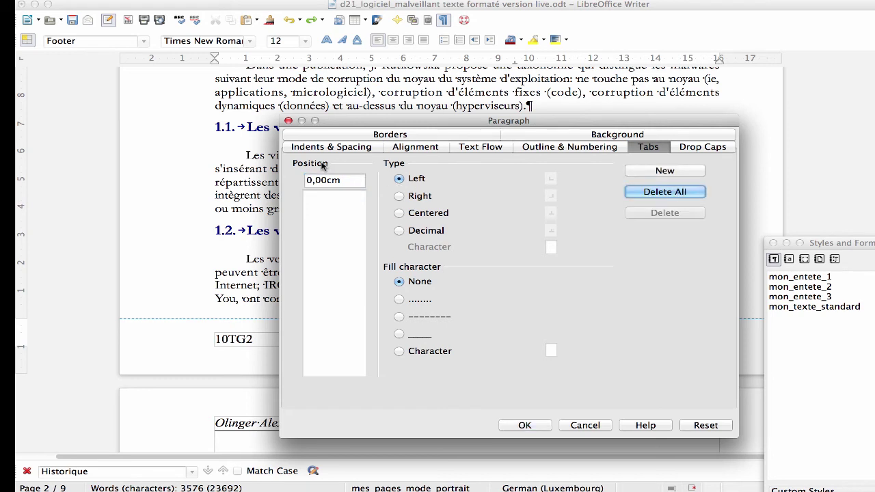
{"action": "left_click_drag", "start_coordinate": [344, 182], "coordinate": [235, 185]}
{"action": "type", "text": "8 cm"}
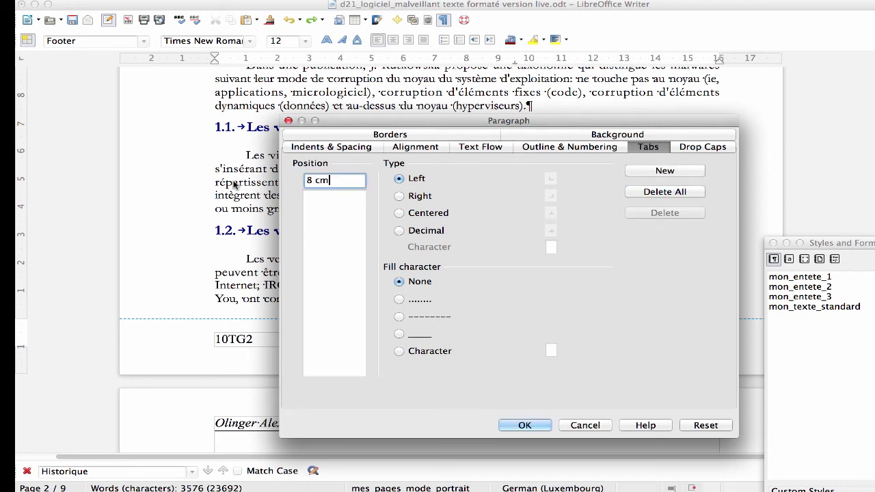
{"action": "left_click", "coordinate": [400, 213]}
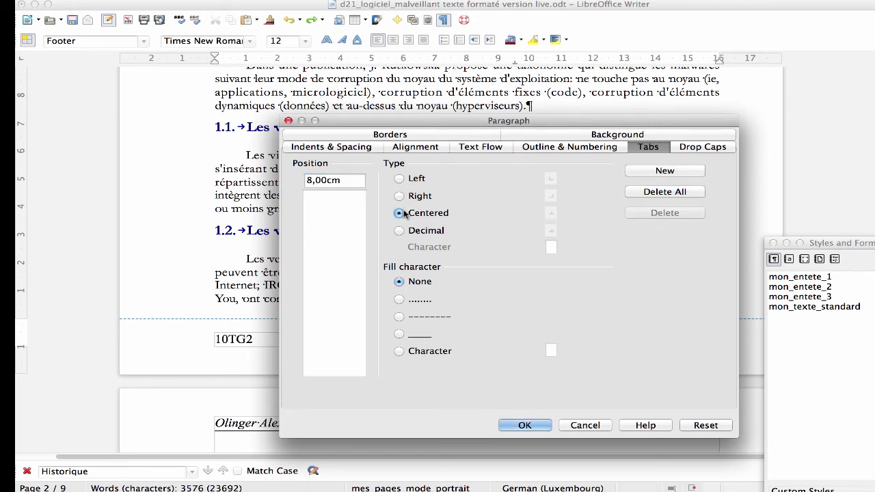
{"action": "left_click", "coordinate": [662, 172]}
{"action": "type", "text": "1"}
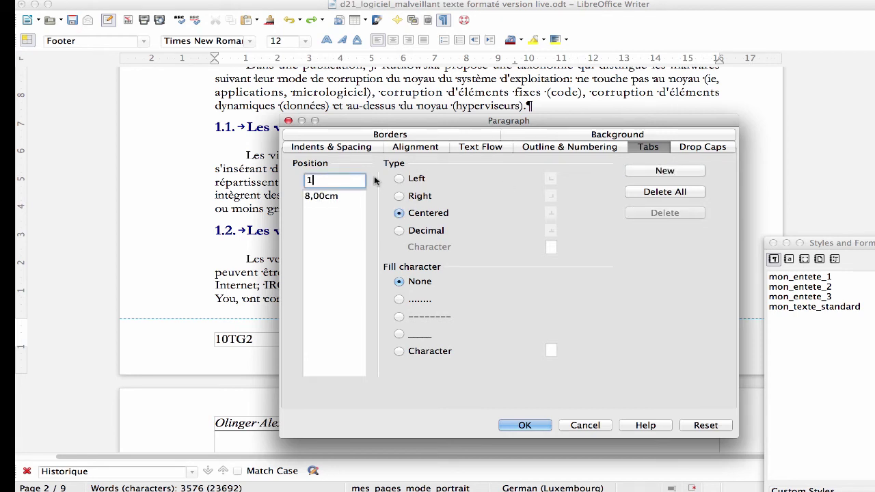
{"action": "type", "text": "6 cm"}
{"action": "left_click", "coordinate": [399, 196]}
{"action": "left_click", "coordinate": [665, 171]}
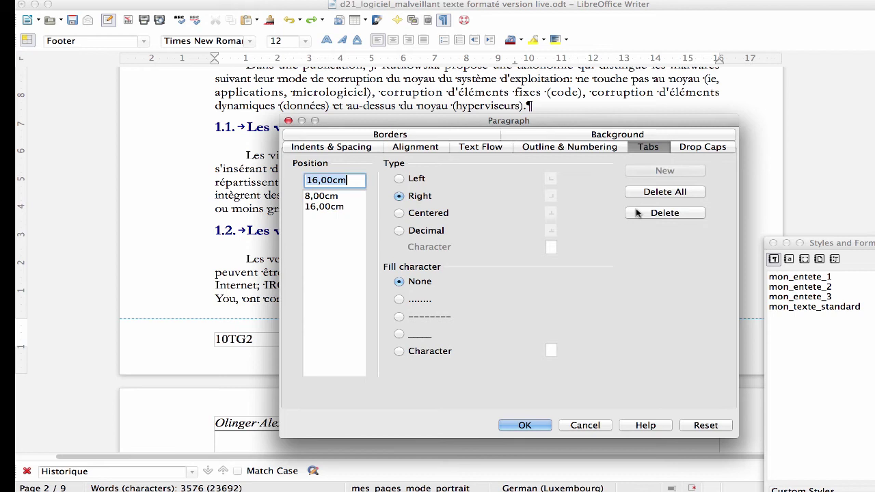
{"action": "left_click", "coordinate": [525, 425]}
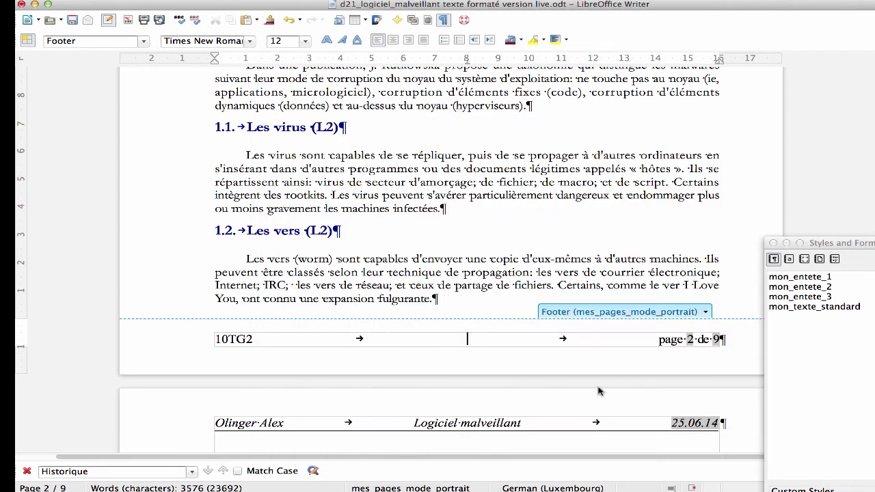
Italicize the whole '10TG2 … page 2 de 9' footer line and give it 30 pt space above.
{"action": "double_click", "coordinate": [207, 340]}
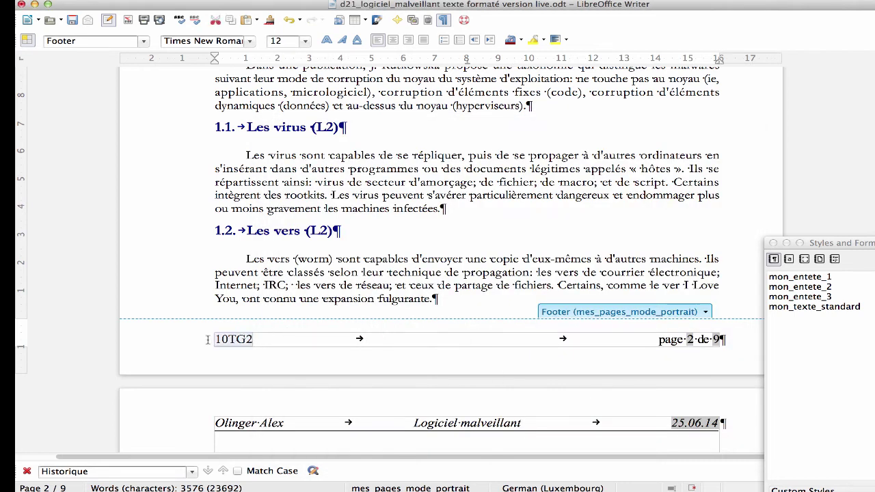
{"action": "left_click_drag", "start_coordinate": [229, 340], "coordinate": [718, 346]}
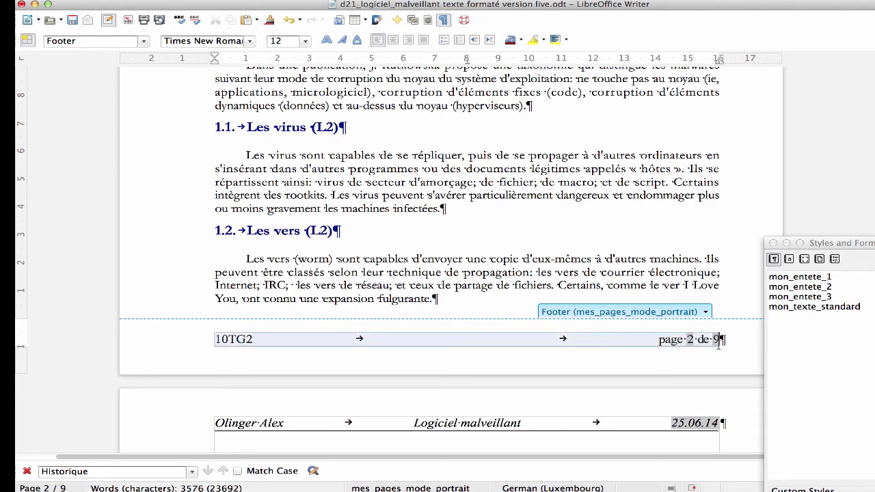
{"action": "left_click", "coordinate": [342, 40]}
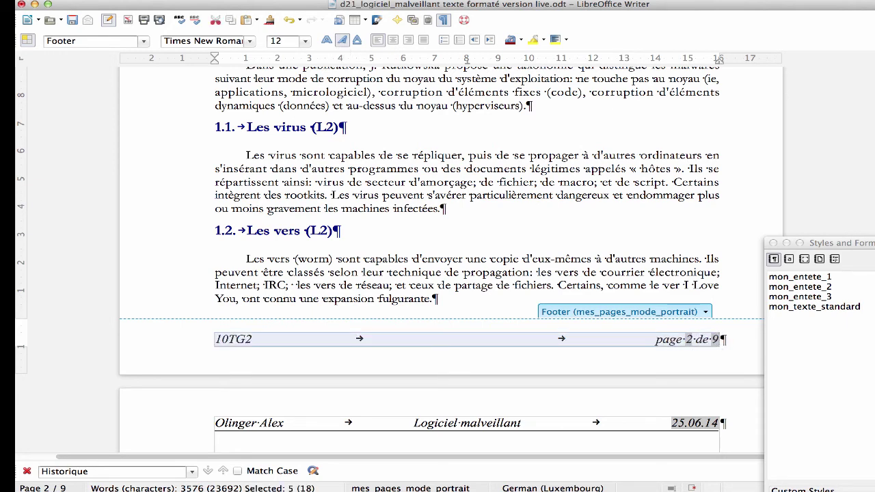
{"action": "right_click", "coordinate": [236, 280]}
{"action": "left_click", "coordinate": [275, 34]}
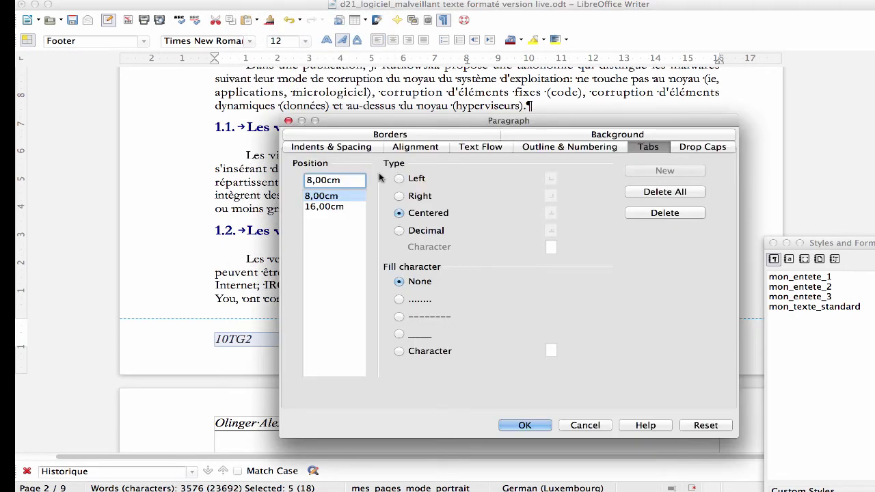
{"action": "left_click", "coordinate": [360, 148]}
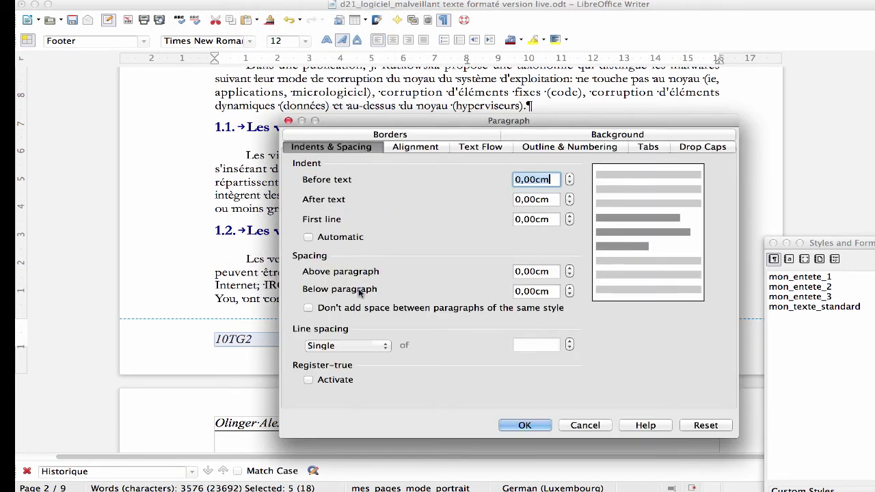
{"action": "double_click", "coordinate": [549, 271]}
{"action": "type", "text": "30 pt"}
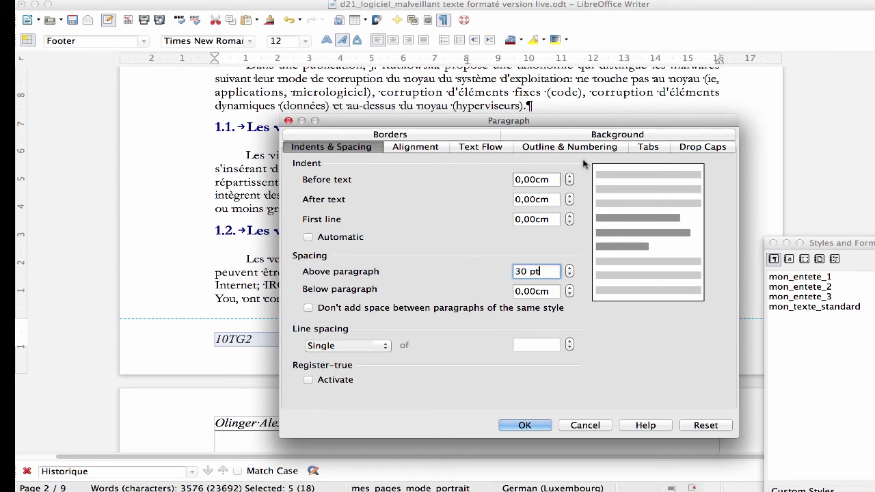
{"action": "left_click", "coordinate": [525, 424]}
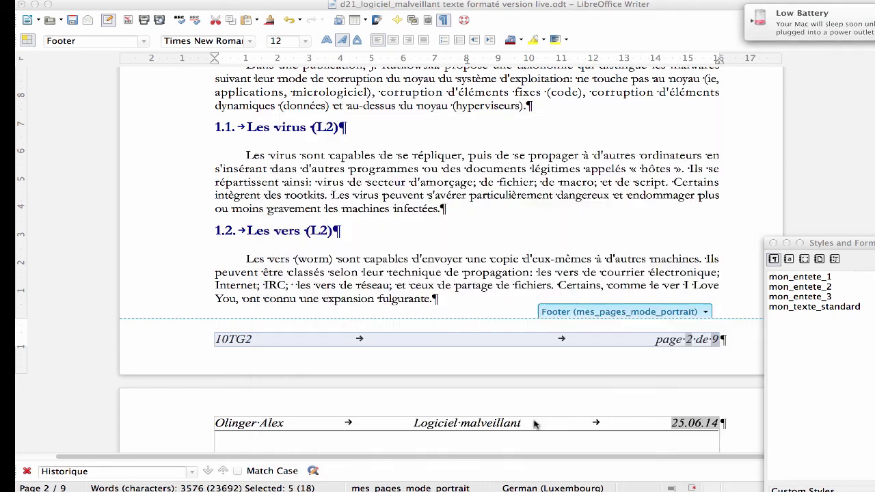
Put a thin top border rule above the footer paragraph.
{"action": "left_click", "coordinate": [219, 340]}
{"action": "left_click", "coordinate": [273, 1]}
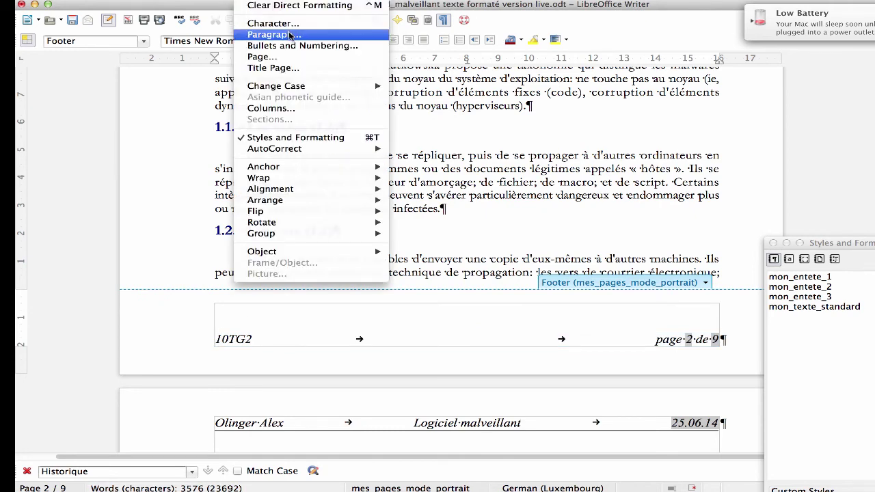
{"action": "left_click", "coordinate": [361, 34]}
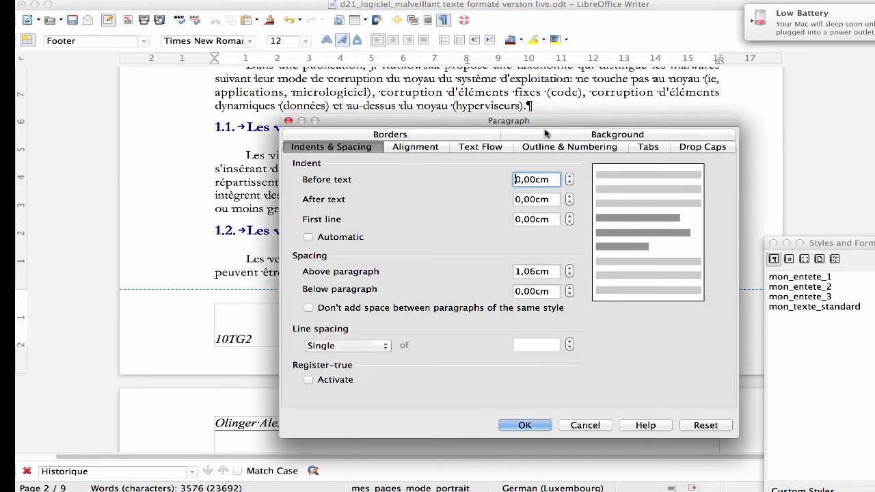
{"action": "left_click", "coordinate": [430, 136]}
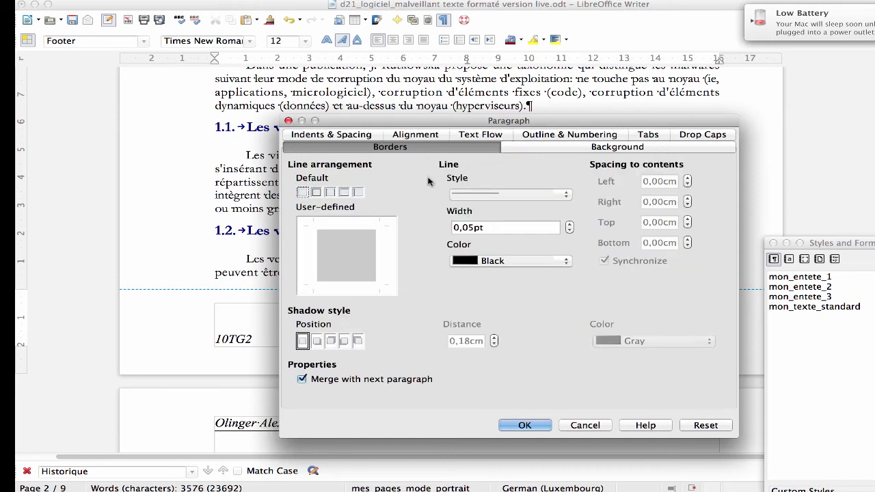
{"action": "left_click", "coordinate": [343, 225]}
{"action": "left_click", "coordinate": [523, 424]}
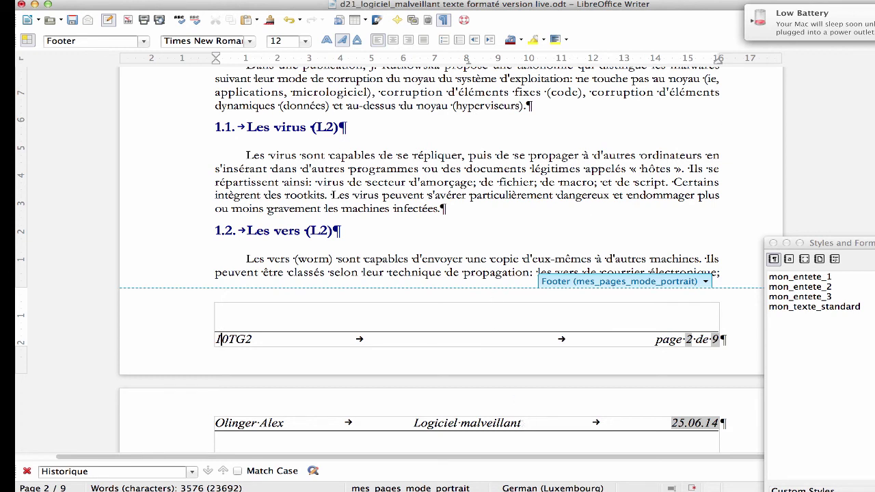
Type the author's name into the header of landscape page 4.
{"action": "scroll", "coordinate": [635, 116], "scroll_direction": "down", "scroll_amount": 2}
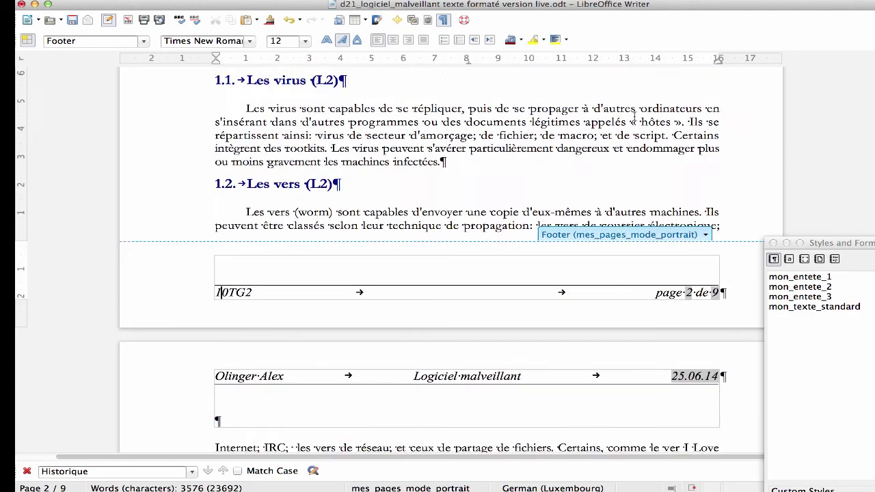
{"action": "scroll", "coordinate": [635, 116], "scroll_direction": "down", "scroll_amount": 4}
{"action": "scroll", "coordinate": [634, 116], "scroll_direction": "down", "scroll_amount": 20}
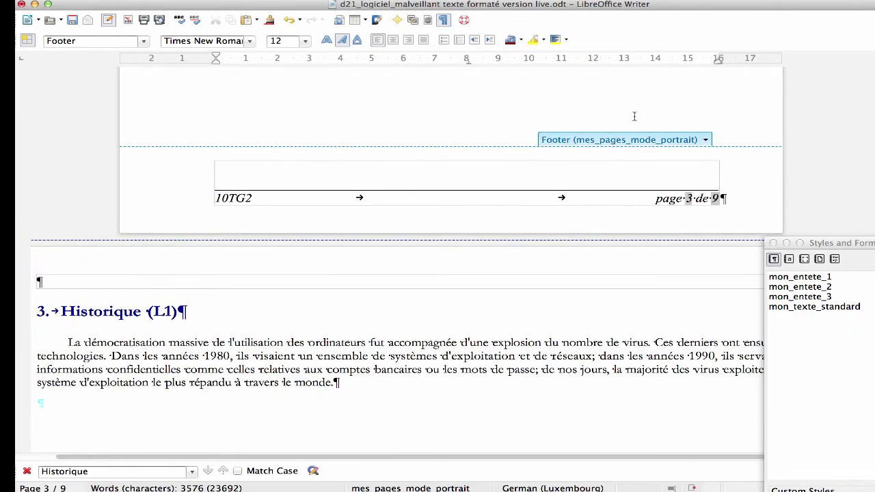
{"action": "scroll", "coordinate": [635, 116], "scroll_direction": "down", "scroll_amount": 1}
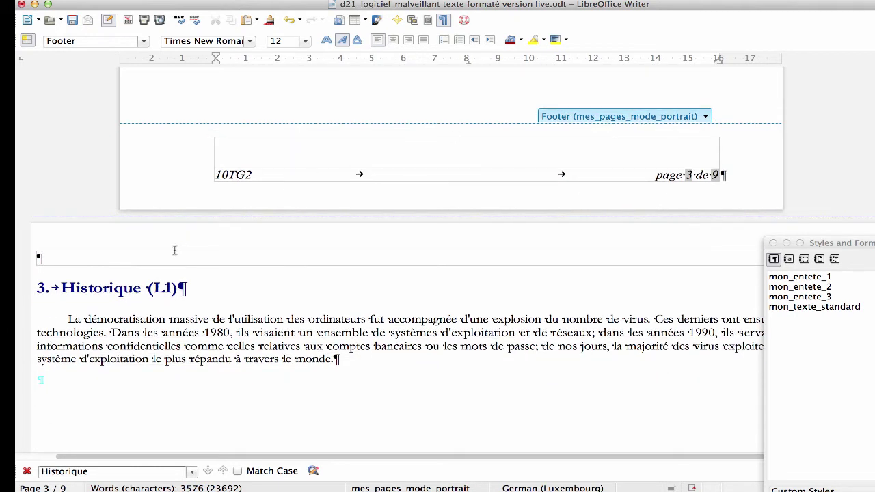
{"action": "left_click", "coordinate": [151, 257]}
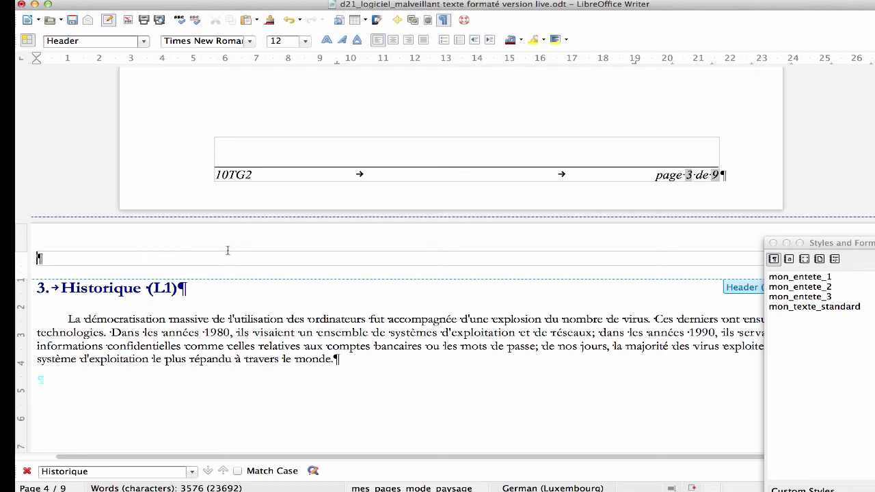
{"action": "scroll", "coordinate": [228, 250], "scroll_direction": "up", "scroll_amount": 2}
{"action": "scroll", "coordinate": [228, 250], "scroll_direction": "down", "scroll_amount": 1}
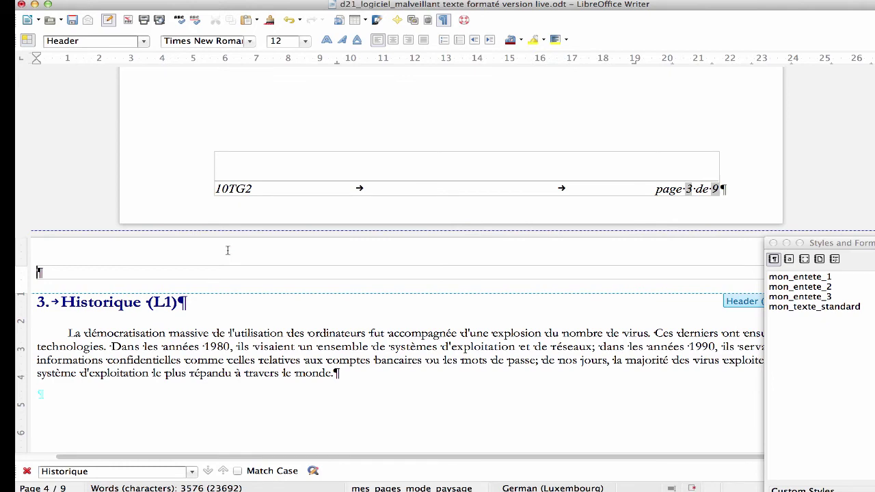
{"action": "scroll", "coordinate": [228, 250], "scroll_direction": "down", "scroll_amount": 5}
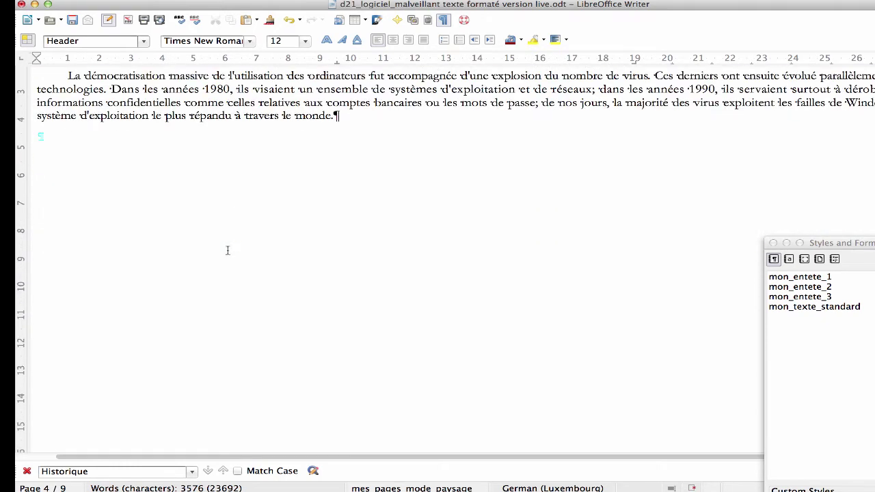
{"action": "scroll", "coordinate": [228, 251], "scroll_direction": "up", "scroll_amount": 4}
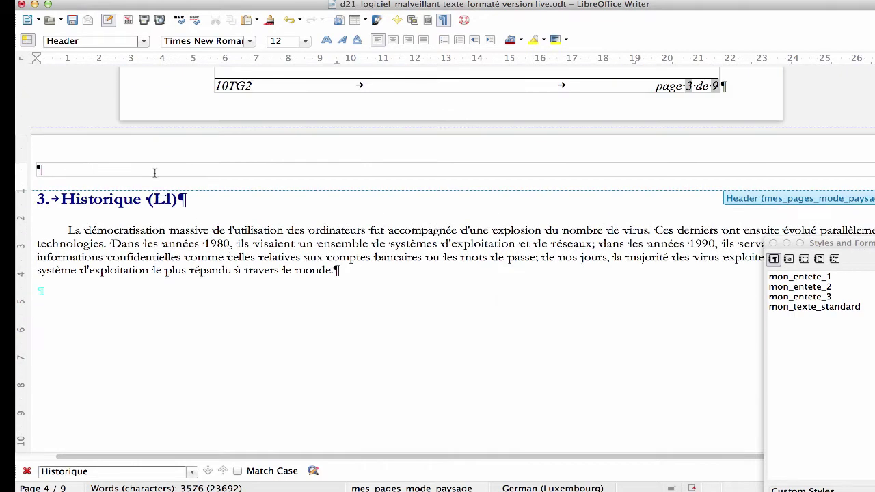
{"action": "type", "text": "aOlinger Alex"}
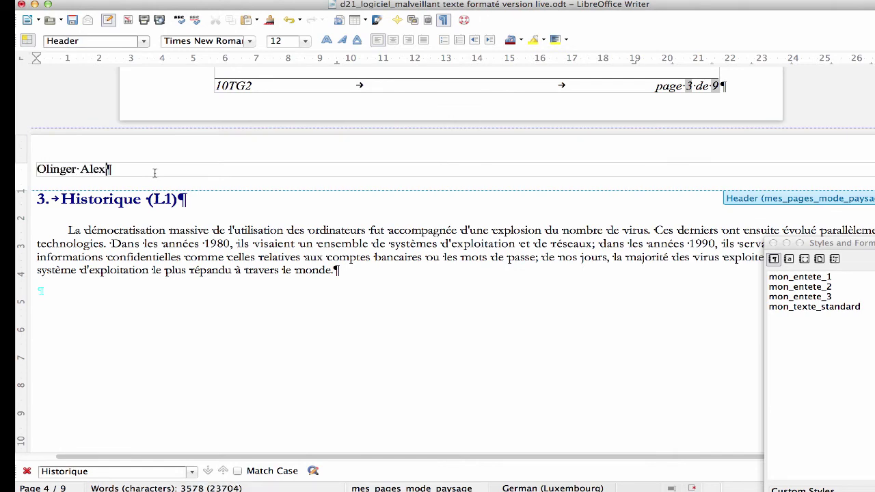
Leave the header for the body text and scroll back to page 2's header.
{"action": "scroll", "coordinate": [154, 173], "scroll_direction": "down", "scroll_amount": 12}
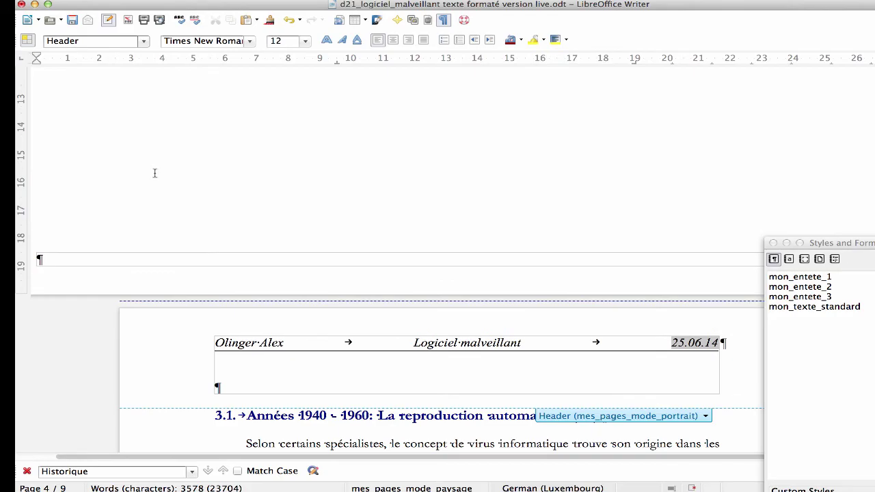
{"action": "right_click", "coordinate": [159, 316]}
{"action": "left_click", "coordinate": [97, 258]}
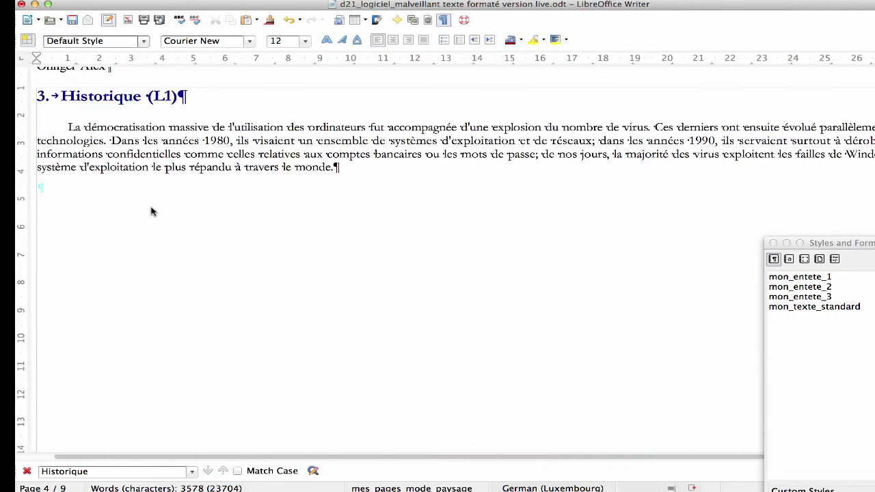
{"action": "scroll", "coordinate": [152, 210], "scroll_direction": "down", "scroll_amount": 2}
{"action": "scroll", "coordinate": [152, 209], "scroll_direction": "up", "scroll_amount": 20}
{"action": "scroll", "coordinate": [152, 208], "scroll_direction": "left", "scroll_amount": 5}
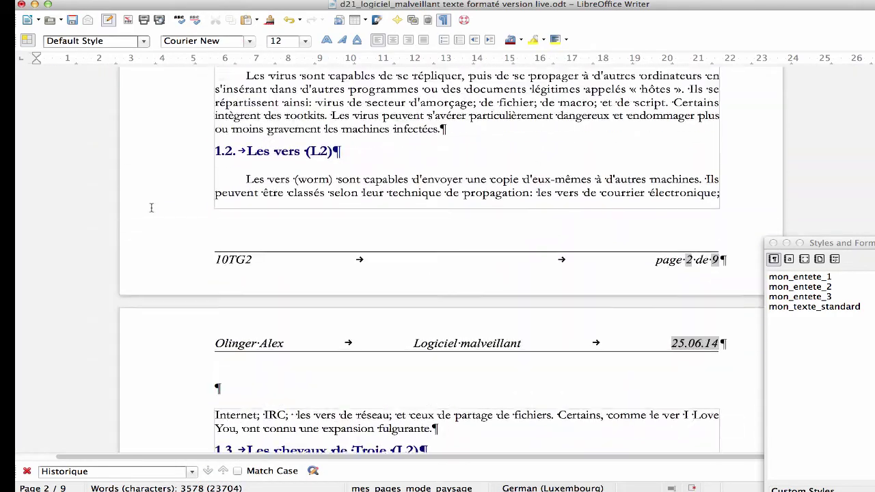
{"action": "scroll", "coordinate": [152, 207], "scroll_direction": "up", "scroll_amount": 20}
{"action": "scroll", "coordinate": [152, 208], "scroll_direction": "down", "scroll_amount": 10}
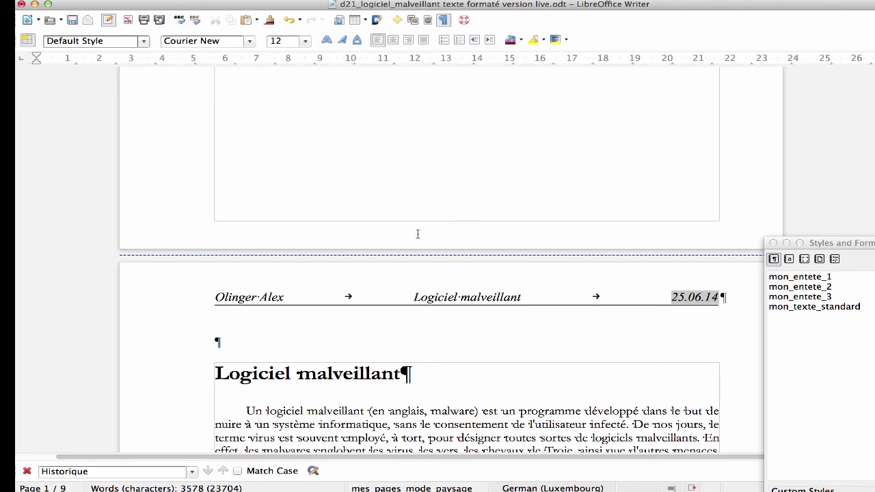
{"action": "scroll", "coordinate": [417, 234], "scroll_direction": "up", "scroll_amount": 6}
{"action": "scroll", "coordinate": [417, 235], "scroll_direction": "down", "scroll_amount": 10}
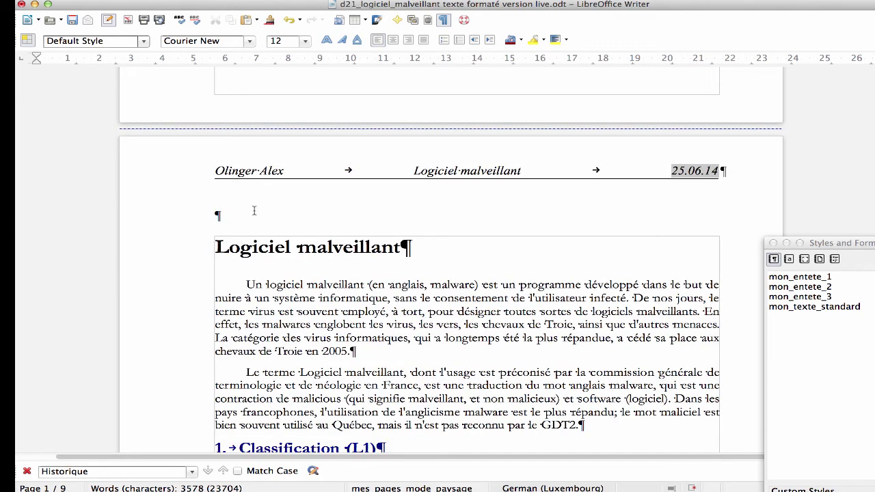
{"action": "left_click", "coordinate": [230, 213]}
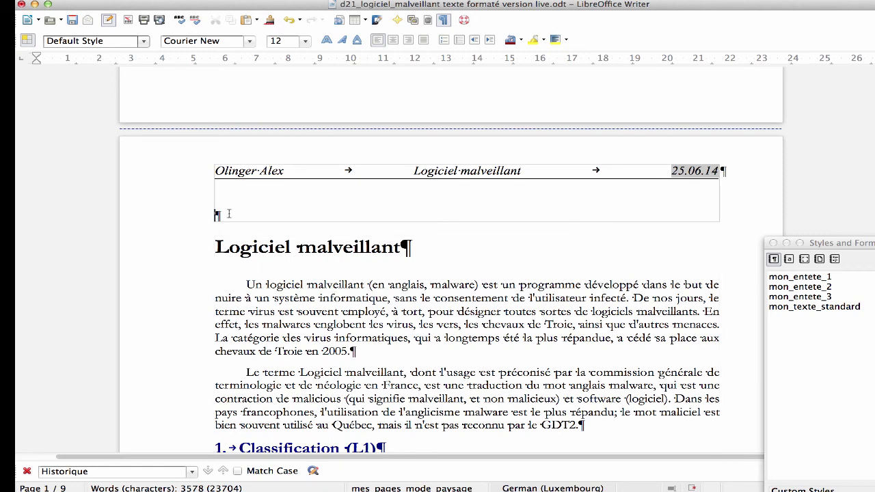
Insert a page break with the mes_pages_mode_portrait style before the 'Logiciel malveillant' title.
{"action": "left_click", "coordinate": [222, 259]}
{"action": "left_click", "coordinate": [212, 0]}
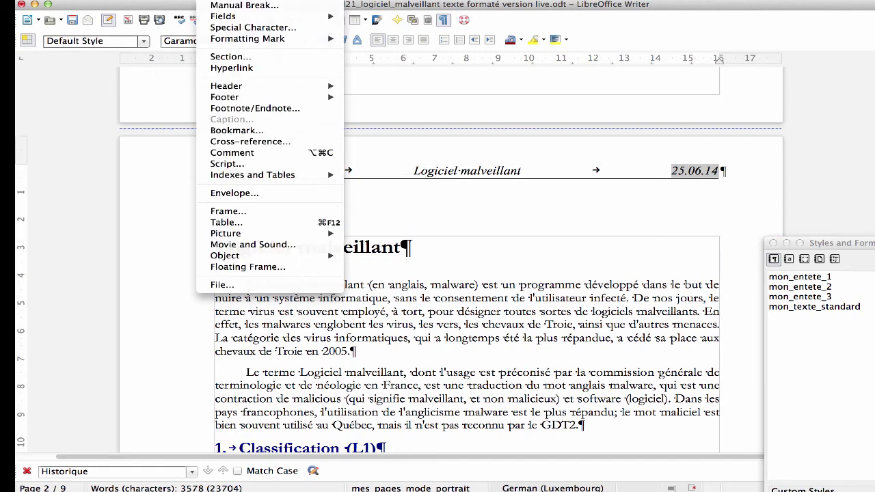
{"action": "left_click", "coordinate": [243, 5]}
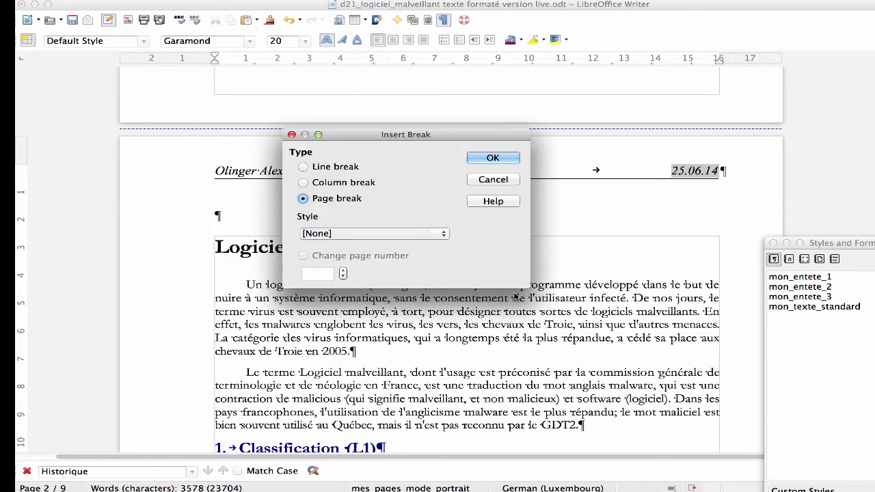
{"action": "left_click", "coordinate": [377, 235]}
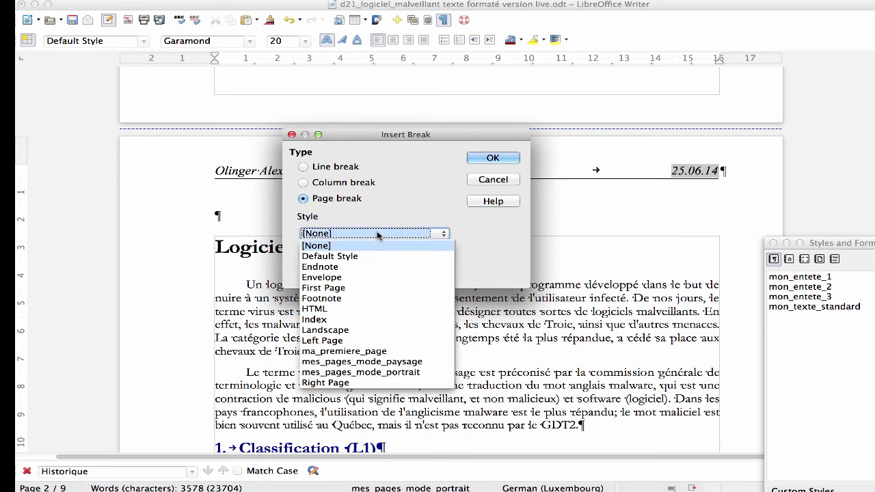
{"action": "left_click", "coordinate": [410, 372]}
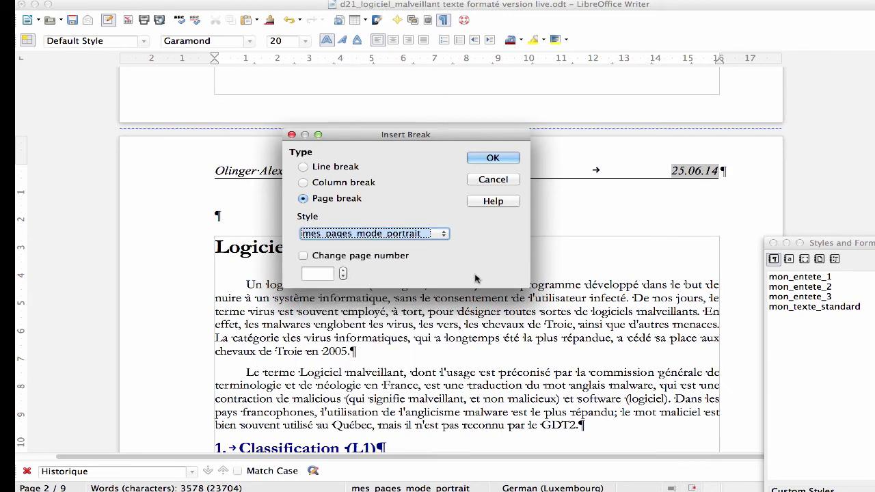
{"action": "left_click", "coordinate": [498, 160]}
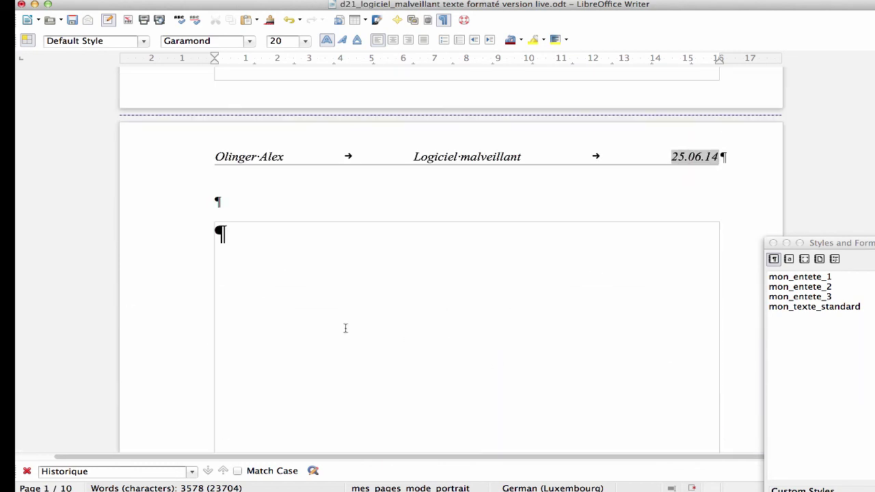
{"action": "left_click", "coordinate": [263, 230]}
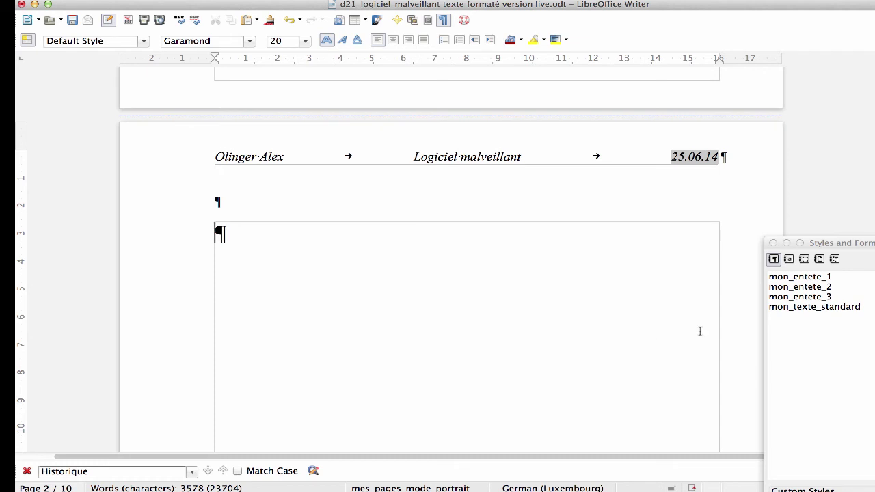
Type 'Sommaire' on the new page, make it non-bold size 16, and add an empty paragraph below.
{"action": "type", "text": "Sommaire"}
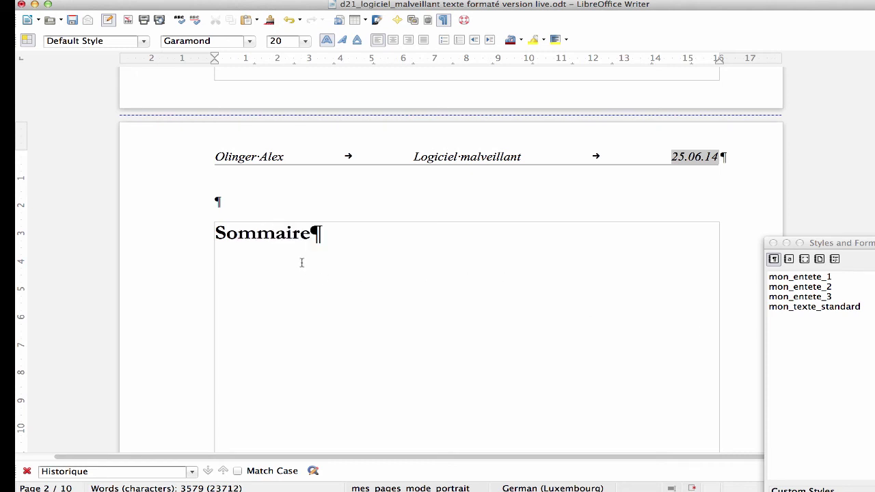
{"action": "double_click", "coordinate": [276, 236]}
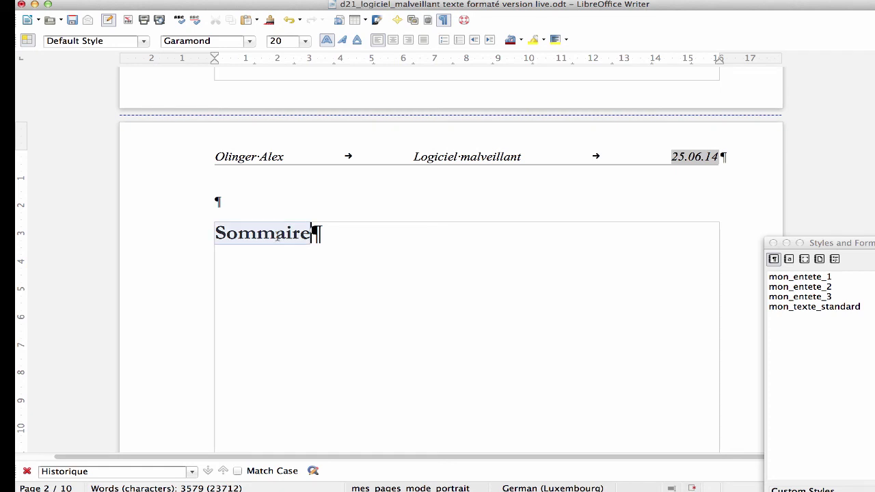
{"action": "left_click", "coordinate": [327, 39]}
{"action": "left_click", "coordinate": [306, 41]}
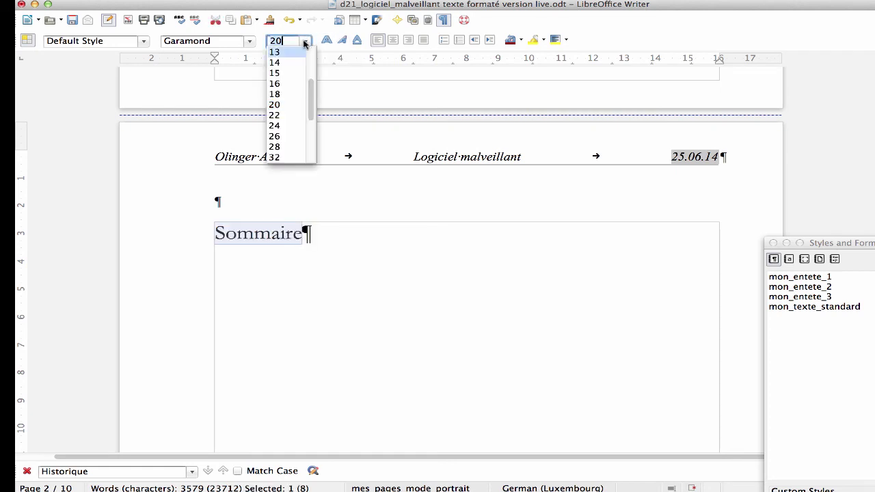
{"action": "left_click", "coordinate": [288, 85]}
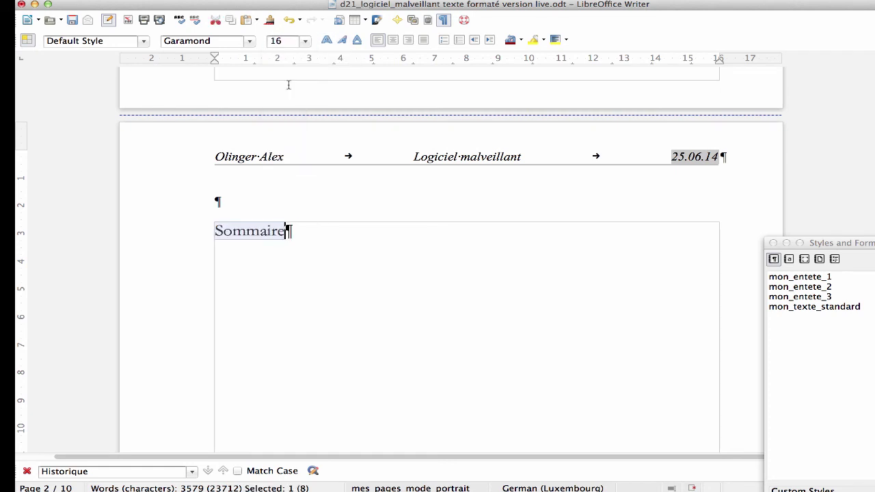
{"action": "left_click", "coordinate": [306, 238]}
{"action": "key", "text": "Return"}
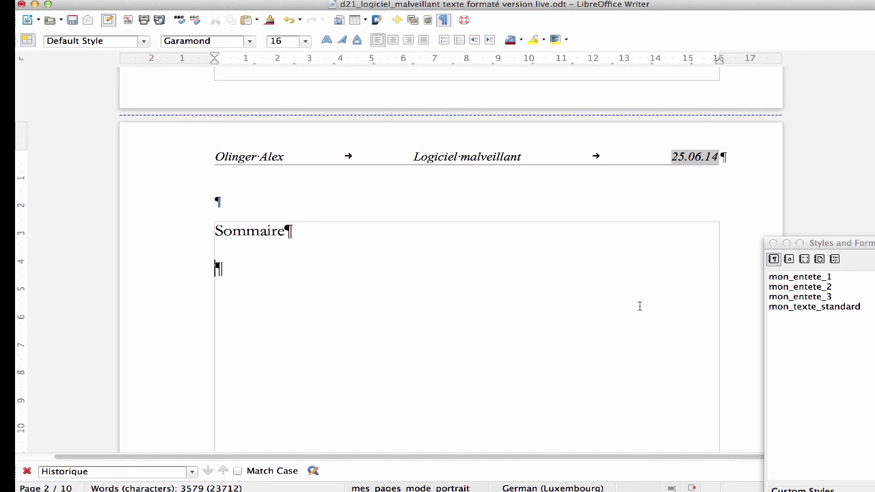
{"action": "left_click", "coordinate": [219, 0]}
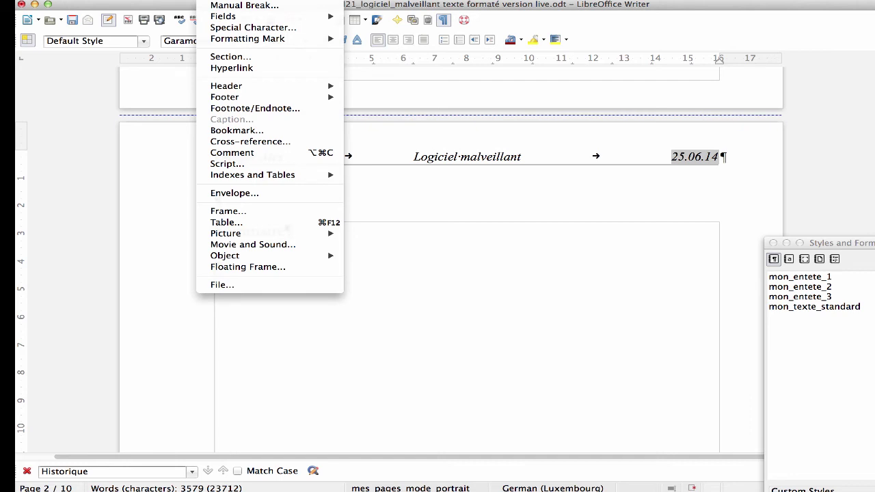
Insert a table of contents with its title changed to 'Sommaire'.
{"action": "mouse_move", "coordinate": [285, 177]}
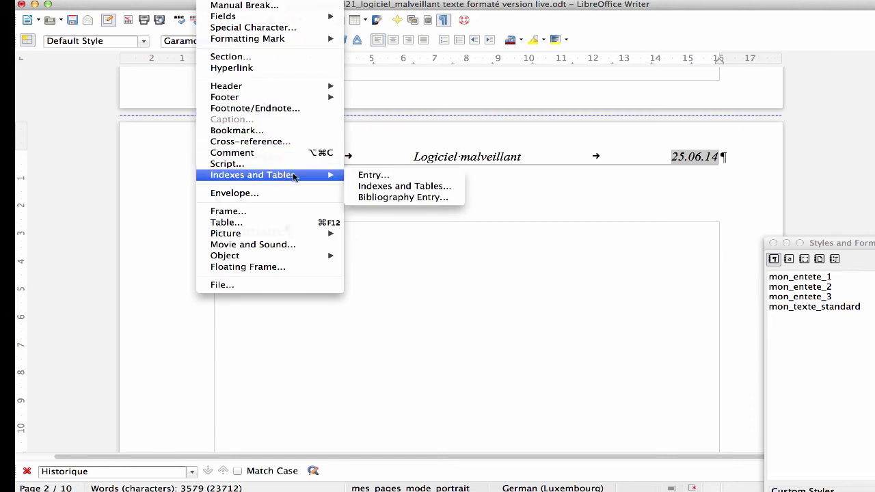
{"action": "left_click", "coordinate": [428, 191]}
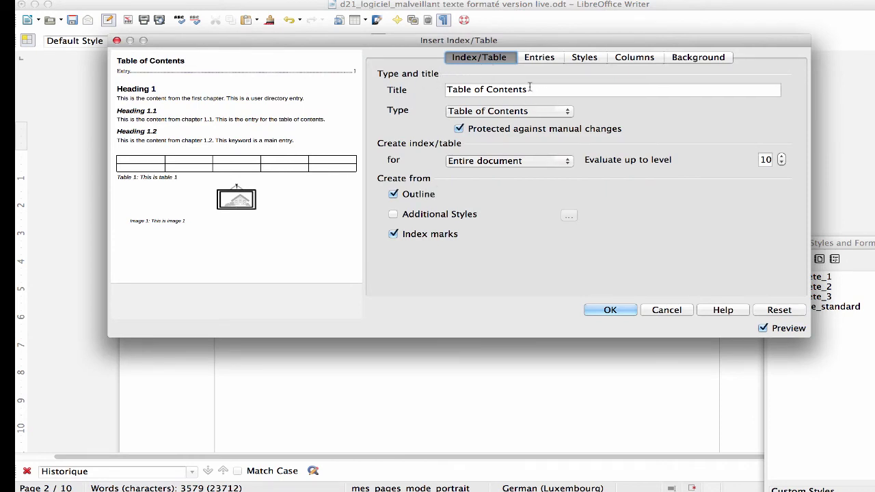
{"action": "left_click_drag", "start_coordinate": [537, 89], "coordinate": [367, 89]}
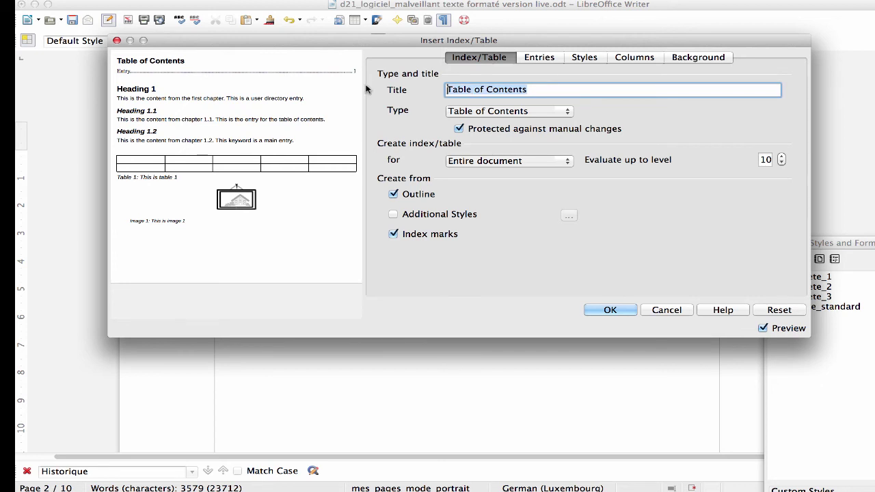
{"action": "type", "text": "Sommaire"}
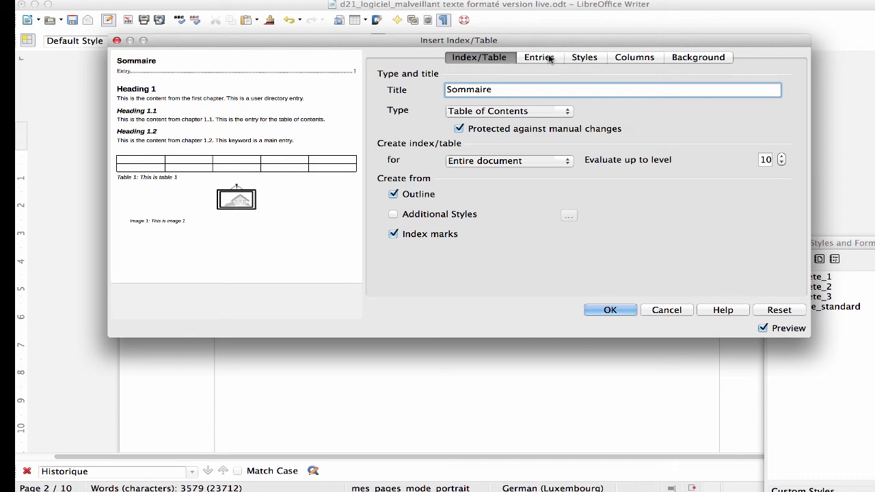
{"action": "left_click", "coordinate": [578, 59]}
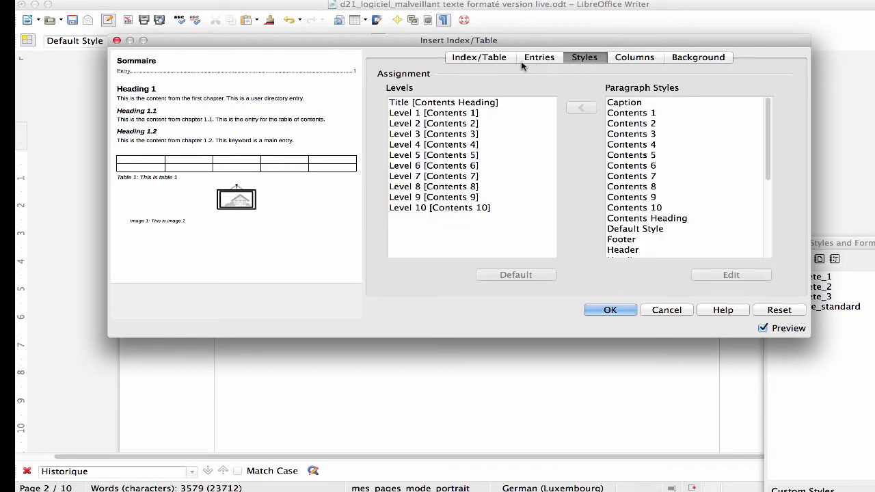
{"action": "left_click", "coordinate": [486, 58]}
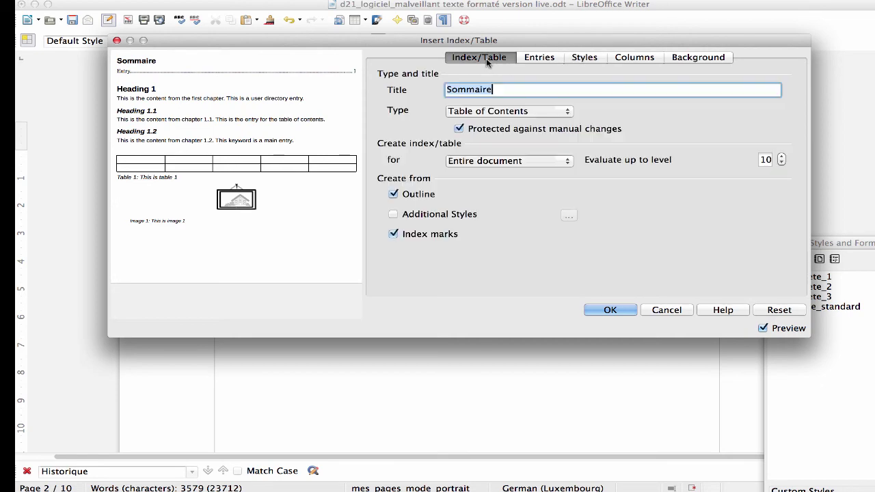
{"action": "left_click", "coordinate": [612, 310]}
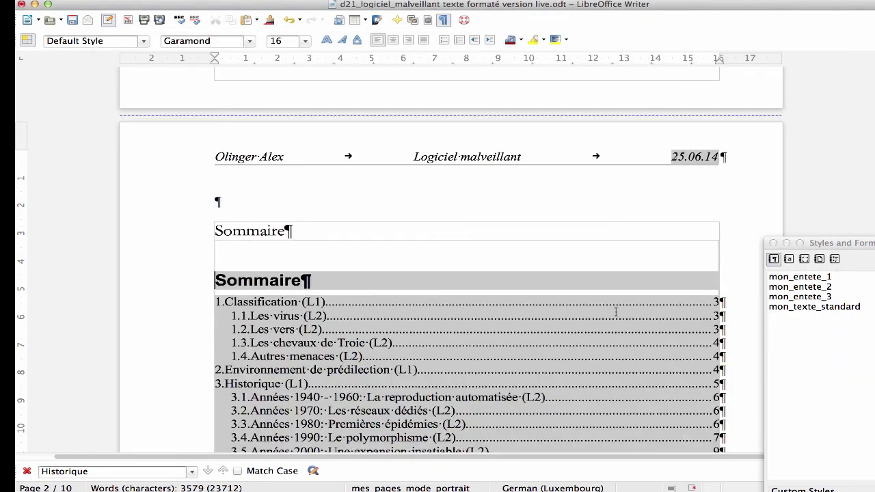
{"action": "scroll", "coordinate": [563, 277], "scroll_direction": "down", "scroll_amount": 10}
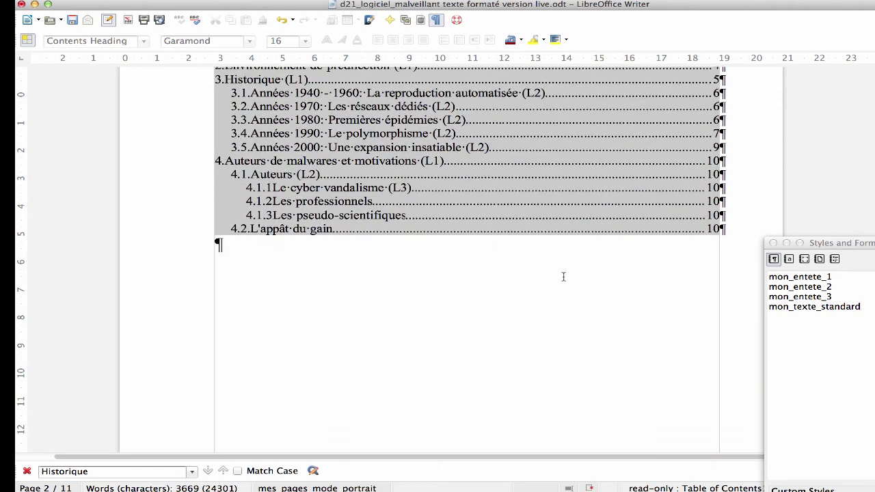
{"action": "scroll", "coordinate": [564, 277], "scroll_direction": "up", "scroll_amount": 3}
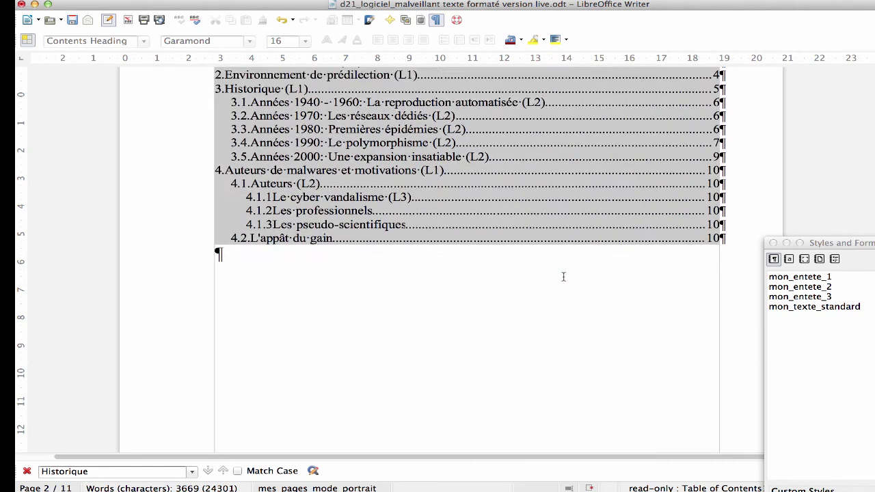
{"action": "scroll", "coordinate": [563, 277], "scroll_direction": "up", "scroll_amount": 2}
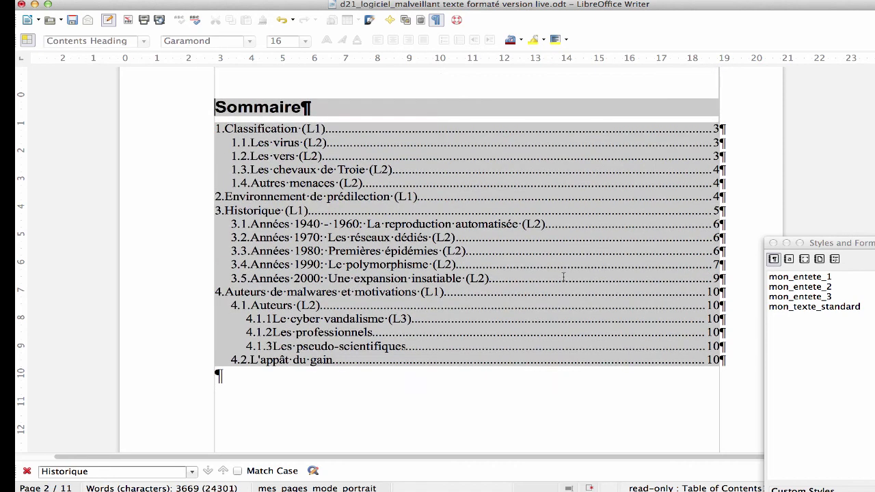
{"action": "right_click", "coordinate": [393, 251]}
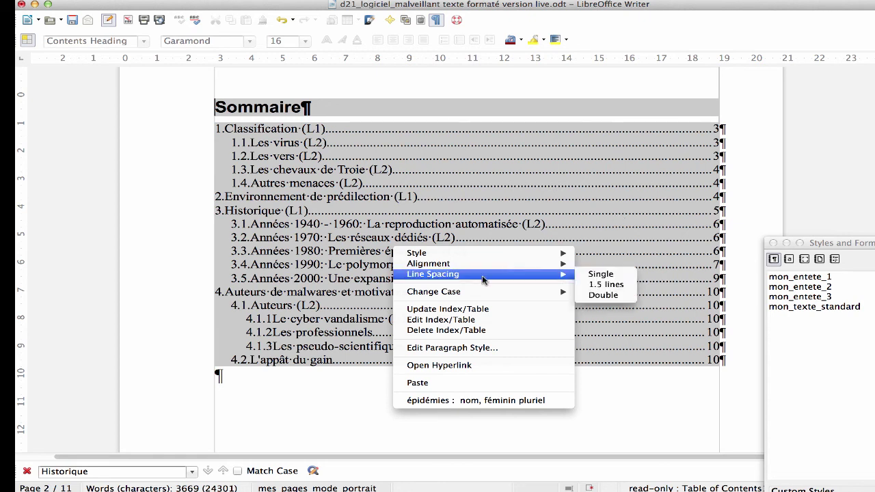
{"action": "left_click", "coordinate": [446, 309]}
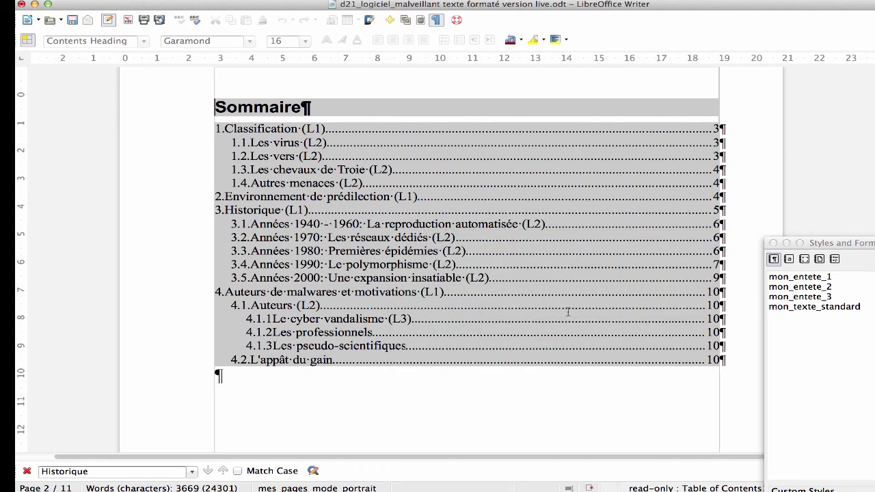
{"action": "left_click", "coordinate": [434, 239]}
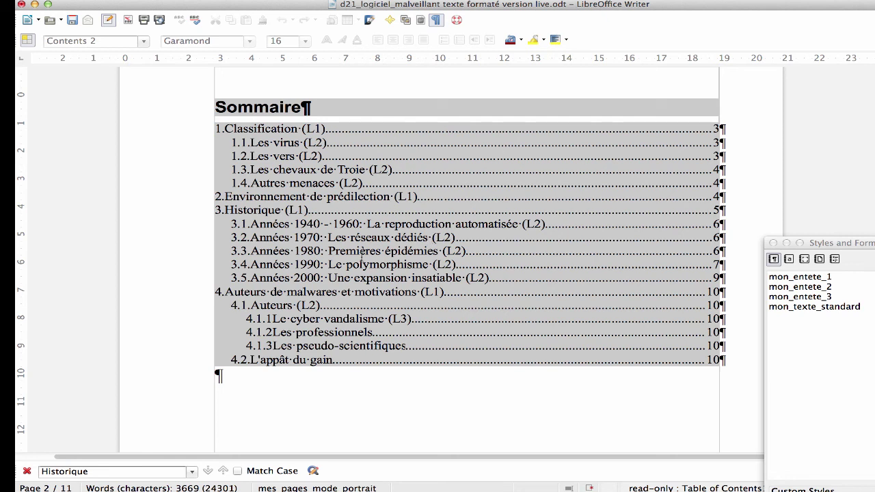
Scroll to page 11 and add an empty paragraph after the closing 'composeurs.' sentence.
{"action": "scroll", "coordinate": [361, 257], "scroll_direction": "down", "scroll_amount": 2}
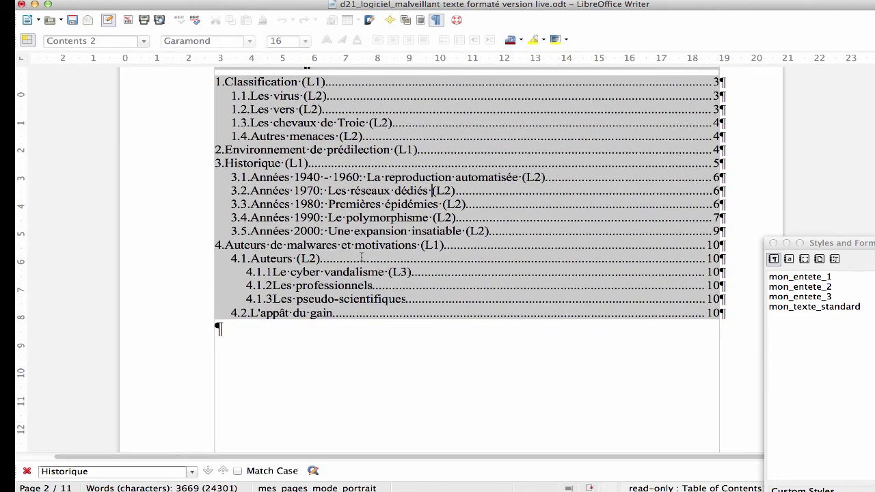
{"action": "scroll", "coordinate": [361, 257], "scroll_direction": "up", "scroll_amount": 3}
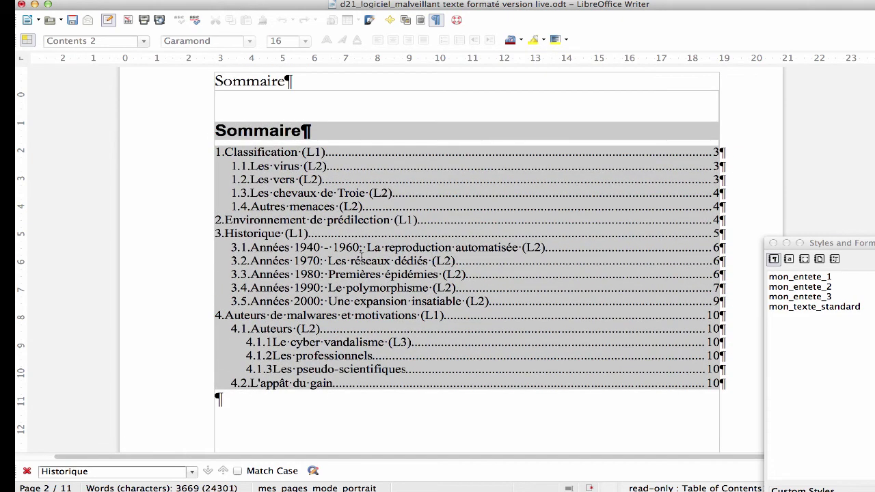
{"action": "scroll", "coordinate": [361, 257], "scroll_direction": "down", "scroll_amount": 20}
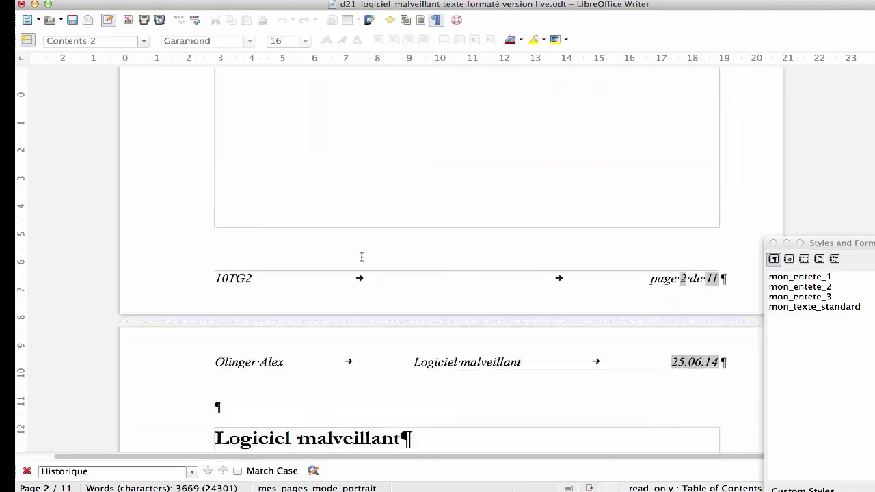
{"action": "scroll", "coordinate": [361, 257], "scroll_direction": "down", "scroll_amount": 20}
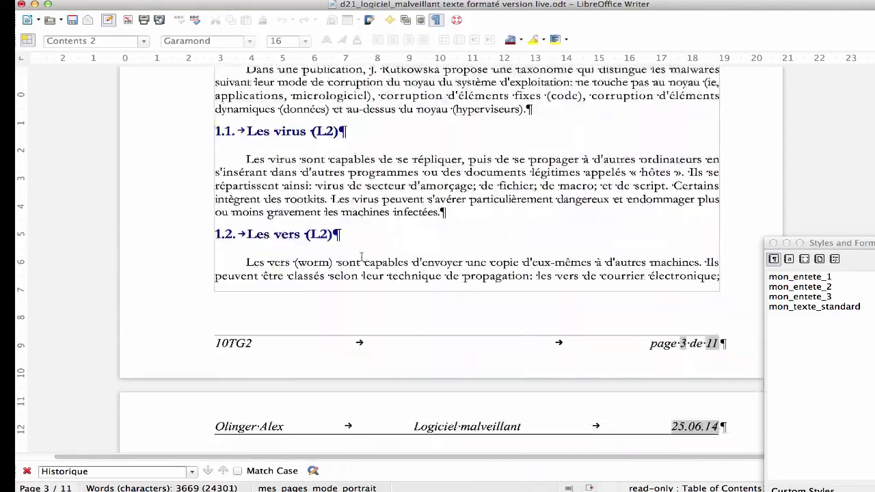
{"action": "scroll", "coordinate": [361, 257], "scroll_direction": "down", "scroll_amount": 20}
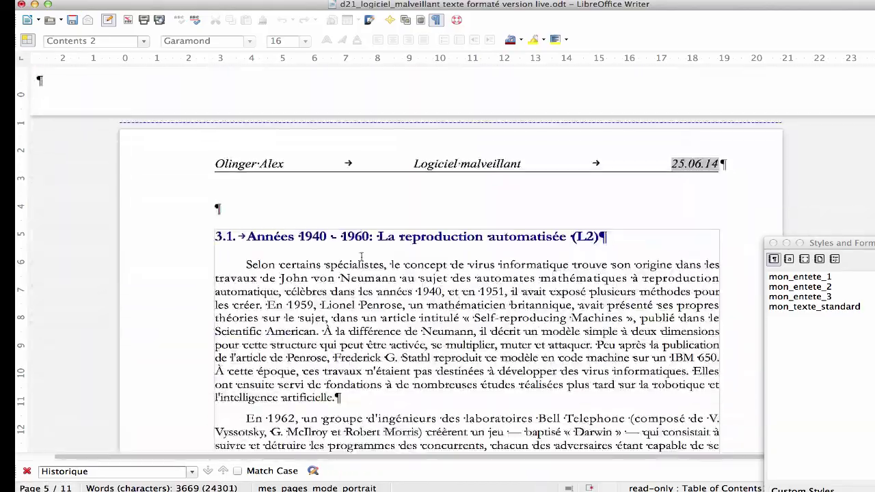
{"action": "scroll", "coordinate": [361, 257], "scroll_direction": "down", "scroll_amount": 20}
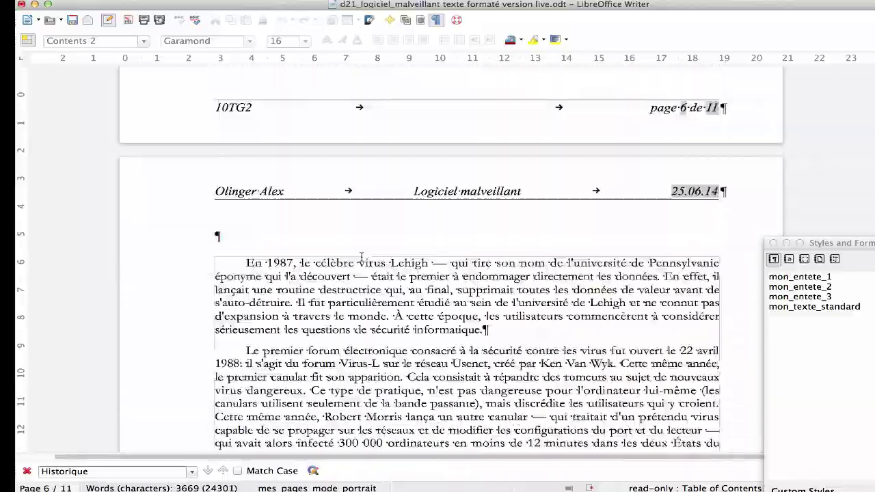
{"action": "scroll", "coordinate": [361, 258], "scroll_direction": "down", "scroll_amount": 20}
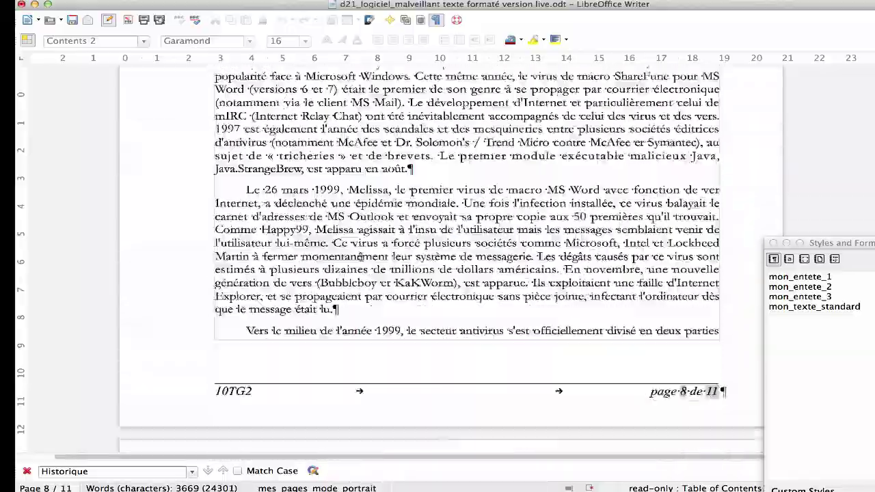
{"action": "scroll", "coordinate": [362, 257], "scroll_direction": "down", "scroll_amount": 20}
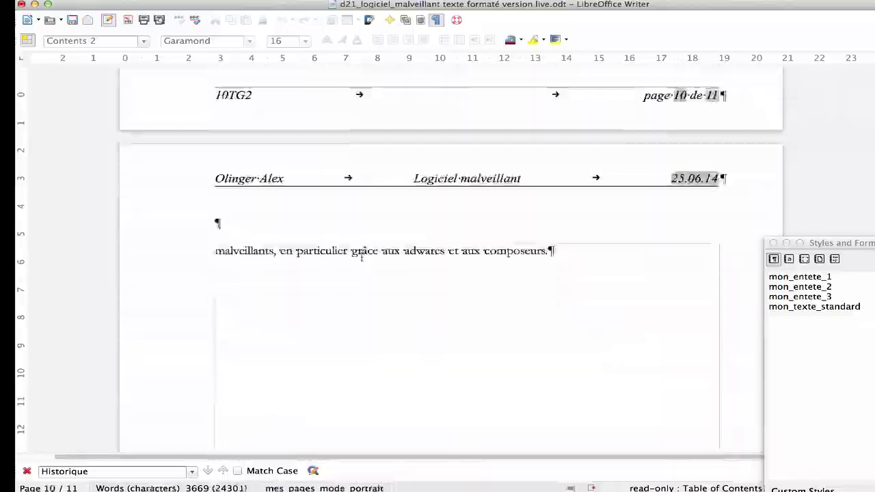
{"action": "scroll", "coordinate": [362, 257], "scroll_direction": "up", "scroll_amount": 3}
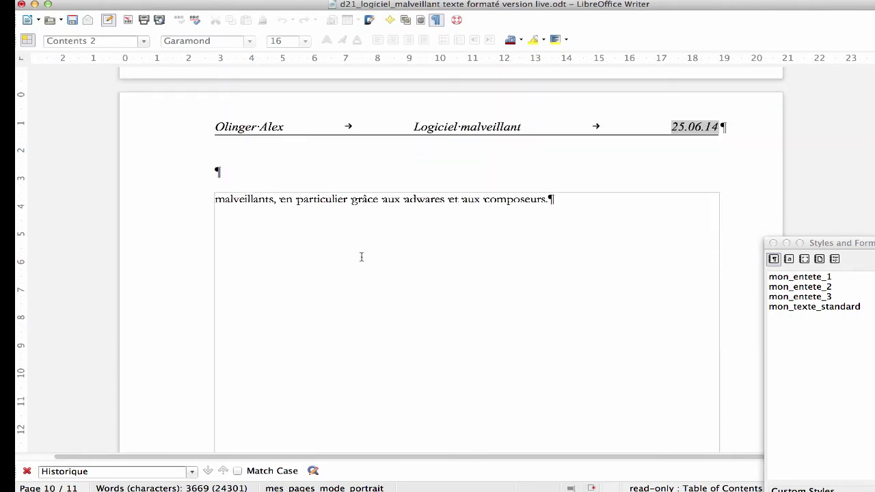
{"action": "scroll", "coordinate": [576, 208], "scroll_direction": "down", "scroll_amount": 5}
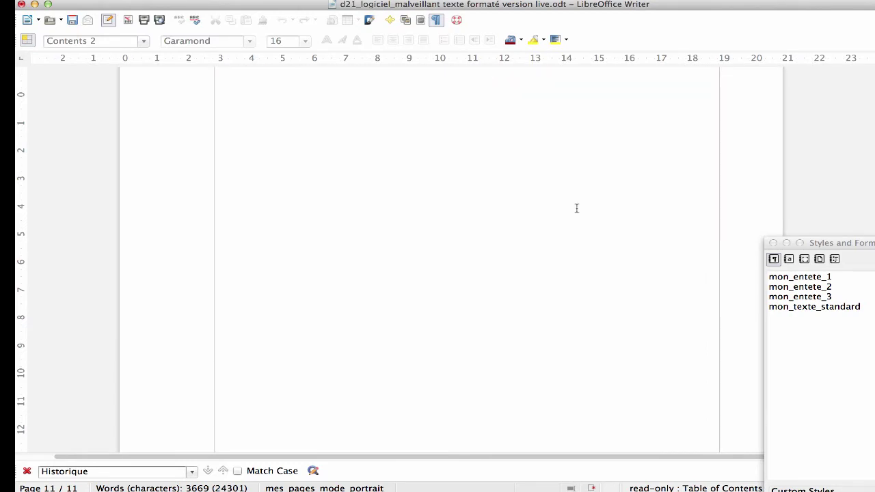
{"action": "scroll", "coordinate": [576, 208], "scroll_direction": "up", "scroll_amount": 5}
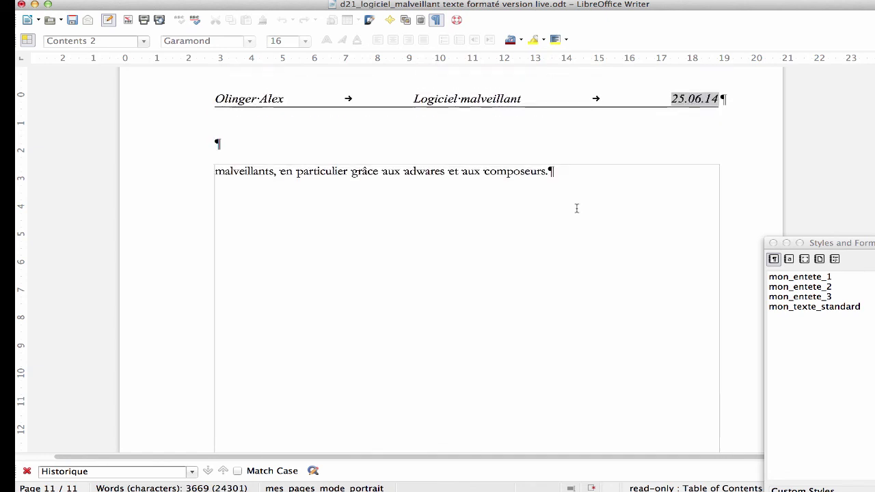
{"action": "key", "text": "Return"}
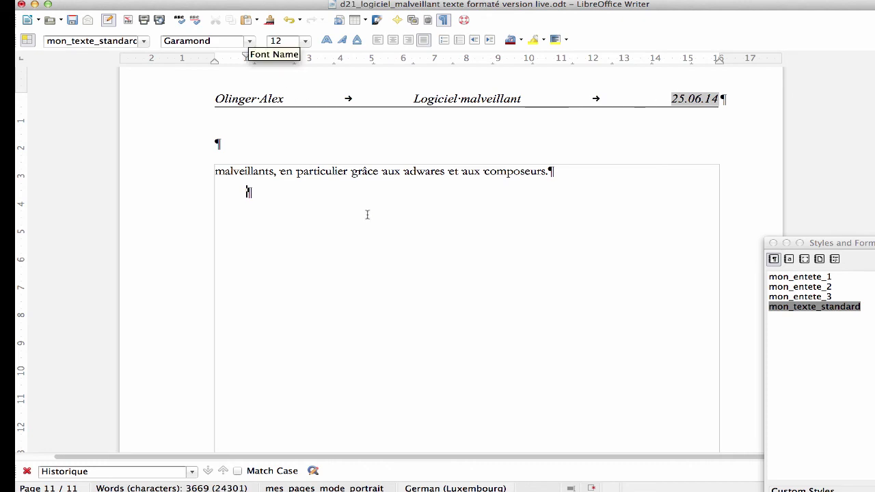
{"action": "scroll", "coordinate": [362, 219], "scroll_direction": "up", "scroll_amount": 10}
Search for 'virus' from the document start to reach its first body-text occurrence.
{"action": "left_click", "coordinate": [113, 471]}
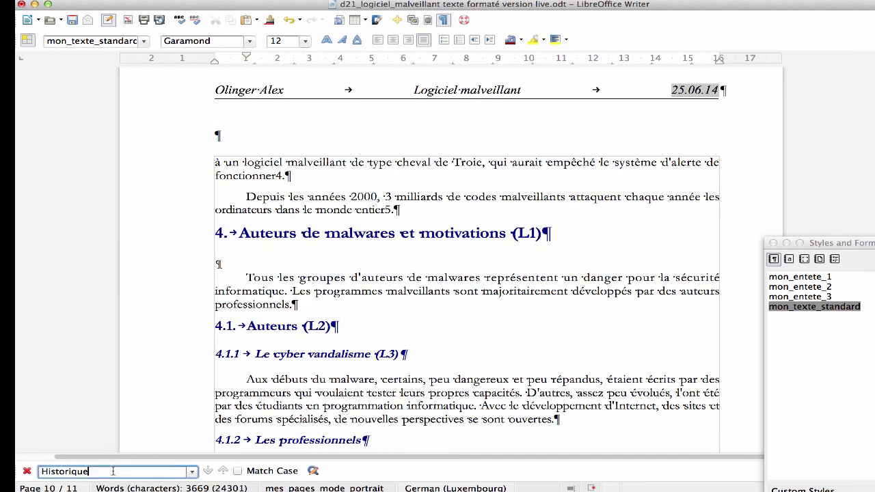
{"action": "double_click", "coordinate": [112, 471]}
{"action": "type", "text": "virus"}
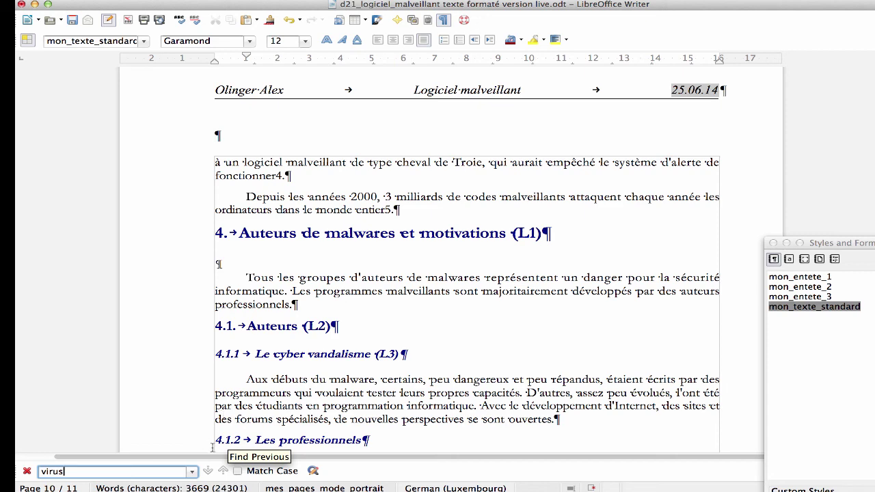
{"action": "left_click", "coordinate": [208, 471]}
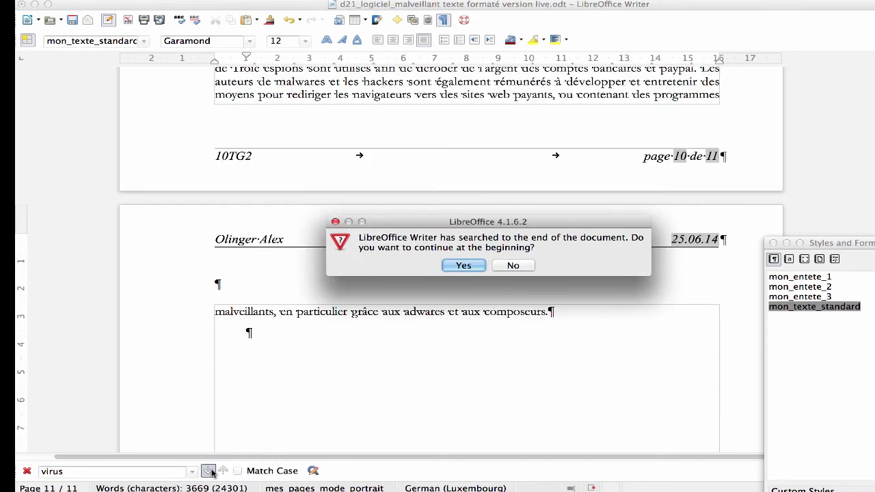
{"action": "left_click", "coordinate": [465, 270]}
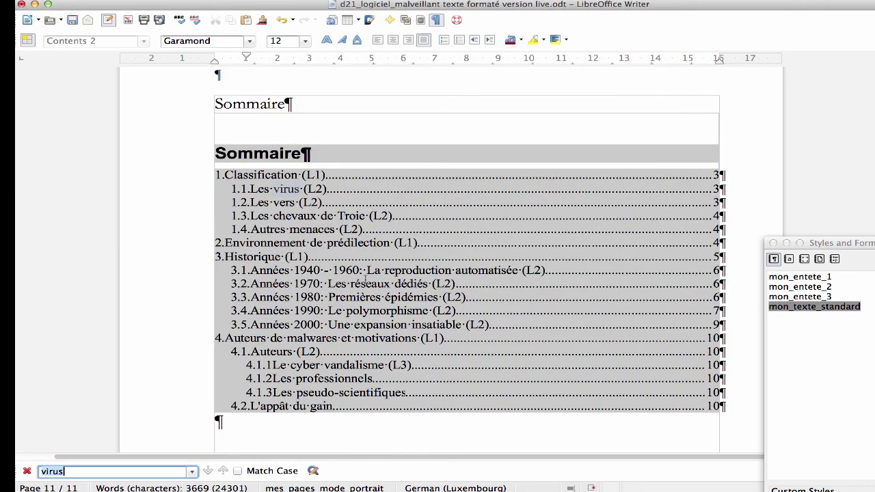
{"action": "scroll", "coordinate": [366, 280], "scroll_direction": "down", "scroll_amount": 10}
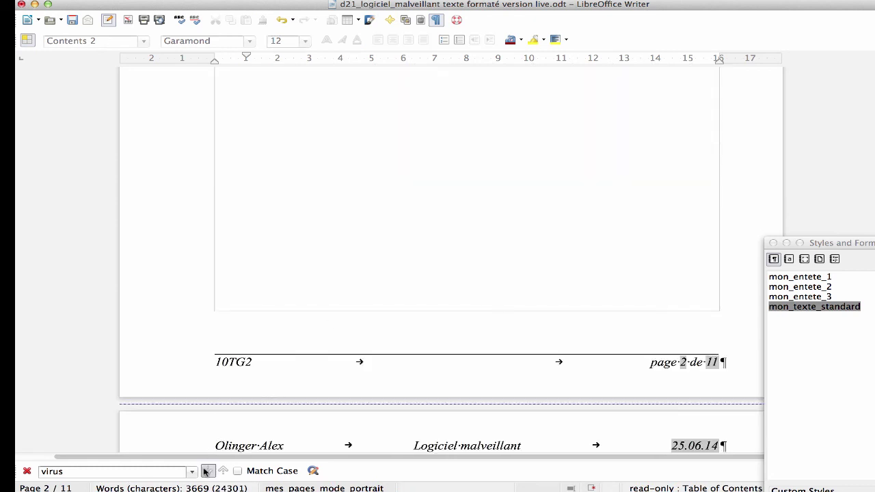
{"action": "left_click", "coordinate": [206, 472]}
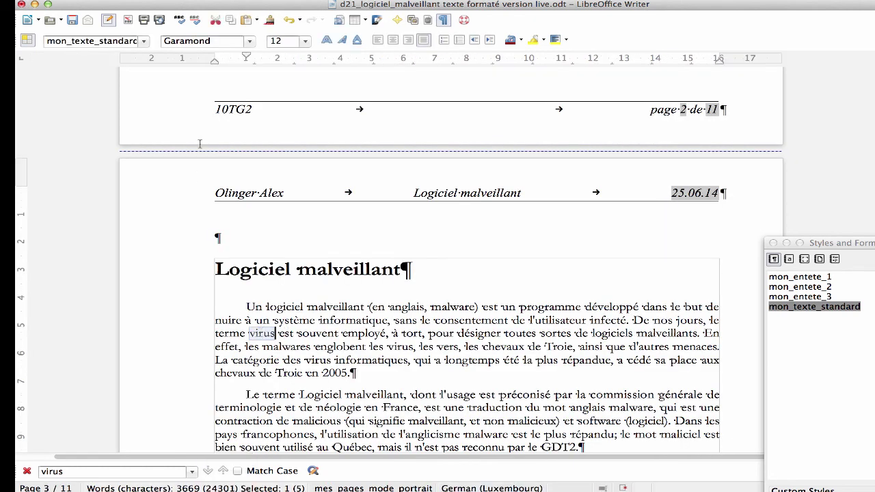
{"action": "left_click", "coordinate": [212, 0]}
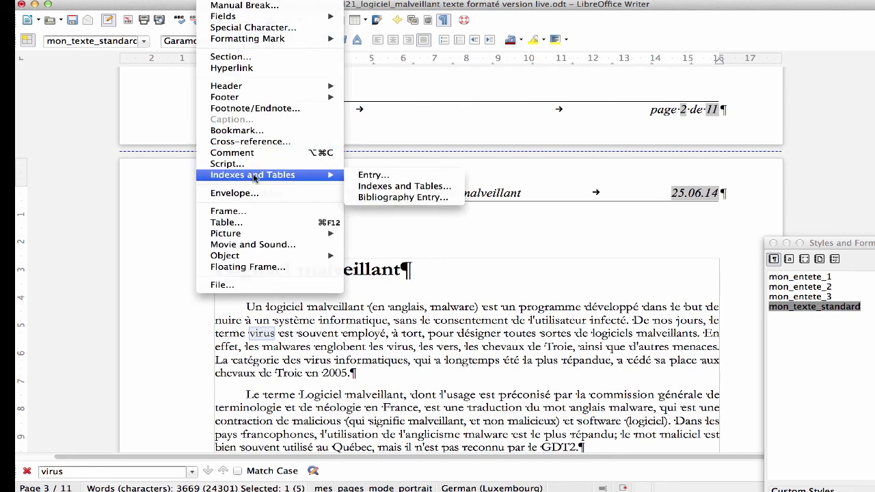
Mark 'virus' as a main index entry, applied to all similar texts.
{"action": "mouse_move", "coordinate": [334, 177]}
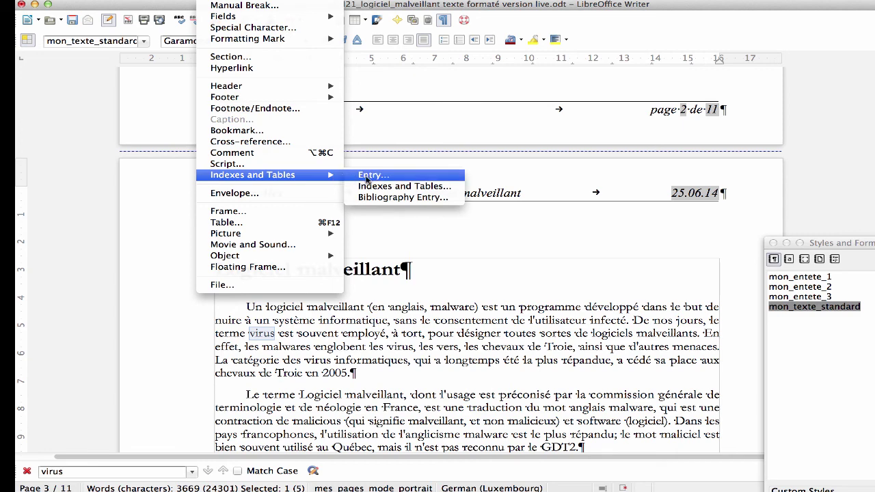
{"action": "left_click", "coordinate": [367, 177]}
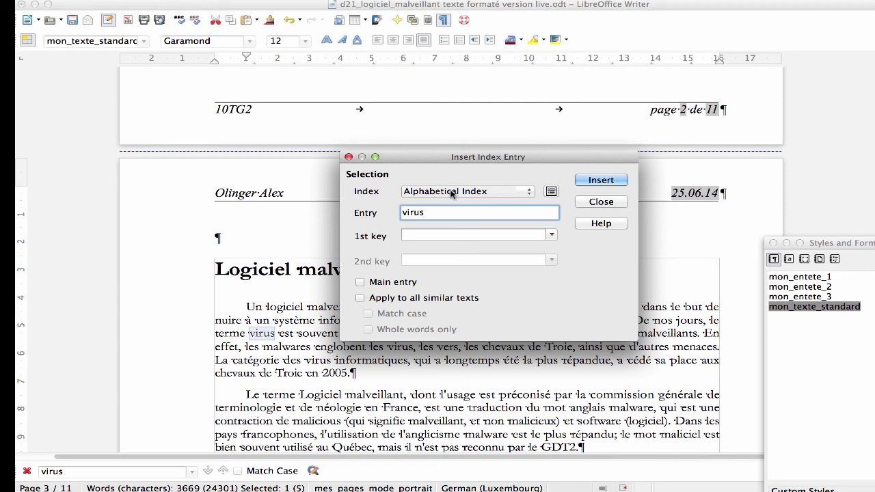
{"action": "left_click", "coordinate": [361, 282]}
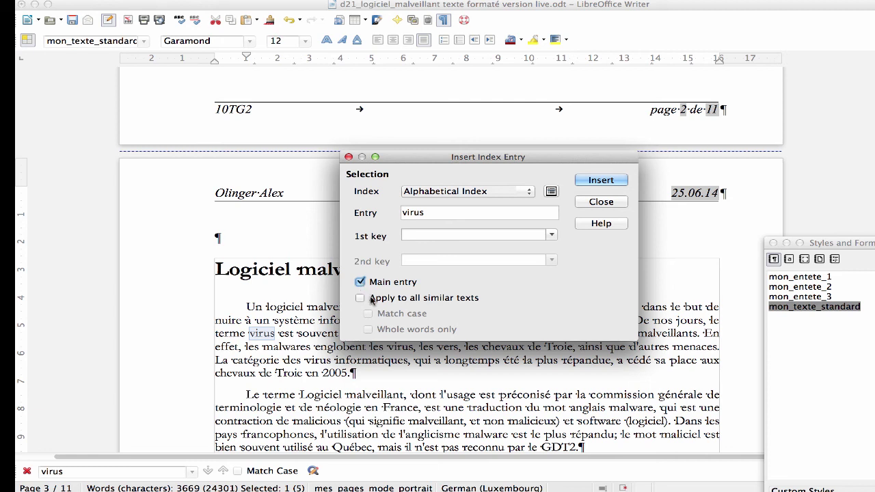
{"action": "left_click", "coordinate": [371, 298]}
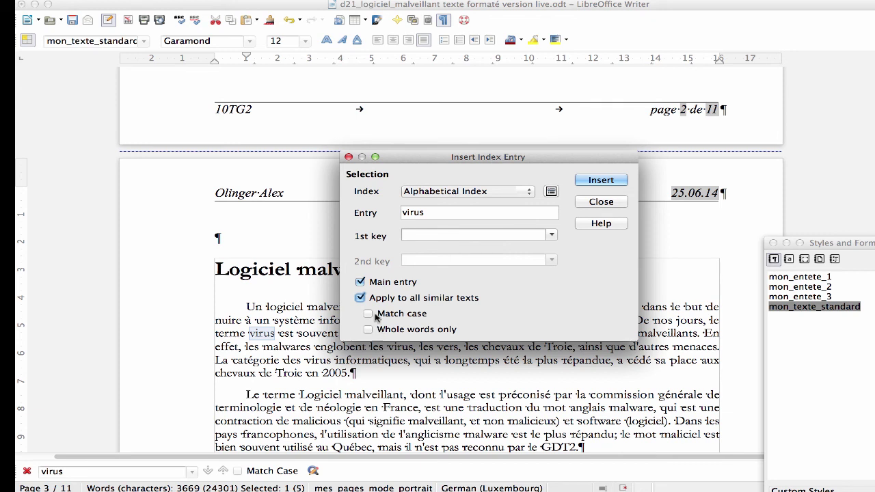
{"action": "left_click", "coordinate": [608, 180]}
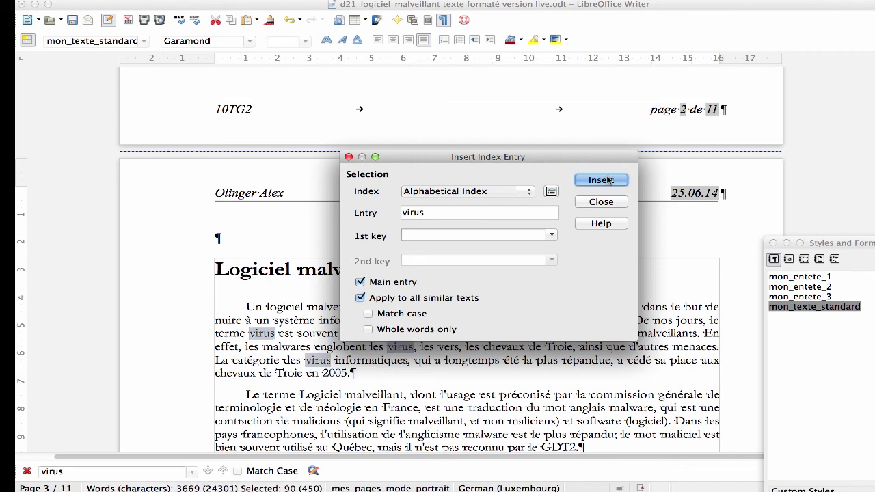
{"action": "left_click", "coordinate": [603, 207]}
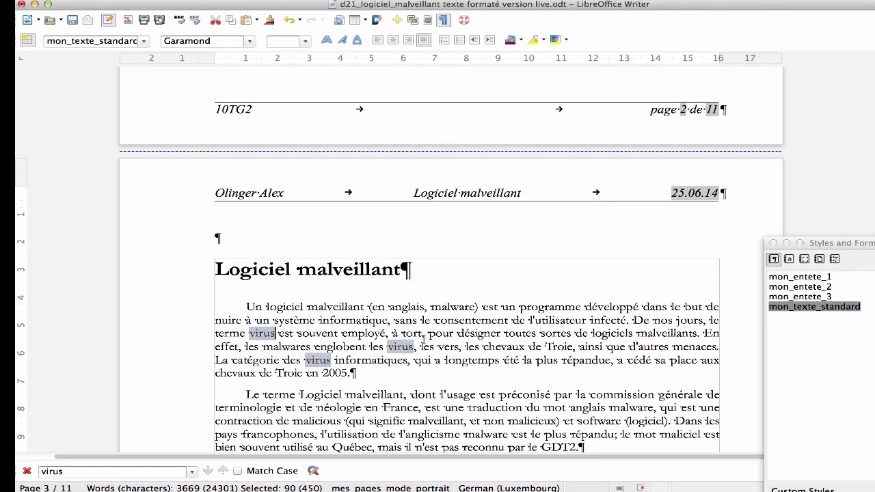
{"action": "scroll", "coordinate": [267, 335], "scroll_direction": "down", "scroll_amount": 2}
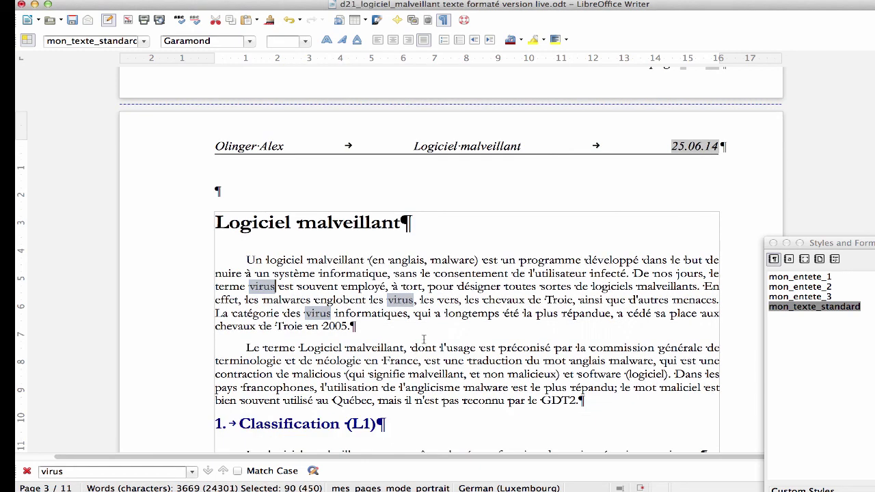
Search for 'ver' and select it inside the word 'vers'.
{"action": "left_click", "coordinate": [113, 471]}
{"action": "type", "text": "ver"}
{"action": "key", "text": "BackSpace"}
{"action": "key", "text": "BackSpace"}
{"action": "key", "text": "BackSpace"}
{"action": "key", "text": "BackSpace"}
{"action": "key", "text": "BackSpace"}
{"action": "key", "text": "BackSpace"}
{"action": "key", "text": "BackSpace"}
{"action": "key", "text": "BackSpace"}
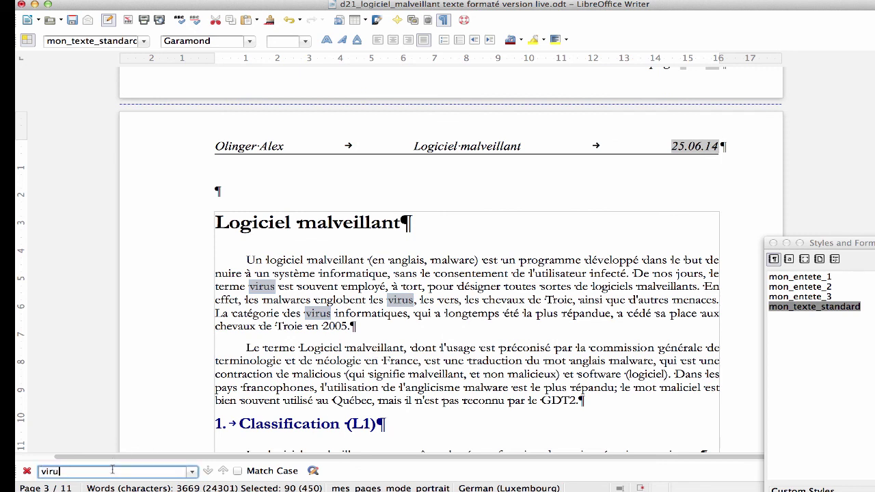
{"action": "type", "text": "ver"}
{"action": "key", "text": "Return"}
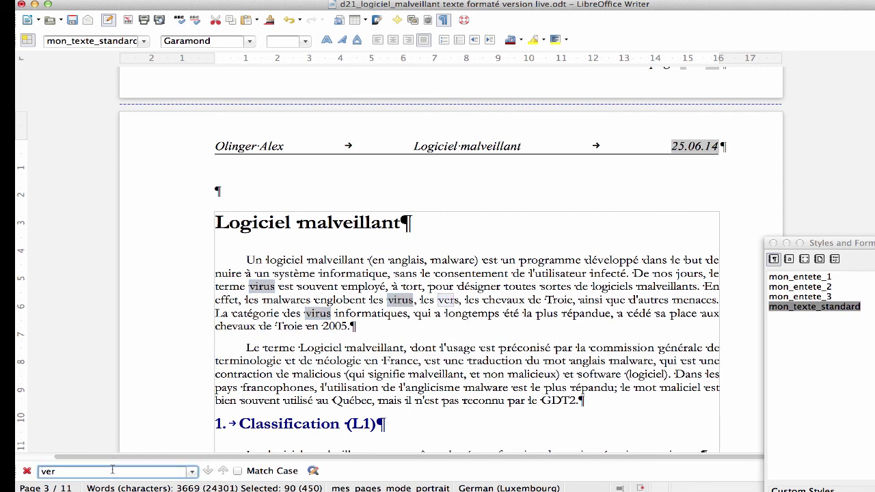
{"action": "left_click", "coordinate": [455, 326]}
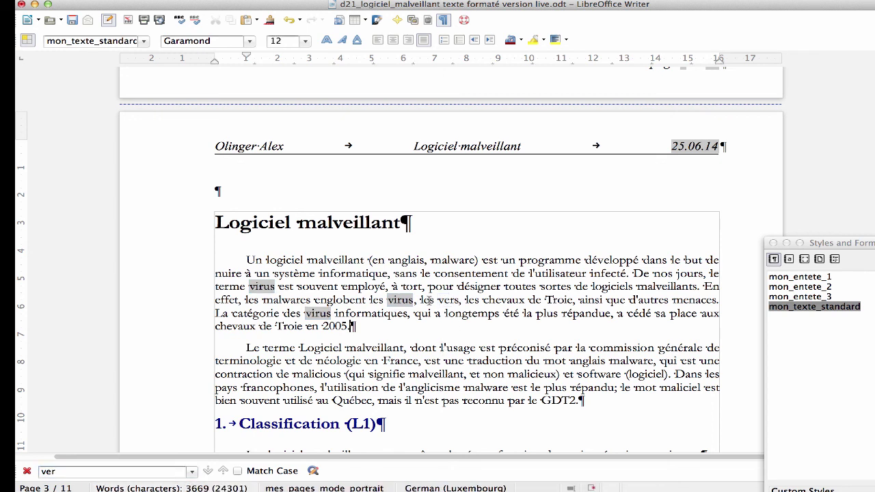
{"action": "left_click_drag", "start_coordinate": [438, 299], "coordinate": [456, 299]}
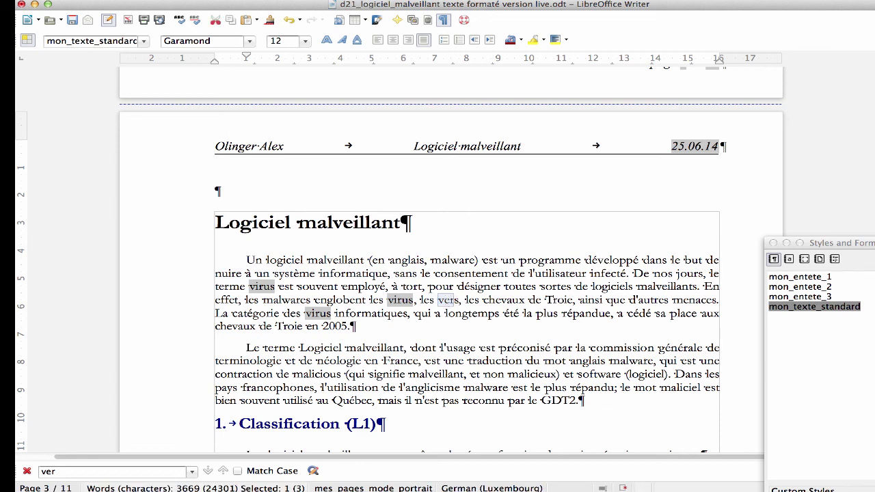
Mark 'ver' as a main index entry applied to all its occurrences.
{"action": "left_click", "coordinate": [219, 0]}
{"action": "mouse_move", "coordinate": [255, 176]}
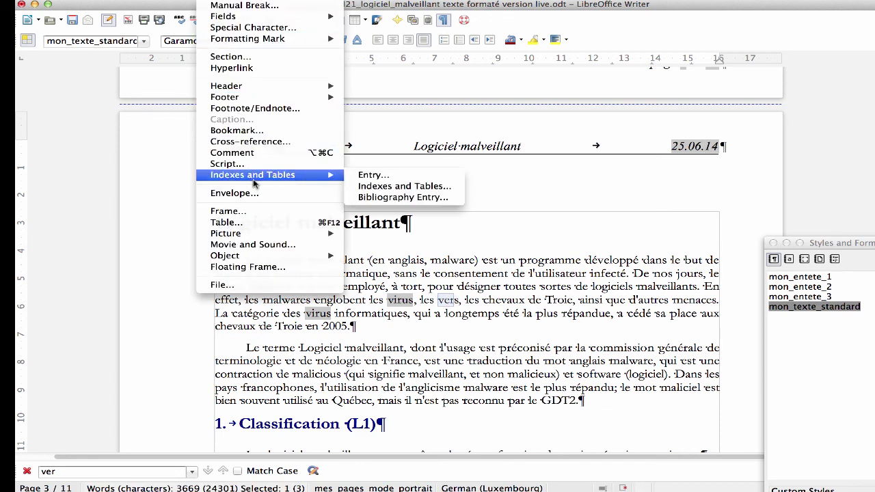
{"action": "left_click", "coordinate": [370, 178]}
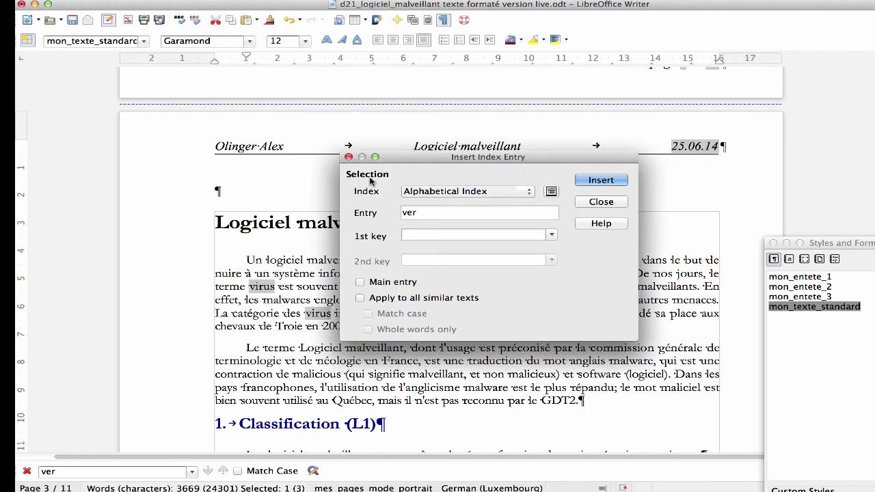
{"action": "left_click", "coordinate": [382, 284]}
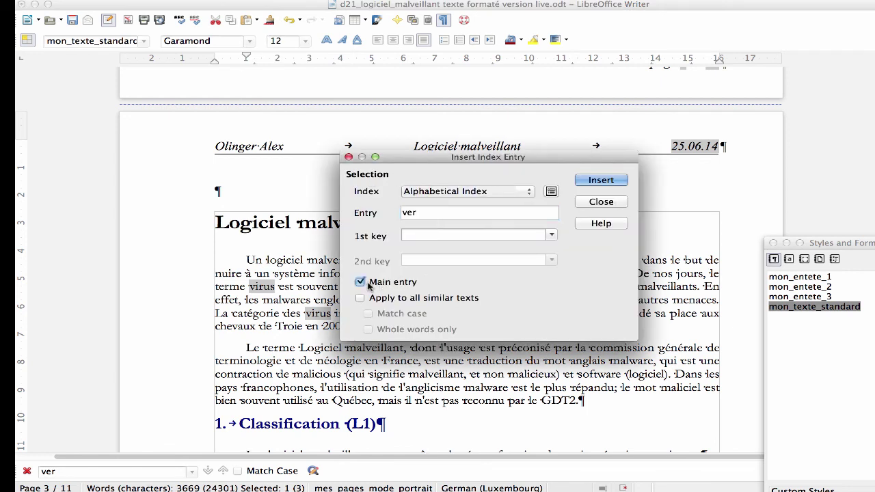
{"action": "left_click", "coordinate": [375, 299]}
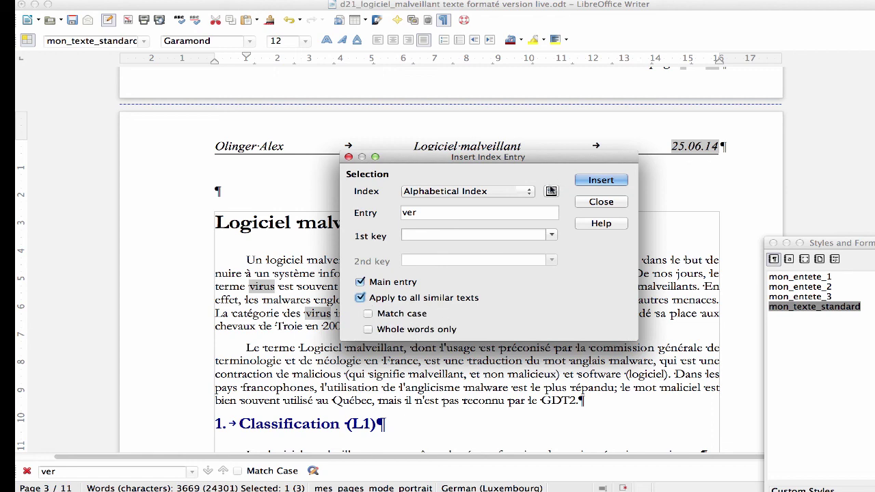
{"action": "left_click", "coordinate": [609, 181]}
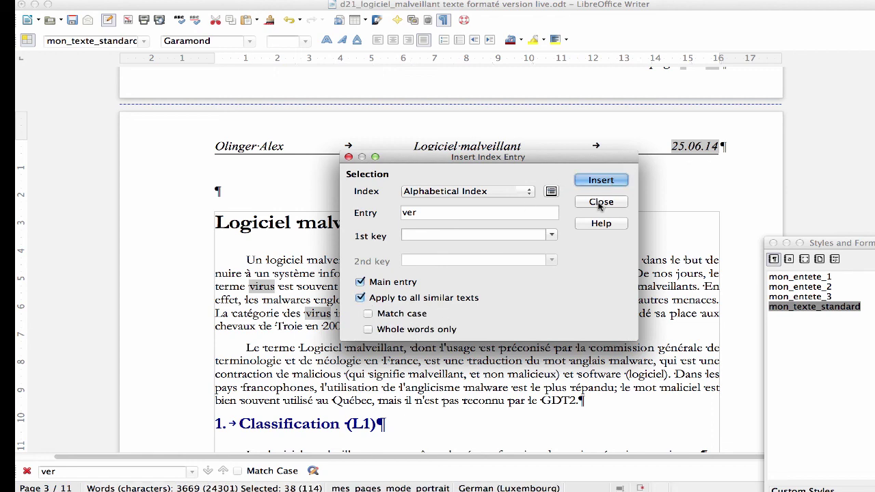
{"action": "left_click", "coordinate": [601, 204]}
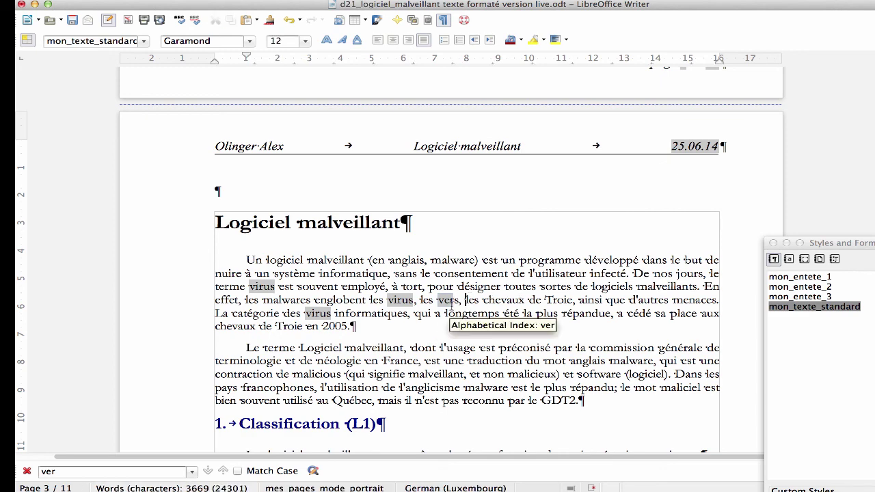
{"action": "scroll", "coordinate": [451, 305], "scroll_direction": "down", "scroll_amount": 3}
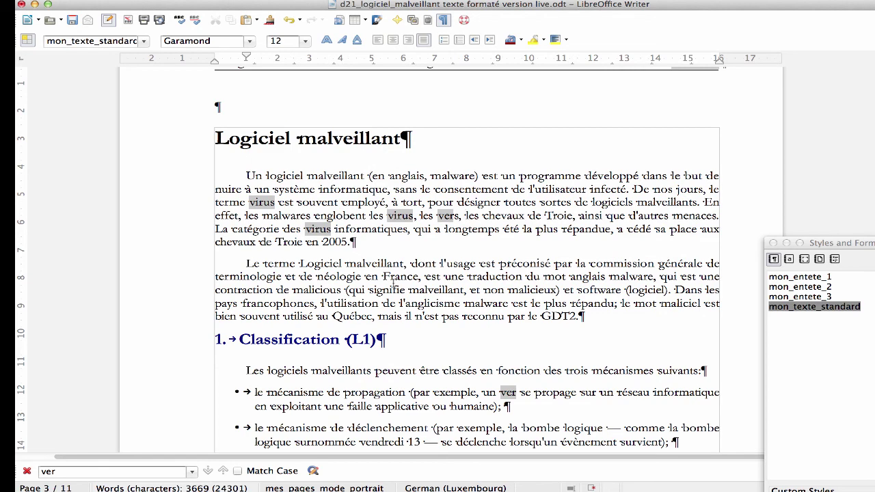
Mark 'Logiciel' from the title as a main index entry applied to all occurrences.
{"action": "double_click", "coordinate": [280, 140]}
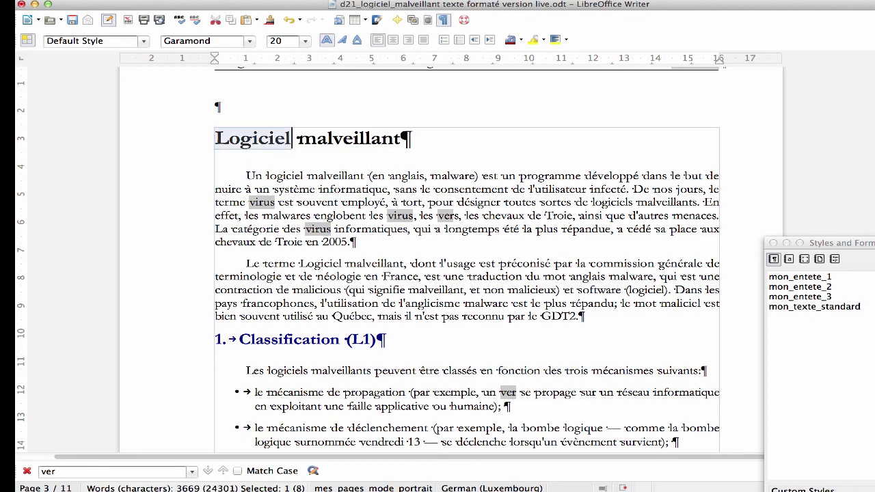
{"action": "left_click", "coordinate": [218, 0]}
{"action": "mouse_move", "coordinate": [277, 180]}
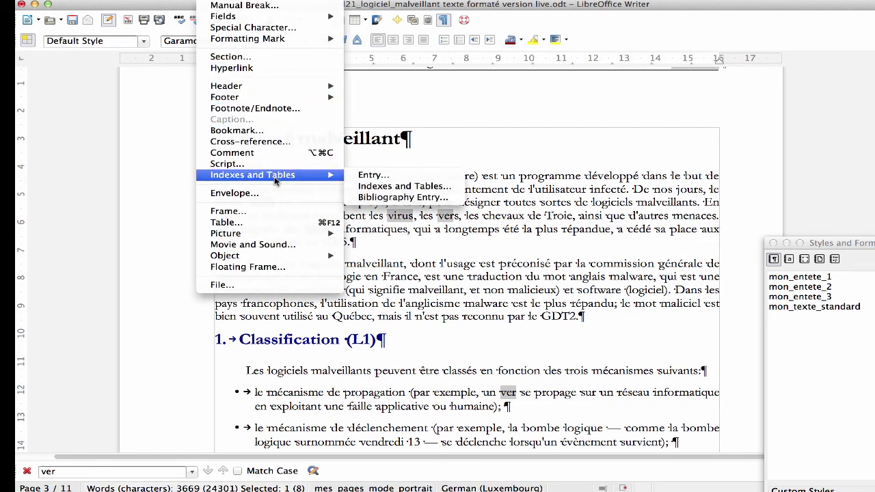
{"action": "left_click", "coordinate": [373, 176]}
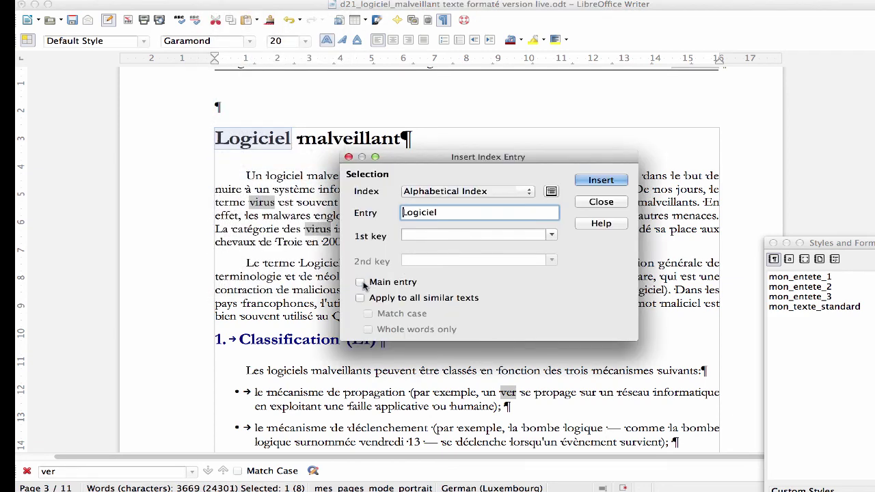
{"action": "left_click", "coordinate": [362, 283]}
{"action": "left_click", "coordinate": [362, 299]}
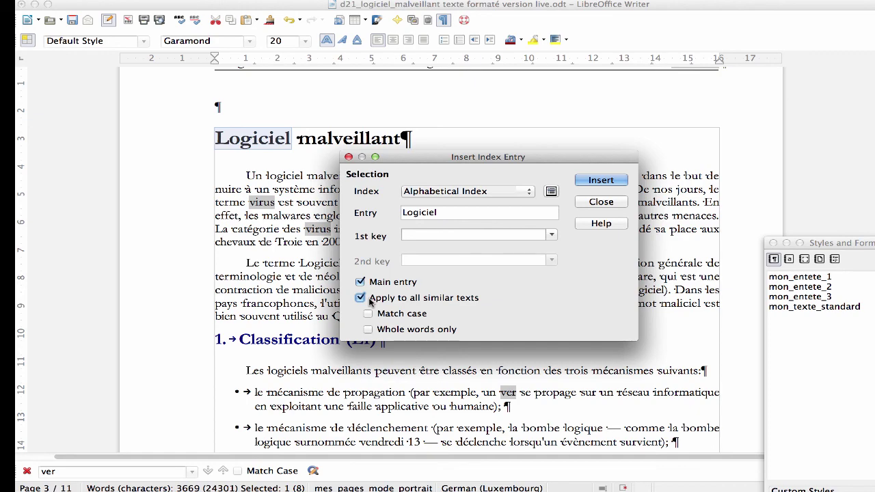
{"action": "left_click", "coordinate": [603, 182]}
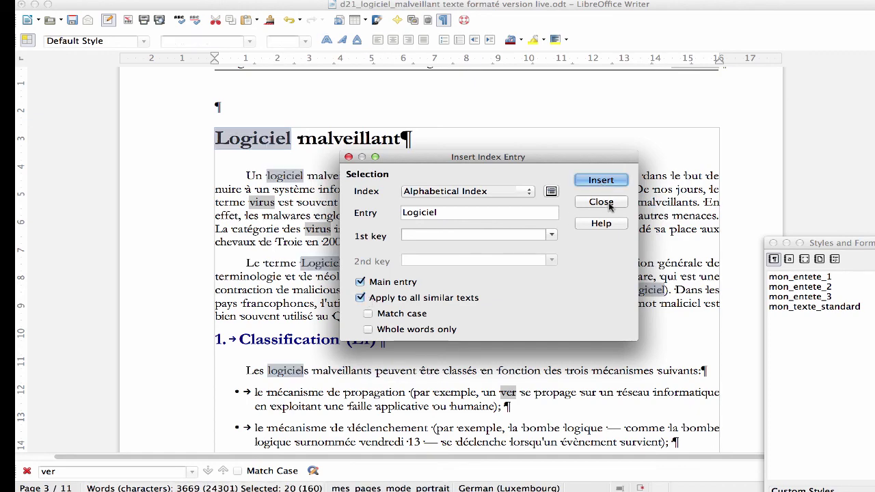
{"action": "left_click", "coordinate": [602, 202]}
Place the cursor in the empty last paragraph at the end of the document.
{"action": "scroll", "coordinate": [583, 208], "scroll_direction": "down", "scroll_amount": 5}
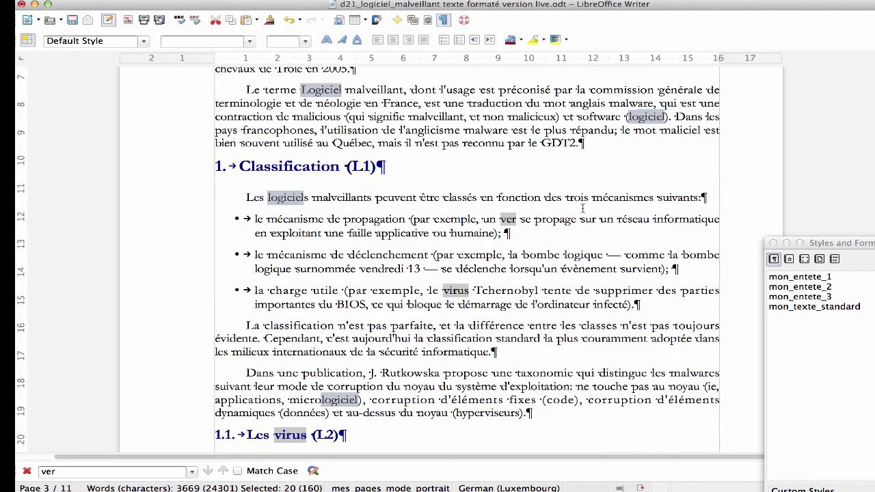
{"action": "scroll", "coordinate": [582, 208], "scroll_direction": "down", "scroll_amount": 20}
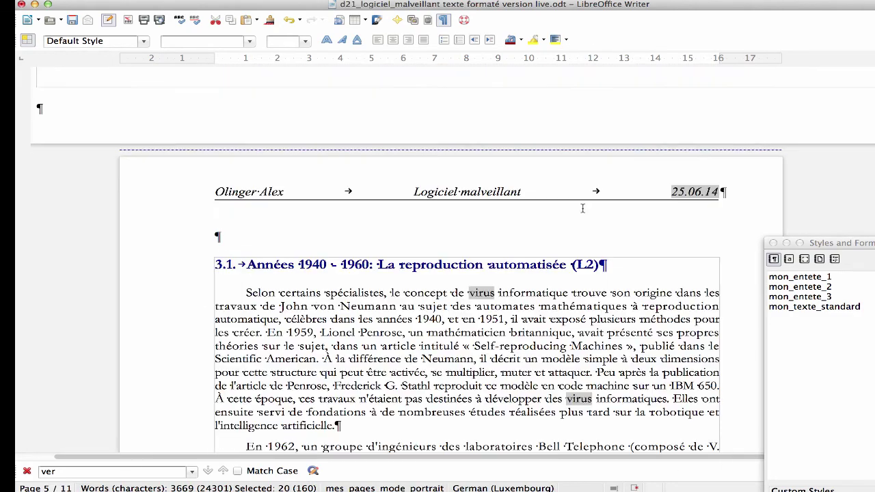
{"action": "scroll", "coordinate": [582, 207], "scroll_direction": "down", "scroll_amount": 20}
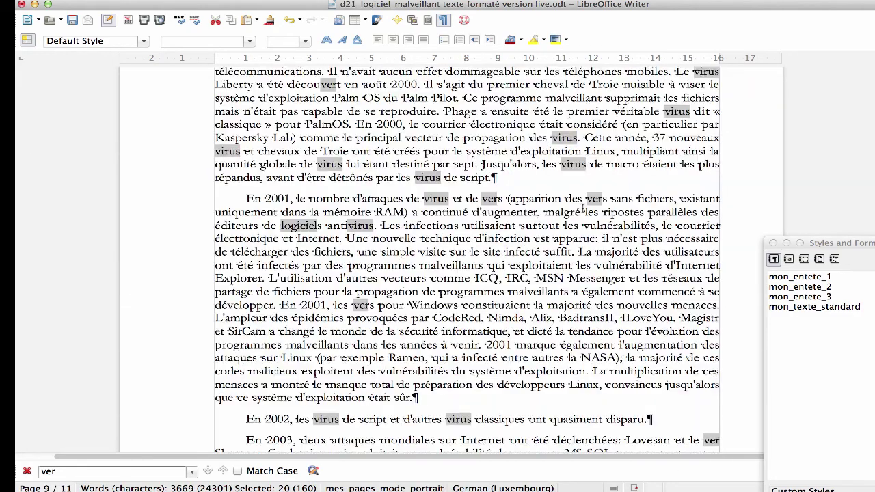
{"action": "scroll", "coordinate": [583, 208], "scroll_direction": "down", "scroll_amount": 20}
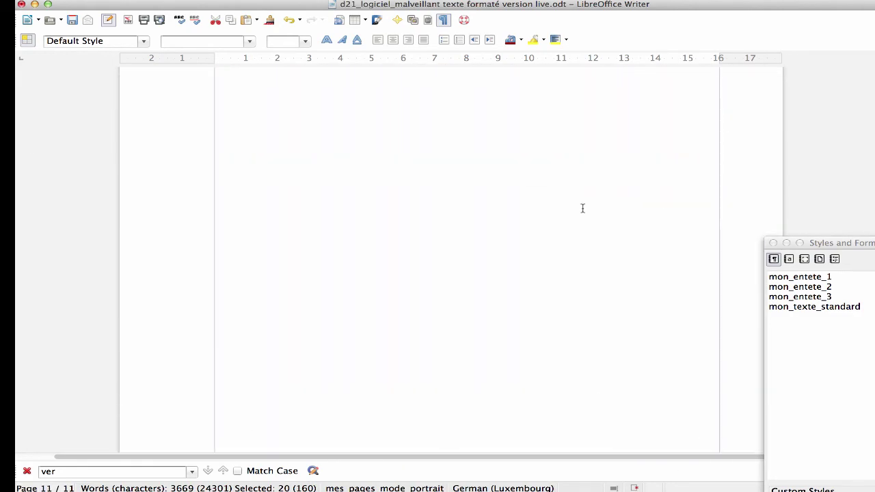
{"action": "scroll", "coordinate": [583, 207], "scroll_direction": "up", "scroll_amount": 5}
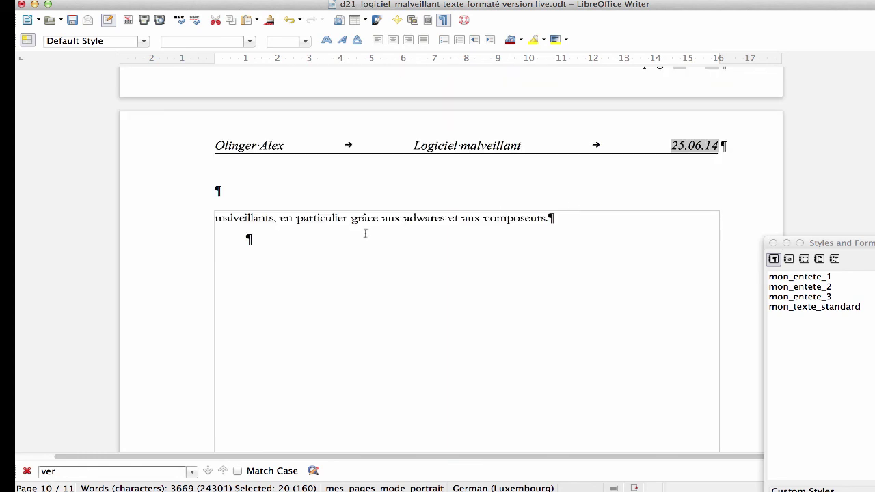
{"action": "left_click", "coordinate": [298, 248]}
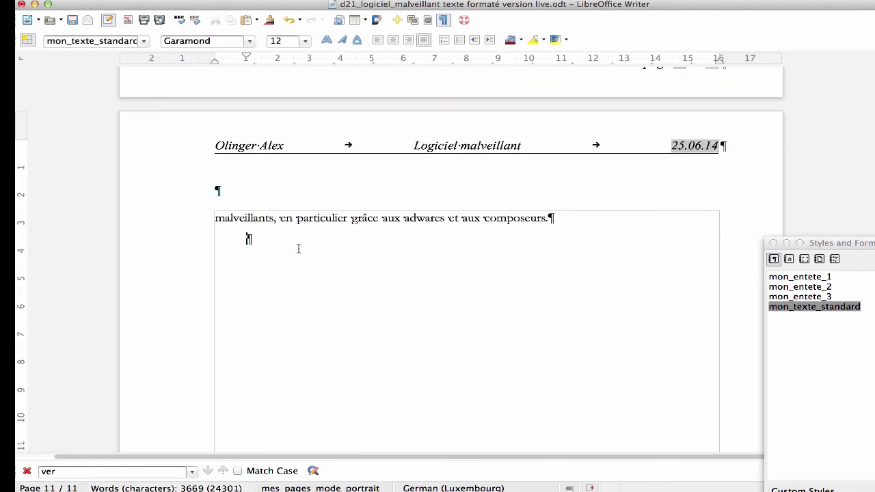
Insert an Alphabetical Index, not case sensitive and without combining entries with p or pp.
{"action": "left_click", "coordinate": [212, 0]}
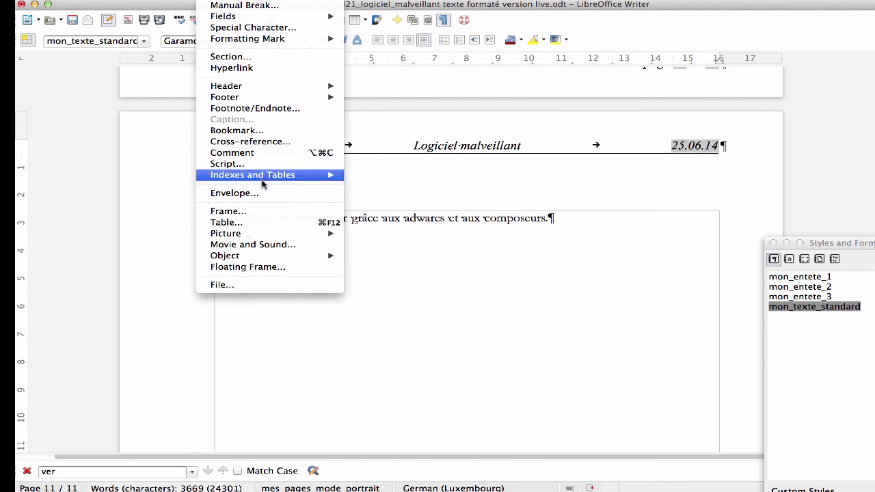
{"action": "mouse_move", "coordinate": [263, 177]}
{"action": "left_click", "coordinate": [393, 187]}
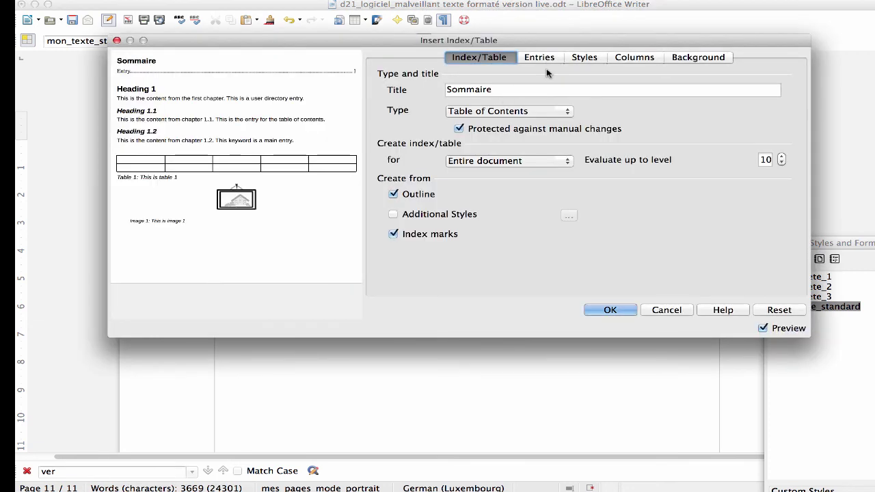
{"action": "left_click", "coordinate": [503, 111]}
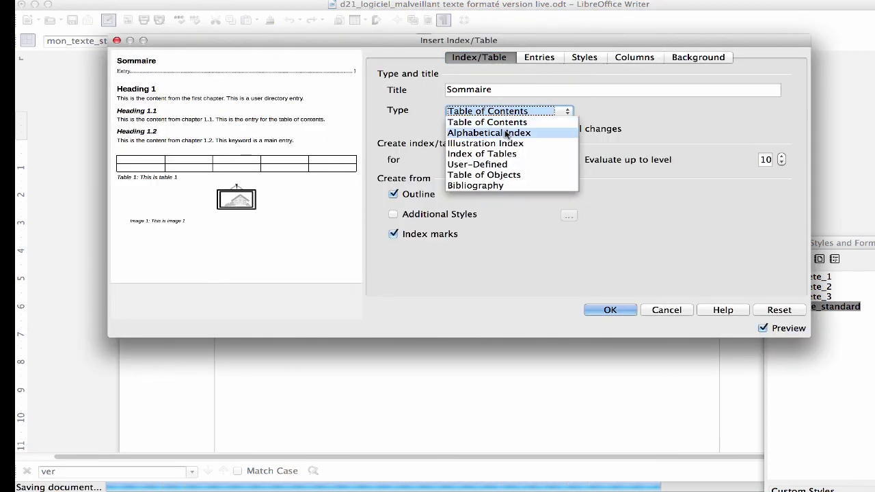
{"action": "left_click", "coordinate": [505, 133]}
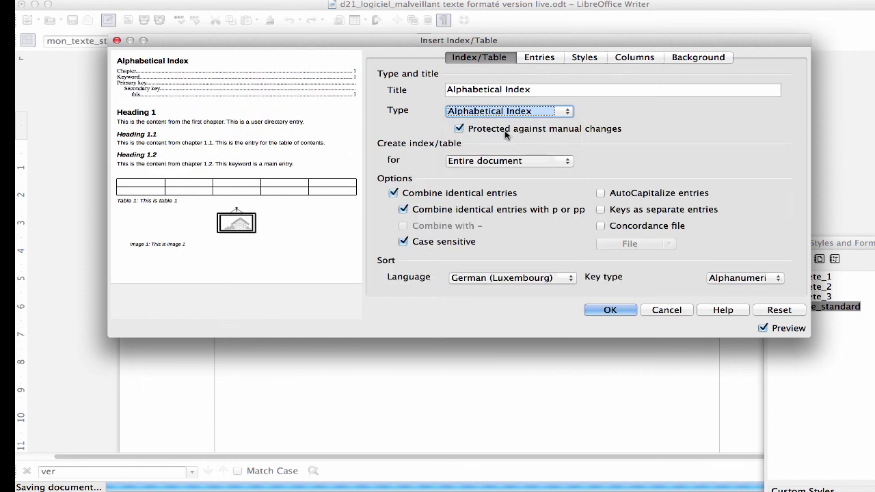
{"action": "left_click", "coordinate": [405, 242]}
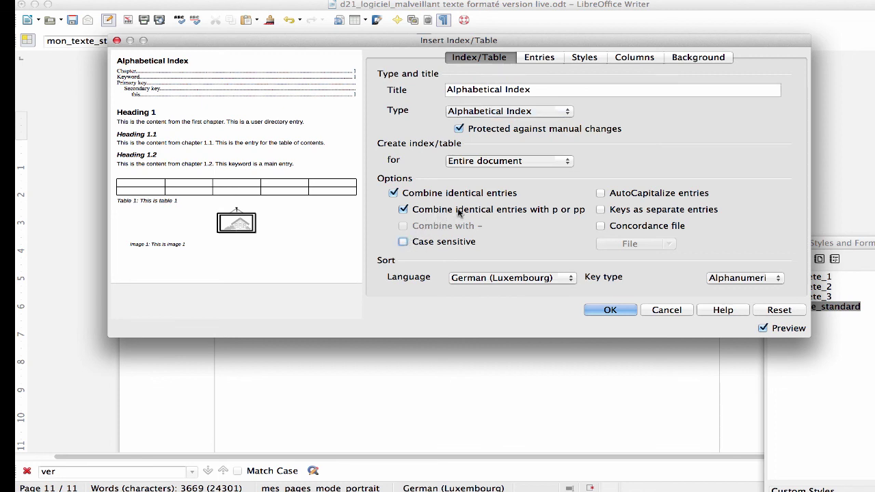
{"action": "left_click", "coordinate": [404, 210]}
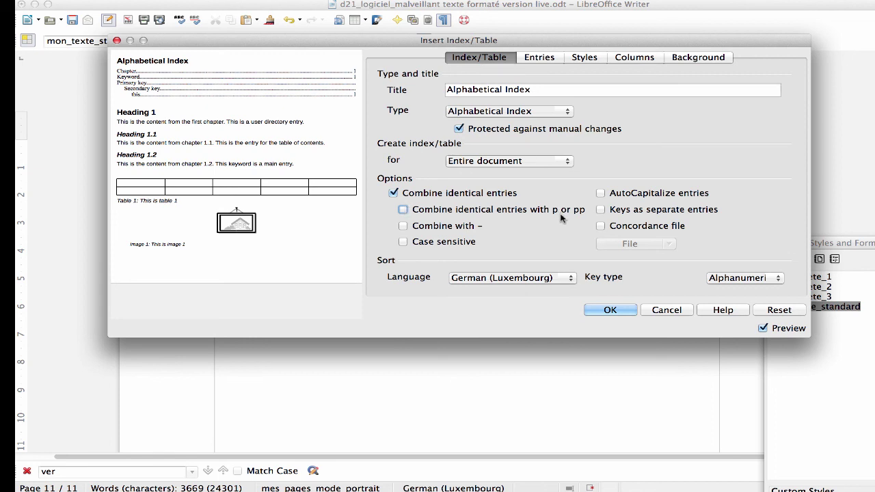
{"action": "left_click", "coordinate": [611, 311]}
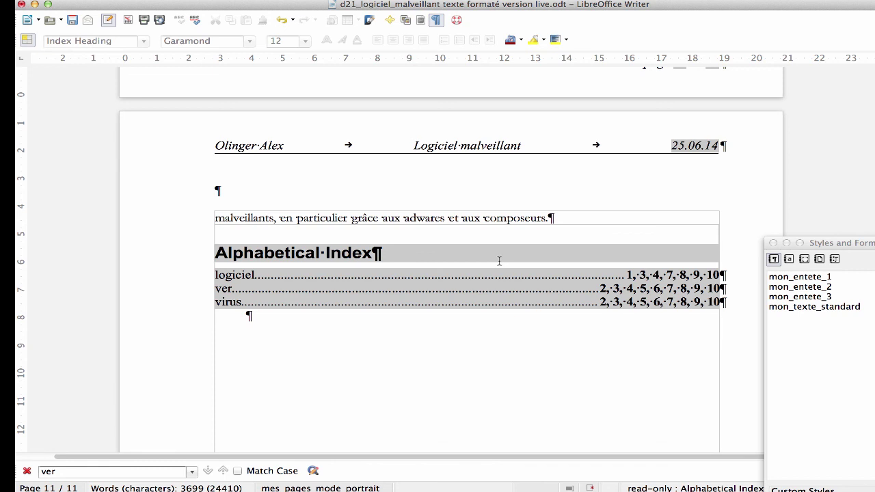
Edit the alphabetical index and replace its title with 'Index'.
{"action": "right_click", "coordinate": [387, 291]}
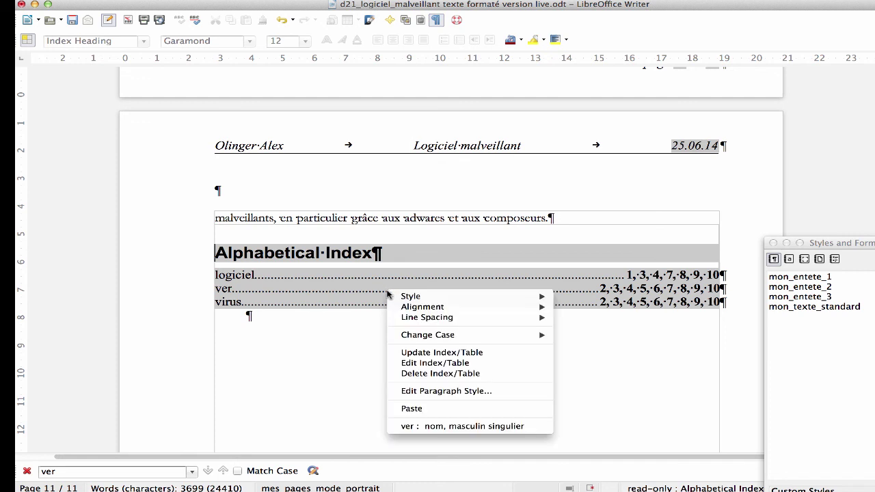
{"action": "key", "text": "Escape"}
{"action": "key", "text": "super+s"}
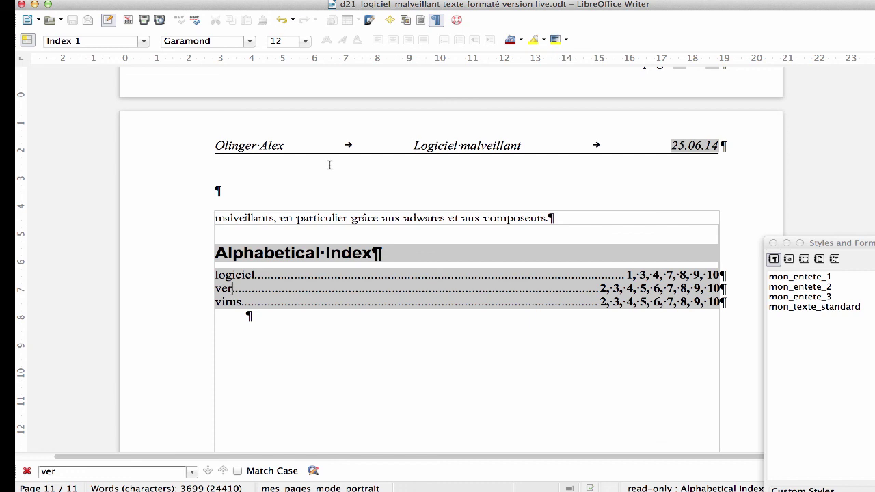
{"action": "double_click", "coordinate": [335, 251]}
{"action": "left_click", "coordinate": [288, 277]}
{"action": "right_click", "coordinate": [287, 278]}
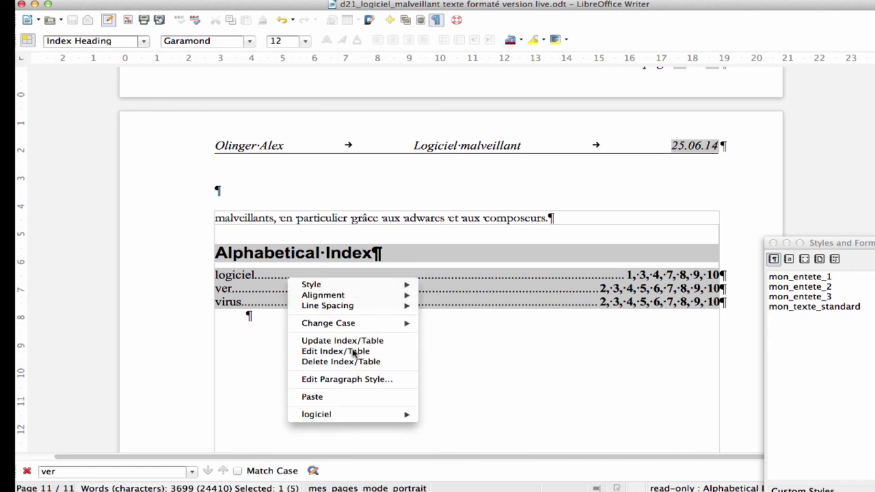
{"action": "key", "text": "Escape"}
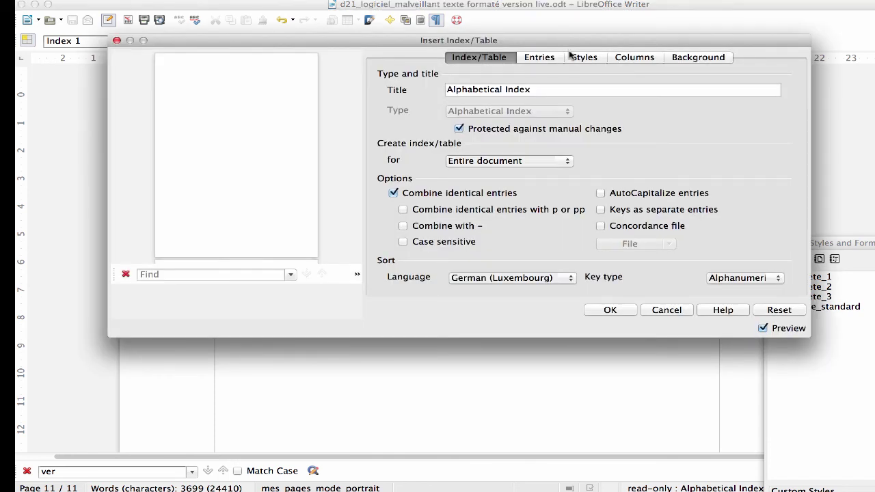
{"action": "triple_click", "coordinate": [538, 91]}
{"action": "type", "text": "Index"}
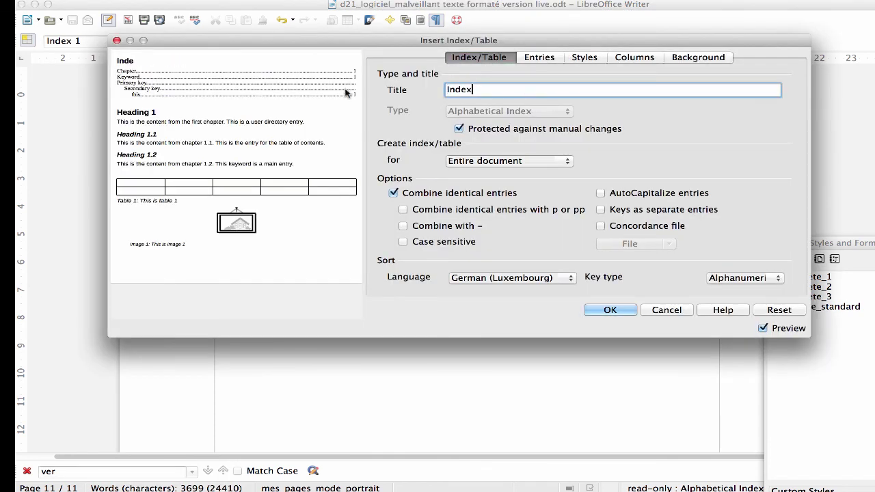
{"action": "left_click", "coordinate": [609, 311]}
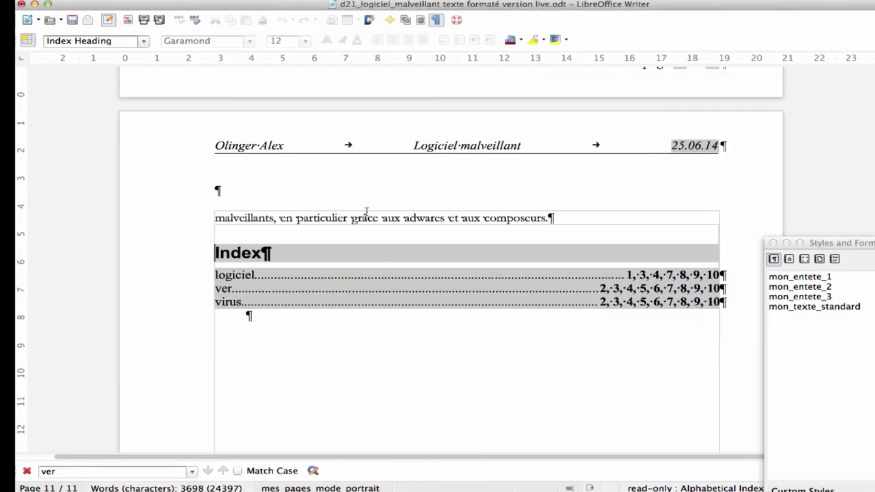